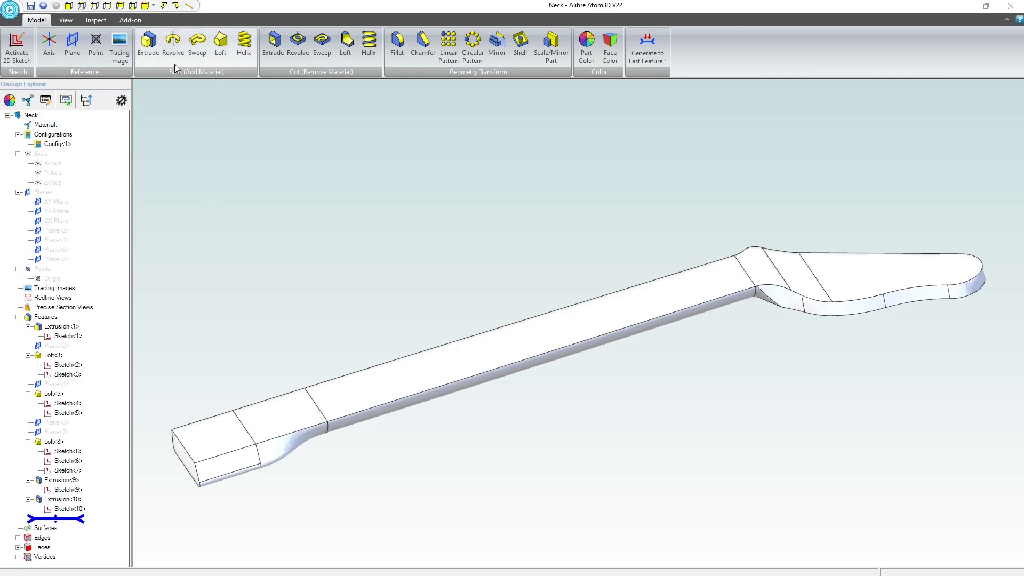
Fillet the upper outline edge of the headstock with a constant radius of 0.125 inch and tangent propagation.
{"action": "left_click", "coordinate": [396, 48]}
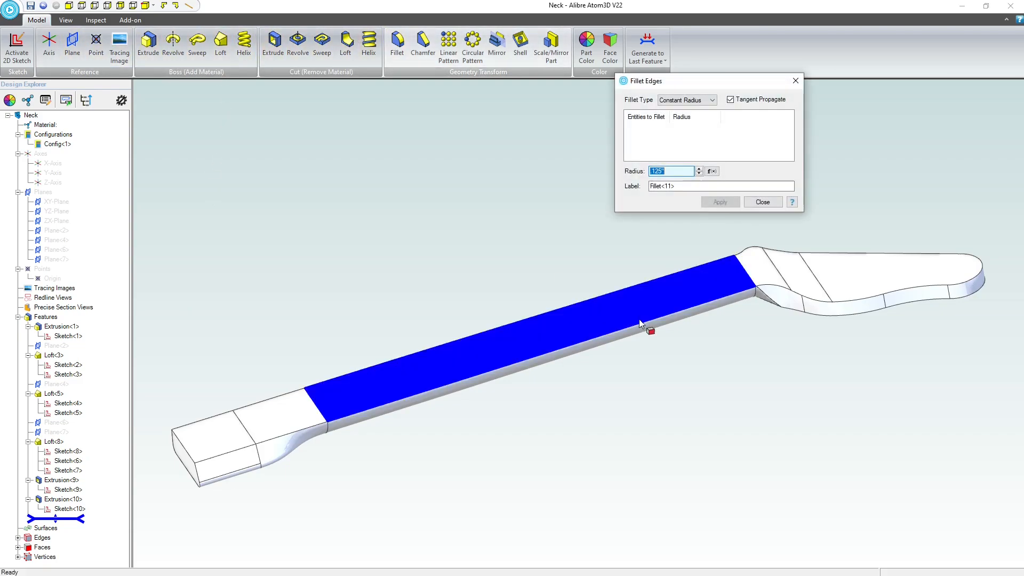
{"action": "scroll", "coordinate": [748, 300], "scroll_direction": "up", "scroll_amount": 3}
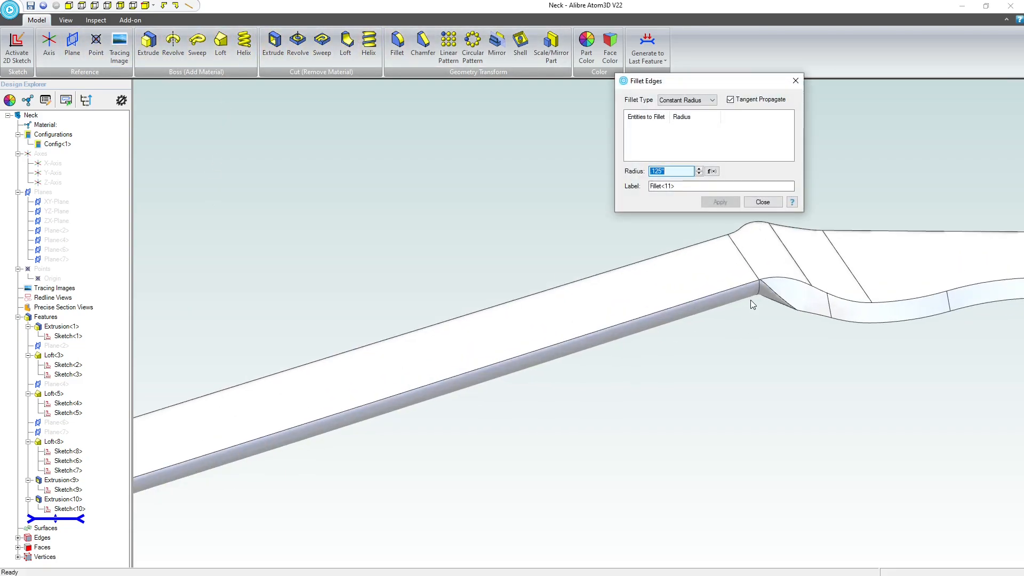
{"action": "left_click", "coordinate": [865, 305]}
{"action": "scroll", "coordinate": [801, 342], "scroll_direction": "down", "scroll_amount": 2}
{"action": "scroll", "coordinate": [799, 337], "scroll_direction": "down", "scroll_amount": 1}
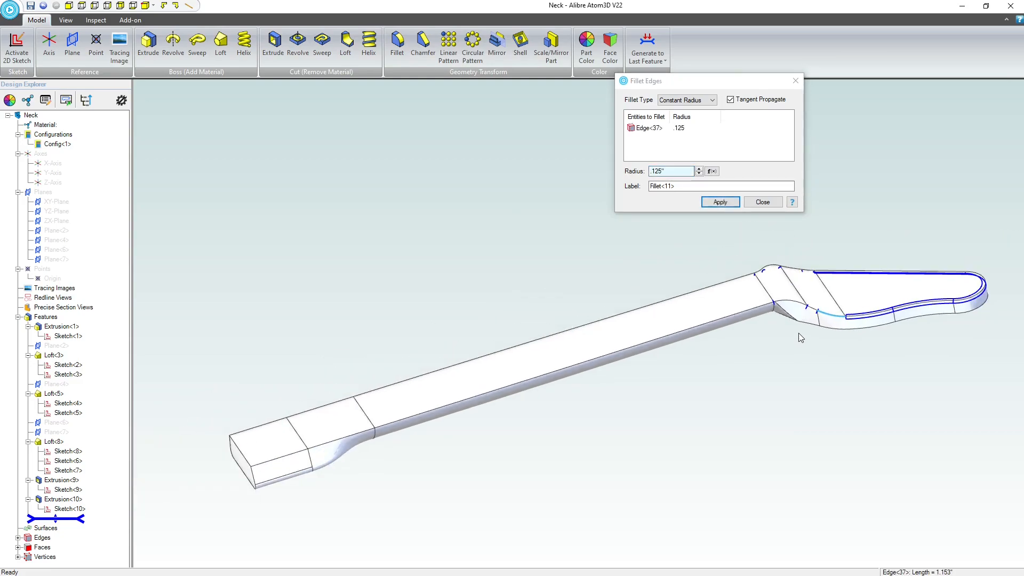
{"action": "left_click", "coordinate": [722, 203]}
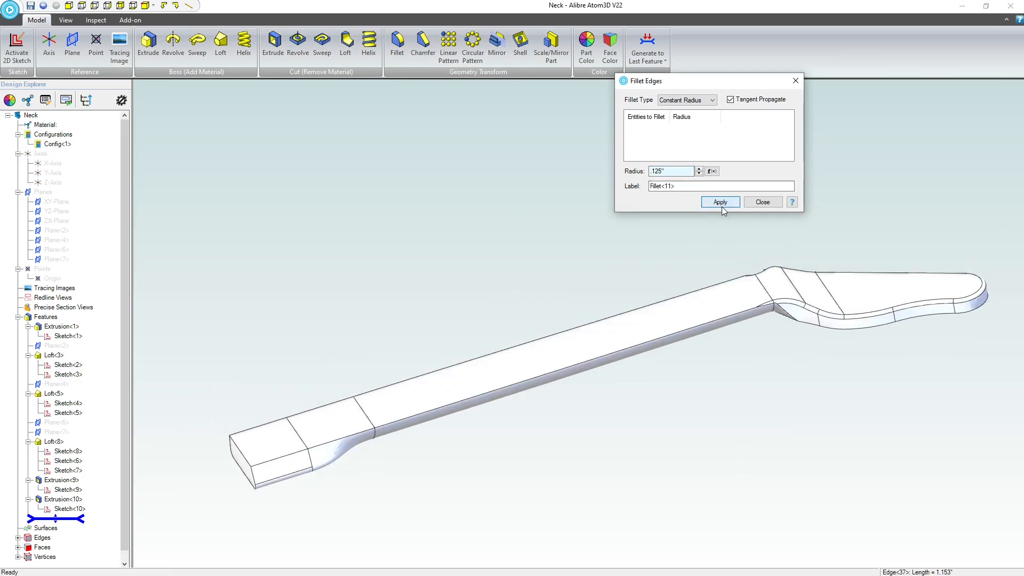
Try a 0.125-inch fillet on only the neck's long upper edge, and delete that fillet from the feature history.
{"action": "scroll", "coordinate": [728, 345], "scroll_direction": "up", "scroll_amount": 2}
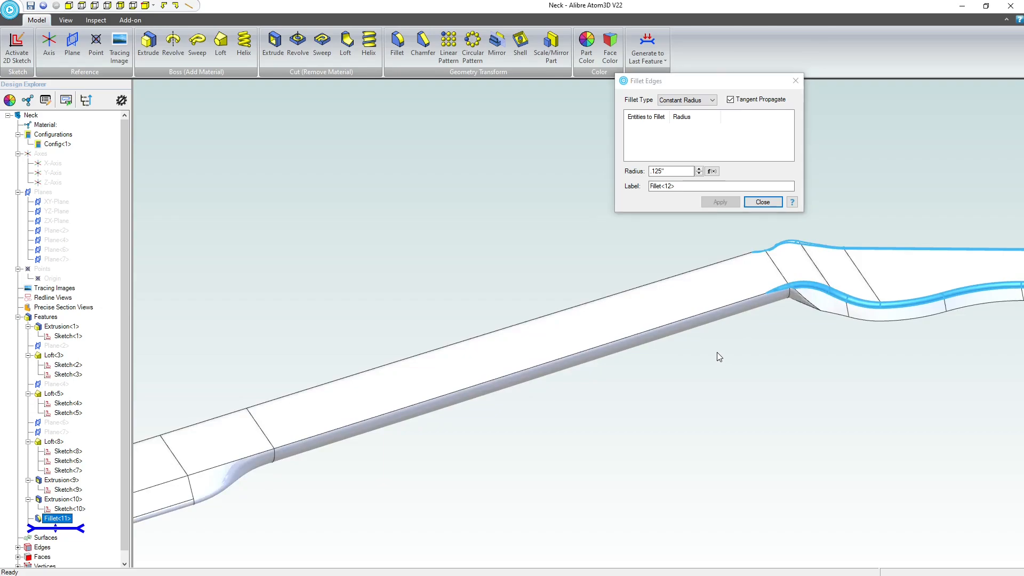
{"action": "left_click", "coordinate": [687, 318]}
{"action": "scroll", "coordinate": [696, 319], "scroll_direction": "down", "scroll_amount": 1}
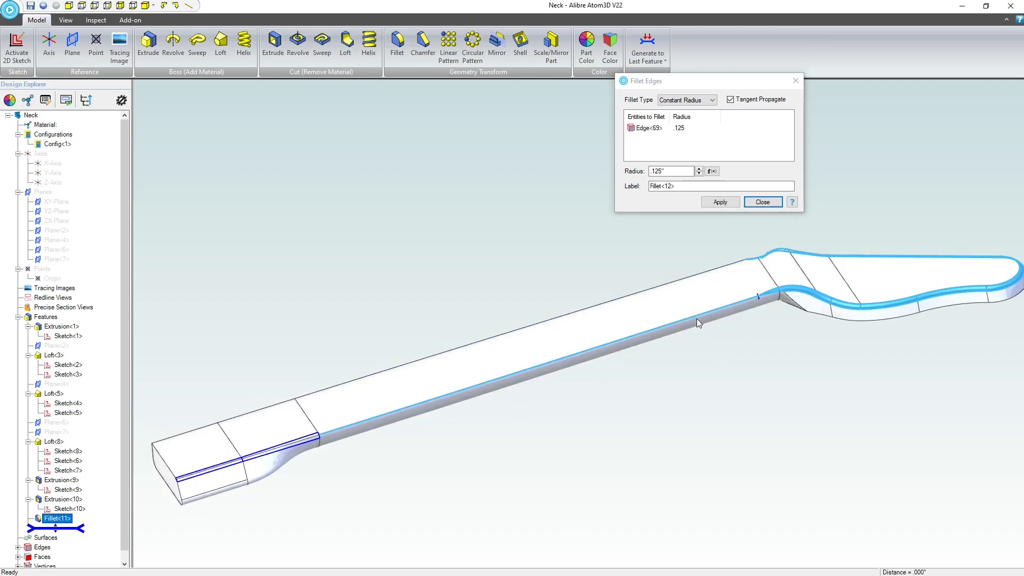
{"action": "left_click", "coordinate": [721, 202]}
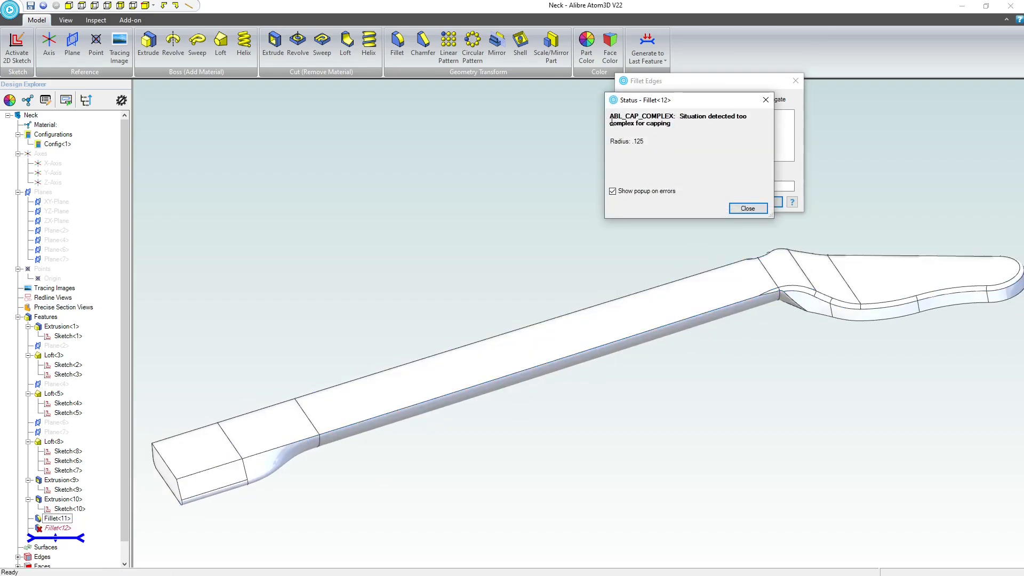
{"action": "left_click", "coordinate": [748, 208]}
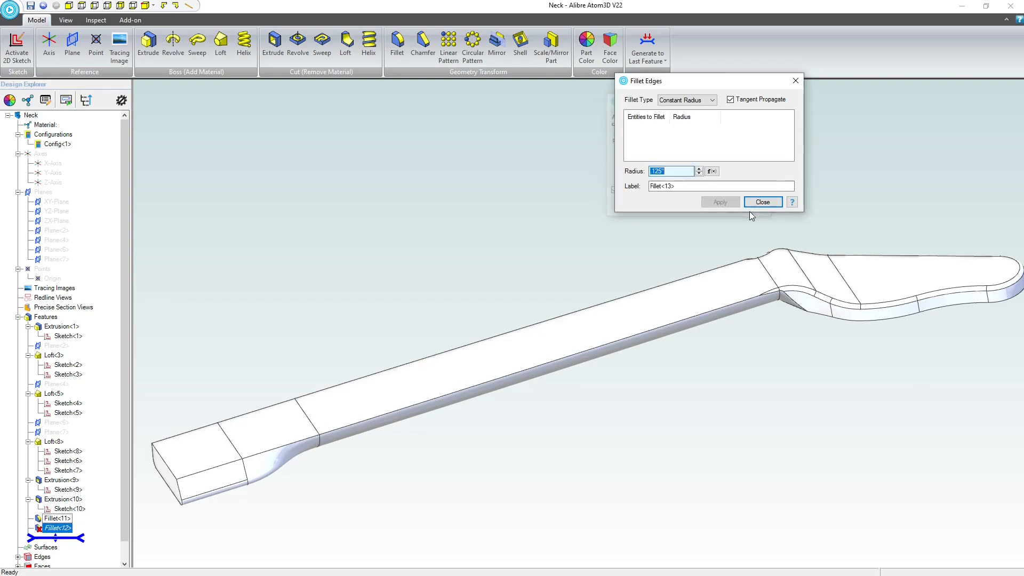
{"action": "left_click", "coordinate": [763, 202]}
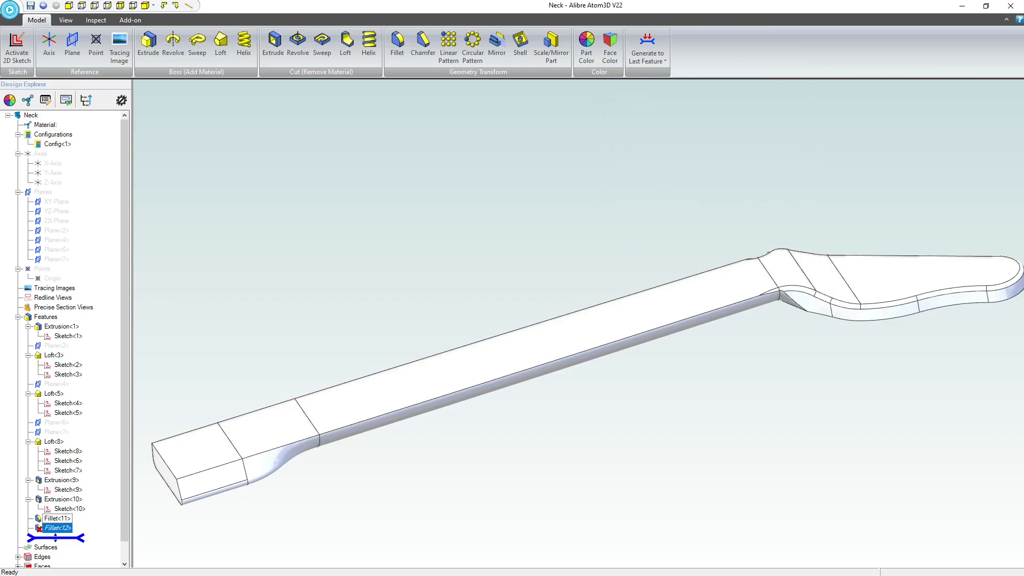
{"action": "right_click", "coordinate": [72, 530]}
{"action": "left_click", "coordinate": [96, 539]}
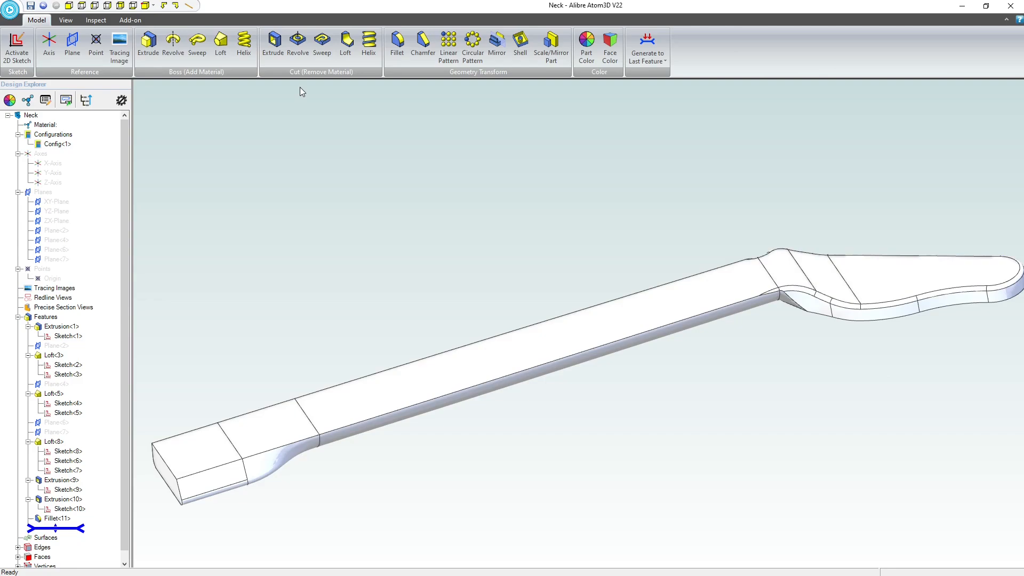
Start a 0.125-inch fillet with one side's long upper neck edge and the connecting edges running into the headstock transition.
{"action": "left_click", "coordinate": [398, 44]}
{"action": "scroll", "coordinate": [754, 293], "scroll_direction": "up", "scroll_amount": 5}
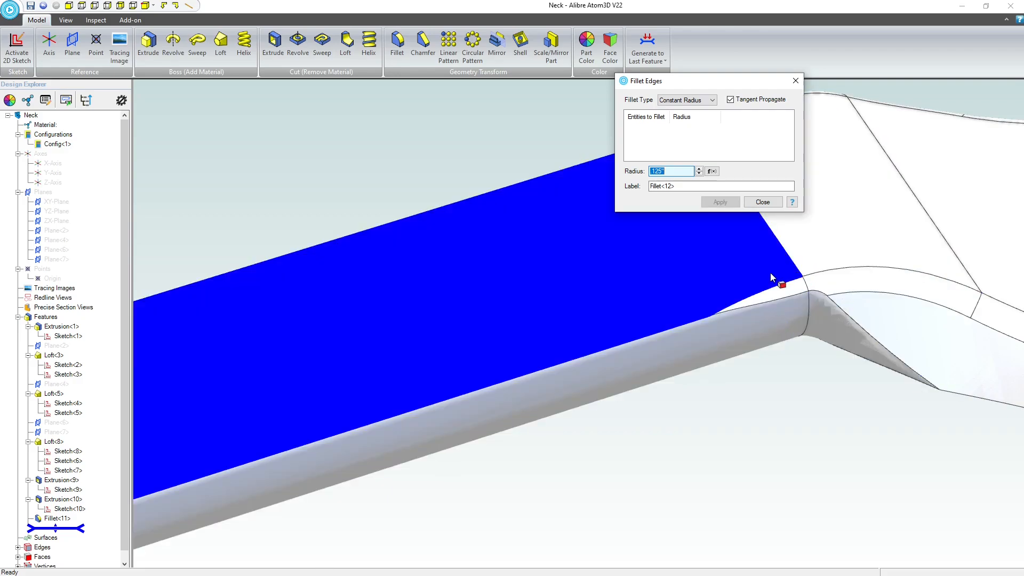
{"action": "left_click", "coordinate": [865, 329]}
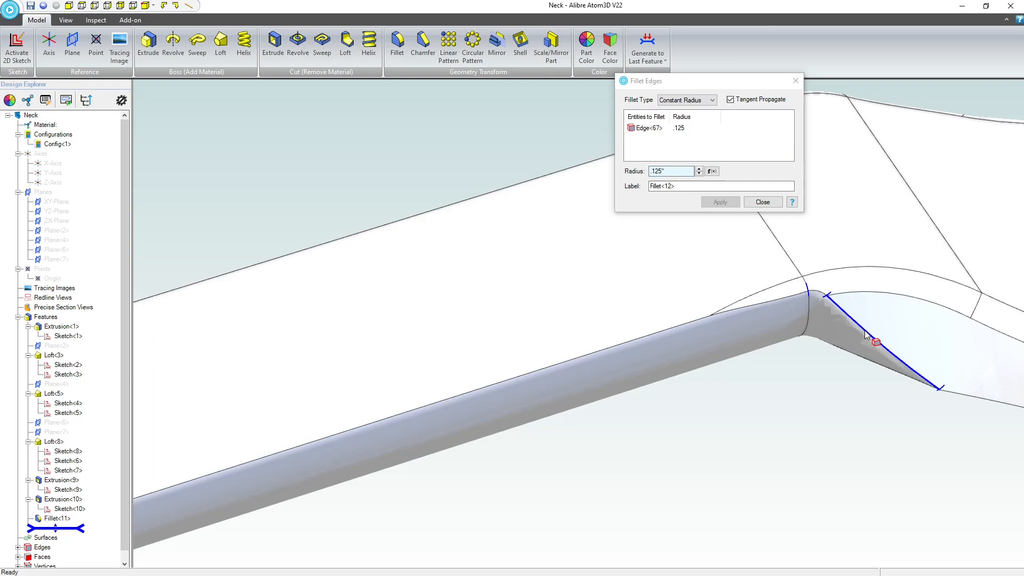
{"action": "left_click", "coordinate": [790, 296]}
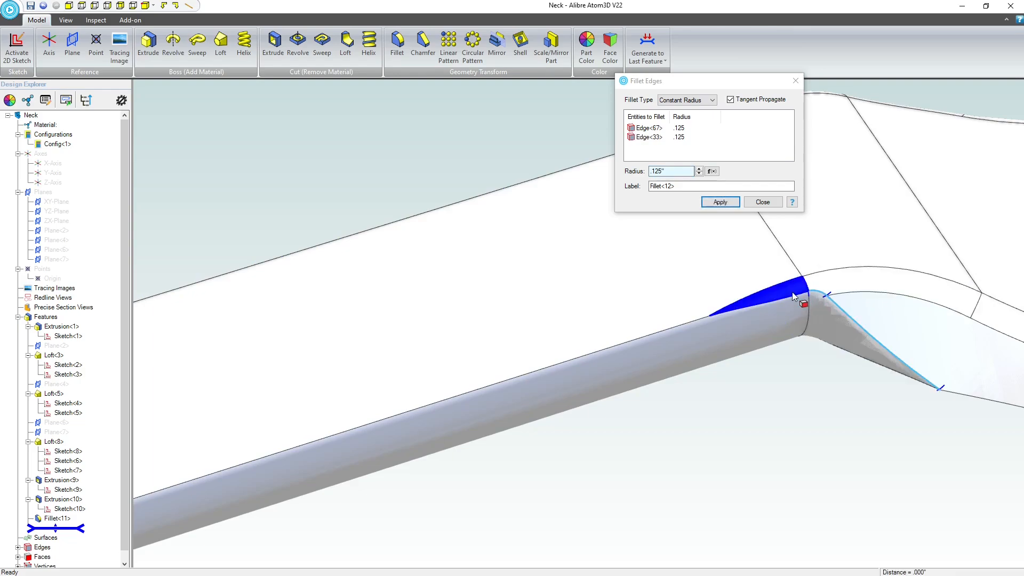
{"action": "left_click", "coordinate": [792, 295]}
{"action": "left_click", "coordinate": [685, 324]}
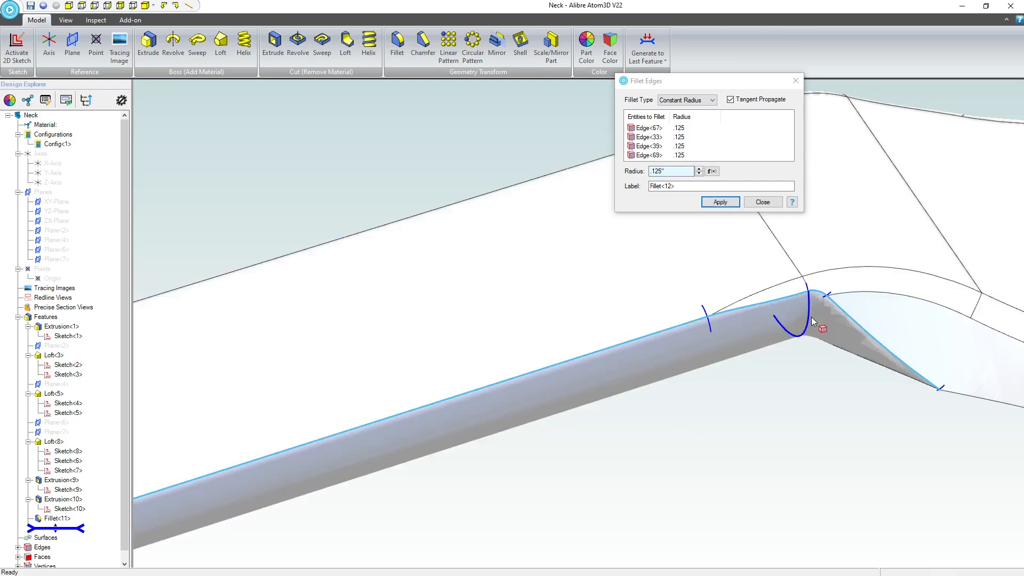
Add the matching long neck and headstock transition edges on the opposite side and apply the 0.125-inch fillet.
{"action": "scroll", "coordinate": [812, 317], "scroll_direction": "down", "scroll_amount": 5}
{"action": "scroll", "coordinate": [811, 316], "scroll_direction": "down", "scroll_amount": 5}
{"action": "middle_click_drag", "start_coordinate": [492, 439], "coordinate": [558, 475]}
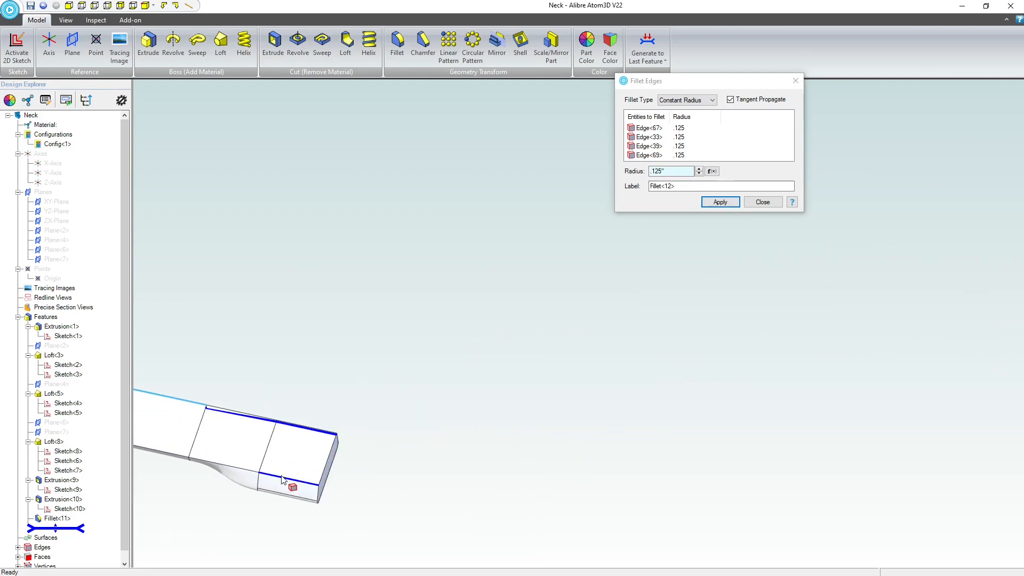
{"action": "left_click", "coordinate": [209, 467]}
{"action": "scroll", "coordinate": [390, 456], "scroll_direction": "down", "scroll_amount": 6}
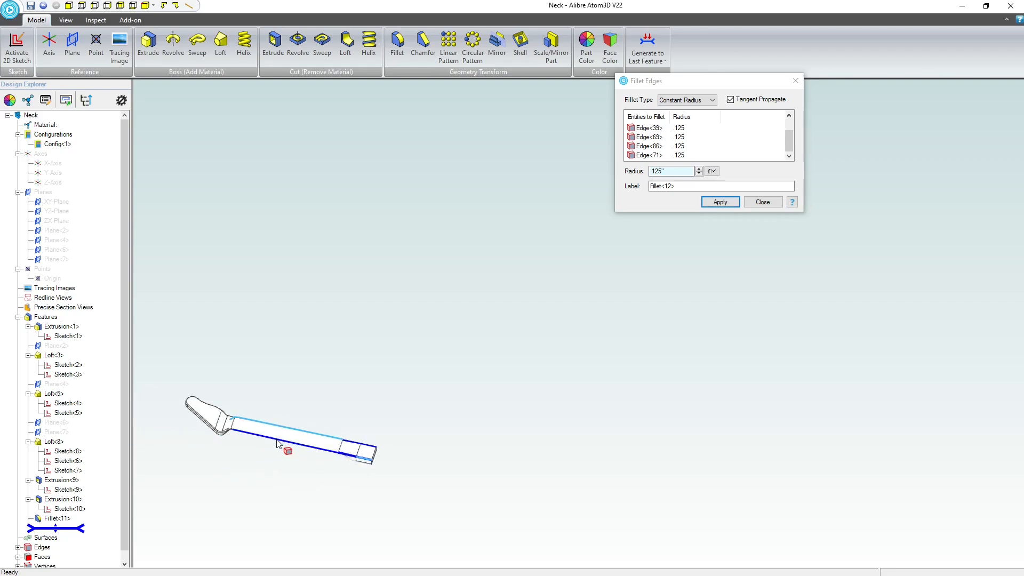
{"action": "scroll", "coordinate": [218, 430], "scroll_direction": "up", "scroll_amount": 12}
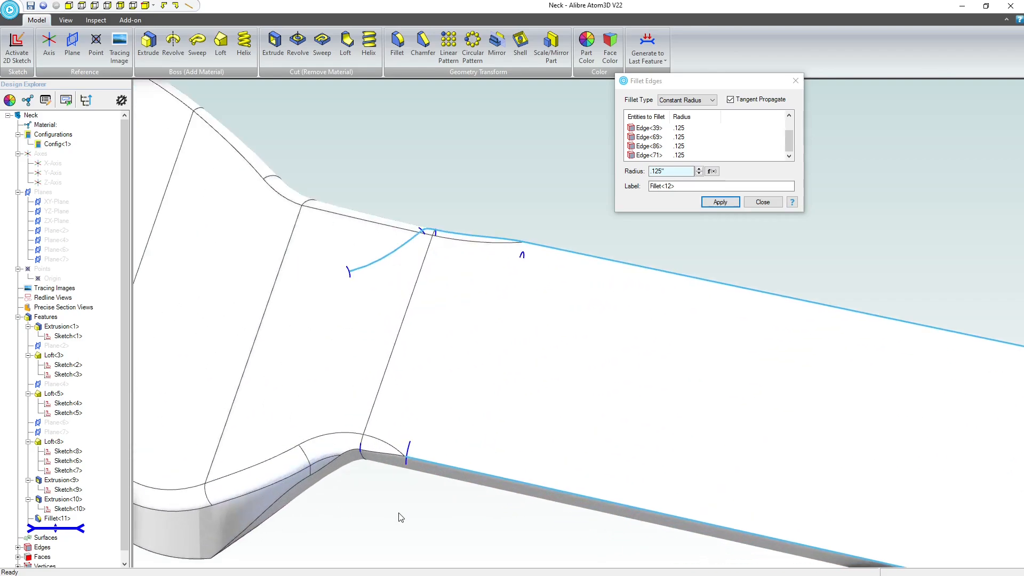
{"action": "left_click", "coordinate": [381, 453]}
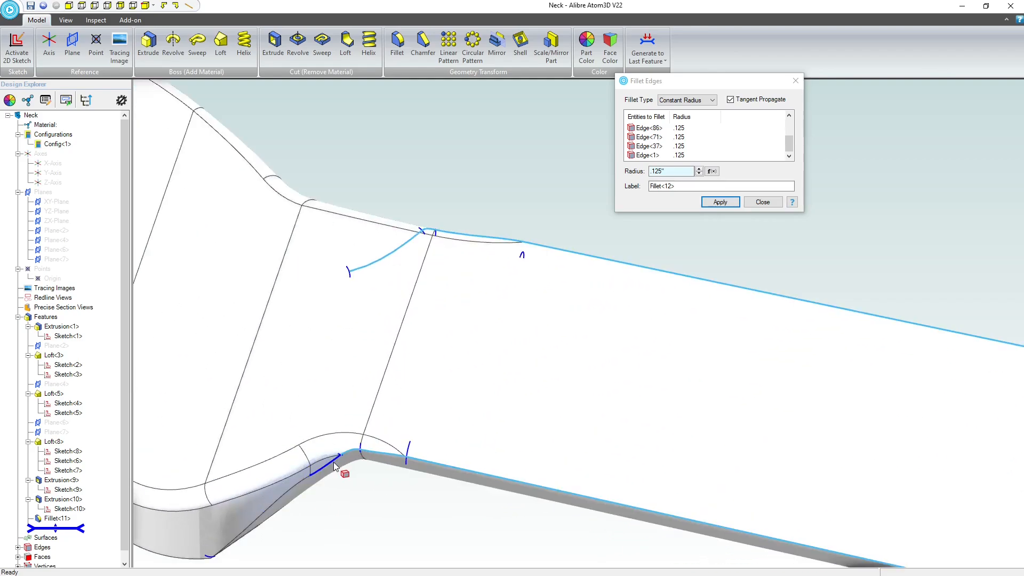
{"action": "left_click", "coordinate": [296, 485]}
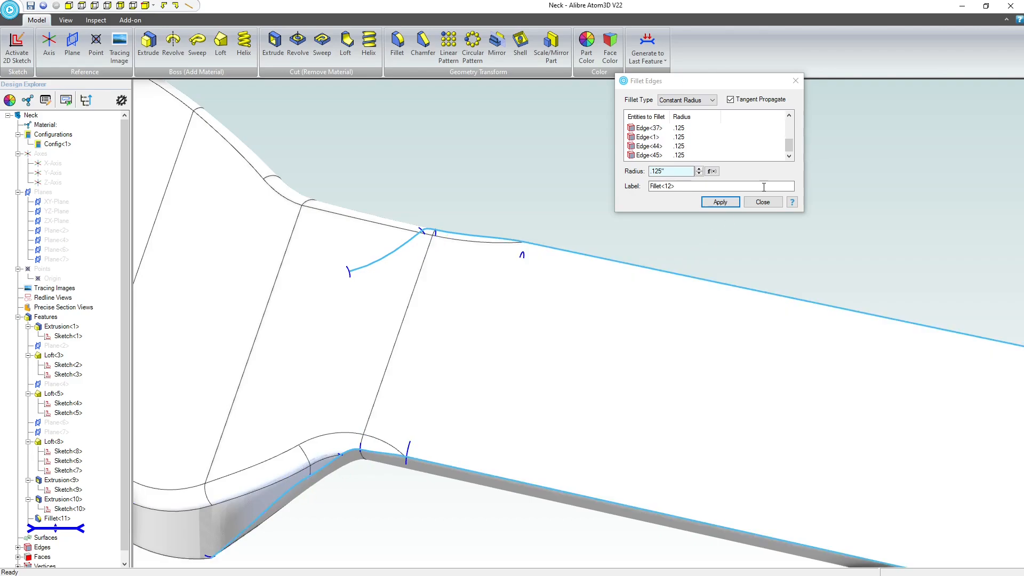
{"action": "left_click", "coordinate": [709, 206]}
Examine the new fillets up close where the neck meets the headstock, and leave the Fillet command.
{"action": "scroll", "coordinate": [500, 313], "scroll_direction": "down", "scroll_amount": 3}
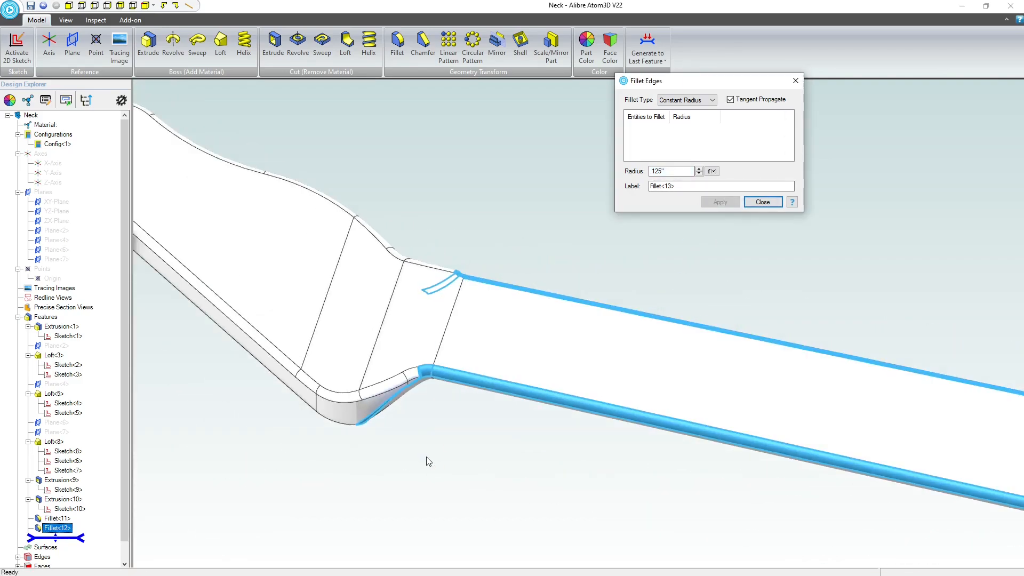
{"action": "middle_click_drag", "start_coordinate": [427, 457], "coordinate": [350, 423]}
{"action": "middle_click_drag", "start_coordinate": [384, 468], "coordinate": [441, 422]}
{"action": "scroll", "coordinate": [416, 373], "scroll_direction": "up", "scroll_amount": 5}
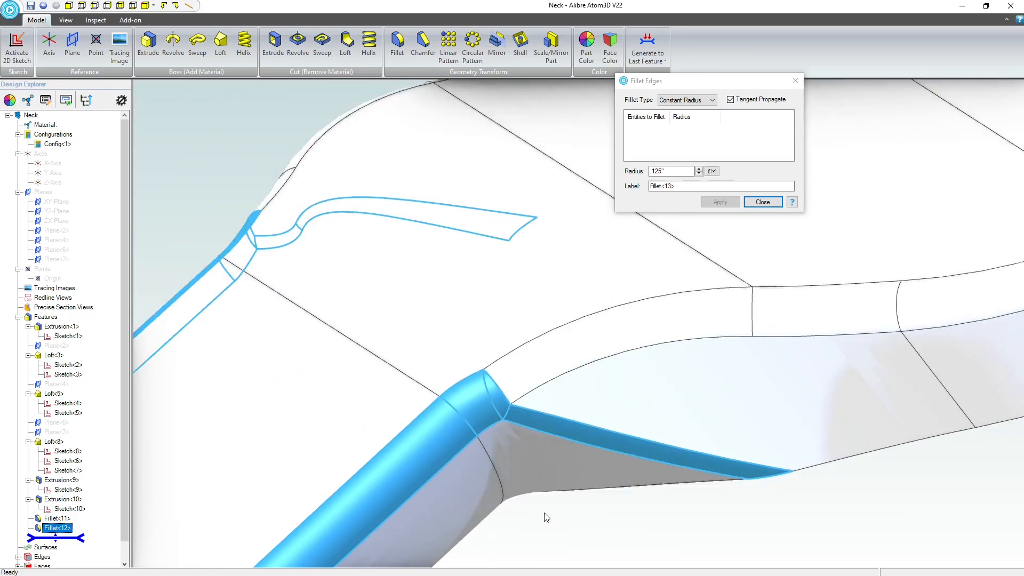
{"action": "left_click", "coordinate": [506, 411]}
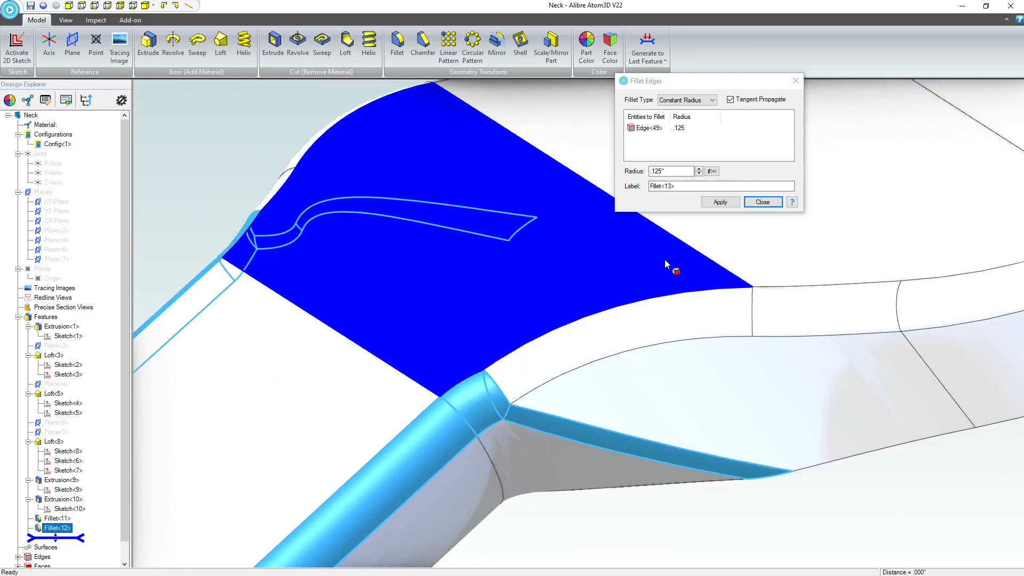
{"action": "left_click", "coordinate": [763, 202]}
{"action": "scroll", "coordinate": [520, 466], "scroll_direction": "up", "scroll_amount": 2}
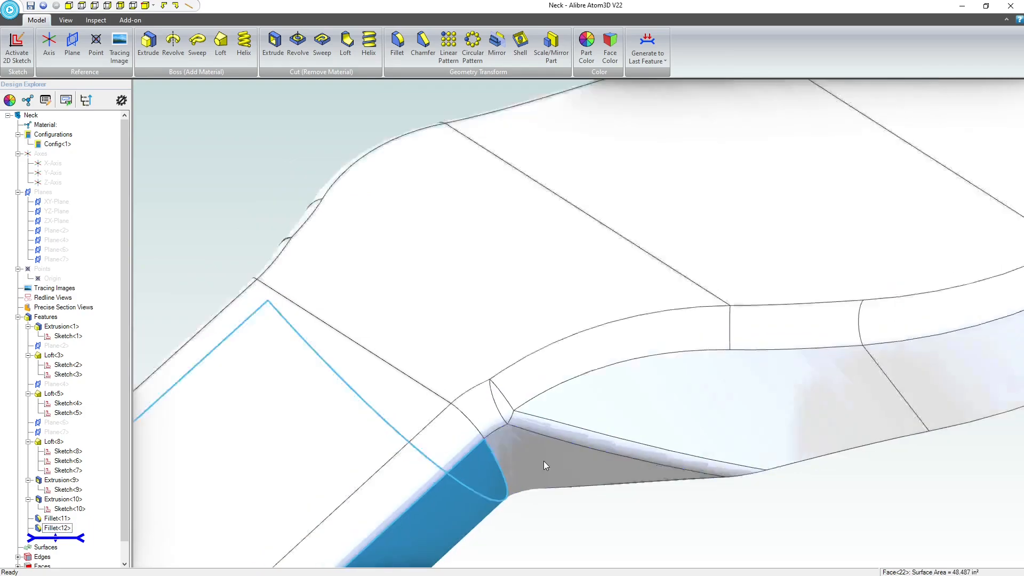
Fillet the outline edge on the back of the headstock, including its rounded tip, with a 0.125-inch radius.
{"action": "scroll", "coordinate": [543, 429], "scroll_direction": "down", "scroll_amount": 5}
{"action": "middle_click_drag", "start_coordinate": [564, 425], "coordinate": [576, 384]}
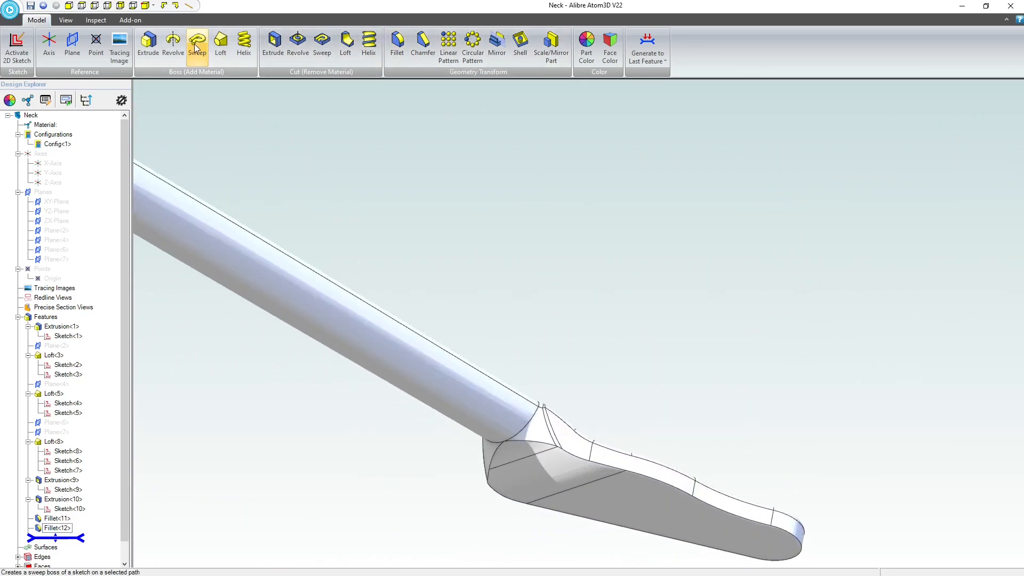
{"action": "left_click", "coordinate": [397, 45]}
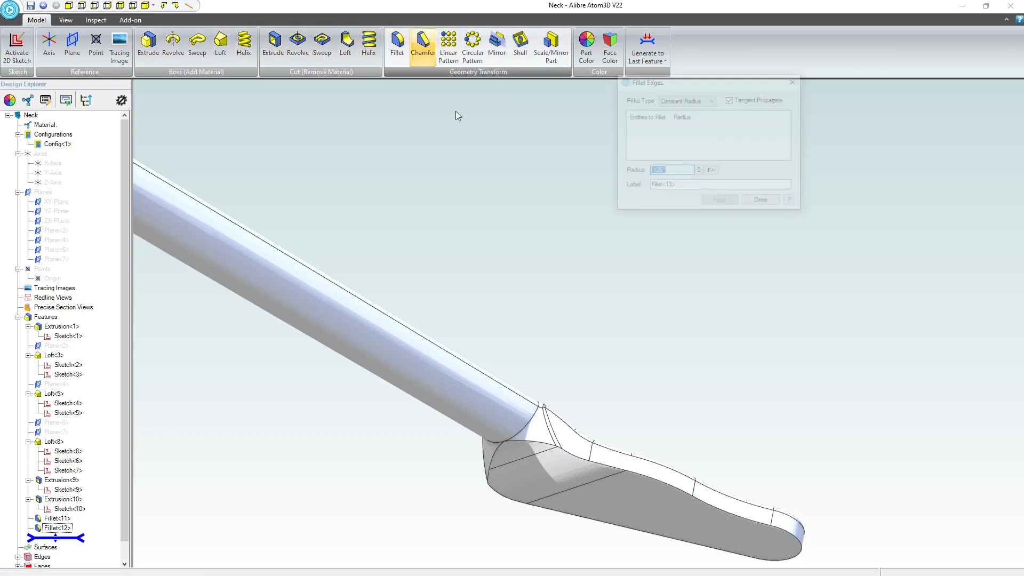
{"action": "left_click", "coordinate": [693, 498]}
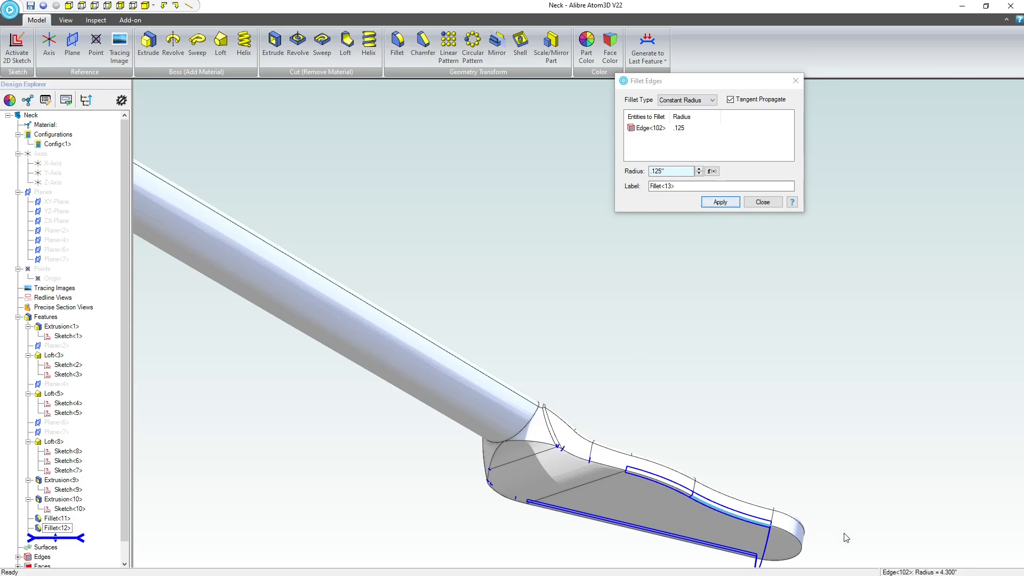
{"action": "left_click", "coordinate": [801, 541]}
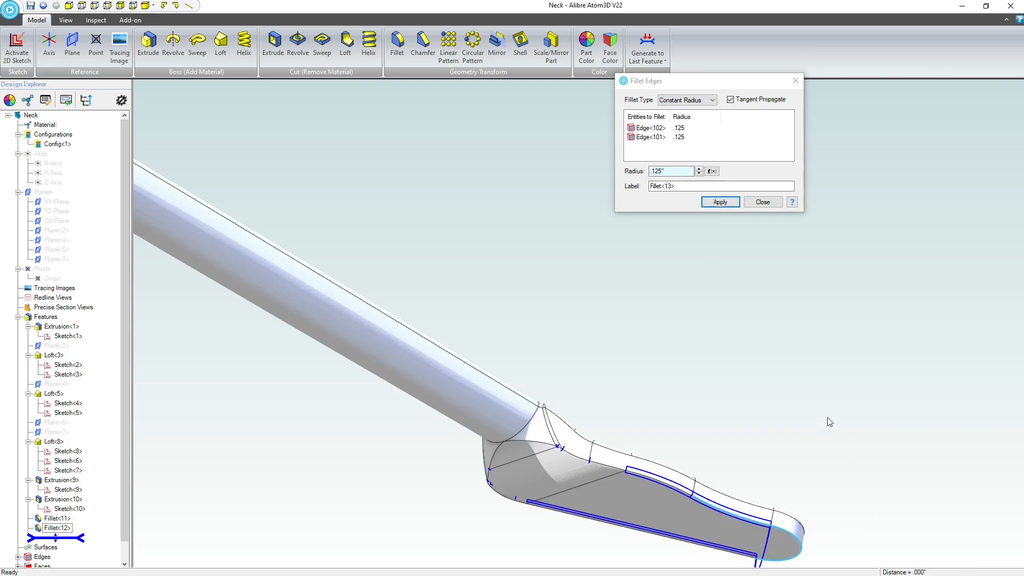
{"action": "left_click", "coordinate": [730, 205]}
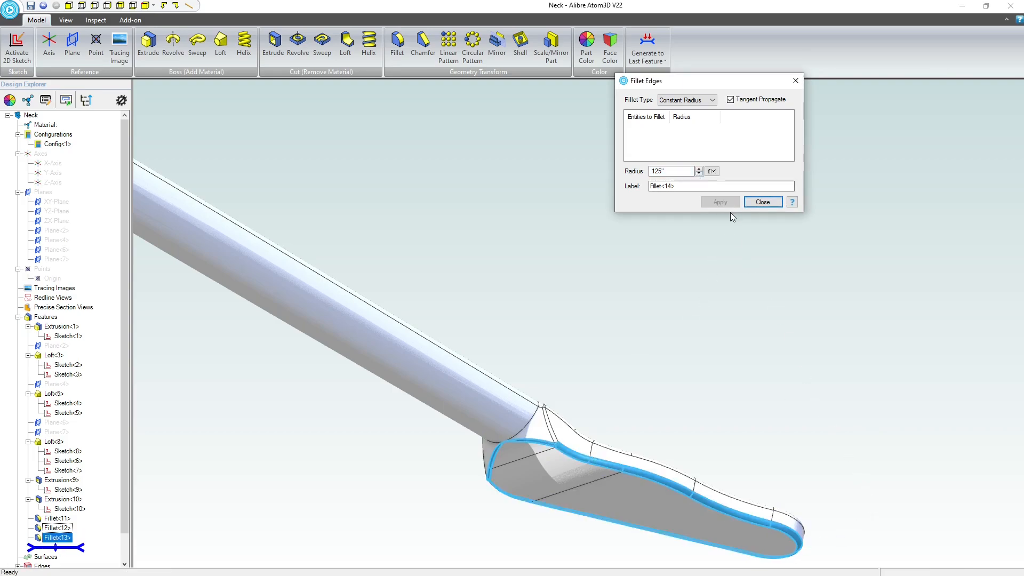
Select the flat end face of the neck's heel as the entity for another constant-radius fillet.
{"action": "middle_click_drag", "start_coordinate": [701, 380], "coordinate": [673, 377]}
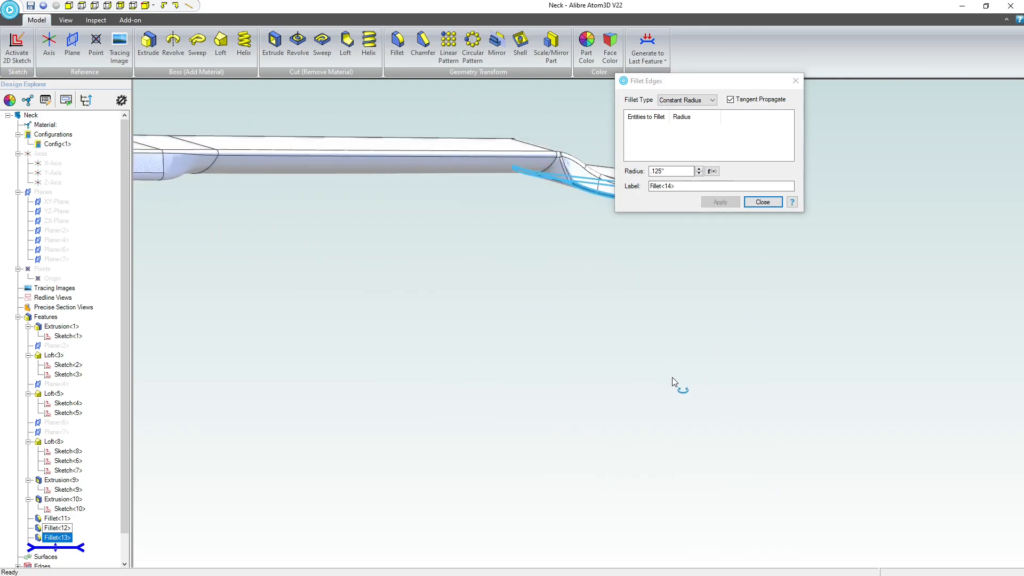
{"action": "scroll", "coordinate": [672, 377], "scroll_direction": "down", "scroll_amount": 3}
{"action": "scroll", "coordinate": [325, 219], "scroll_direction": "up", "scroll_amount": 5}
{"action": "left_click", "coordinate": [509, 290]}
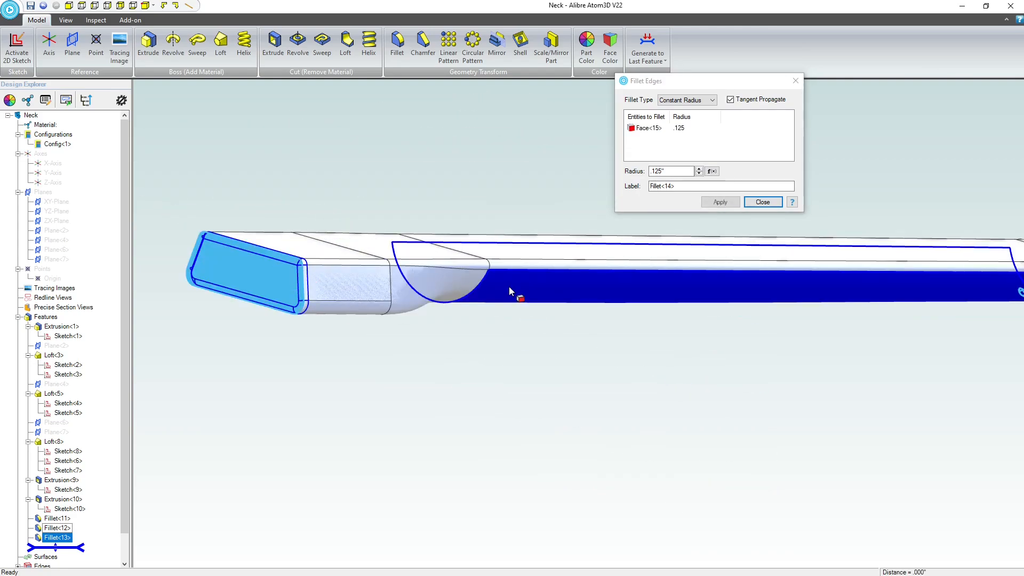
{"action": "scroll", "coordinate": [382, 307], "scroll_direction": "up", "scroll_amount": 2}
{"action": "scroll", "coordinate": [395, 304], "scroll_direction": "down", "scroll_amount": 2}
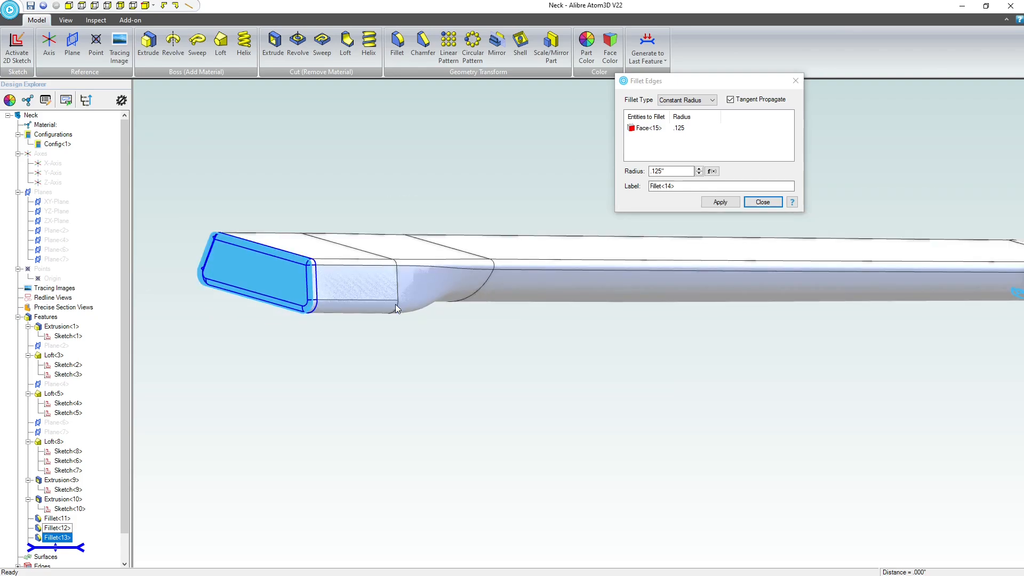
{"action": "mouse_move", "coordinate": [395, 304]}
{"action": "middle_mouse_down"}
{"action": "mouse_move", "coordinate": [415, 335]}
{"action": "mouse_move", "coordinate": [400, 319]}
{"action": "middle_mouse_up"}
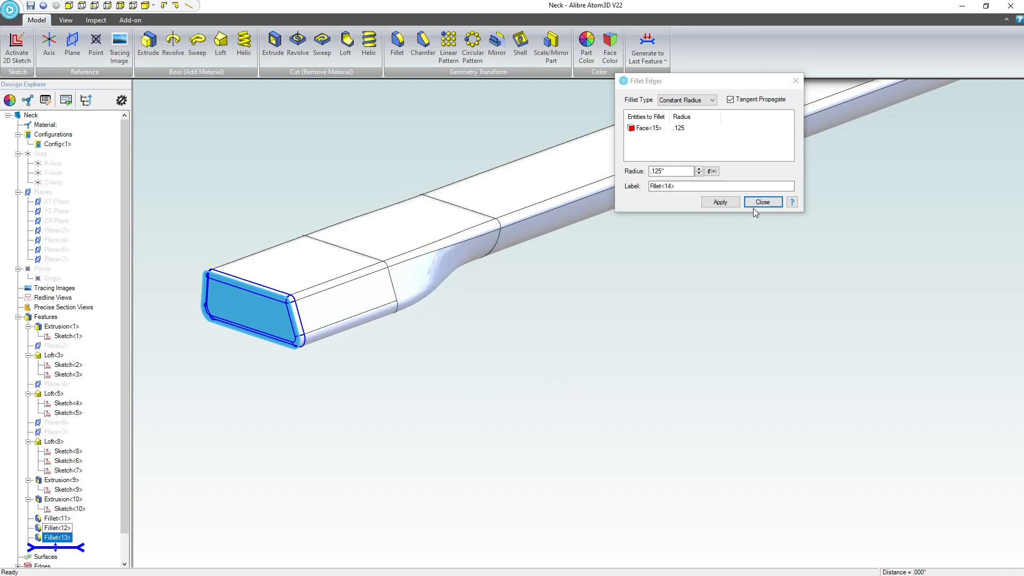
Set the heel end fillet's constant radius to 0.225 inch, apply it, and leave the Fillet command.
{"action": "left_click", "coordinate": [699, 169]}
{"action": "left_click", "coordinate": [699, 168]}
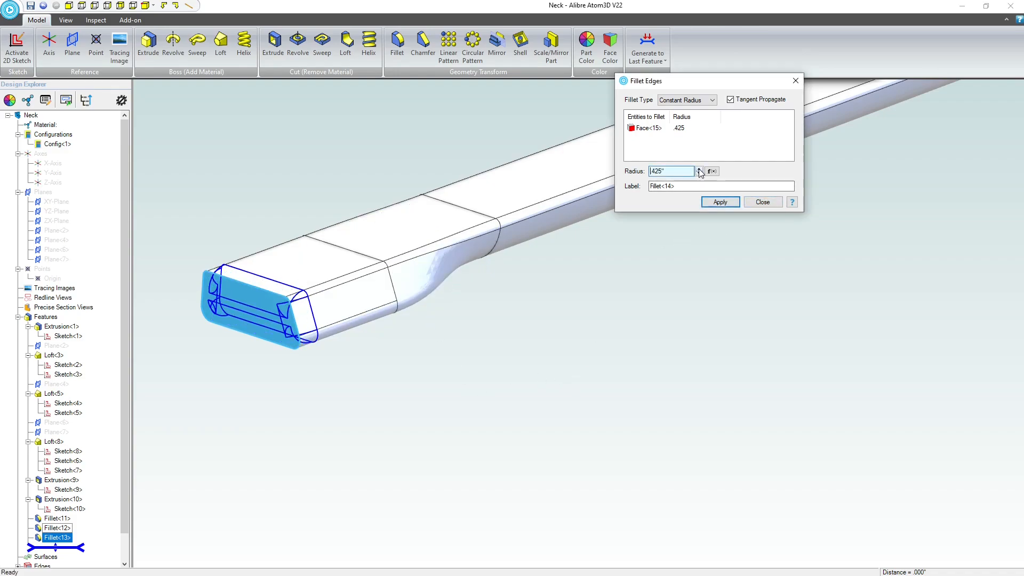
{"action": "left_click", "coordinate": [698, 168]}
{"action": "left_click", "coordinate": [699, 169]}
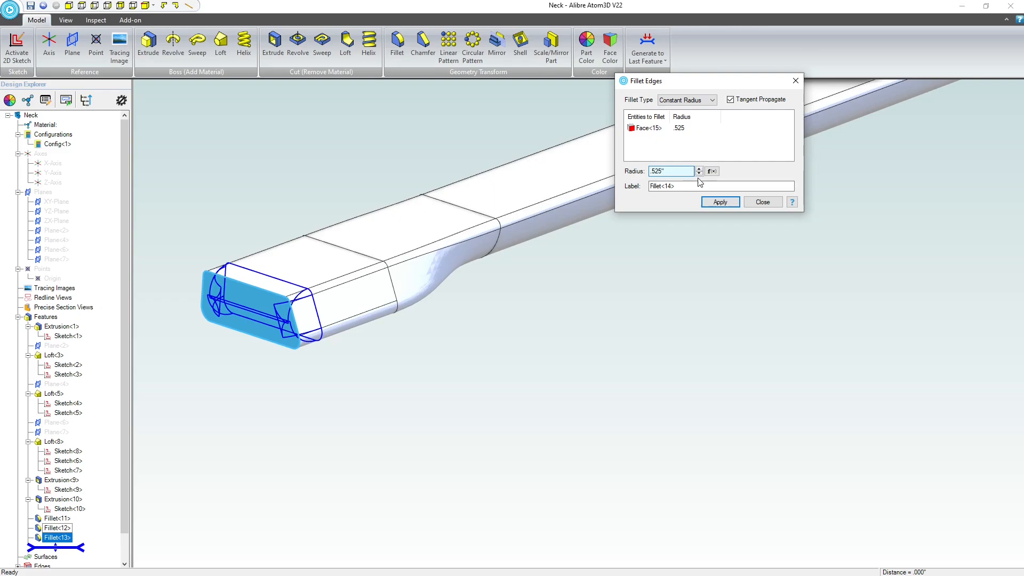
{"action": "left_click", "coordinate": [699, 174]}
{"action": "left_click", "coordinate": [698, 174]}
{"action": "left_click", "coordinate": [699, 174]}
{"action": "left_click", "coordinate": [698, 174]}
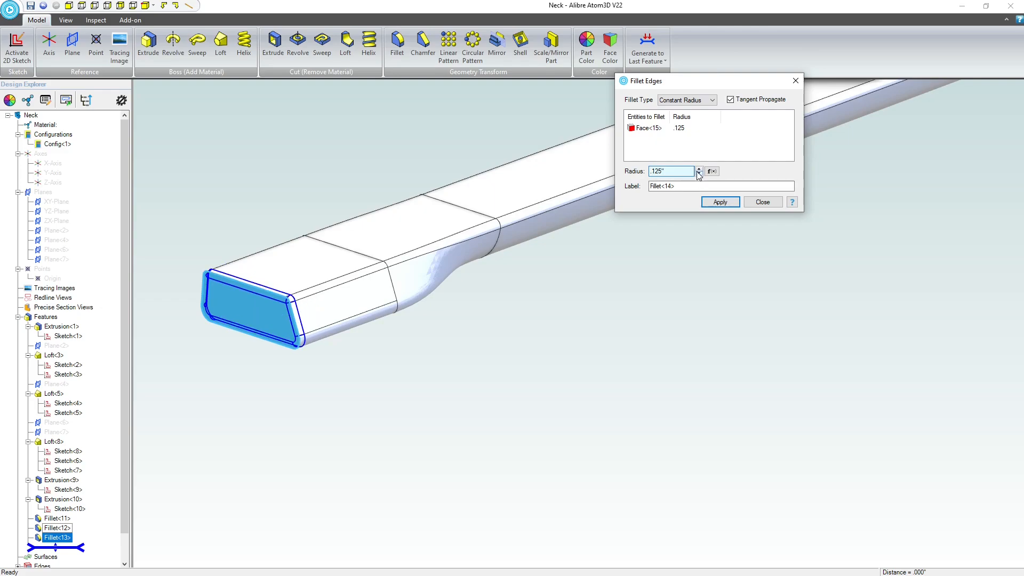
{"action": "left_click", "coordinate": [699, 169]}
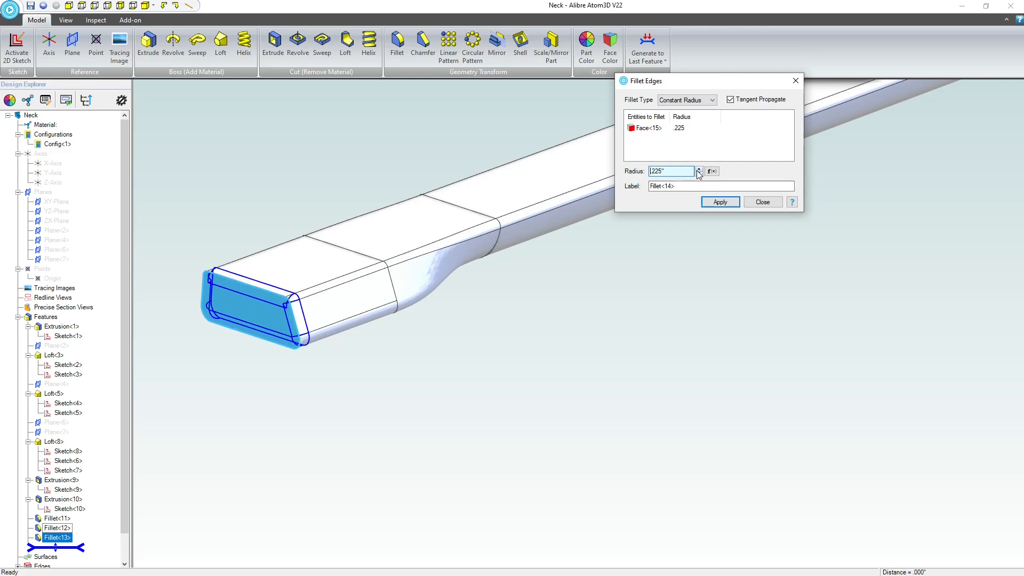
{"action": "left_click", "coordinate": [731, 203]}
{"action": "left_click", "coordinate": [767, 205]}
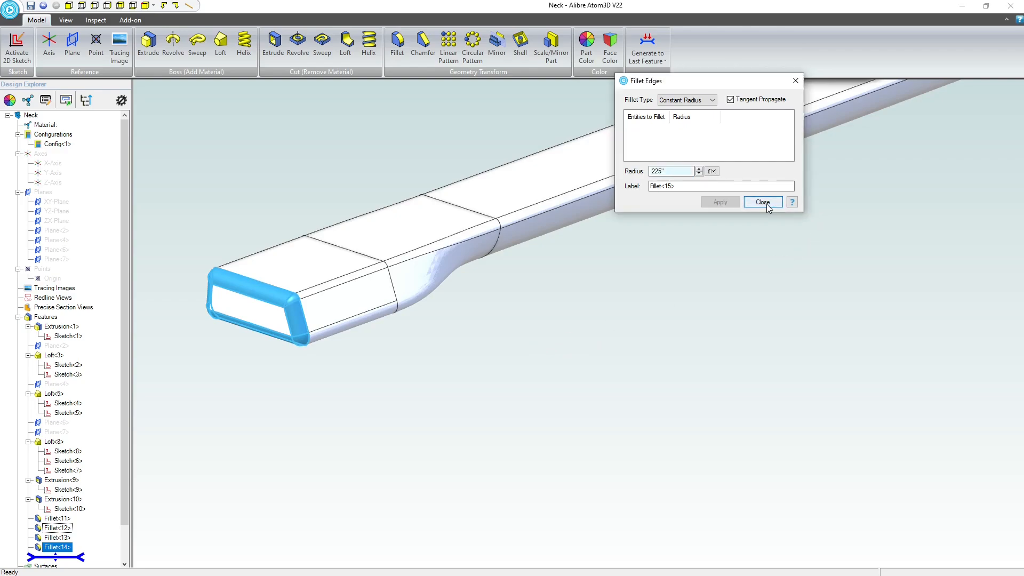
{"action": "scroll", "coordinate": [536, 310], "scroll_direction": "down", "scroll_amount": 5}
{"action": "middle_click_drag", "start_coordinate": [887, 250], "coordinate": [701, 386]}
{"action": "left_click", "coordinate": [671, 313]}
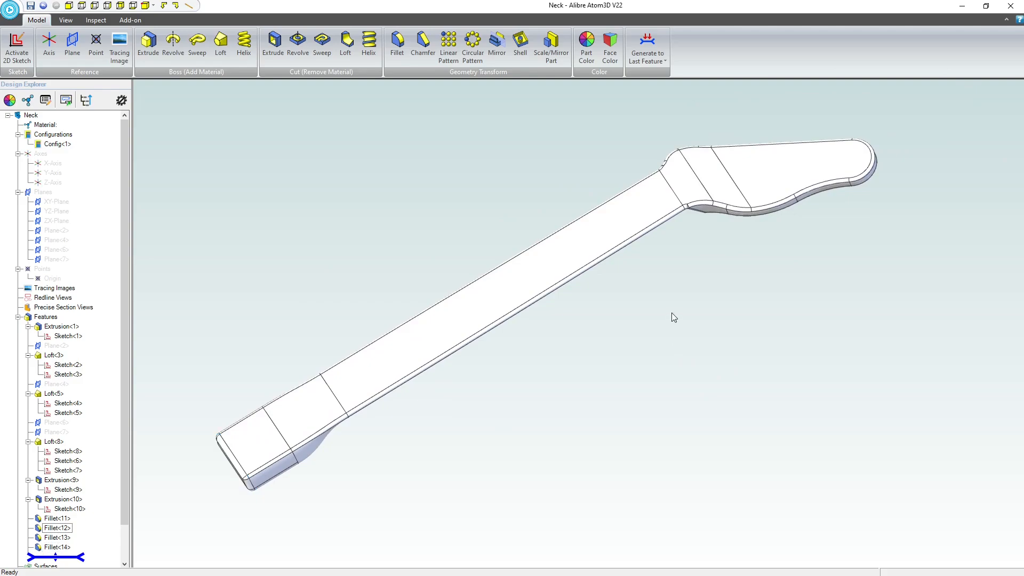
{"action": "mouse_move", "coordinate": [676, 293]}
{"action": "middle_mouse_down"}
{"action": "mouse_move", "coordinate": [649, 241]}
{"action": "mouse_move", "coordinate": [652, 270]}
{"action": "mouse_move", "coordinate": [667, 286]}
{"action": "mouse_move", "coordinate": [633, 304]}
{"action": "mouse_move", "coordinate": [622, 295]}
{"action": "mouse_move", "coordinate": [688, 284]}
{"action": "mouse_move", "coordinate": [678, 299]}
{"action": "middle_mouse_up"}
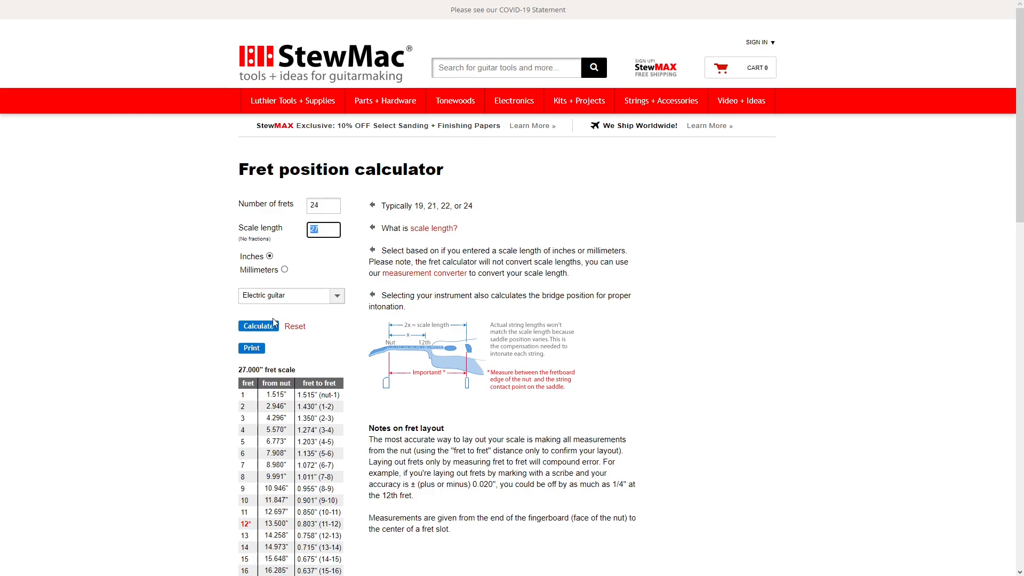
Examine the StewMac fret position table for 24 frets at a 27-inch scale, reading each fret's distance from the nut.
{"action": "scroll", "coordinate": [198, 326], "scroll_direction": "down", "scroll_amount": 5}
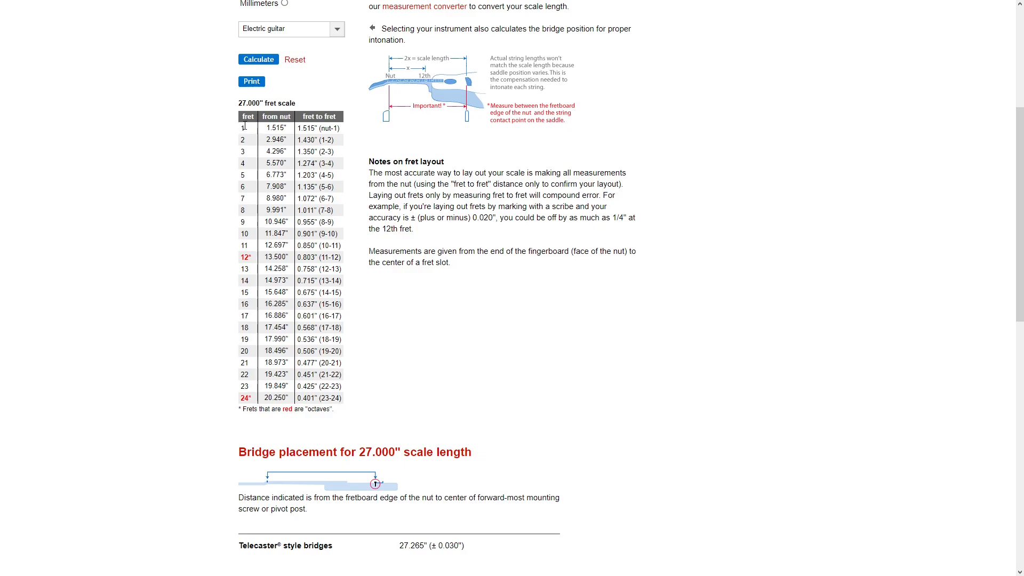
{"action": "left_click_drag", "start_coordinate": [244, 127], "coordinate": [279, 425]}
{"action": "left_click", "coordinate": [200, 403]}
{"action": "scroll", "coordinate": [254, 235], "scroll_direction": "up", "scroll_amount": 3}
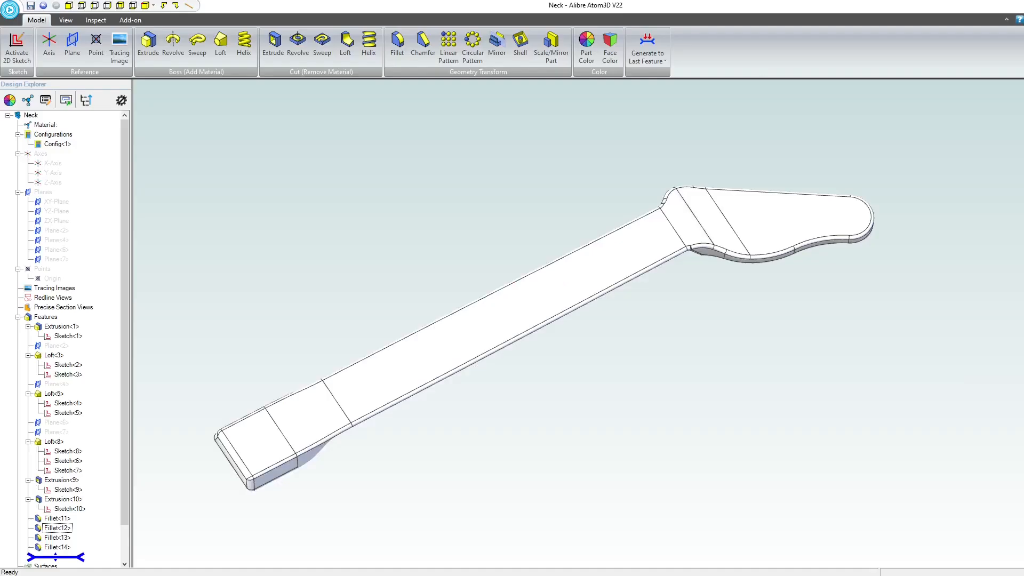
Show the reference planes and axes of the neck model, and start a 2D sketch on the YZ-Plane.
{"action": "scroll", "coordinate": [728, 293], "scroll_direction": "down", "scroll_amount": 3}
{"action": "scroll", "coordinate": [714, 256], "scroll_direction": "up", "scroll_amount": 3}
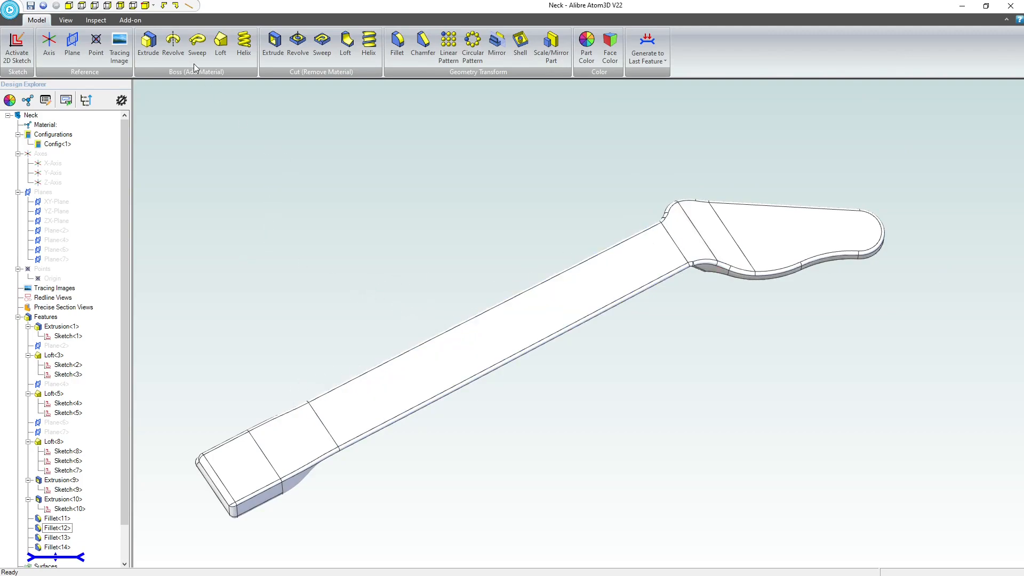
{"action": "left_click", "coordinate": [66, 20]}
{"action": "left_click", "coordinate": [329, 51]}
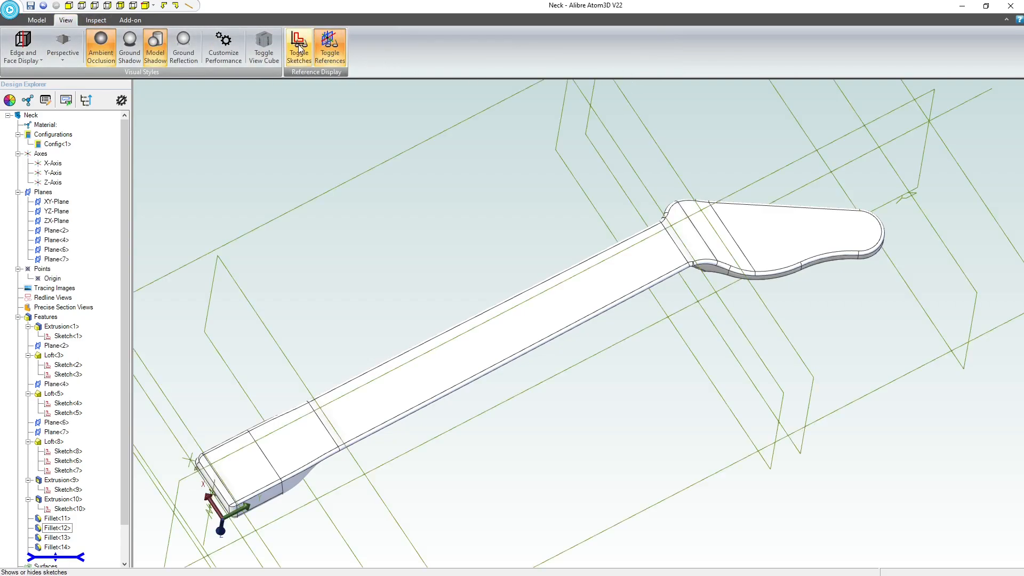
{"action": "middle_click_drag", "start_coordinate": [549, 292], "coordinate": [568, 256]}
{"action": "left_click", "coordinate": [37, 19]}
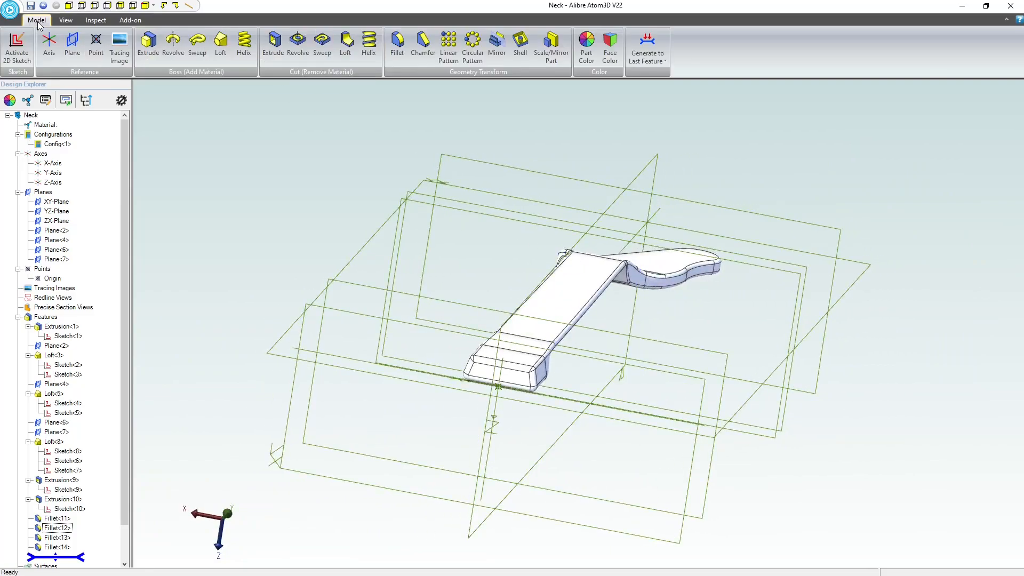
{"action": "left_click", "coordinate": [646, 176]}
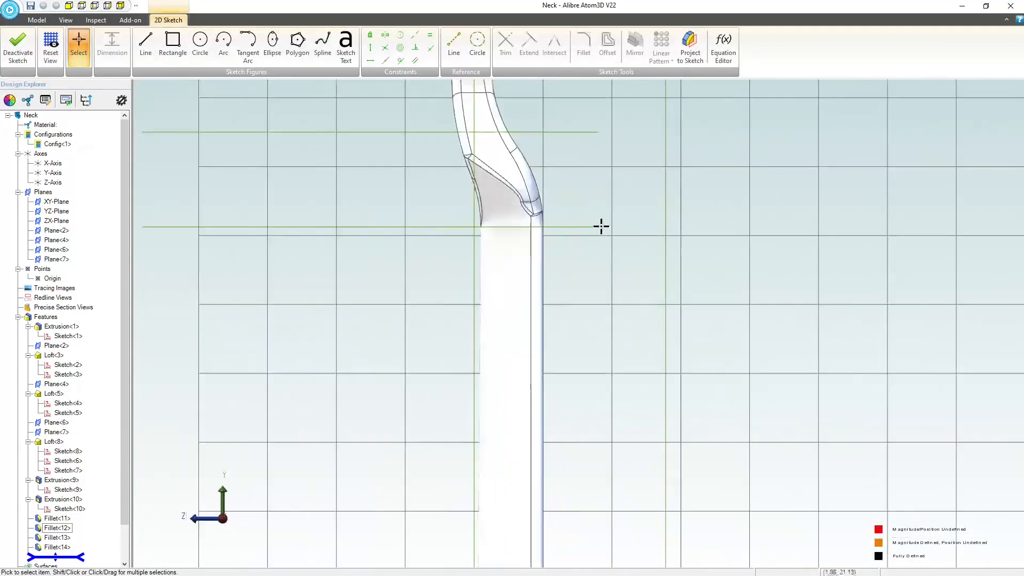
Sketch a horizontal line about 0.8 inch long across the neck's edge near the headstock, ending in a semicircular arc of about 0.2-inch radius.
{"action": "scroll", "coordinate": [601, 227], "scroll_direction": "up", "scroll_amount": 3}
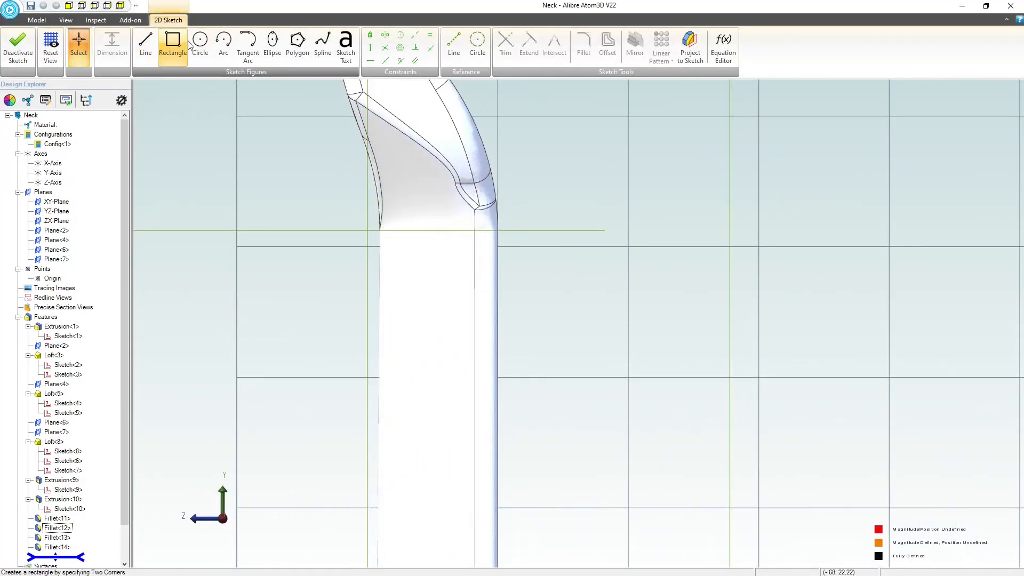
{"action": "left_click", "coordinate": [145, 46]}
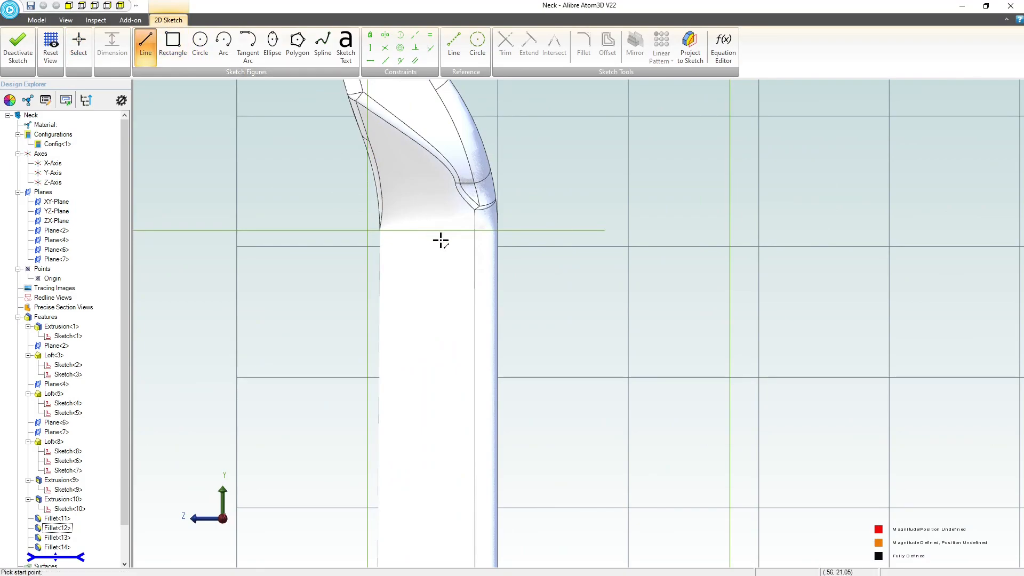
{"action": "left_click", "coordinate": [435, 214]}
{"action": "left_click", "coordinate": [542, 214]}
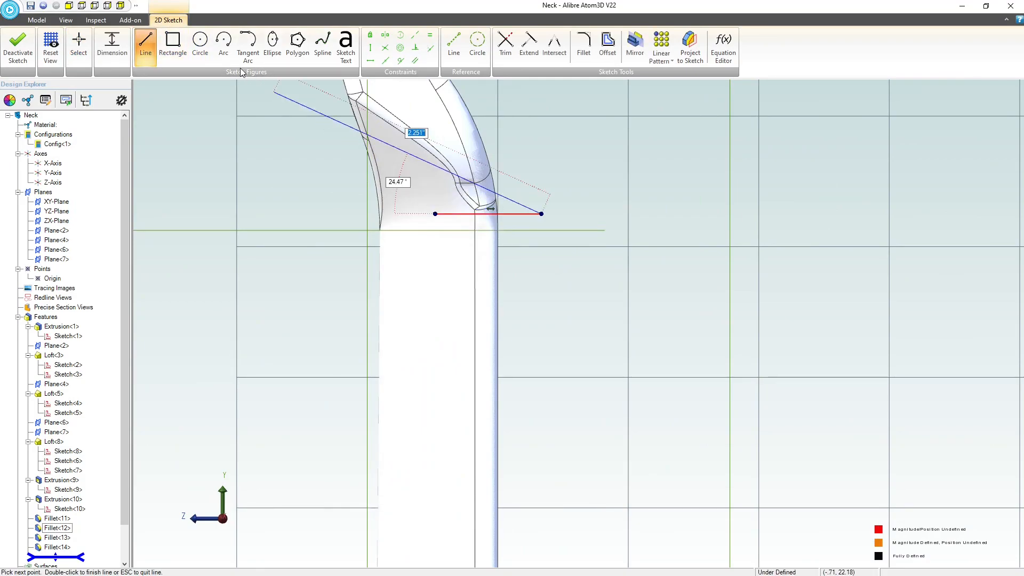
{"action": "left_click", "coordinate": [224, 45]}
{"action": "left_click", "coordinate": [534, 240]}
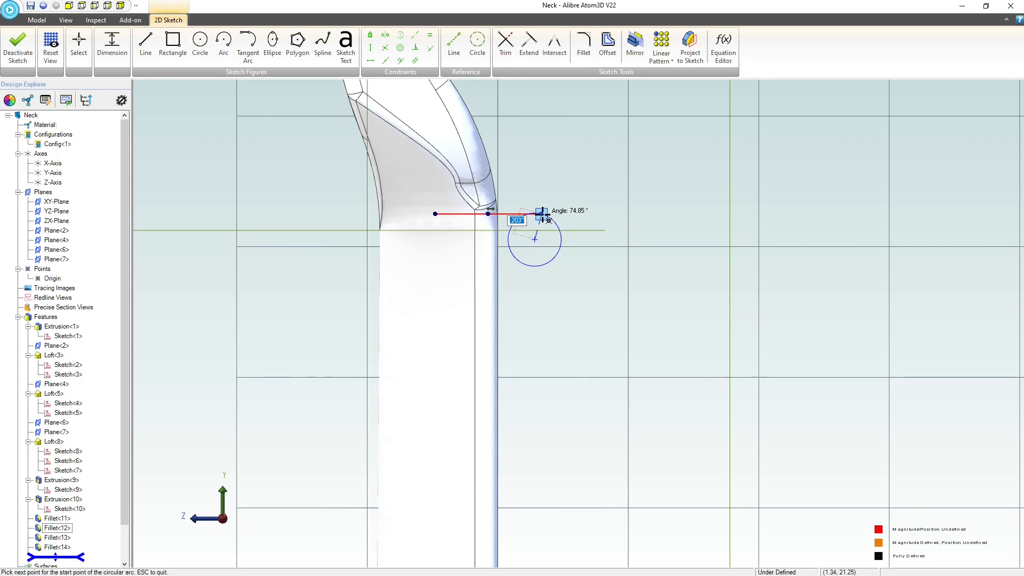
{"action": "left_click", "coordinate": [541, 214]}
{"action": "left_click", "coordinate": [545, 293]}
Close the profile with a parallel lower line from the arc's free end and a short line joining the two open ends.
{"action": "left_click", "coordinate": [155, 53]}
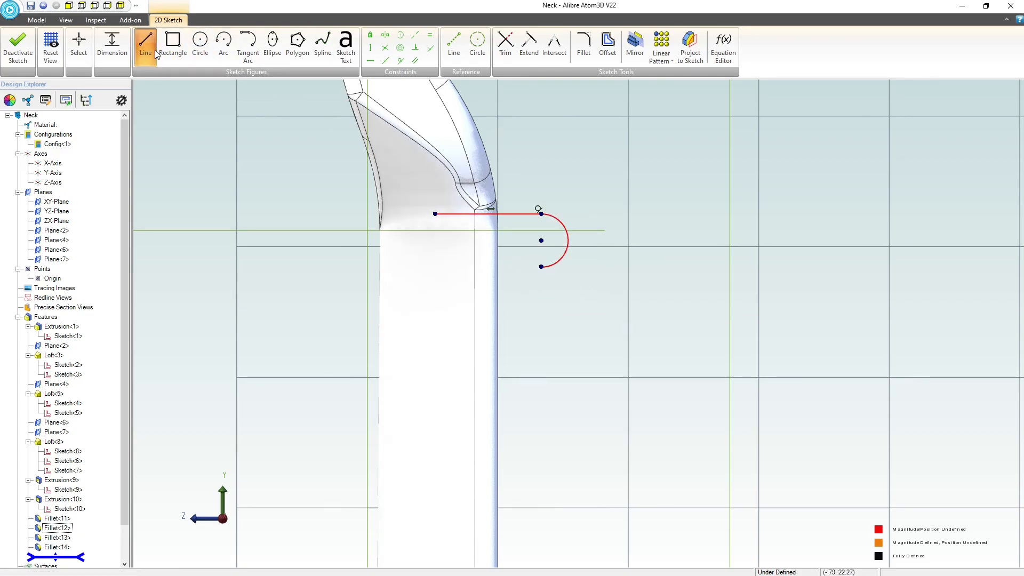
{"action": "left_click", "coordinate": [541, 267]}
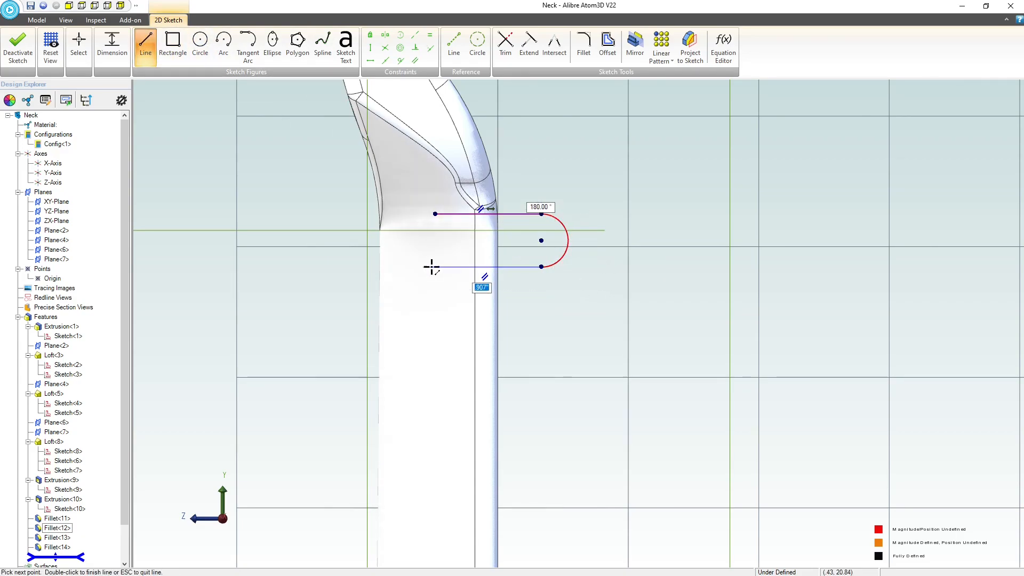
{"action": "left_click", "coordinate": [437, 266]}
{"action": "left_click", "coordinate": [435, 214]}
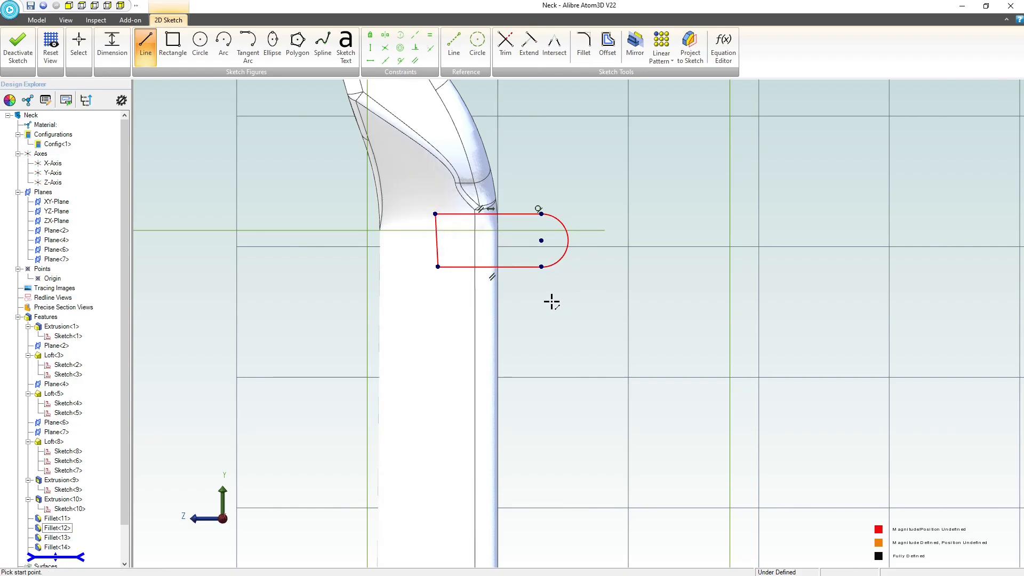
{"action": "key", "text": "Escape"}
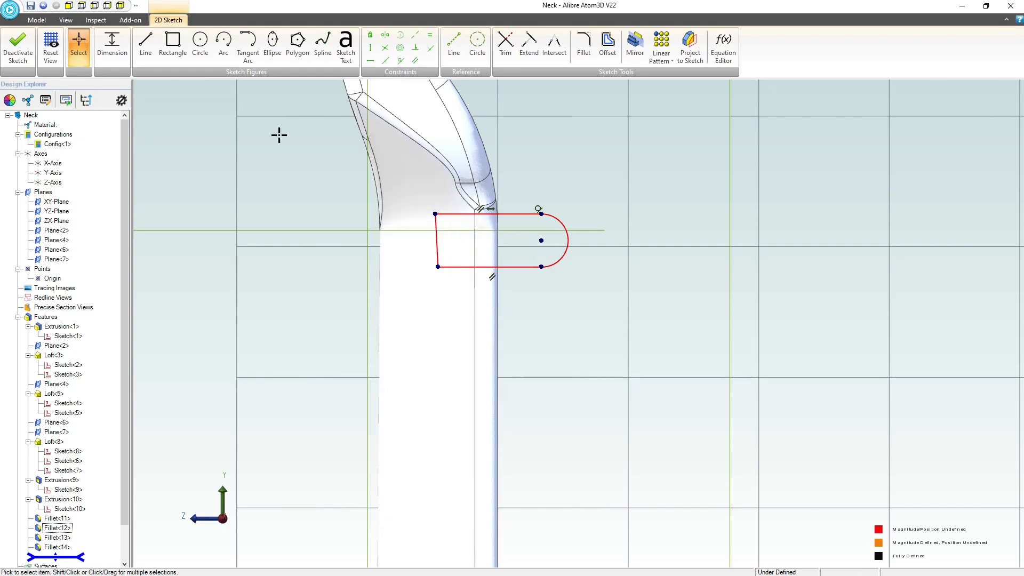
Dimension the profile's upper horizontal line to 0.7 inch.
{"action": "left_click", "coordinate": [104, 47]}
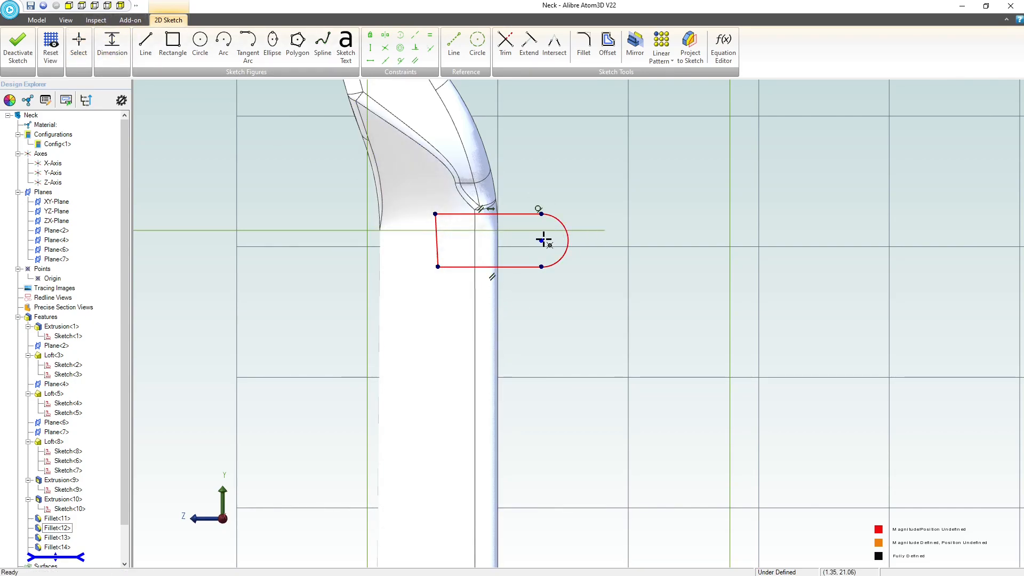
{"action": "left_click", "coordinate": [435, 213]}
{"action": "left_click", "coordinate": [520, 149]}
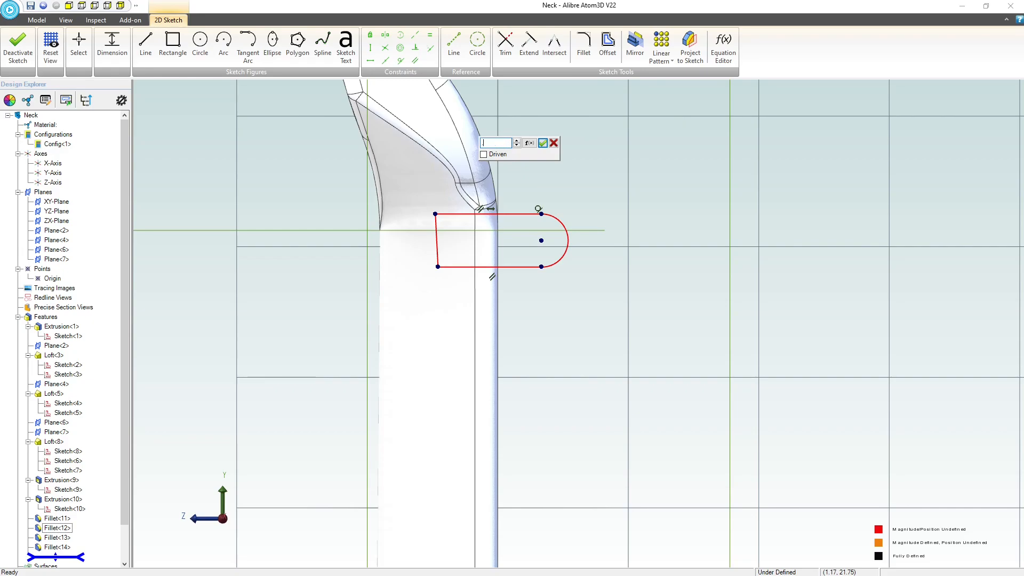
{"action": "type", "text": ".7"}
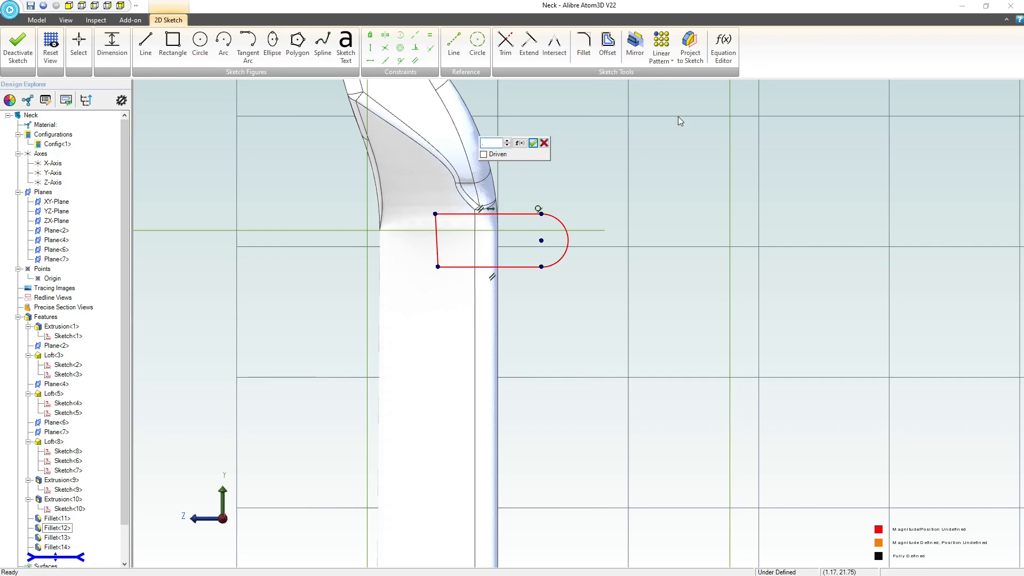
{"action": "key", "text": "Return"}
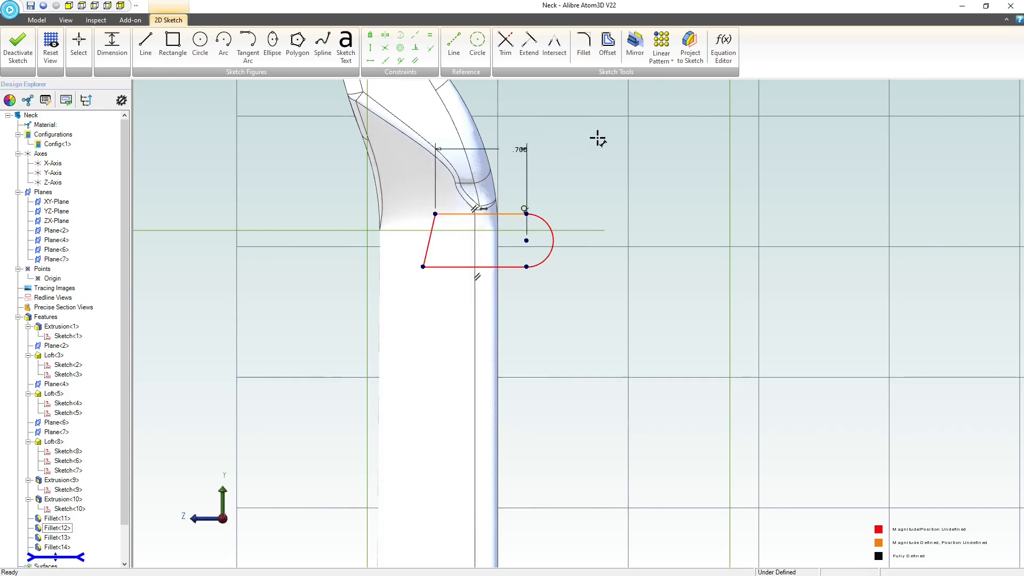
{"action": "key", "text": "Escape"}
Make the profile's closing end line vertical, and align both arc endpoints vertically with the arc's centre.
{"action": "left_click", "coordinate": [431, 234]}
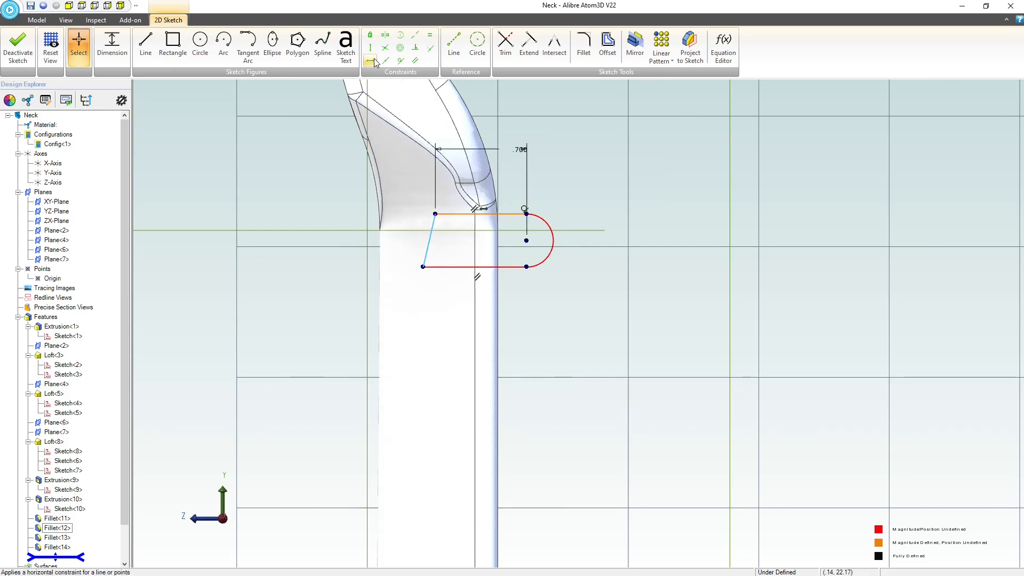
{"action": "left_click", "coordinate": [370, 48]}
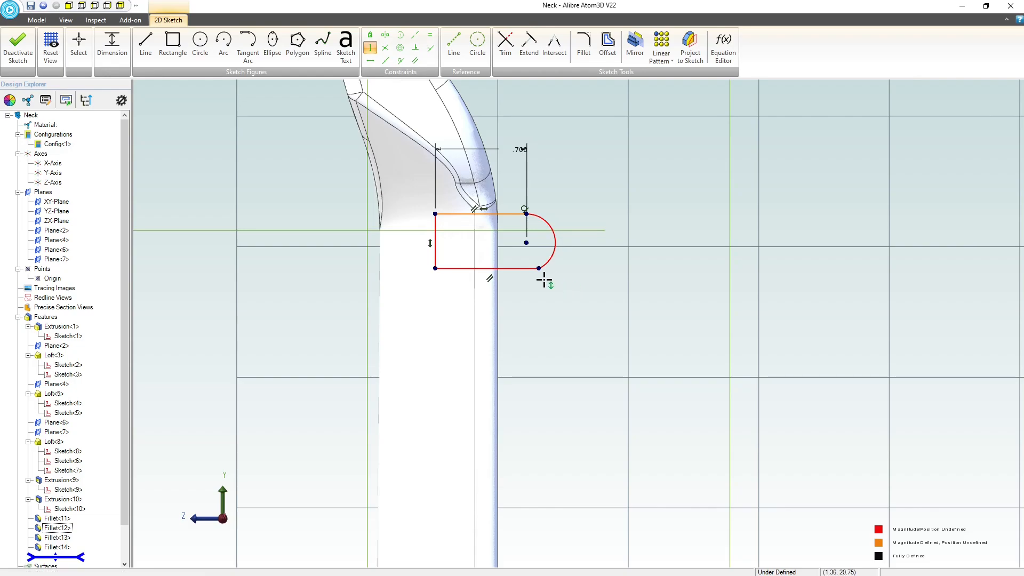
{"action": "left_click", "coordinate": [527, 214]}
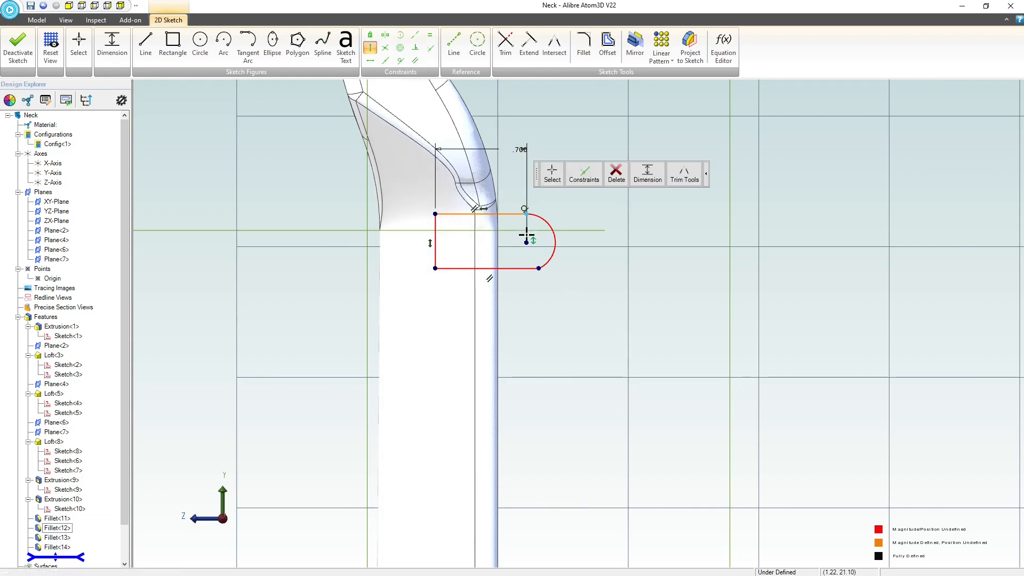
{"action": "left_click", "coordinate": [527, 242]}
{"action": "left_click", "coordinate": [512, 309]}
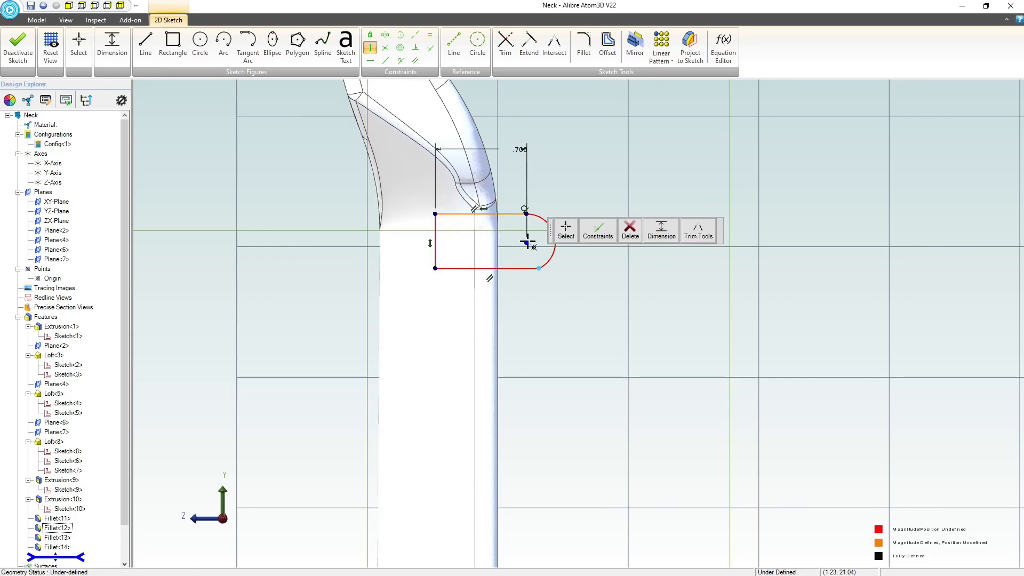
{"action": "left_click", "coordinate": [526, 243]}
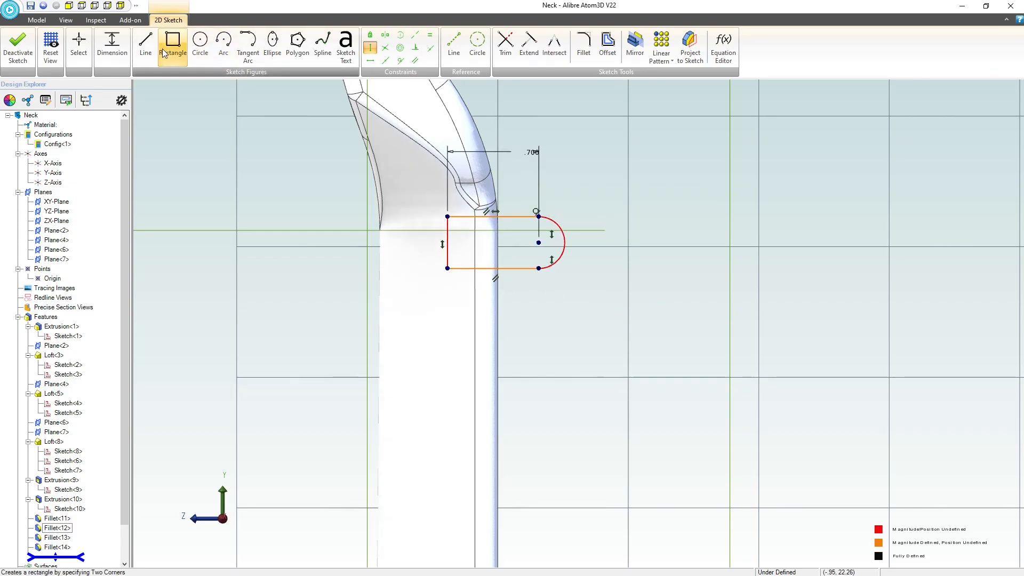
Dimension the horizontal distance from the arc's centre to the neck's straight outer edge as 0.25 inch.
{"action": "left_click", "coordinate": [111, 47]}
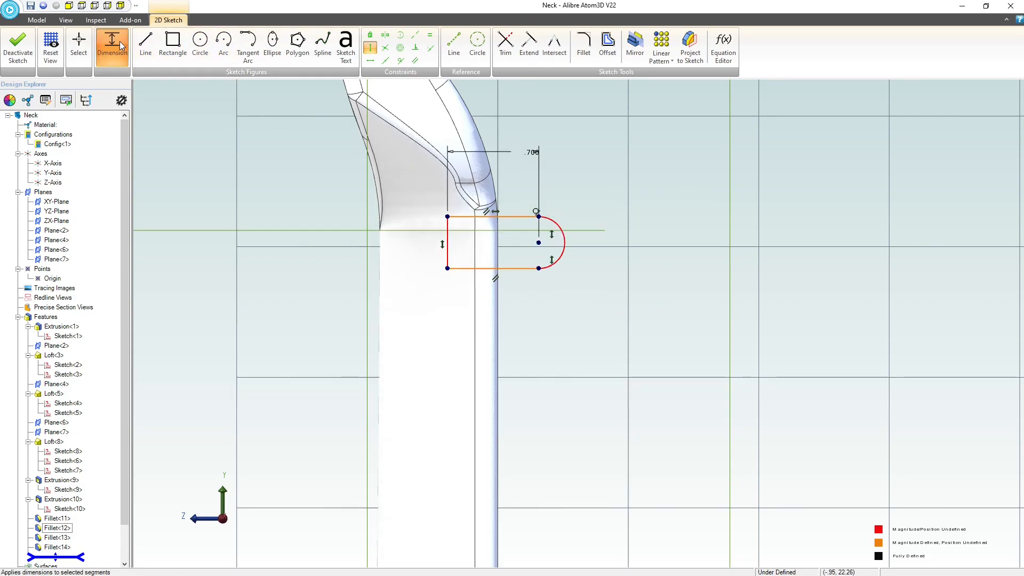
{"action": "left_click", "coordinate": [538, 242]}
{"action": "left_click", "coordinate": [498, 267]}
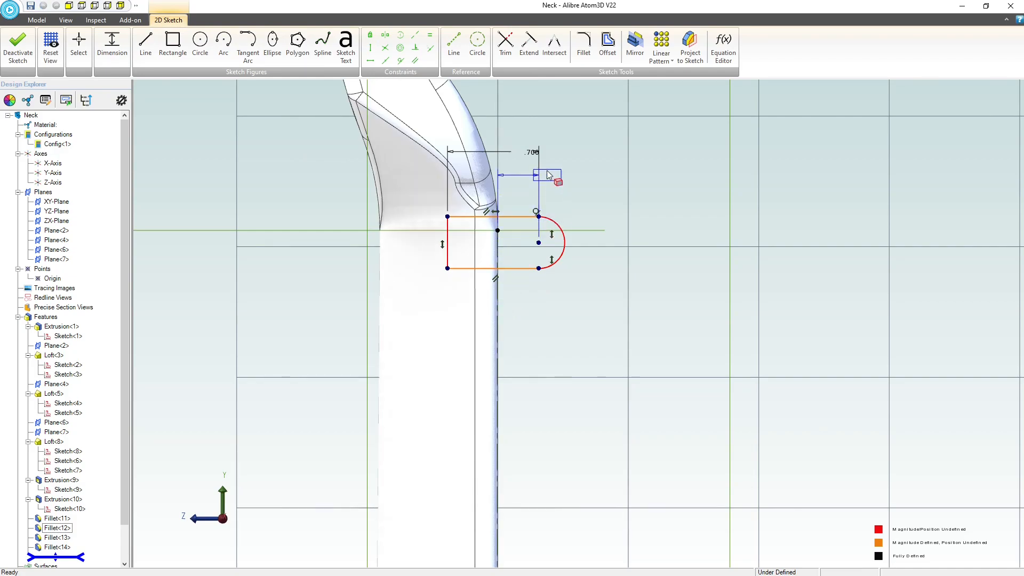
{"action": "left_click", "coordinate": [521, 126]}
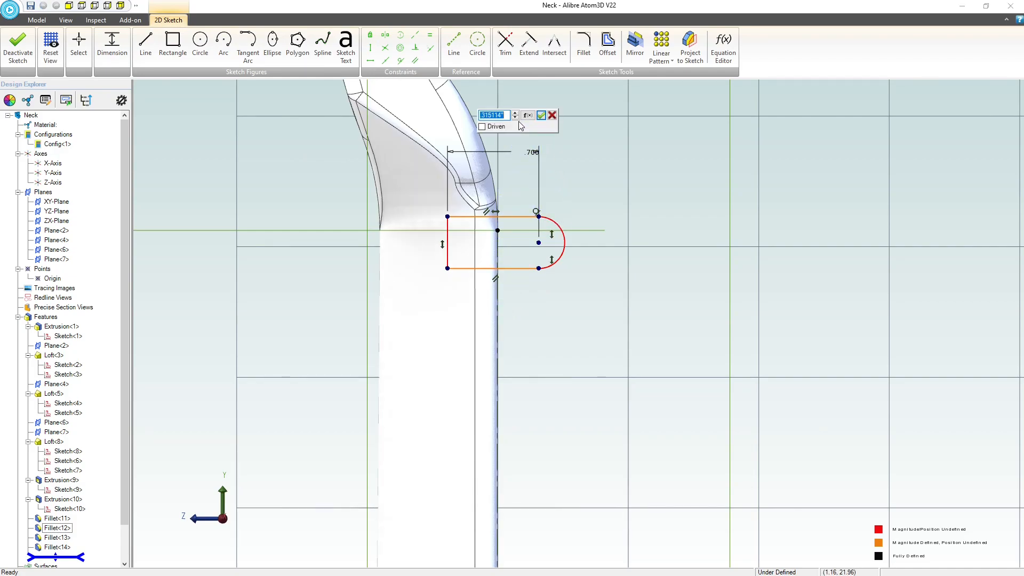
{"action": "type", "text": ".25"}
{"action": "key", "text": "Return"}
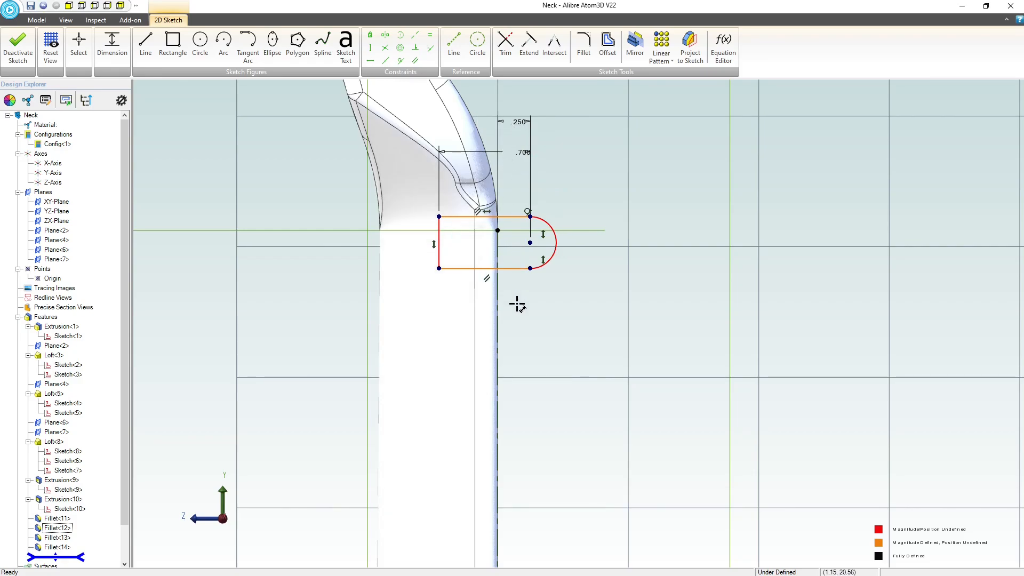
Set the horizontal distance from the arc's centre to the neck's straight outer edge to 0.15 inch.
{"action": "double_click", "coordinate": [523, 124]}
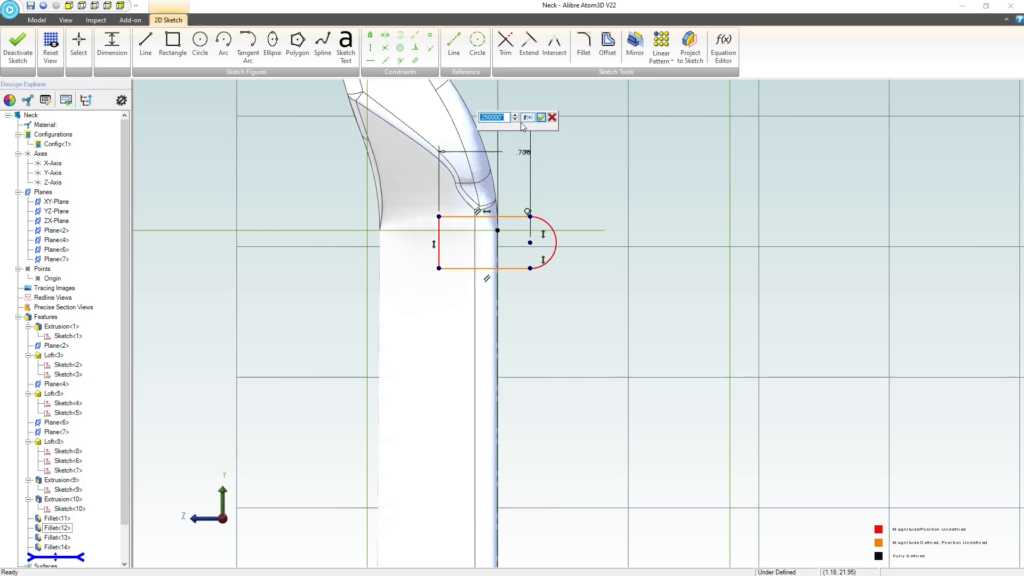
{"action": "type", "text": ".15"}
{"action": "key", "text": "Return"}
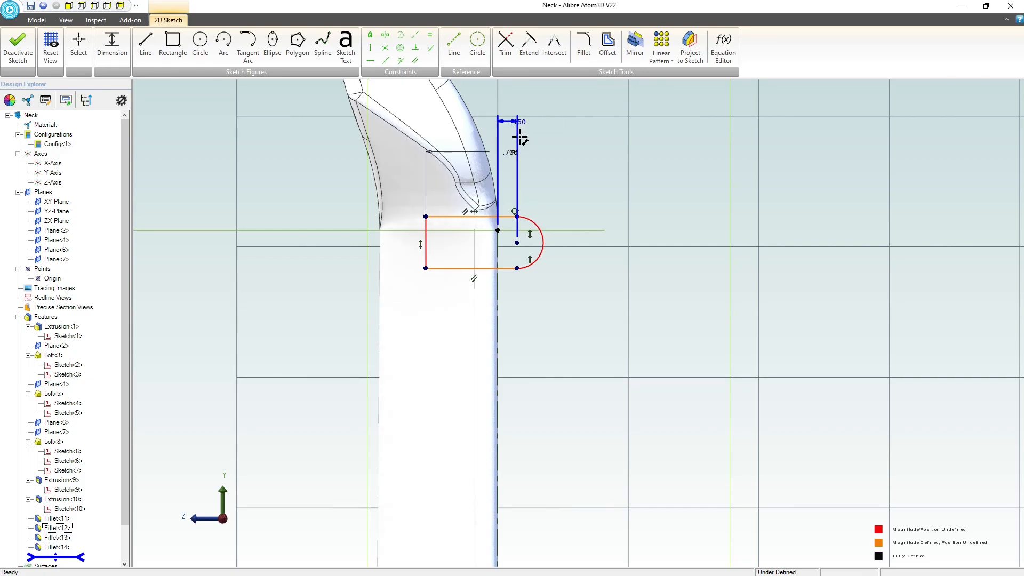
Dimension the radius of the profile's end arc as 0.15 inch.
{"action": "left_click", "coordinate": [547, 236]}
{"action": "left_click", "coordinate": [642, 174]}
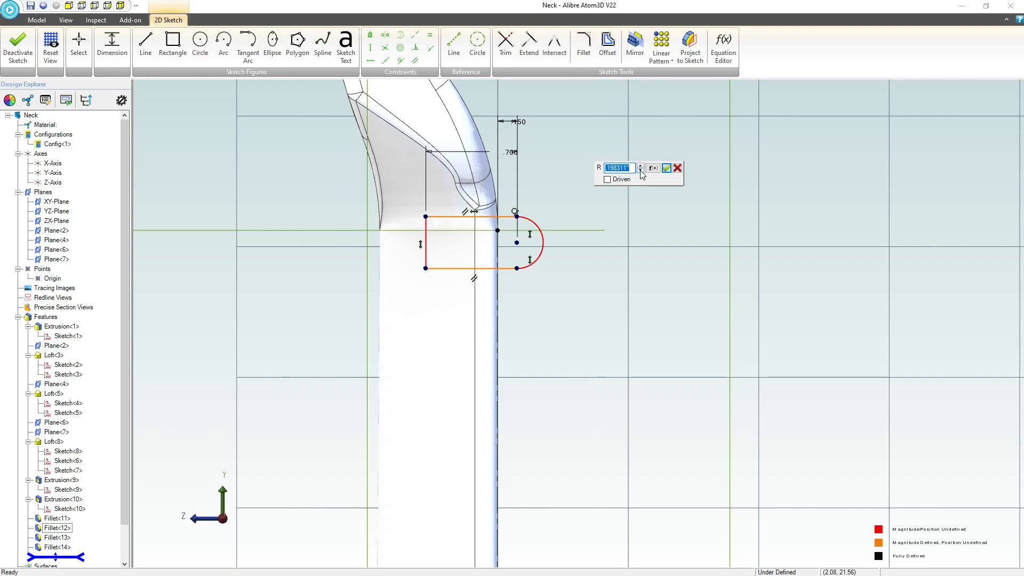
{"action": "type", "text": ".15"}
{"action": "key", "text": "Return"}
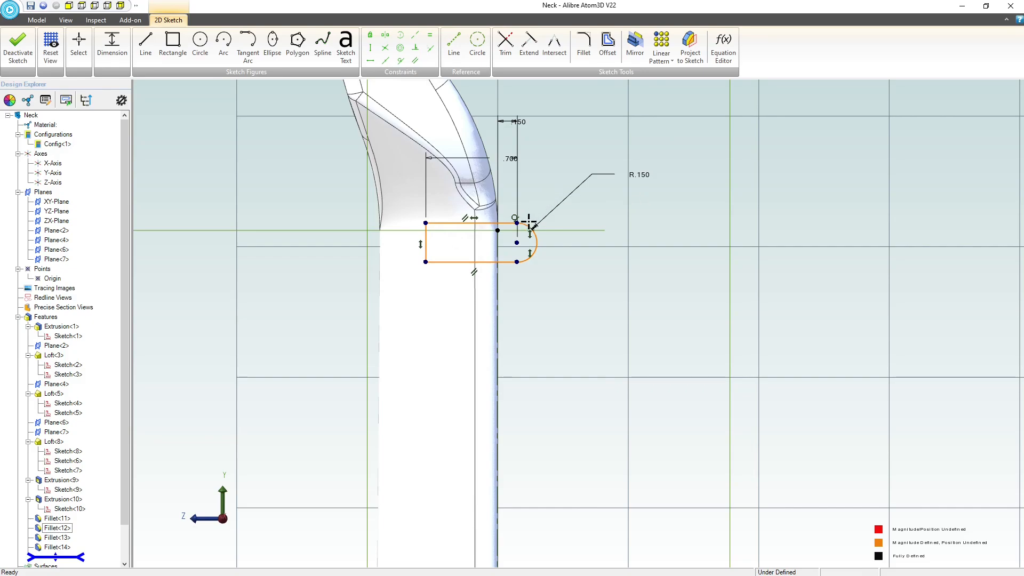
{"action": "key", "text": "Escape"}
Align the profile's lower inner corner horizontally with the upper end point of the neck's straight outer edge.
{"action": "middle_click_drag", "start_coordinate": [605, 254], "coordinate": [580, 248]}
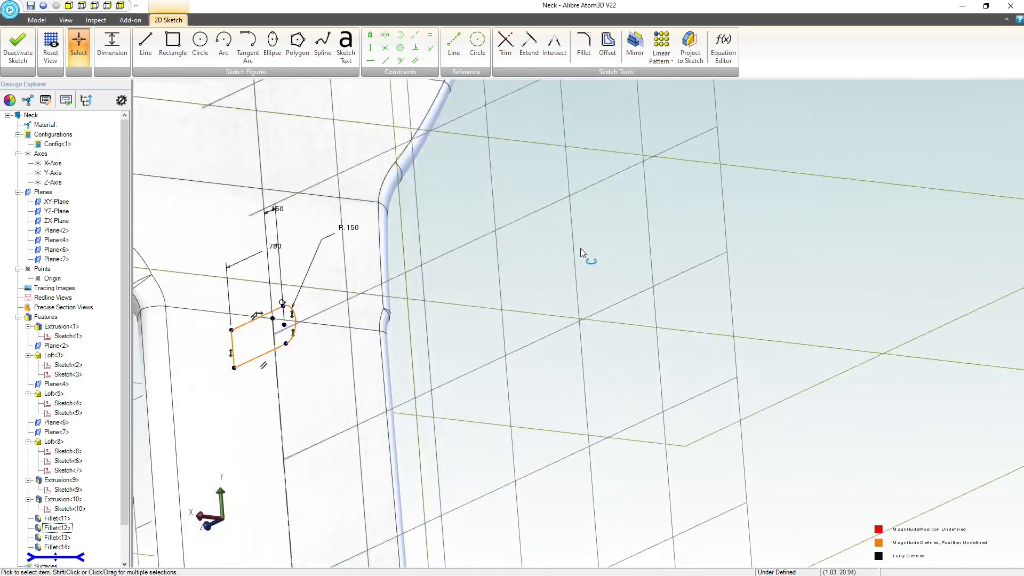
{"action": "scroll", "coordinate": [580, 248], "scroll_direction": "down", "scroll_amount": 3}
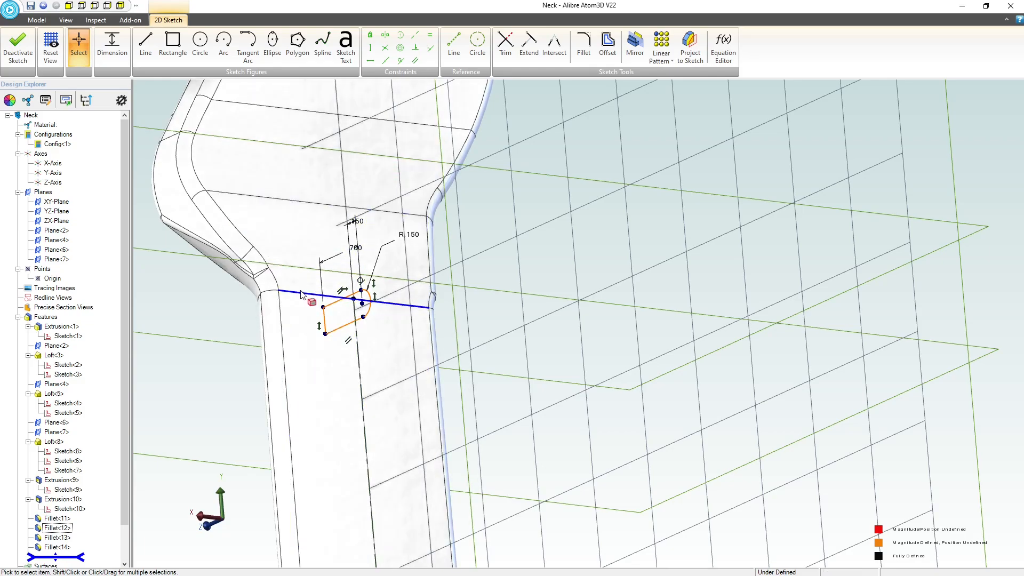
{"action": "scroll", "coordinate": [315, 293], "scroll_direction": "down", "scroll_amount": 3}
{"action": "scroll", "coordinate": [309, 296], "scroll_direction": "up", "scroll_amount": 4}
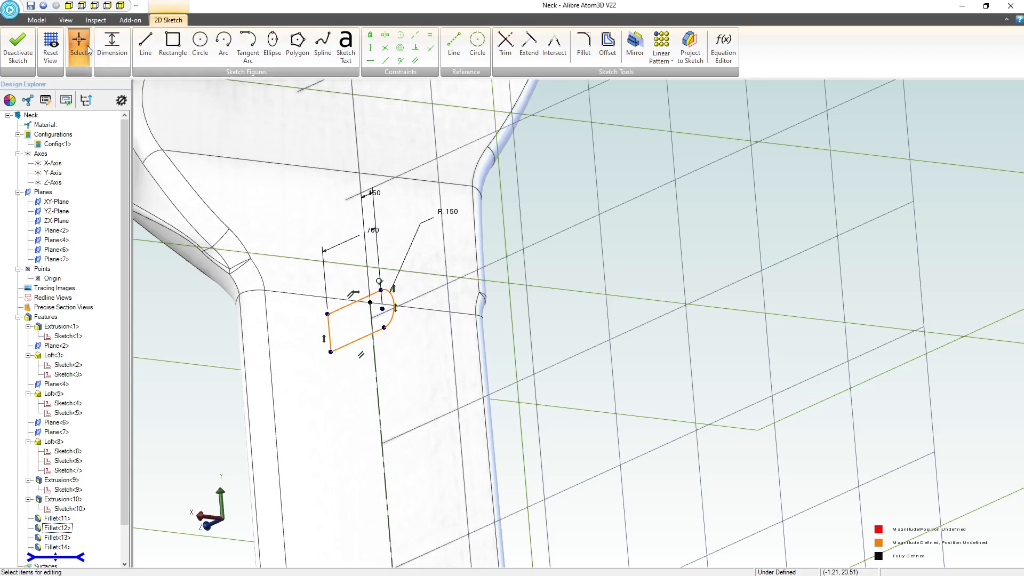
{"action": "left_click", "coordinate": [50, 45]}
{"action": "scroll", "coordinate": [501, 344], "scroll_direction": "down", "scroll_amount": 3}
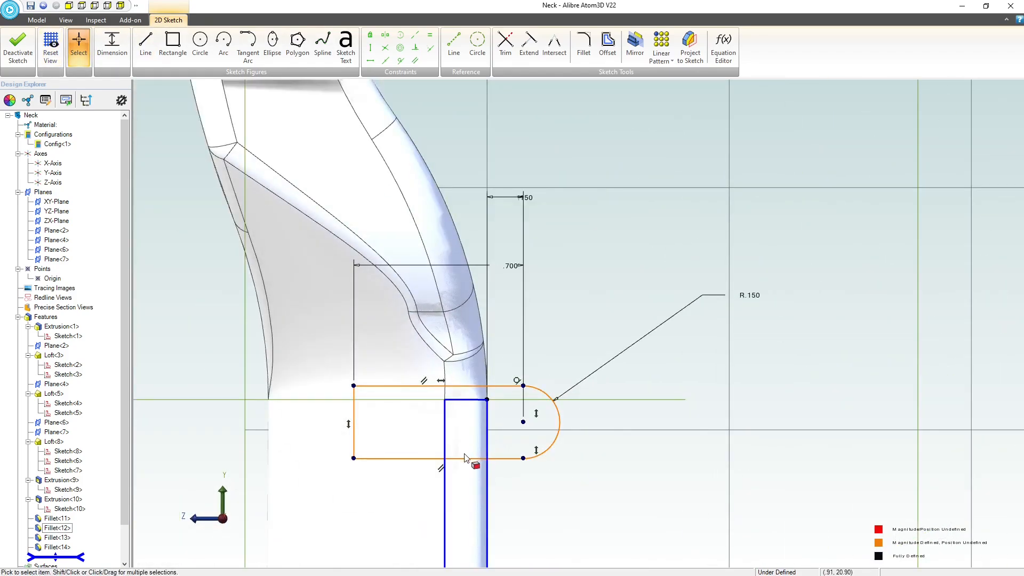
{"action": "left_click", "coordinate": [353, 459]}
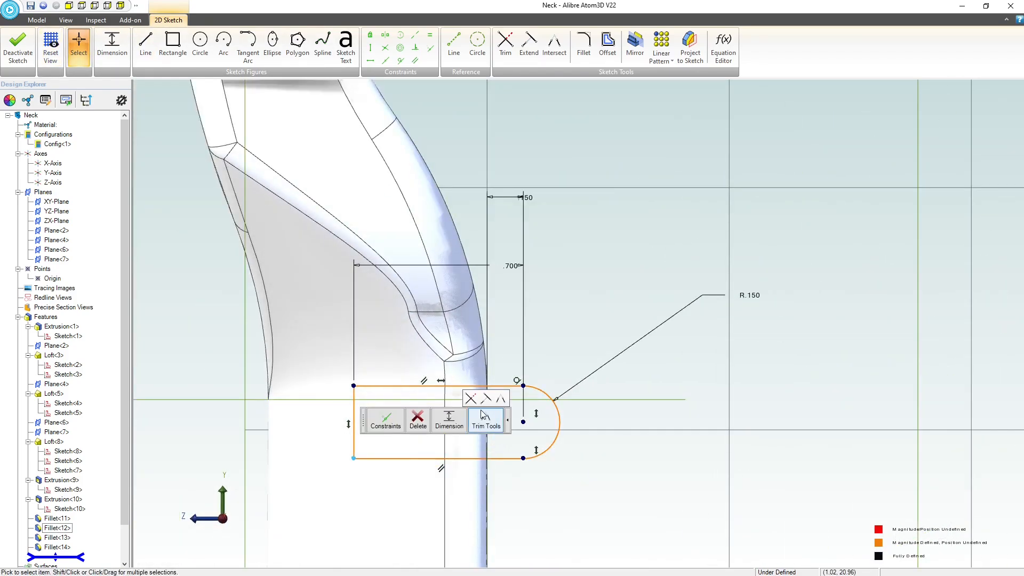
{"action": "scroll", "coordinate": [420, 303], "scroll_direction": "down", "scroll_amount": 2}
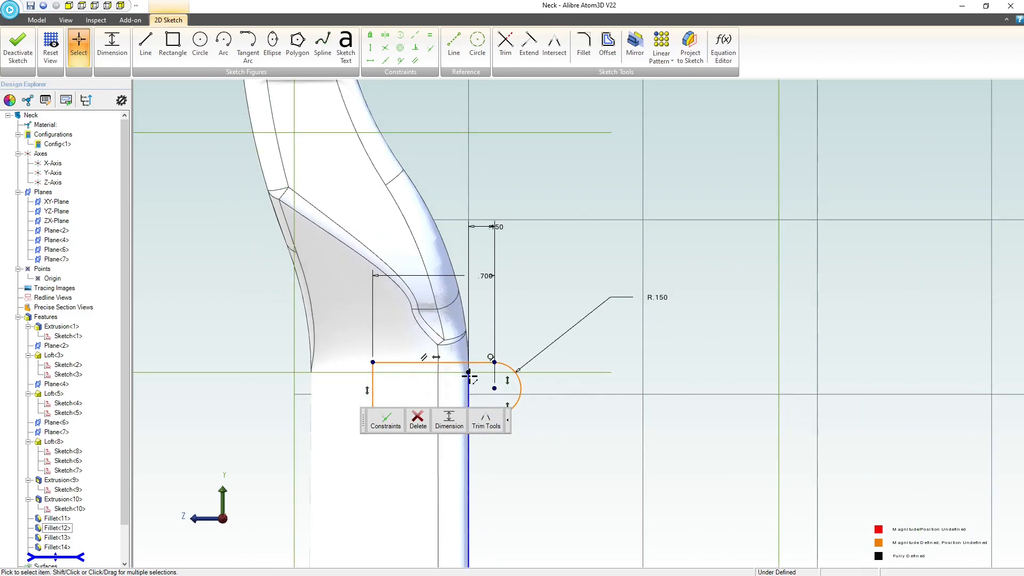
{"action": "left_click", "coordinate": [469, 373], "text": "shift"}
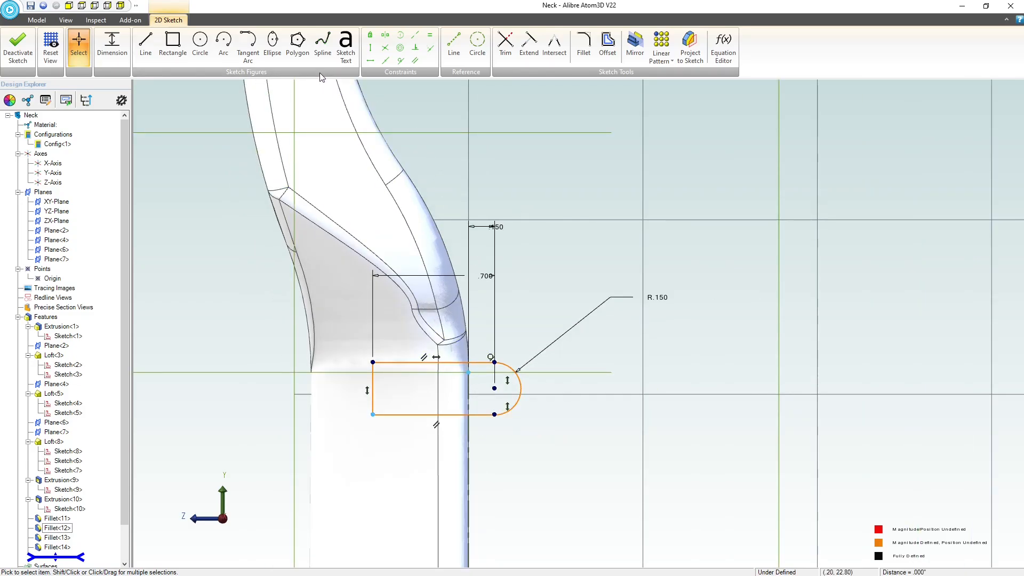
{"action": "left_click", "coordinate": [371, 61]}
{"action": "scroll", "coordinate": [475, 480], "scroll_direction": "up", "scroll_amount": 3}
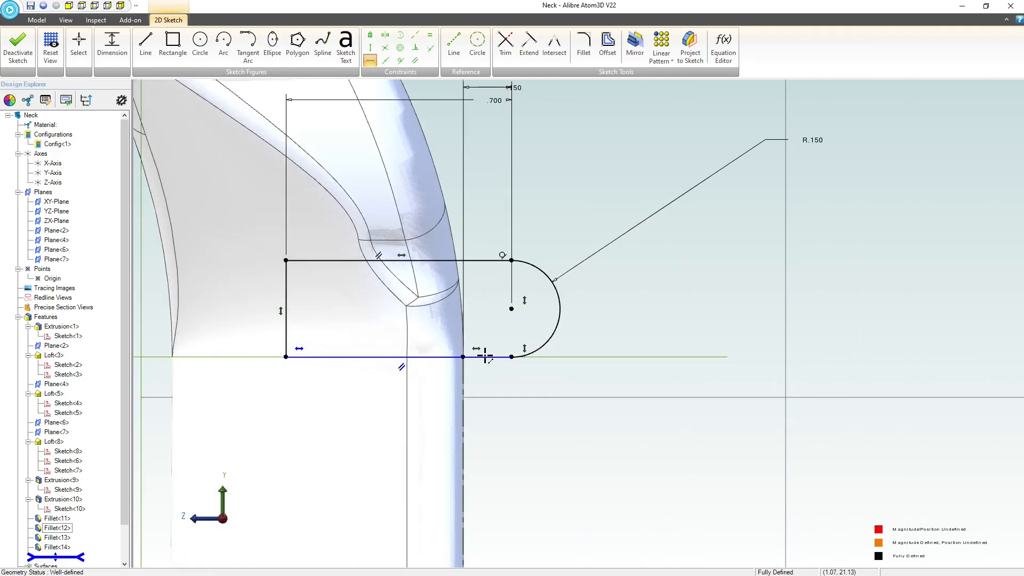
{"action": "left_click", "coordinate": [482, 356]}
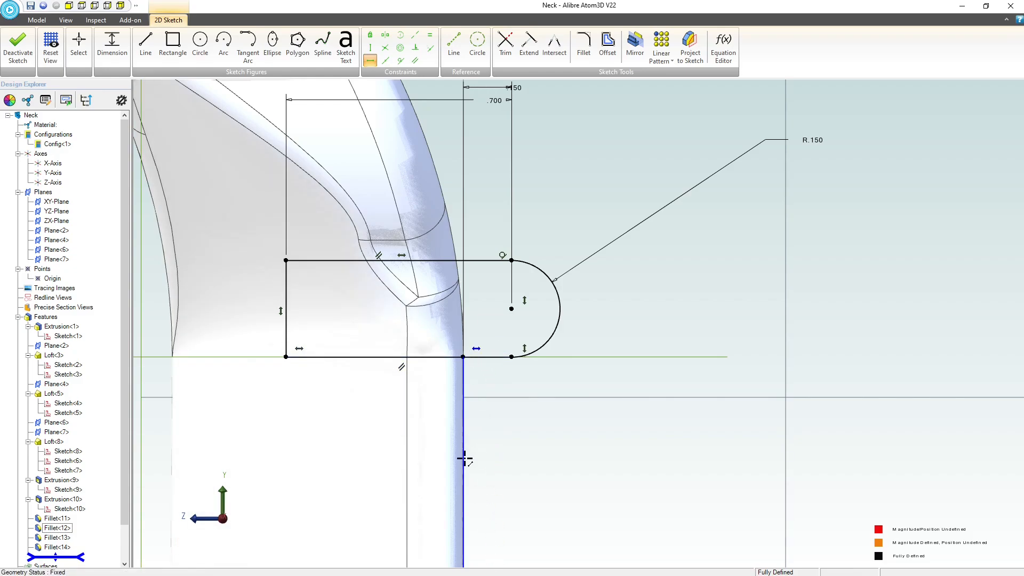
{"action": "scroll", "coordinate": [461, 385], "scroll_direction": "down", "scroll_amount": 4}
{"action": "scroll", "coordinate": [564, 310], "scroll_direction": "up", "scroll_amount": 3}
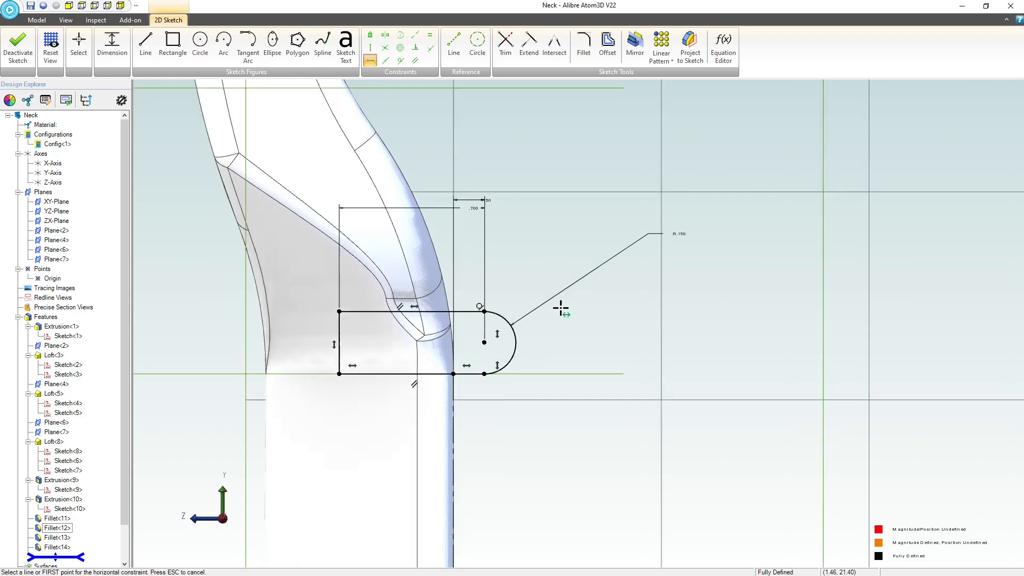
{"action": "key", "text": "Escape"}
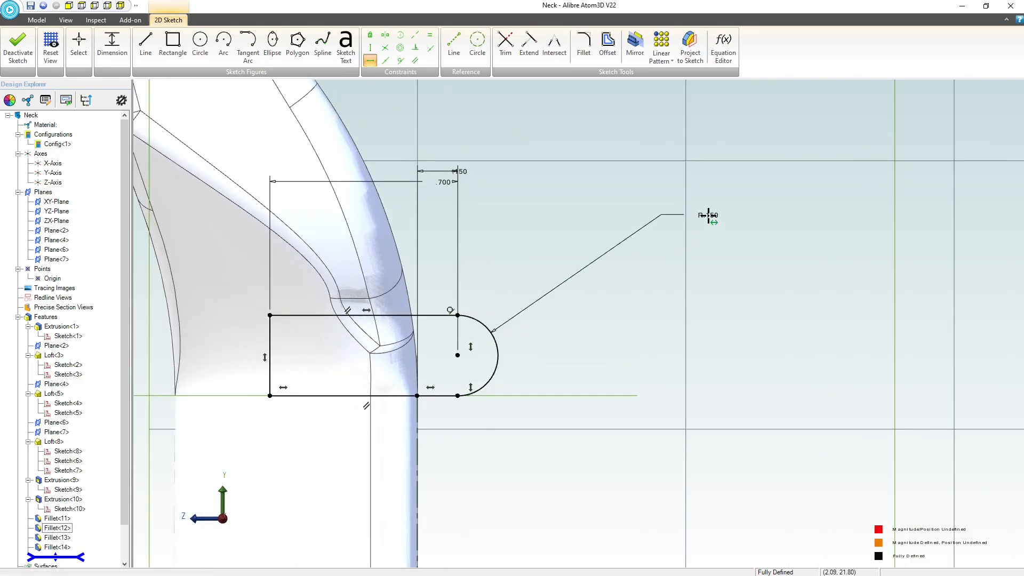
Set the end arc's radius to 0.075 inch.
{"action": "double_click", "coordinate": [708, 215]}
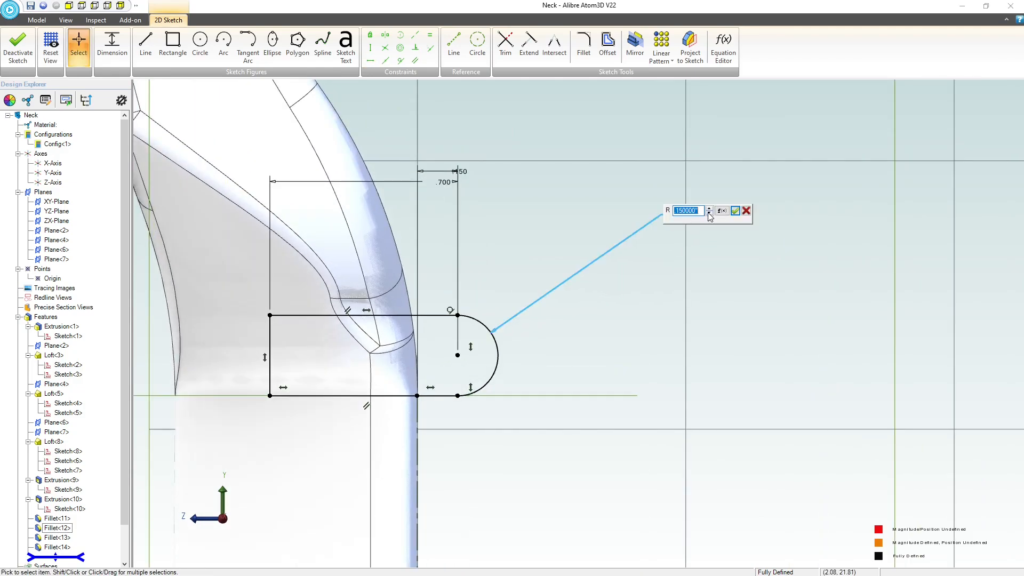
{"action": "type", "text": ".075"}
{"action": "key", "text": "Return"}
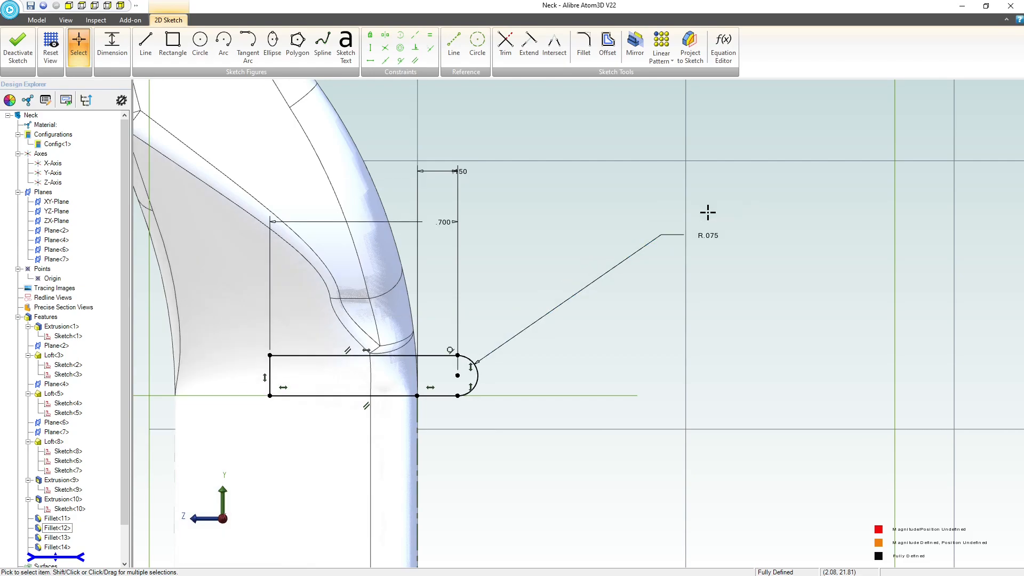
Delete the 0.7 inch length dimension from the profile's straight side.
{"action": "scroll", "coordinate": [466, 259], "scroll_direction": "down", "scroll_amount": 2}
{"action": "mouse_move", "coordinate": [555, 325]}
{"action": "middle_mouse_down"}
{"action": "mouse_move", "coordinate": [514, 315]}
{"action": "mouse_move", "coordinate": [496, 297]}
{"action": "middle_mouse_up"}
{"action": "scroll", "coordinate": [466, 274], "scroll_direction": "down", "scroll_amount": 5}
{"action": "scroll", "coordinate": [754, 468], "scroll_direction": "up", "scroll_amount": 1}
{"action": "middle_click_drag", "start_coordinate": [755, 460], "coordinate": [738, 435]}
{"action": "scroll", "coordinate": [738, 431], "scroll_direction": "up", "scroll_amount": 5}
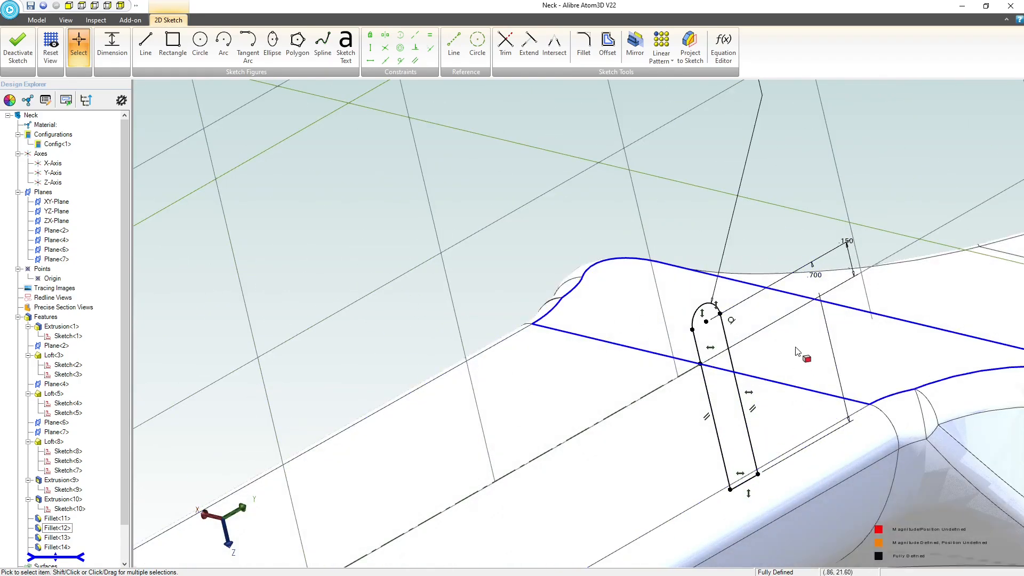
{"action": "left_click", "coordinate": [817, 273]}
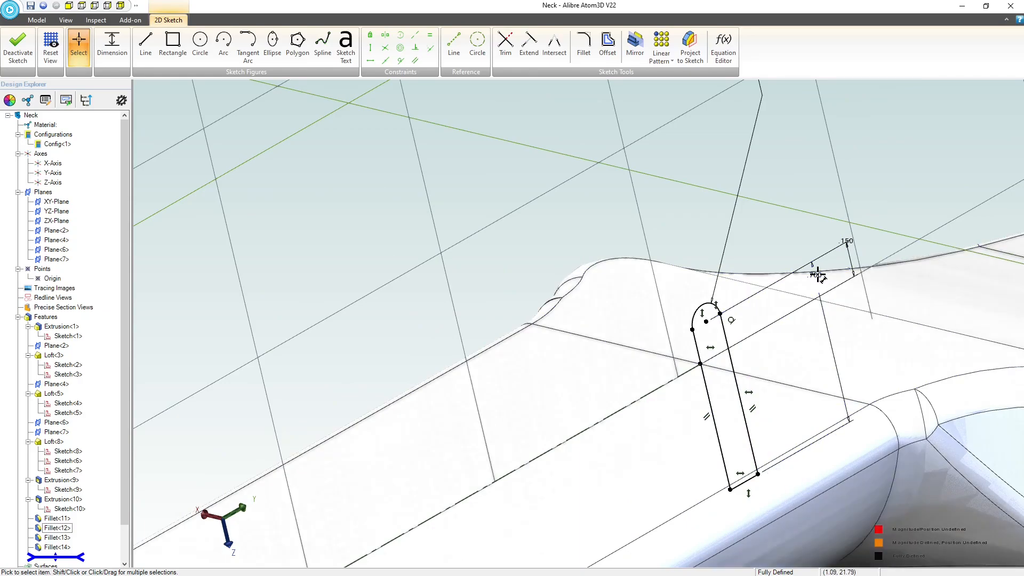
{"action": "key", "text": "Delete"}
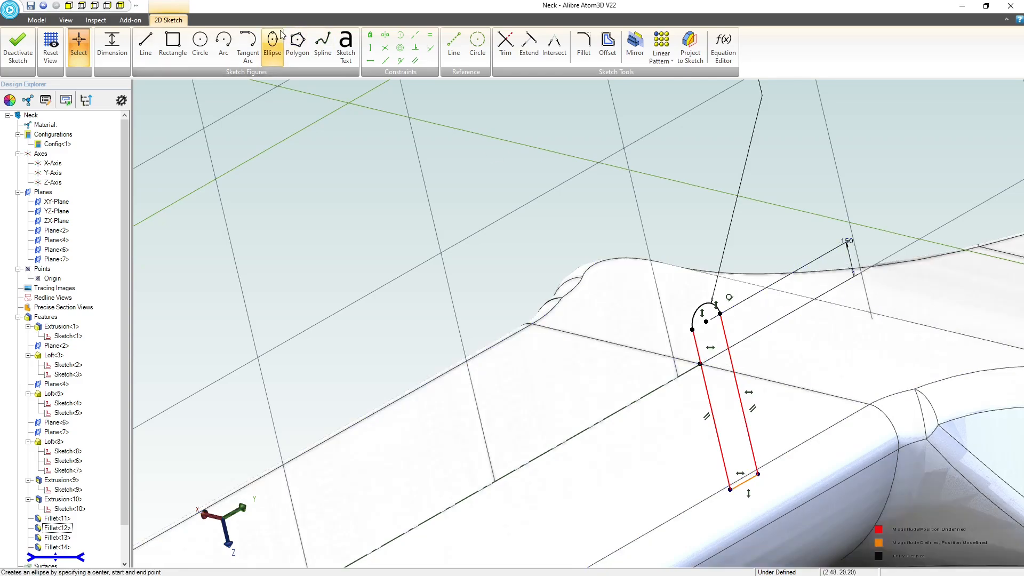
Dimension the length of the profile's straight side line nearest the neck shaft as 0.02 inch.
{"action": "left_click", "coordinate": [112, 42]}
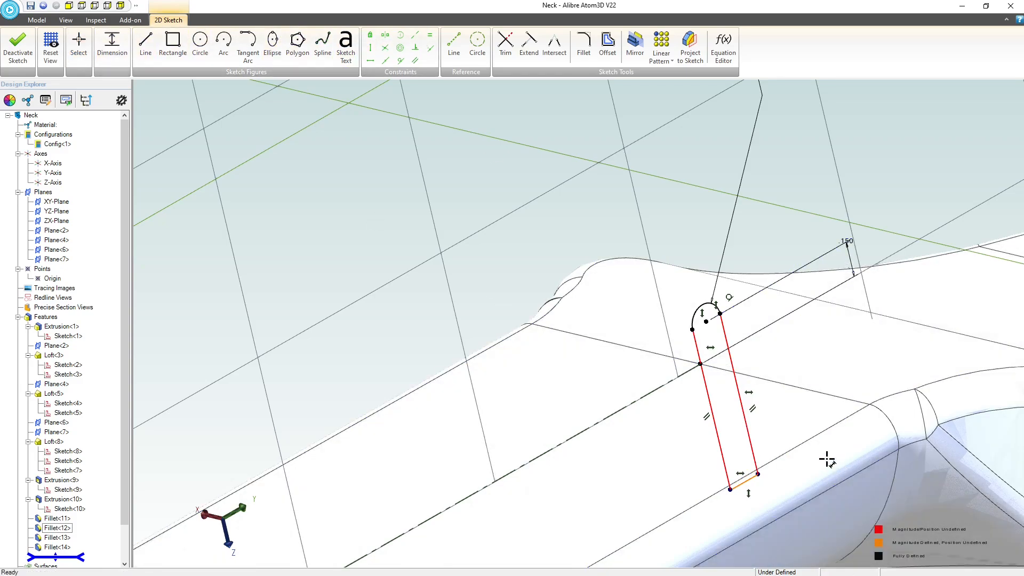
{"action": "left_click", "coordinate": [697, 390]}
{"action": "left_click", "coordinate": [663, 404]}
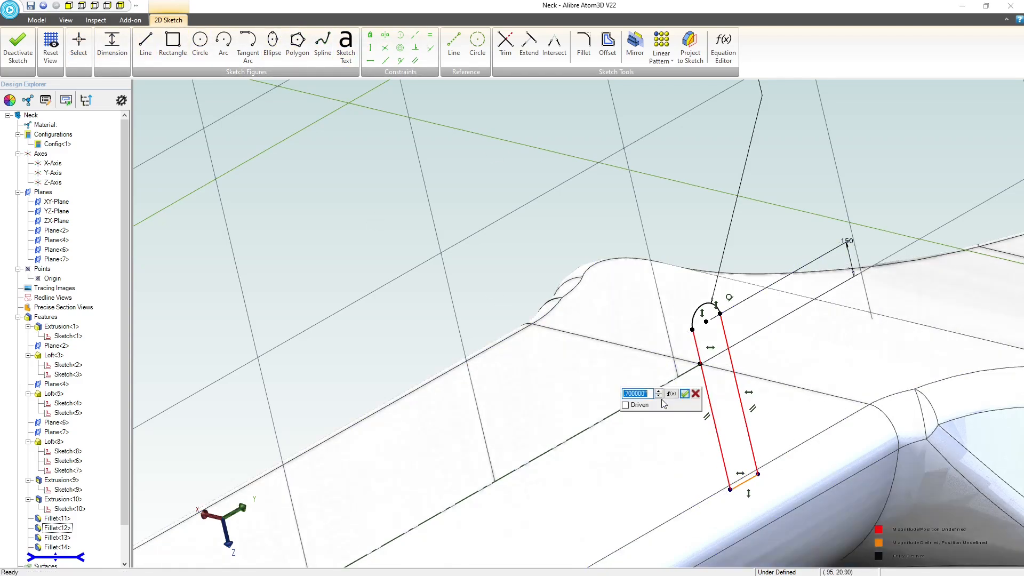
{"action": "type", "text": ".02"}
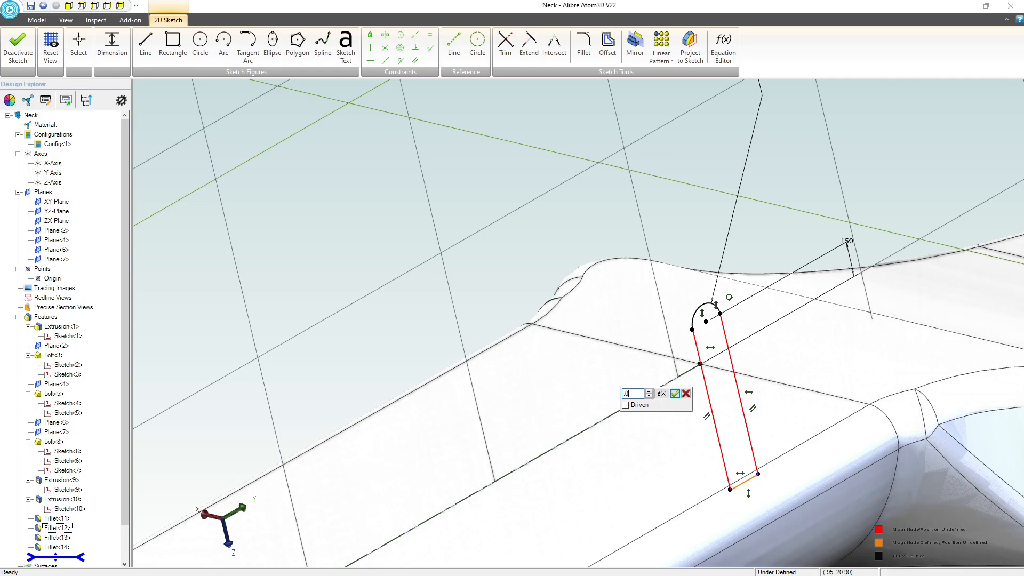
{"action": "key", "text": "Return"}
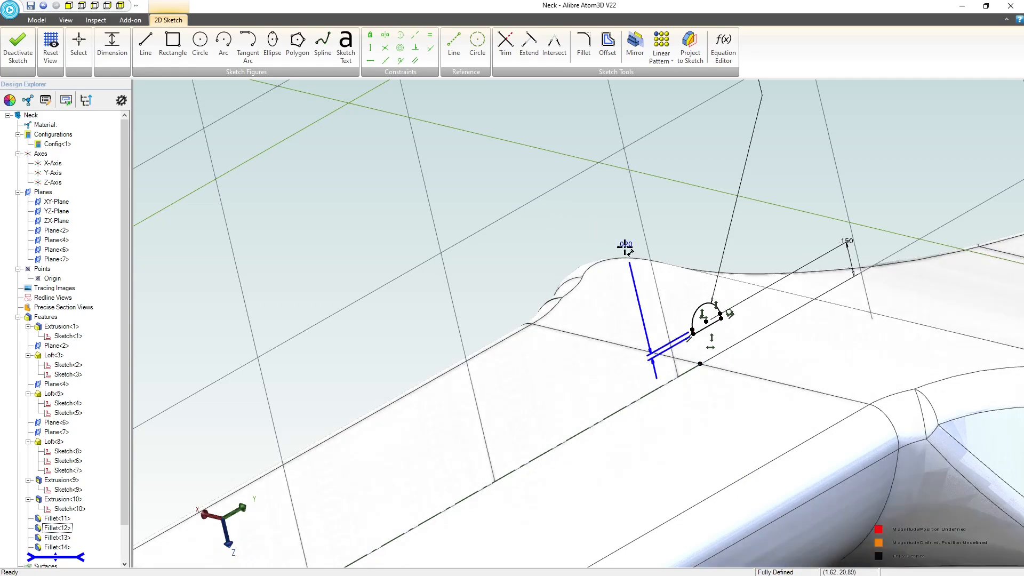
Try lengths of 0.1 inch and 0.15 inch for the profile's straight side line.
{"action": "double_click", "coordinate": [626, 243]}
{"action": "type", "text": ".1"}
{"action": "key", "text": "Return"}
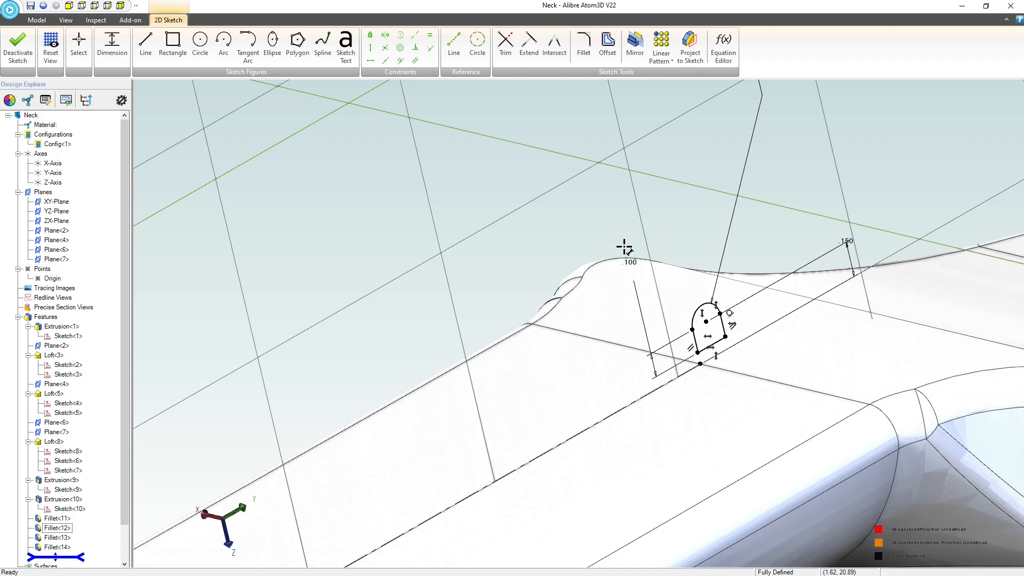
{"action": "double_click", "coordinate": [630, 262]}
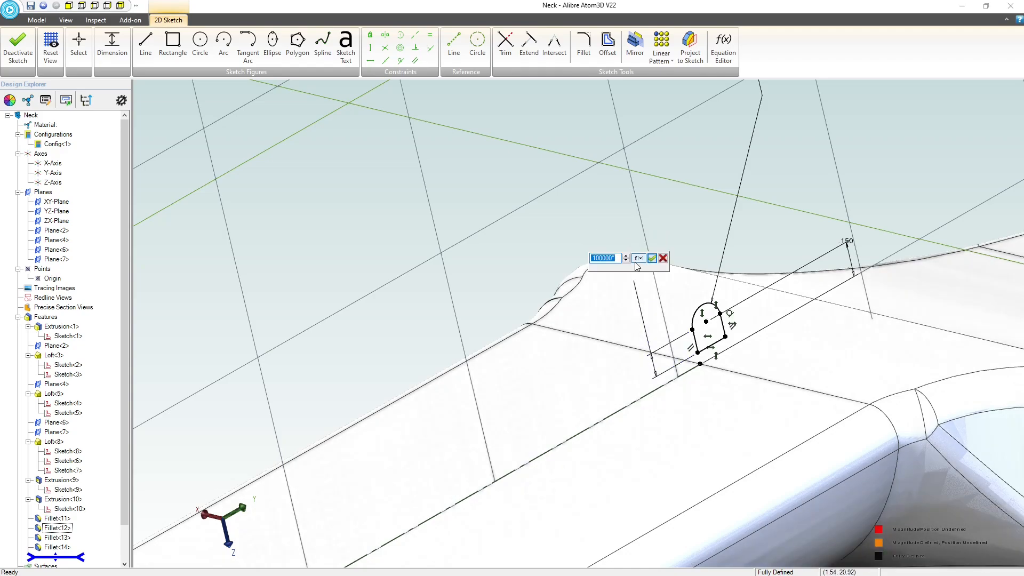
{"action": "type", "text": ".15"}
{"action": "key", "text": "Return"}
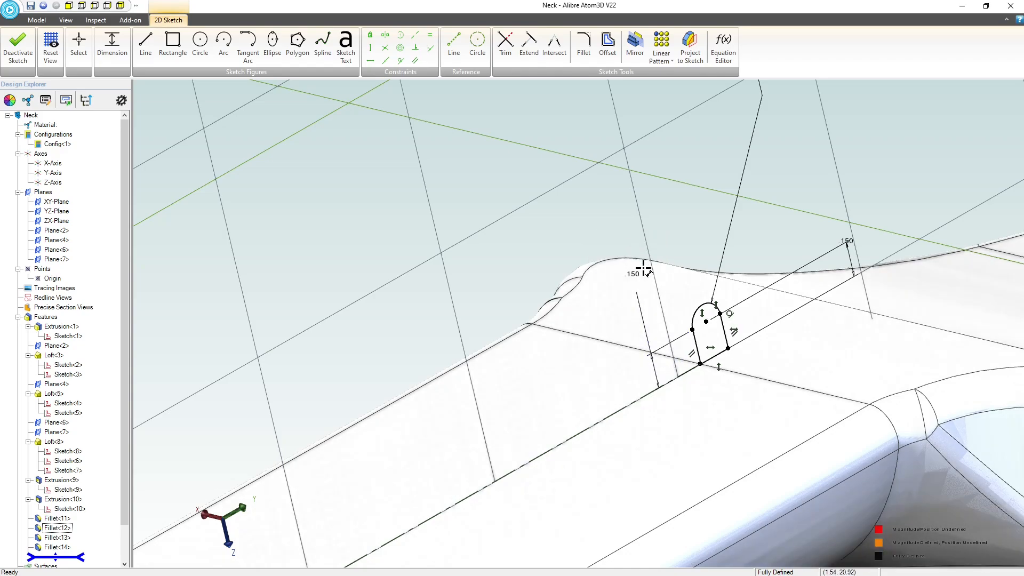
Set the length of the profile's straight side line to 0.175 inch.
{"action": "double_click", "coordinate": [635, 273]}
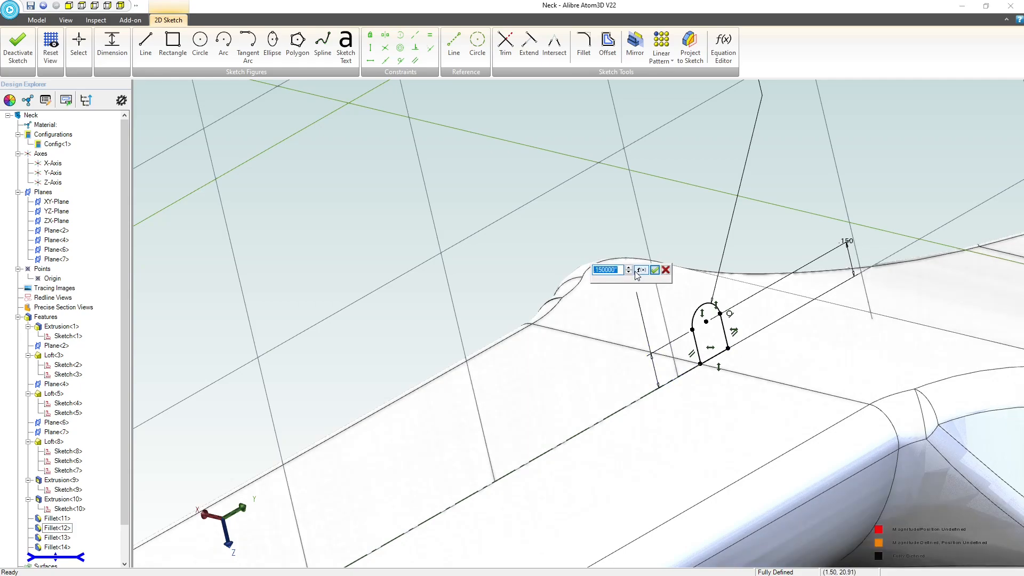
{"action": "type", "text": ".175"}
{"action": "key", "text": "Return"}
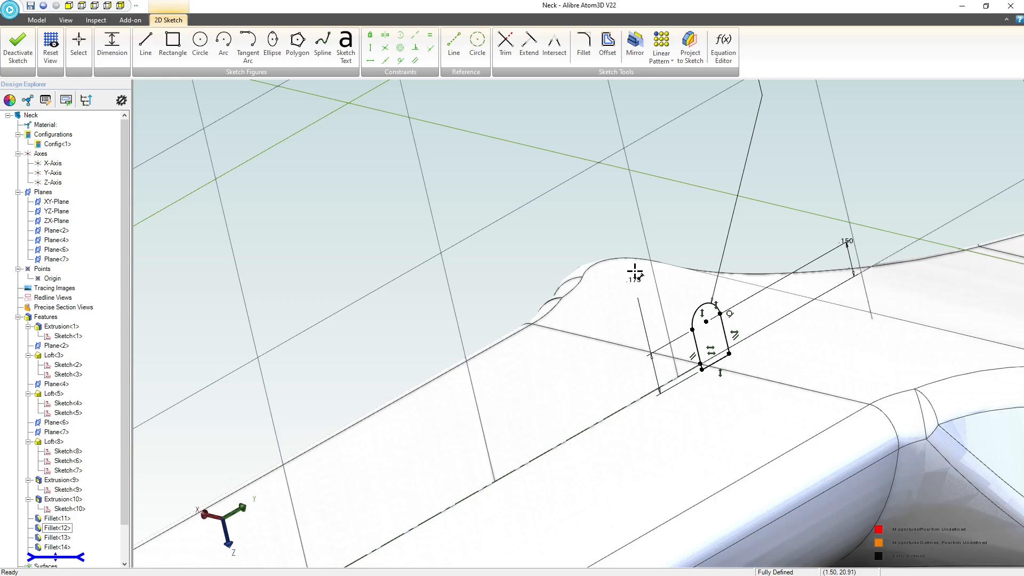
Finish the sketch and start a boss extrusion of the profile with the Mid Plane type.
{"action": "left_click", "coordinate": [18, 45]}
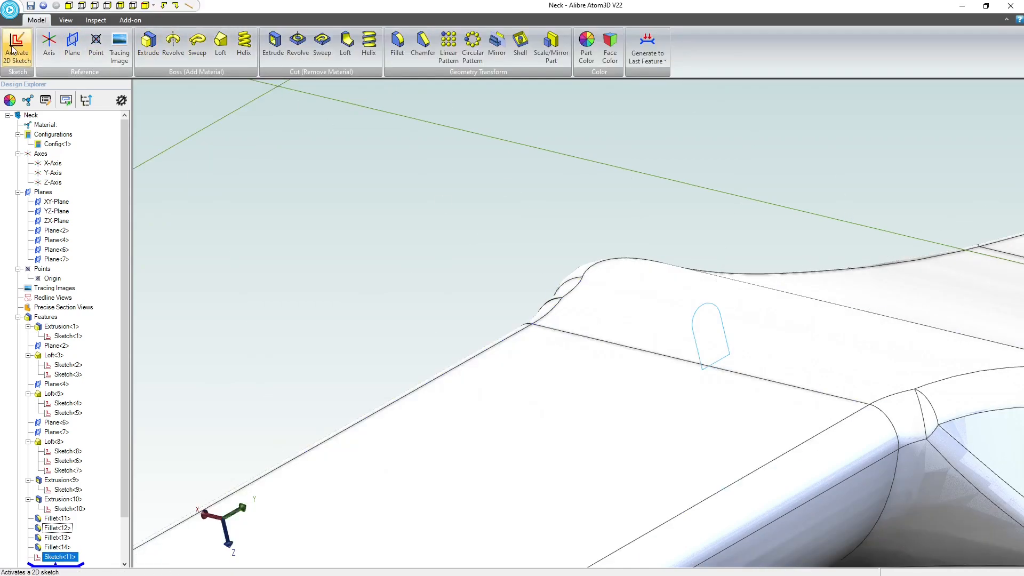
{"action": "left_click", "coordinate": [148, 43]}
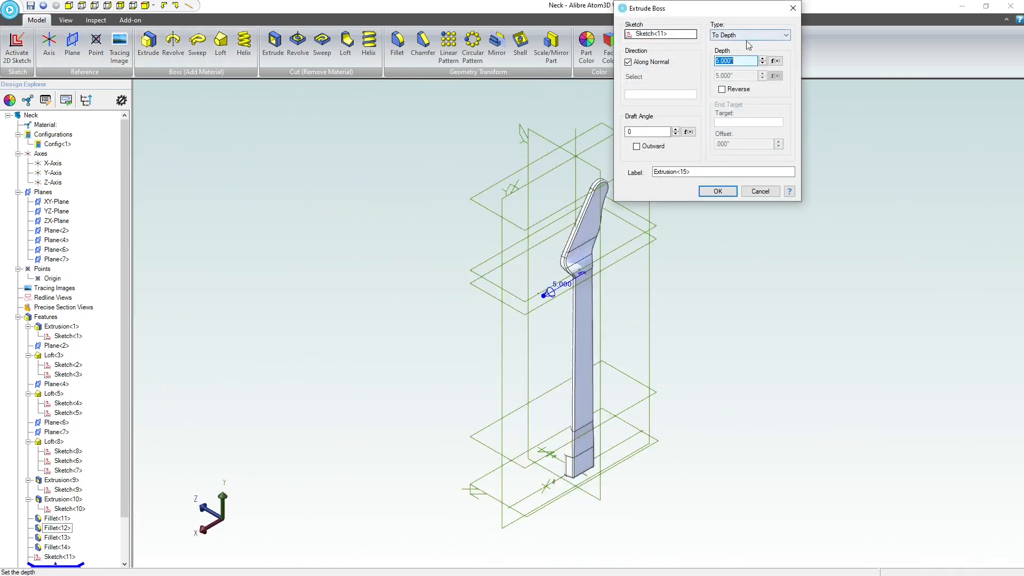
{"action": "left_click", "coordinate": [750, 34]}
{"action": "left_click", "coordinate": [750, 54]}
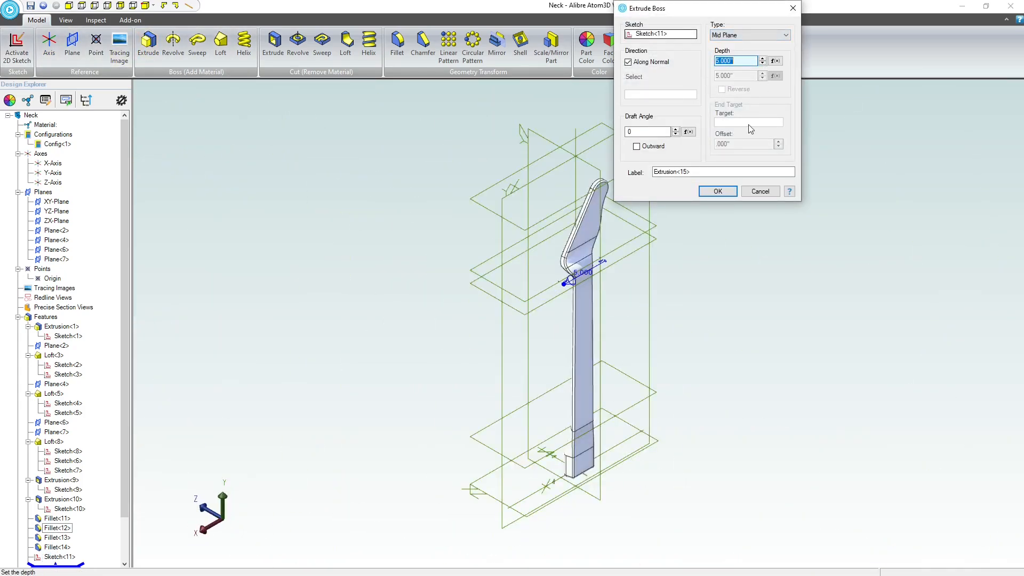
Set the depth of the mid-plane boss extrusion to 2 inches across the neck and create it.
{"action": "scroll", "coordinate": [565, 283], "scroll_direction": "up", "scroll_amount": 10}
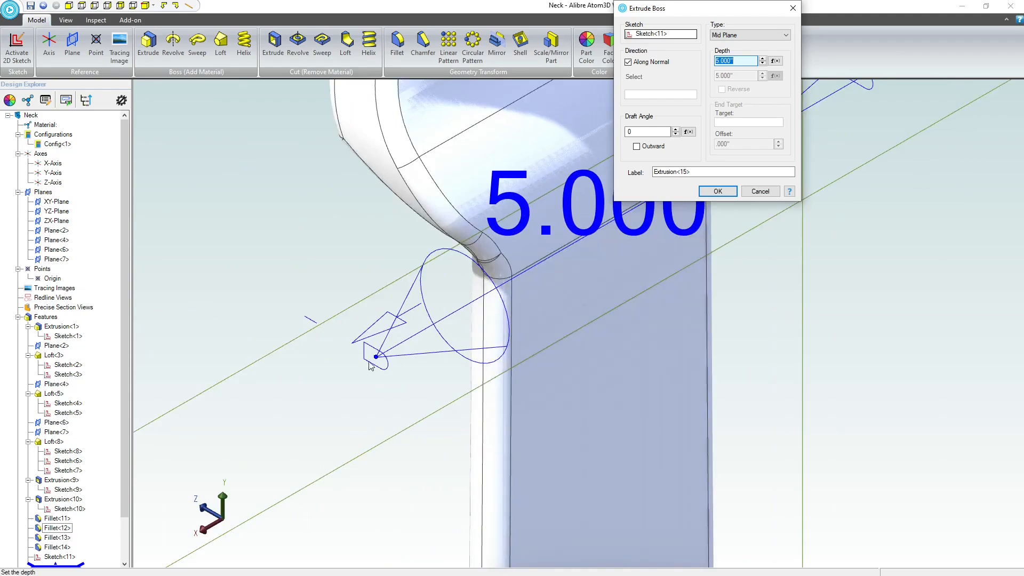
{"action": "left_click_drag", "start_coordinate": [377, 357], "coordinate": [536, 308]}
{"action": "middle_click_drag", "start_coordinate": [536, 308], "coordinate": [469, 327]}
{"action": "scroll", "coordinate": [469, 329], "scroll_direction": "up", "scroll_amount": 8}
{"action": "key", "text": "Up"}
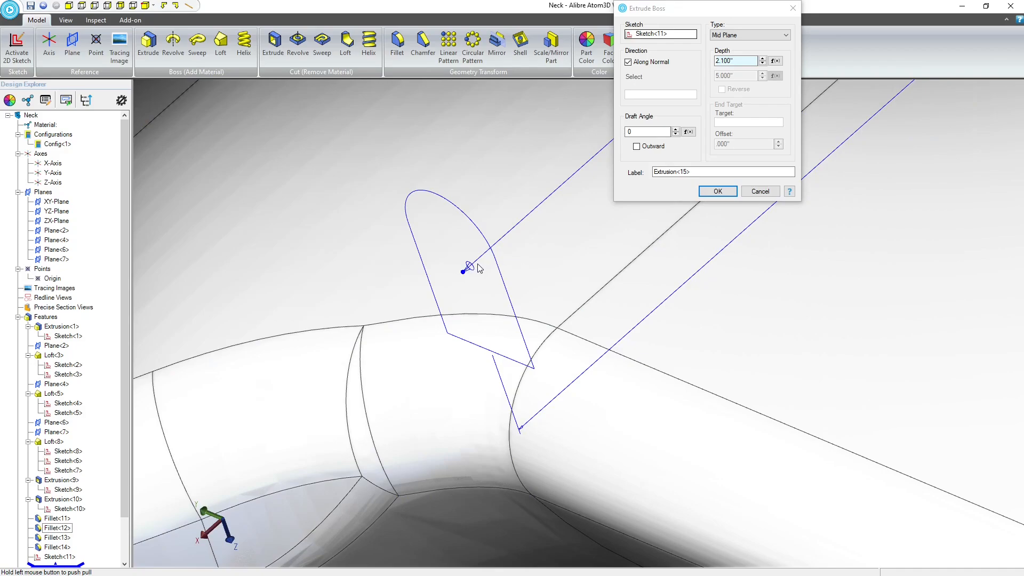
{"action": "left_click_drag", "start_coordinate": [478, 264], "coordinate": [498, 245]}
{"action": "mouse_move", "coordinate": [594, 393]}
{"action": "middle_mouse_down"}
{"action": "mouse_move", "coordinate": [572, 394]}
{"action": "mouse_move", "coordinate": [603, 390]}
{"action": "middle_mouse_up"}
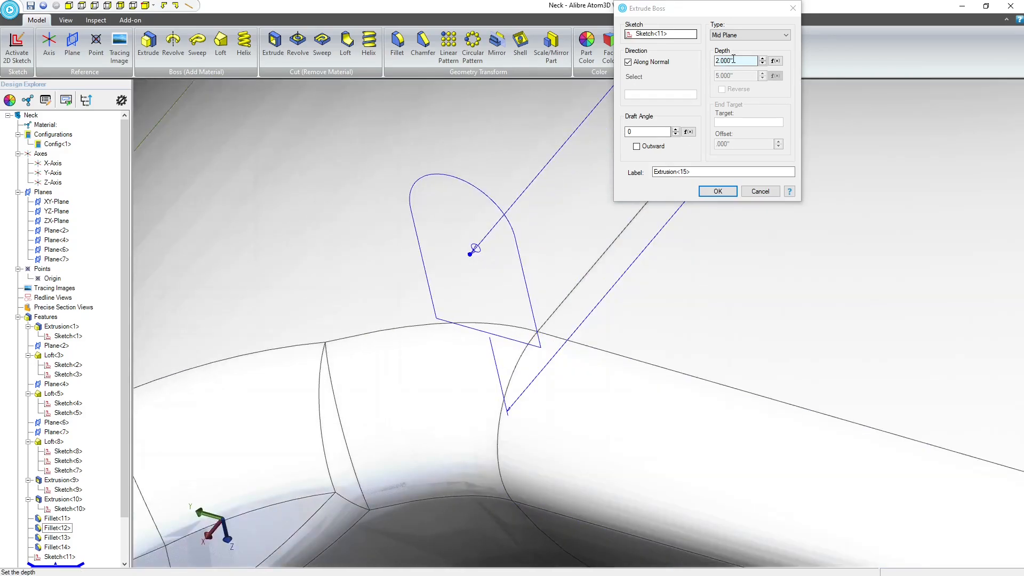
{"action": "left_click", "coordinate": [722, 192]}
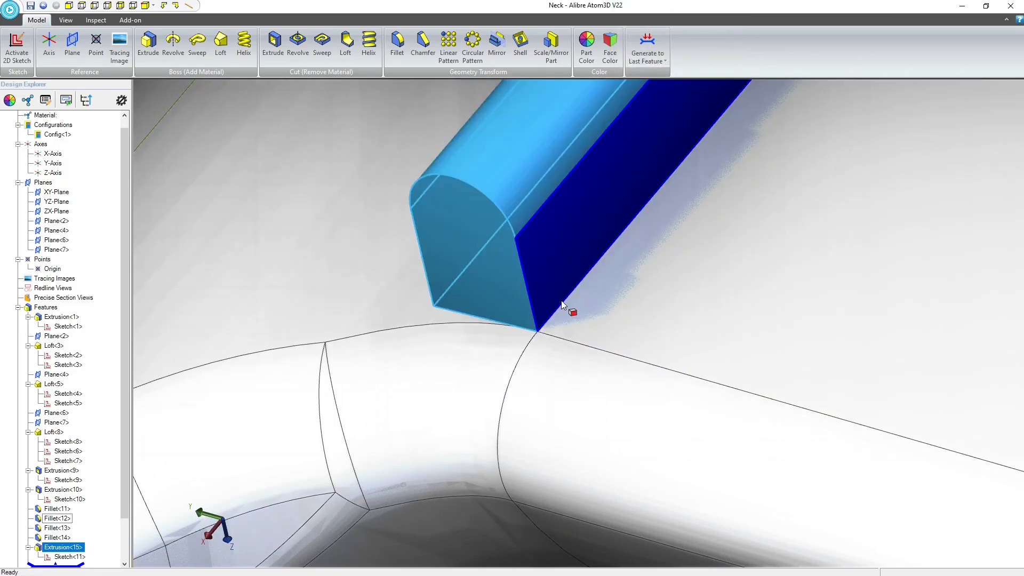
Open the sketch of the extruded round-topped ridge between neck and headstock for editing.
{"action": "scroll", "coordinate": [560, 300], "scroll_direction": "down", "scroll_amount": 10}
{"action": "left_click", "coordinate": [571, 368]}
{"action": "scroll", "coordinate": [579, 354], "scroll_direction": "up", "scroll_amount": 3}
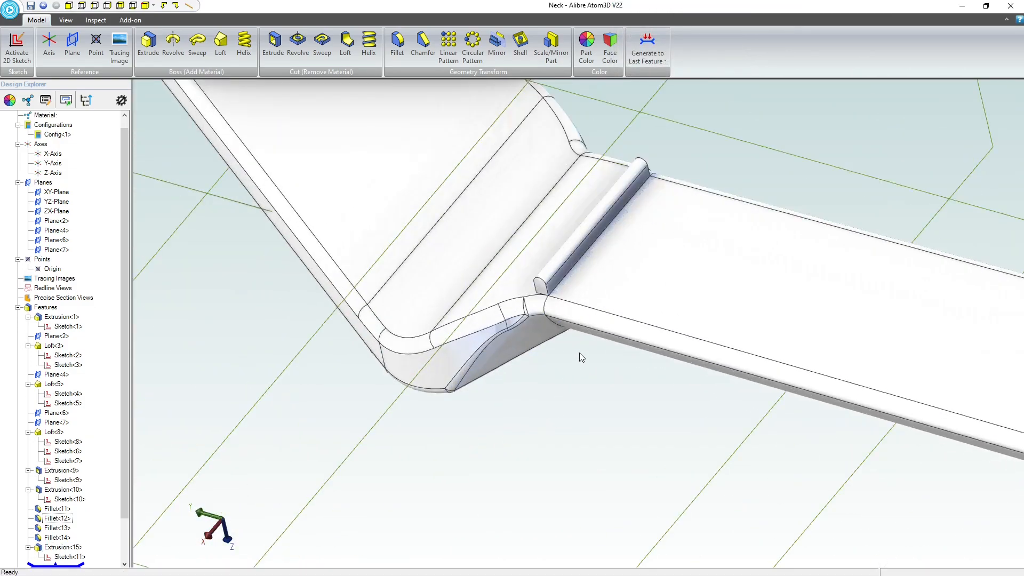
{"action": "middle_click_drag", "start_coordinate": [579, 353], "coordinate": [602, 180]}
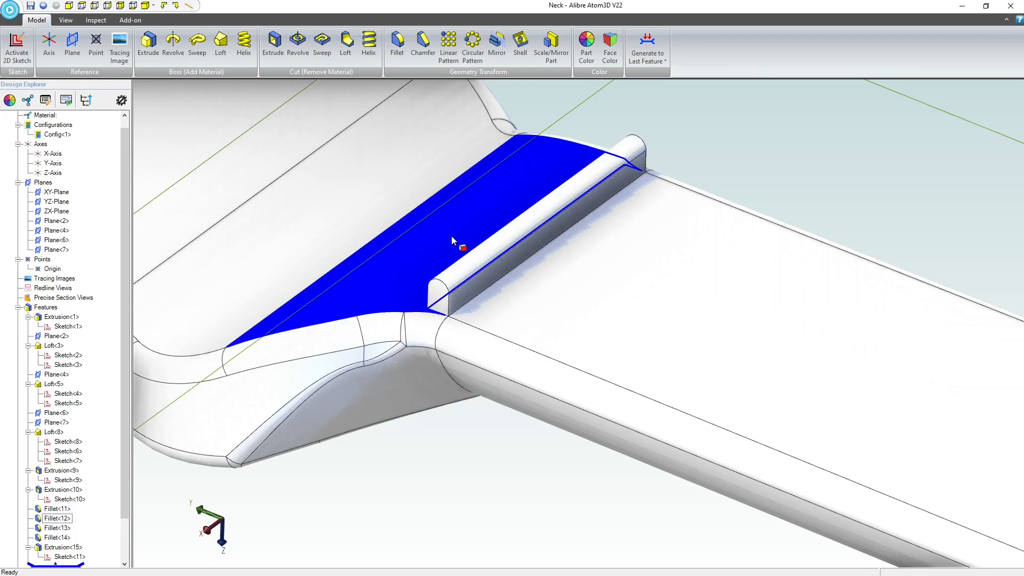
{"action": "right_click", "coordinate": [442, 300]}
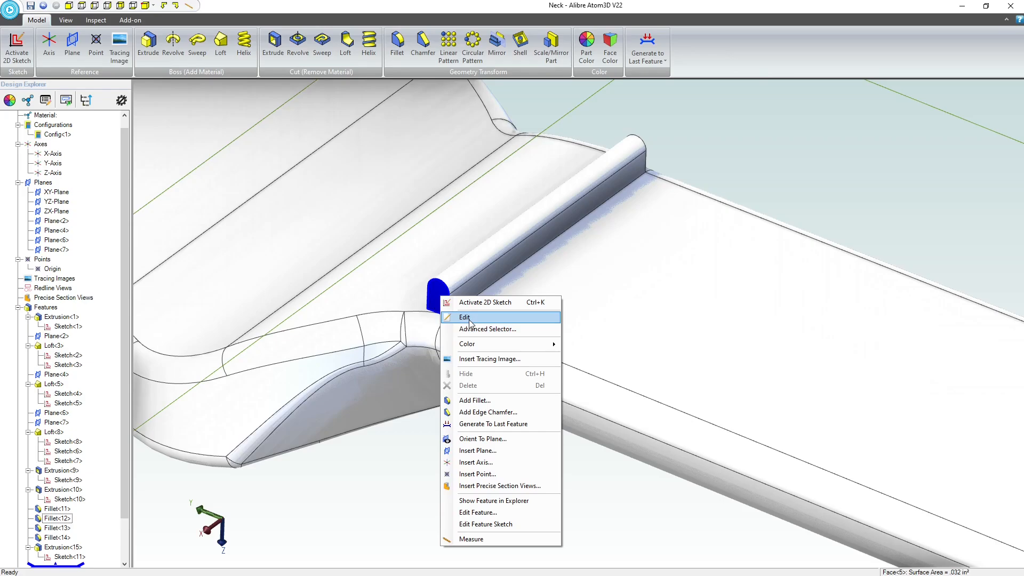
{"action": "right_click", "coordinate": [63, 557]}
{"action": "left_click", "coordinate": [79, 527]}
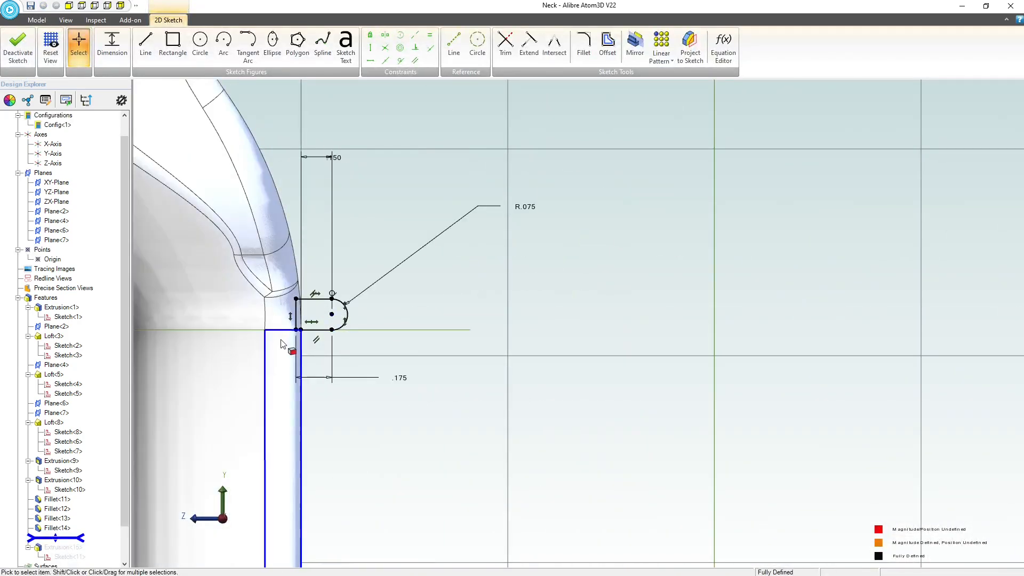
Try 0.1 inch for the distance from the neck's face to the start of the profile's rounded end.
{"action": "double_click", "coordinate": [338, 161]}
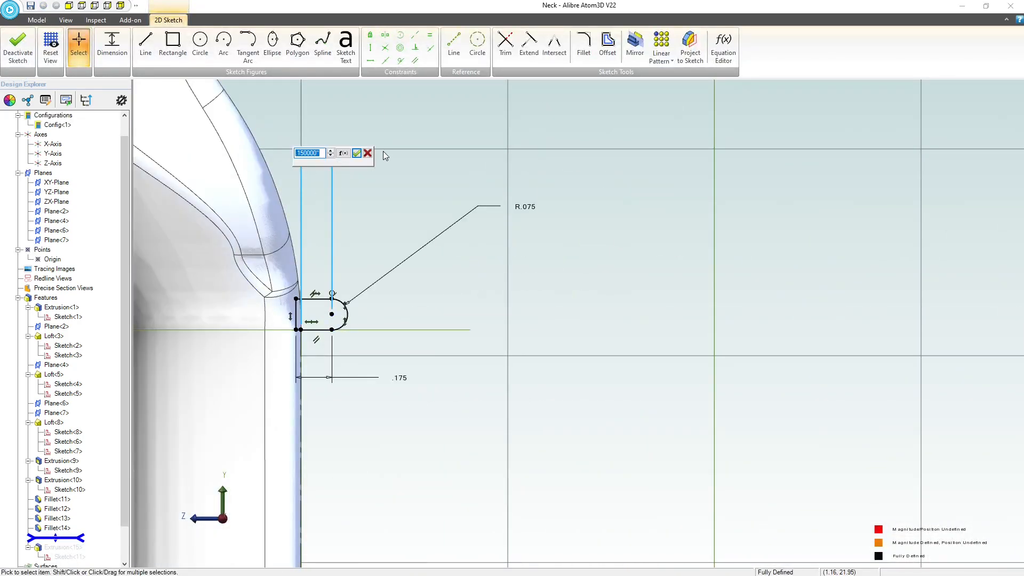
{"action": "type", "text": ".1"}
{"action": "key", "text": "Return"}
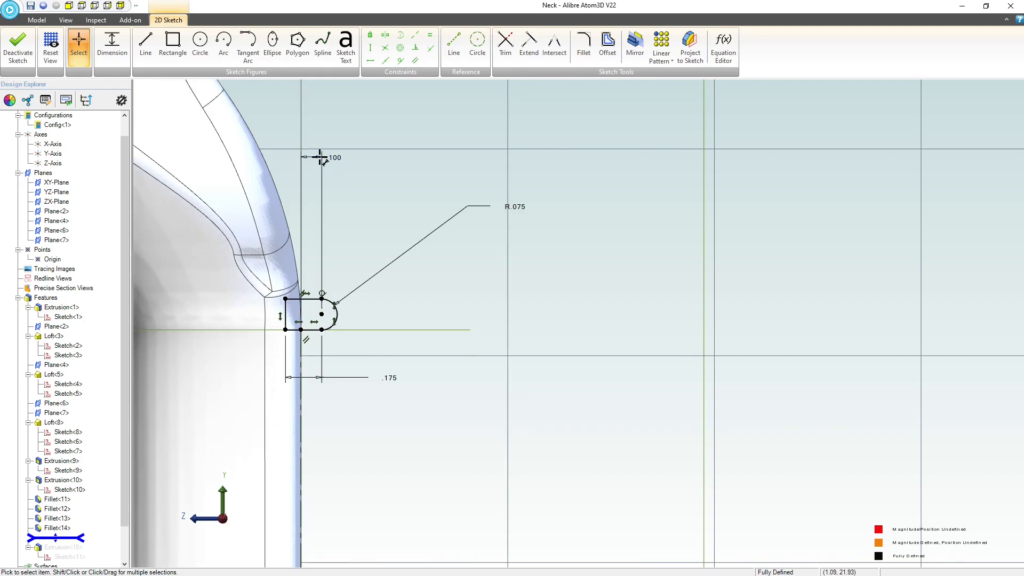
Set the distance from the neck's face to the start of the rounded end to 0.085 inch and finish the sketch.
{"action": "double_click", "coordinate": [337, 158]}
{"action": "type", "text": ".085"}
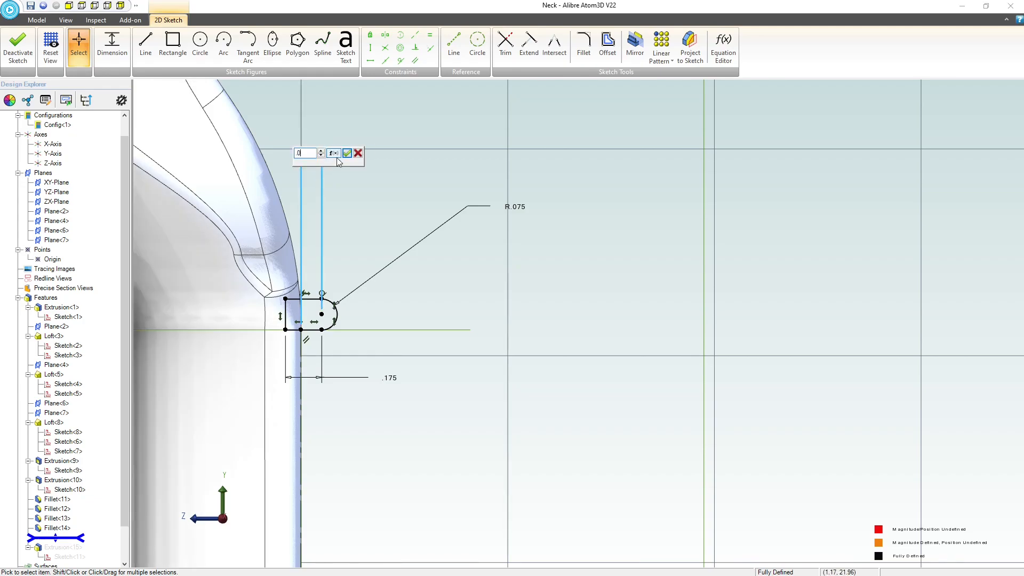
{"action": "key", "text": "Return"}
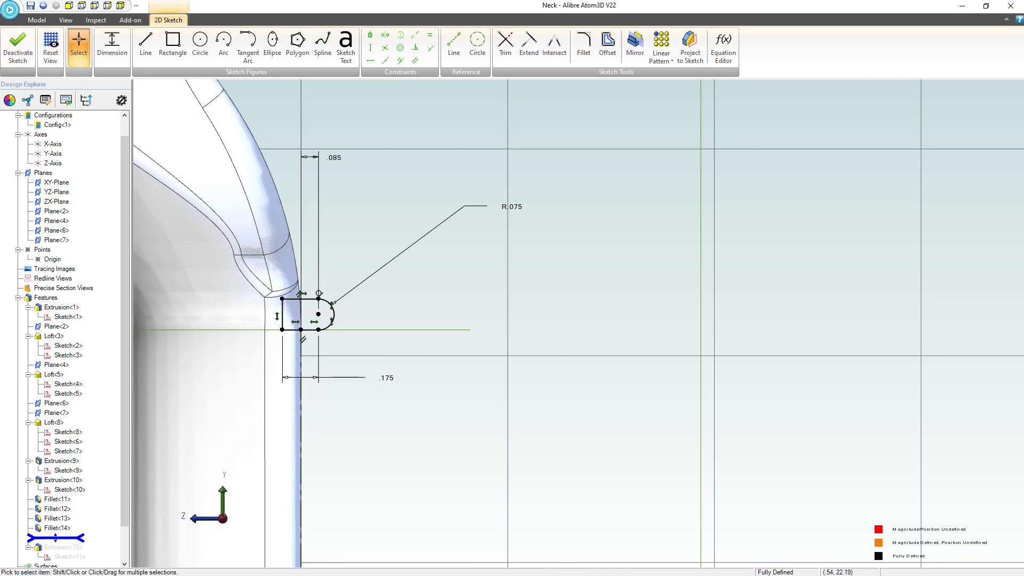
{"action": "left_click", "coordinate": [18, 45]}
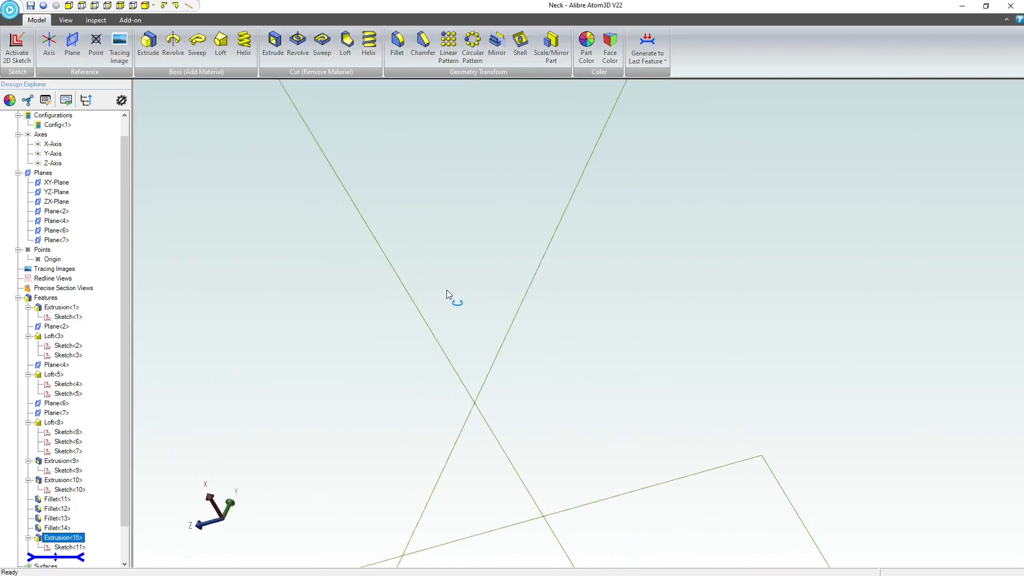
Examine how the updated ridge sits on the neck at the headstock transition.
{"action": "left_click", "coordinate": [541, 427]}
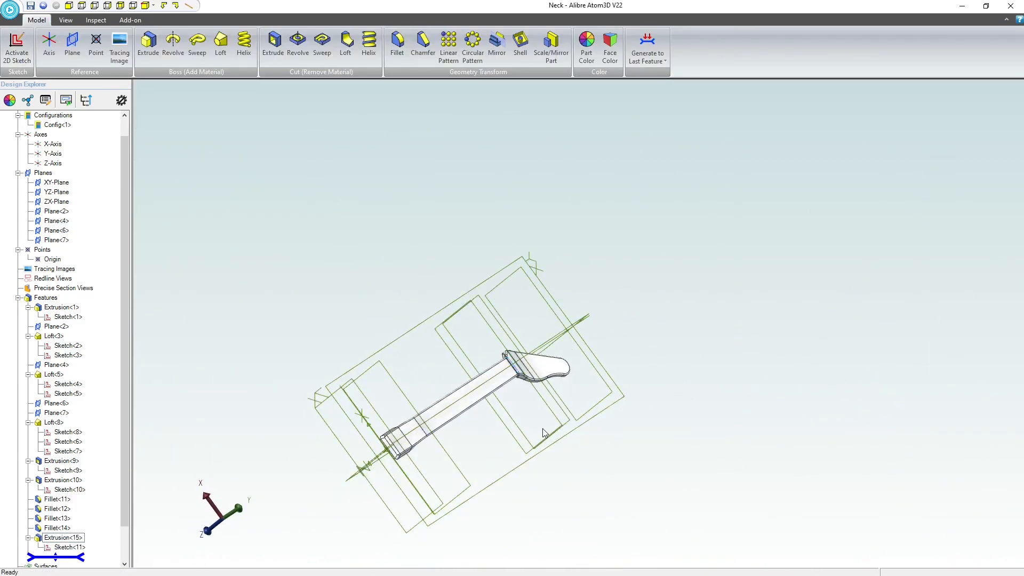
{"action": "middle_click_drag", "start_coordinate": [543, 428], "coordinate": [531, 423]}
{"action": "scroll", "coordinate": [537, 411], "scroll_direction": "up", "scroll_amount": 10}
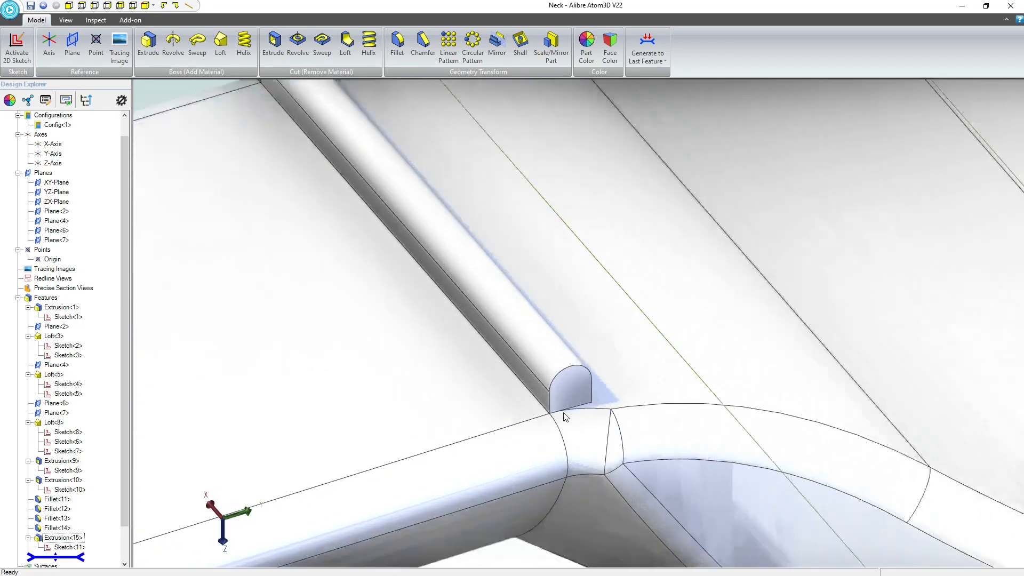
{"action": "scroll", "coordinate": [562, 418], "scroll_direction": "up", "scroll_amount": 4}
{"action": "scroll", "coordinate": [562, 424], "scroll_direction": "down", "scroll_amount": 3}
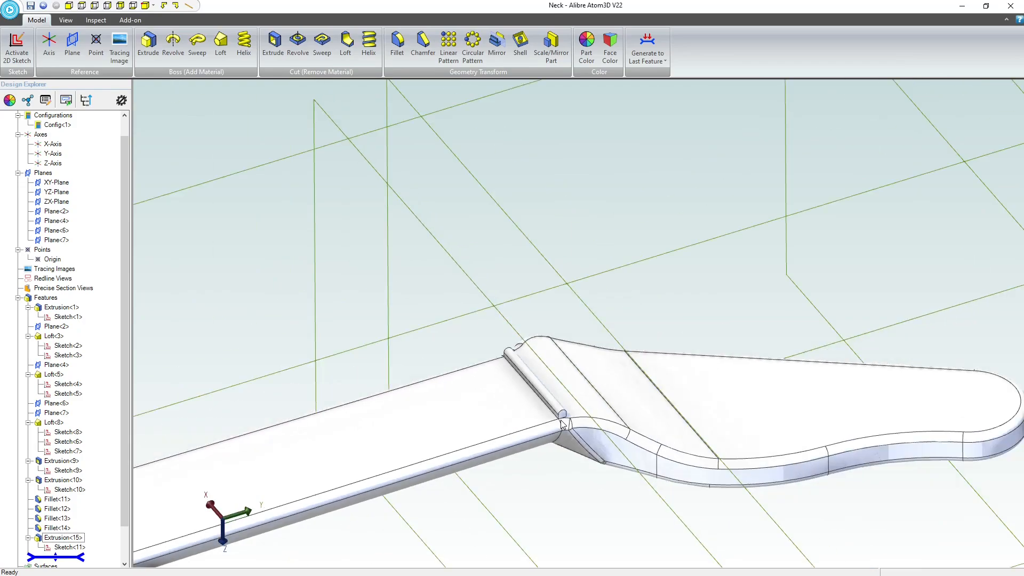
{"action": "scroll", "coordinate": [532, 425], "scroll_direction": "up", "scroll_amount": 3}
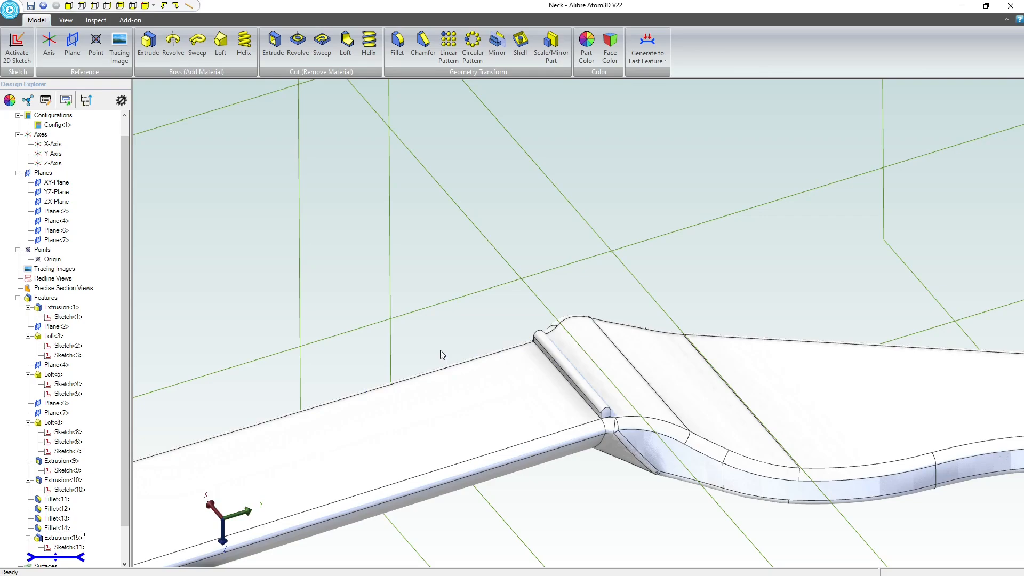
{"action": "scroll", "coordinate": [446, 340], "scroll_direction": "up", "scroll_amount": 3}
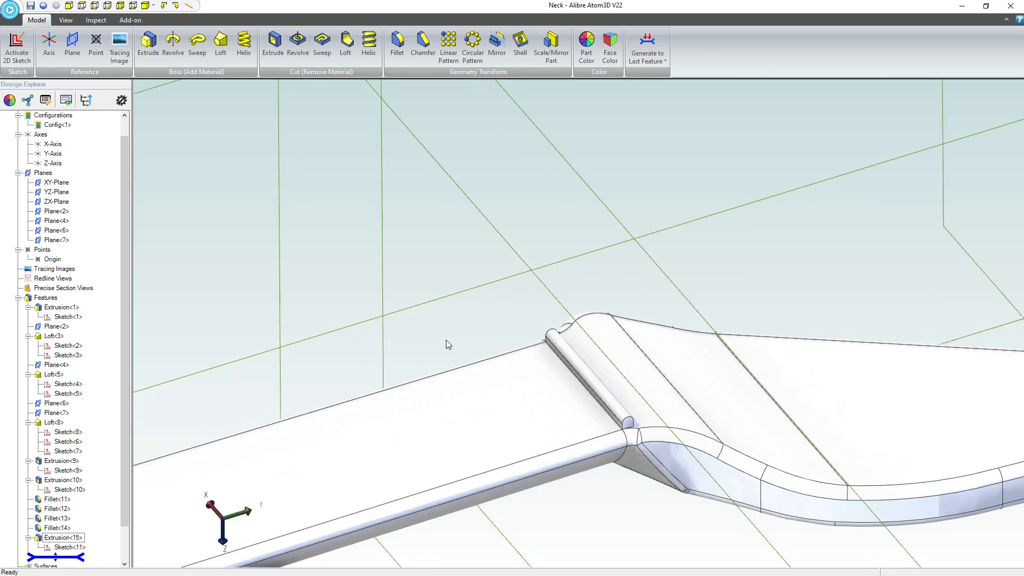
{"action": "scroll", "coordinate": [459, 353], "scroll_direction": "down", "scroll_amount": 1}
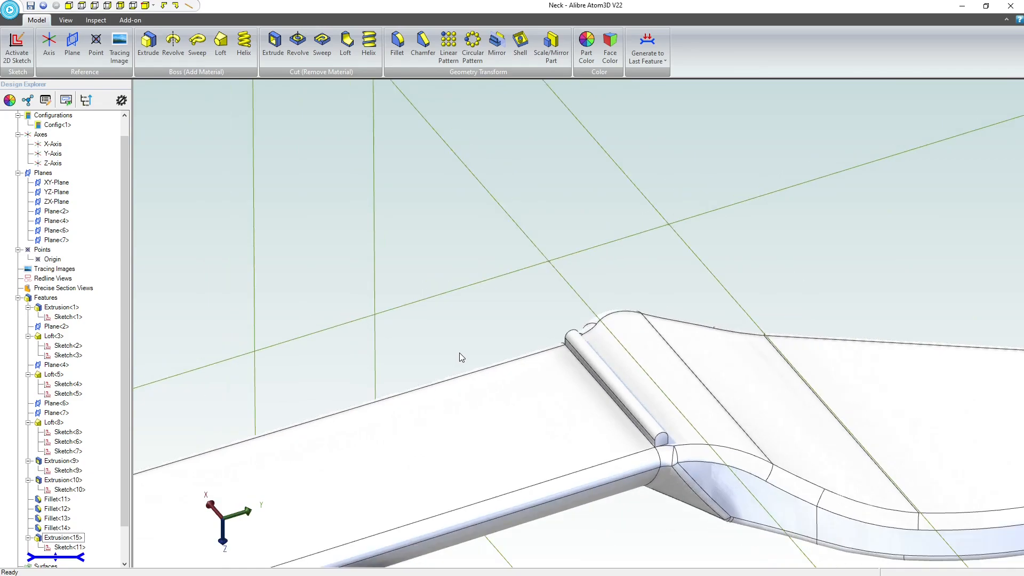
{"action": "scroll", "coordinate": [460, 355], "scroll_direction": "down", "scroll_amount": 4}
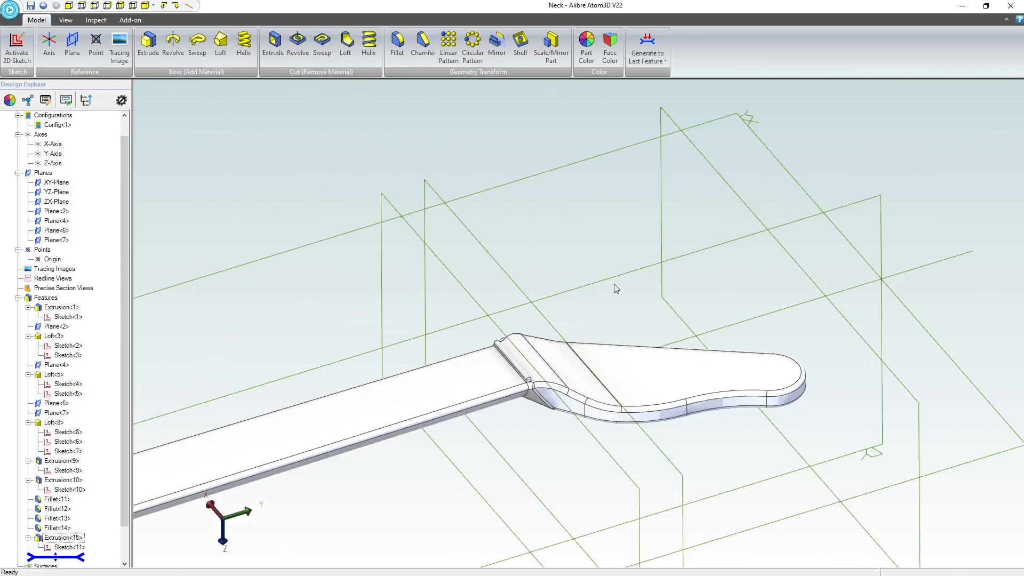
Start a new 2D sketch on the YZ-Plane at the neck area just below the ridge.
{"action": "left_click", "coordinate": [615, 278]}
{"action": "mouse_move", "coordinate": [586, 302]}
{"action": "right_mouse_down"}
{"action": "mouse_move", "coordinate": [606, 325]}
{"action": "mouse_move", "coordinate": [591, 299]}
{"action": "right_mouse_up"}
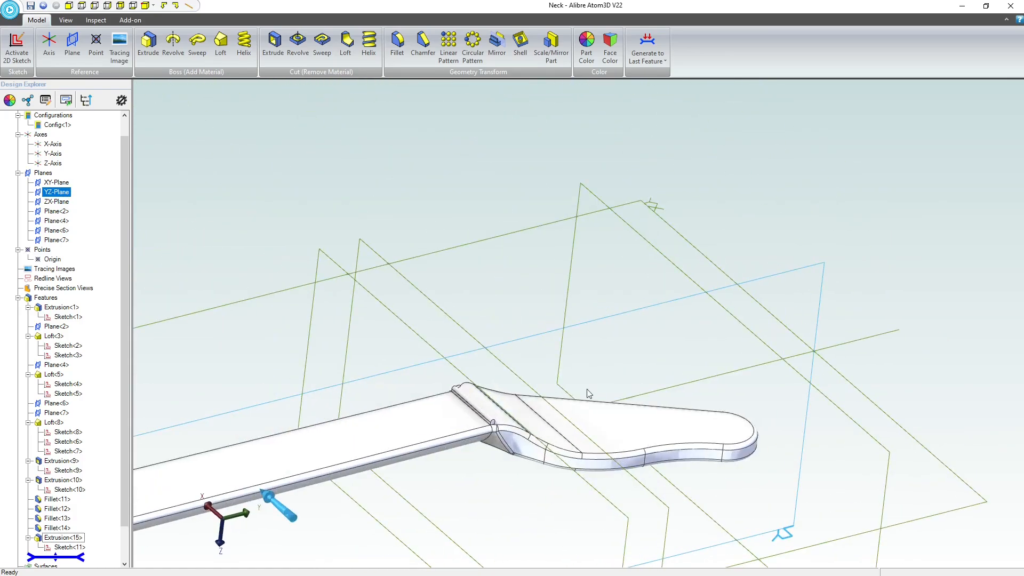
{"action": "left_click", "coordinate": [17, 47]}
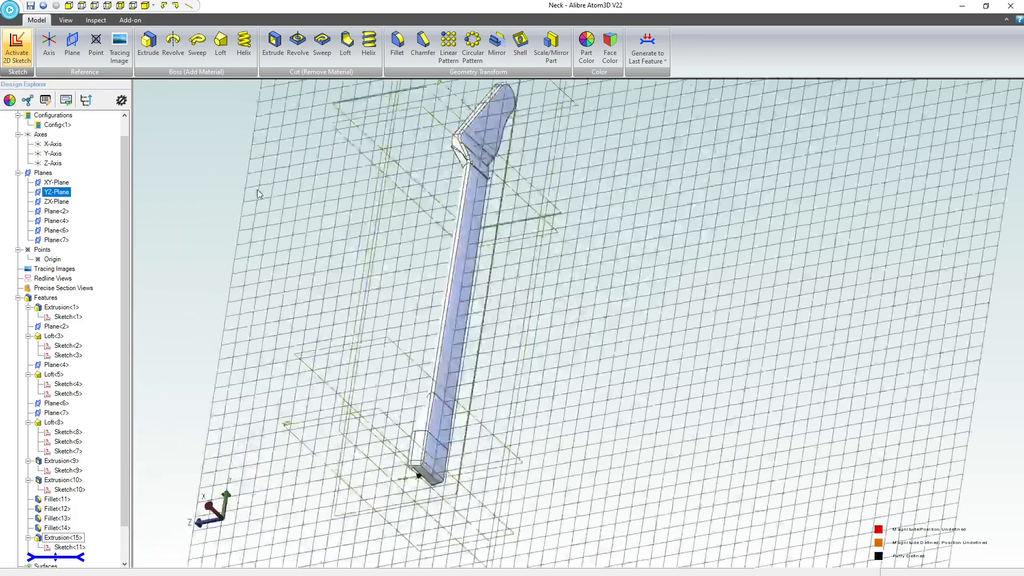
{"action": "scroll", "coordinate": [644, 260], "scroll_direction": "up", "scroll_amount": 10}
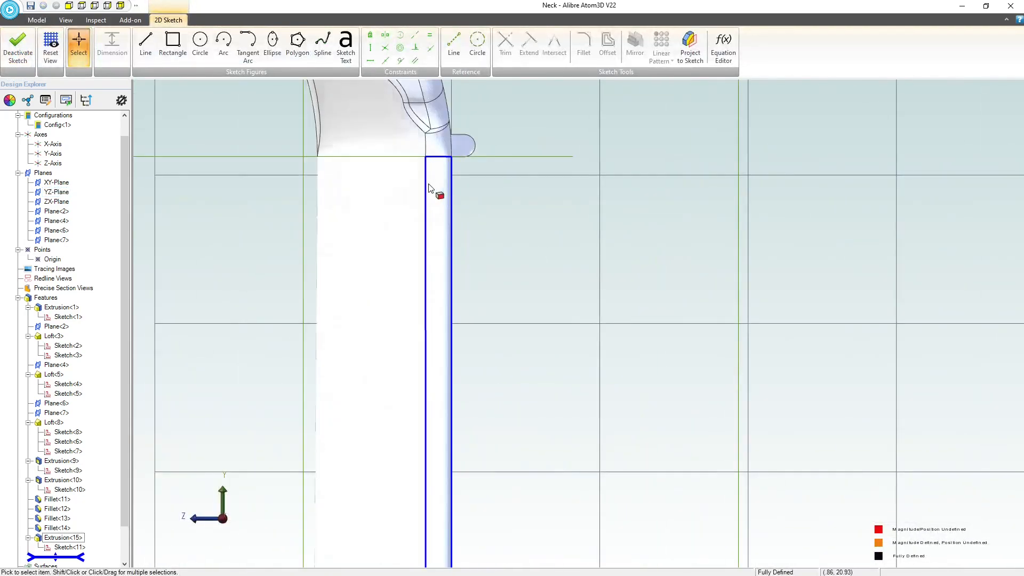
Draw an upright ellipse centred on the neck's face line below the ridge, with radii of about 0.115 and 0.061 inch.
{"action": "left_click", "coordinate": [200, 43]}
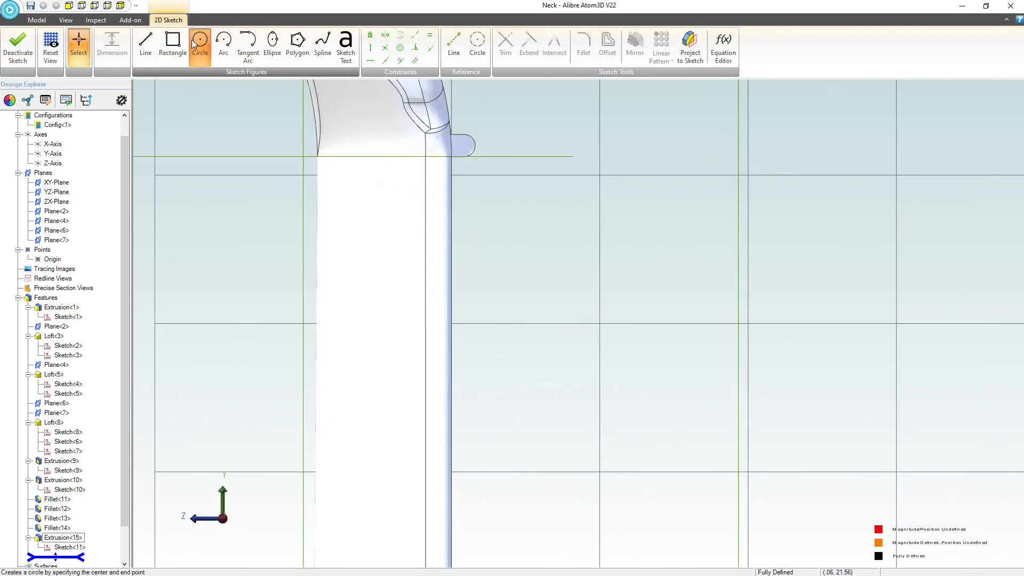
{"action": "left_click", "coordinate": [272, 44]}
{"action": "left_click", "coordinate": [450, 220]}
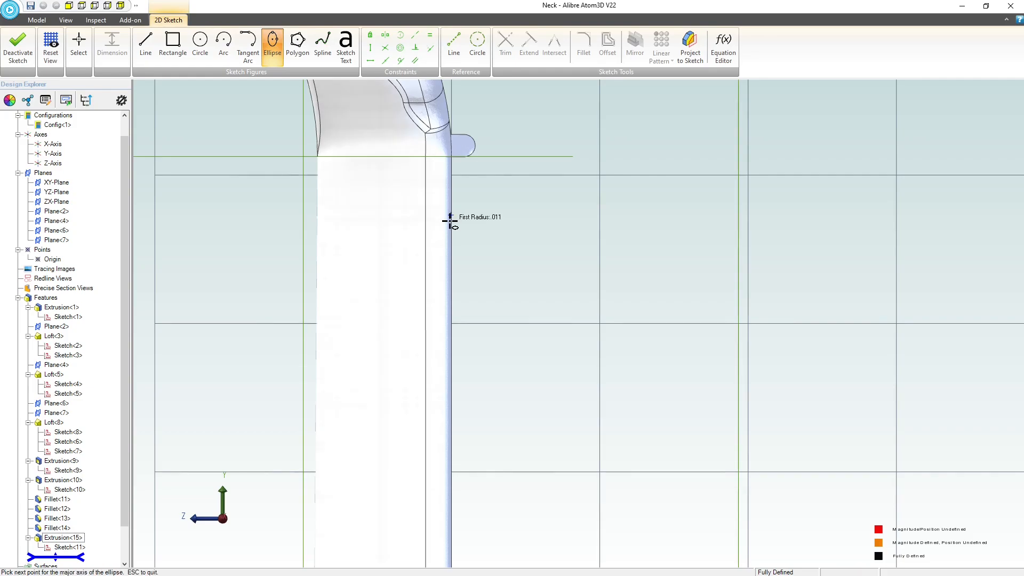
{"action": "left_click", "coordinate": [451, 233]}
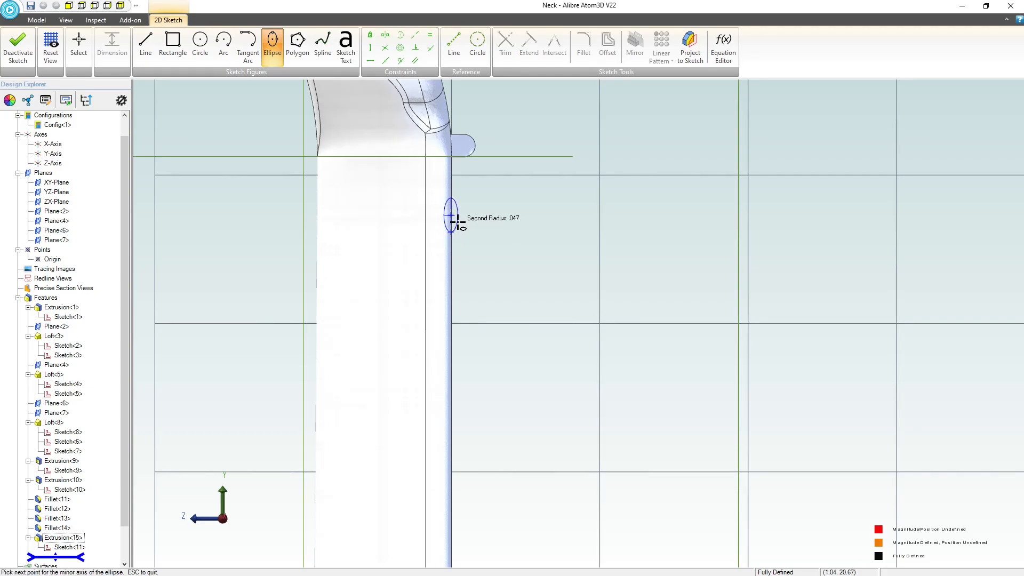
{"action": "left_click", "coordinate": [459, 219]}
Dimension the ellipse's vertical radius, from its centre to its lowest point, as 0.1 inch.
{"action": "scroll", "coordinate": [460, 224], "scroll_direction": "up", "scroll_amount": 3}
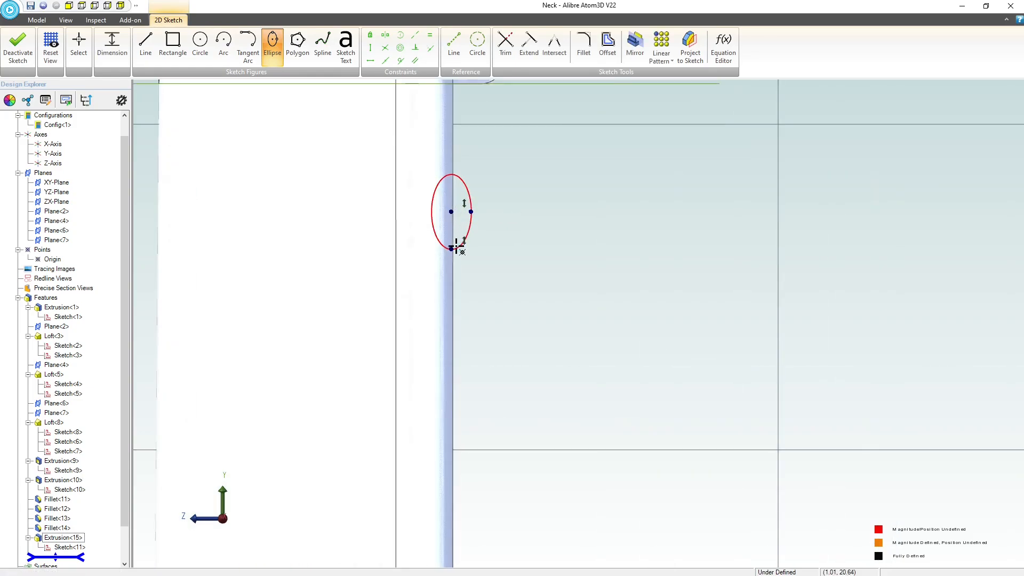
{"action": "left_click", "coordinate": [79, 46]}
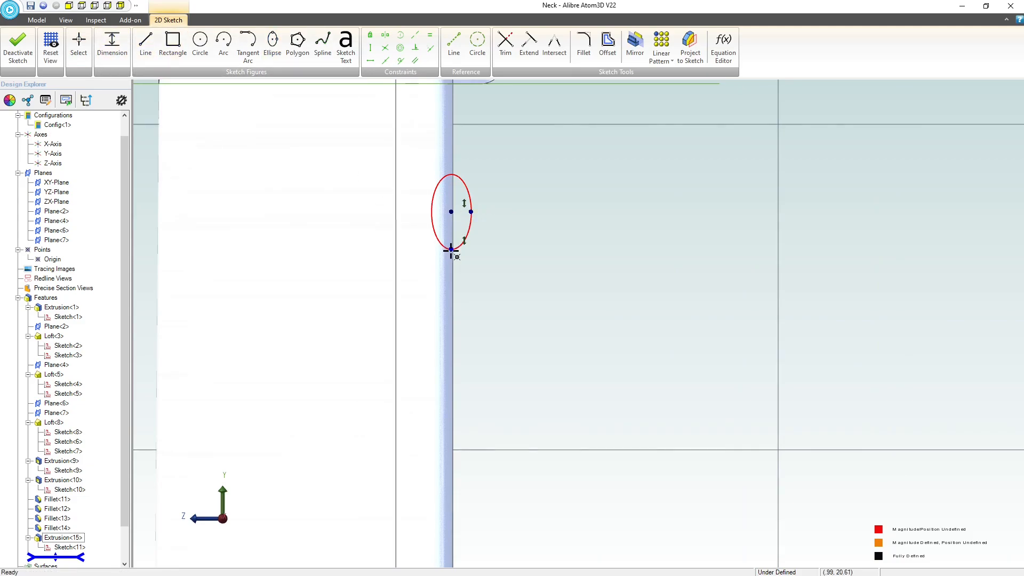
{"action": "left_click", "coordinate": [450, 212]}
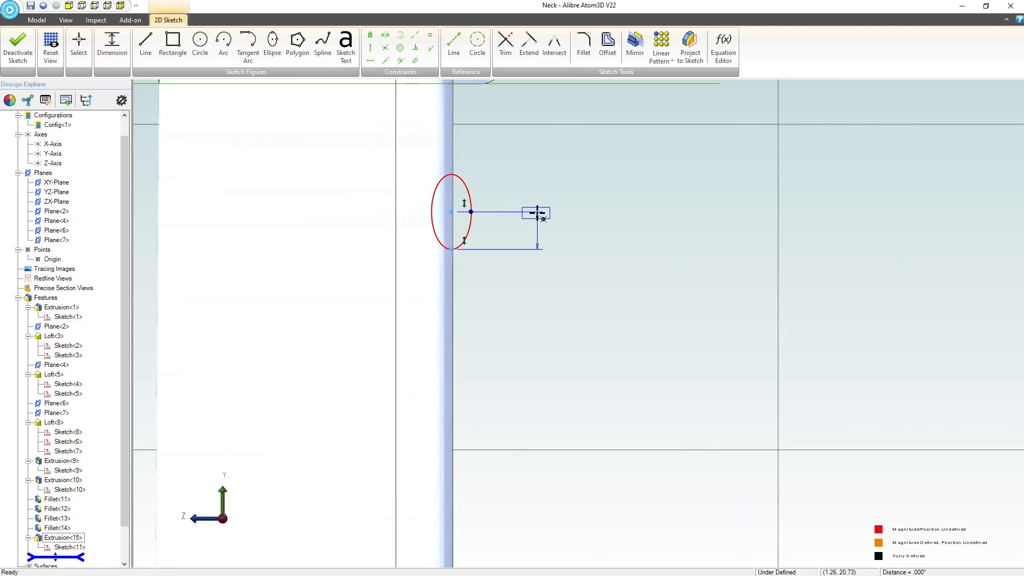
{"action": "left_click", "coordinate": [539, 225]}
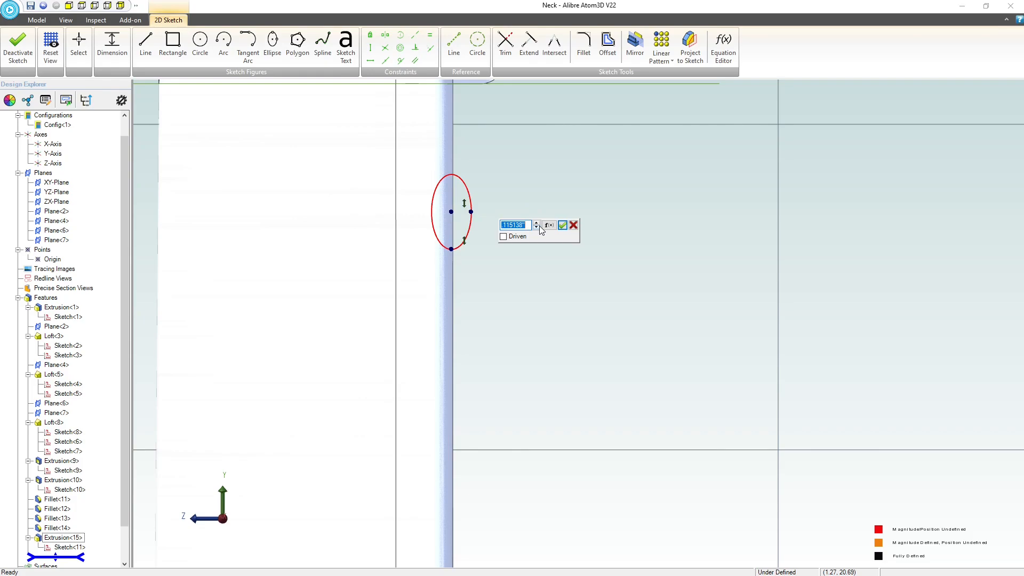
{"action": "type", "text": ".1"}
{"action": "key", "text": "Return"}
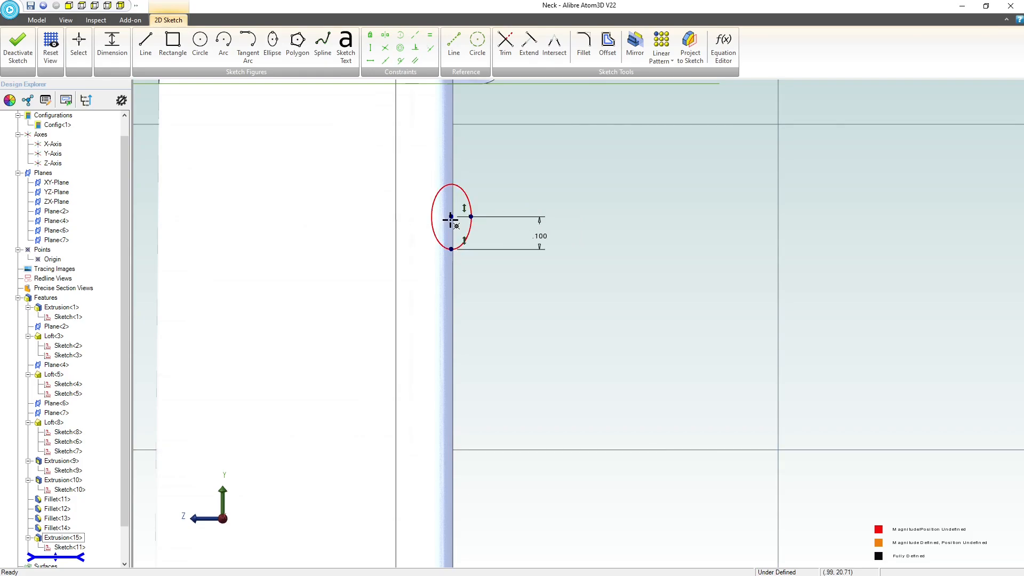
Dimension the ellipse's horizontal radius, from its centre to its outer point, as 0.085 inch.
{"action": "left_click", "coordinate": [470, 217]}
{"action": "left_click", "coordinate": [477, 158]}
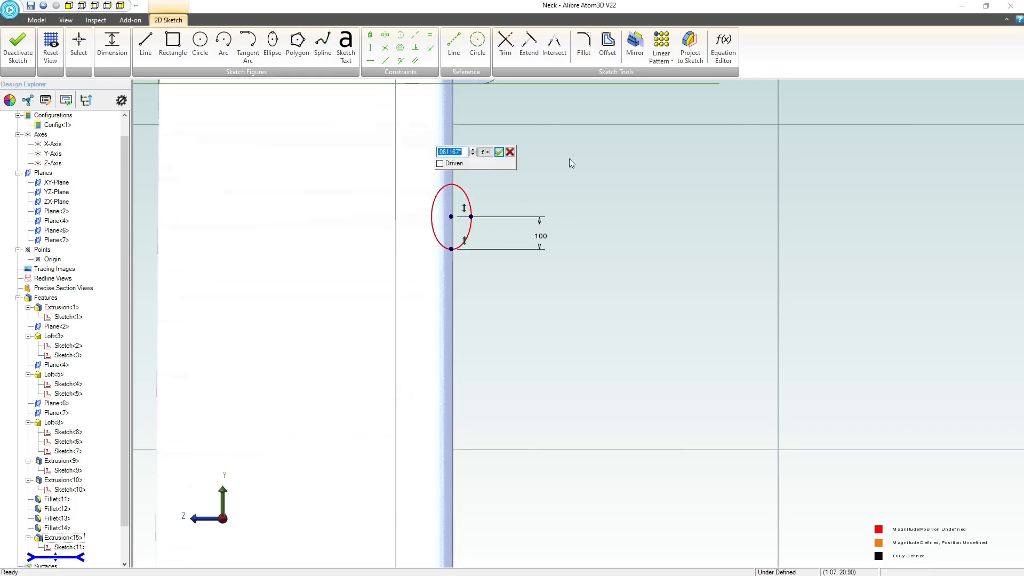
{"action": "type", "text": ".85"}
{"action": "key", "text": "Return"}
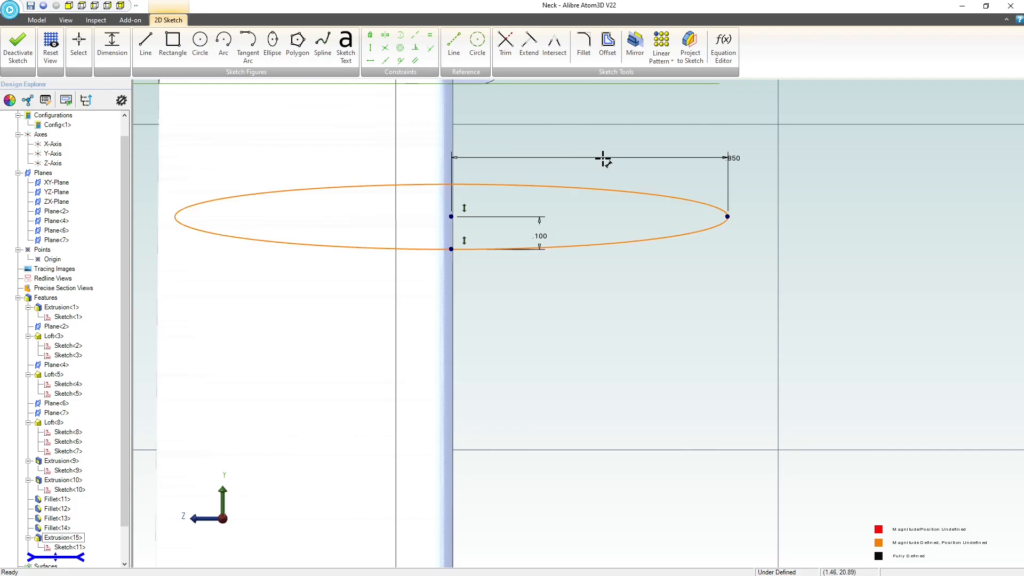
{"action": "double_click", "coordinate": [735, 158]}
{"action": "type", "text": ".085"}
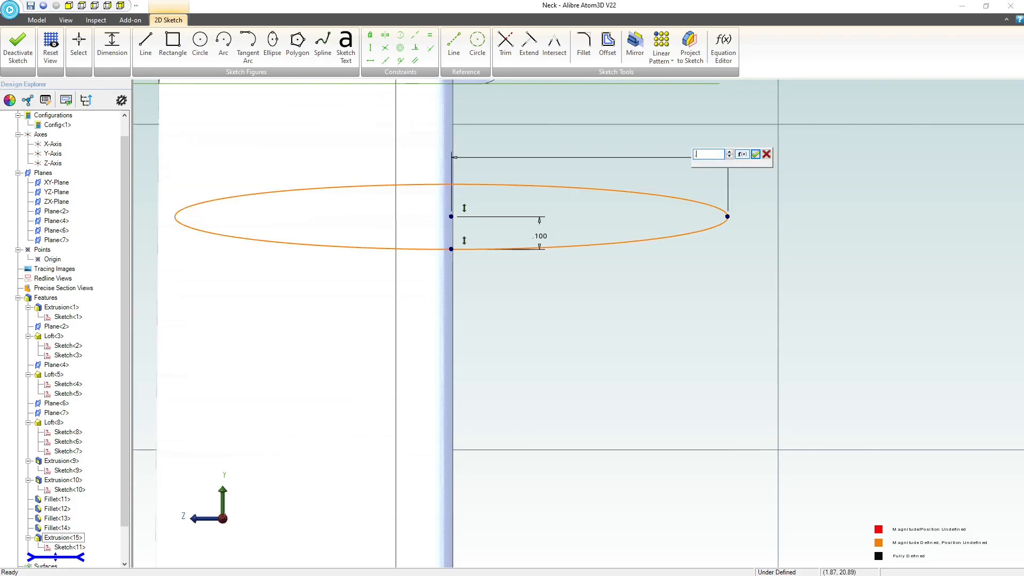
{"action": "key", "text": "Return"}
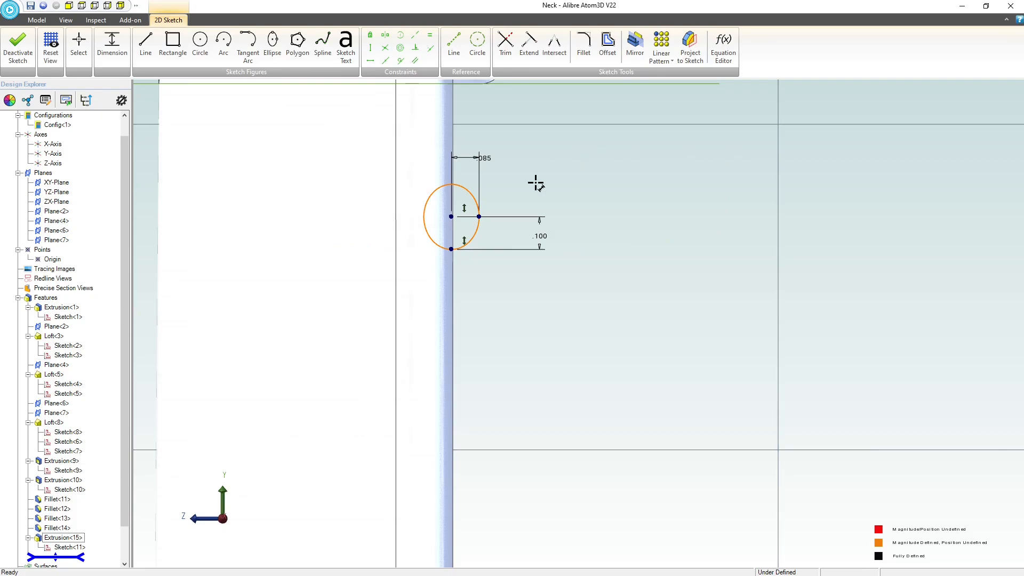
Halve the ellipse's vertical radius dimension to 0.05 inch by dividing its value by 2.
{"action": "scroll", "coordinate": [443, 236], "scroll_direction": "down", "scroll_amount": 3}
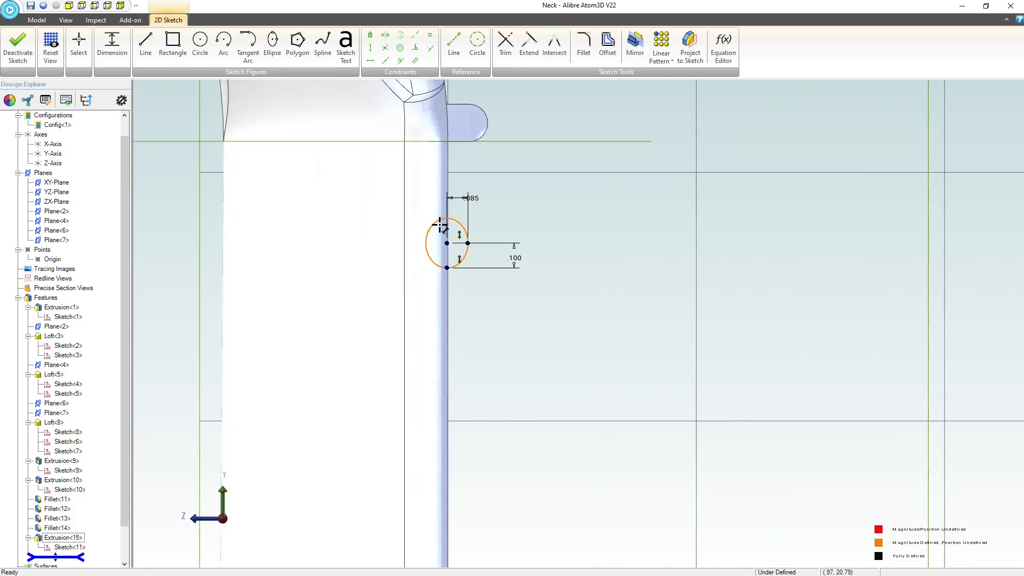
{"action": "key", "text": "Escape"}
{"action": "double_click", "coordinate": [514, 261]}
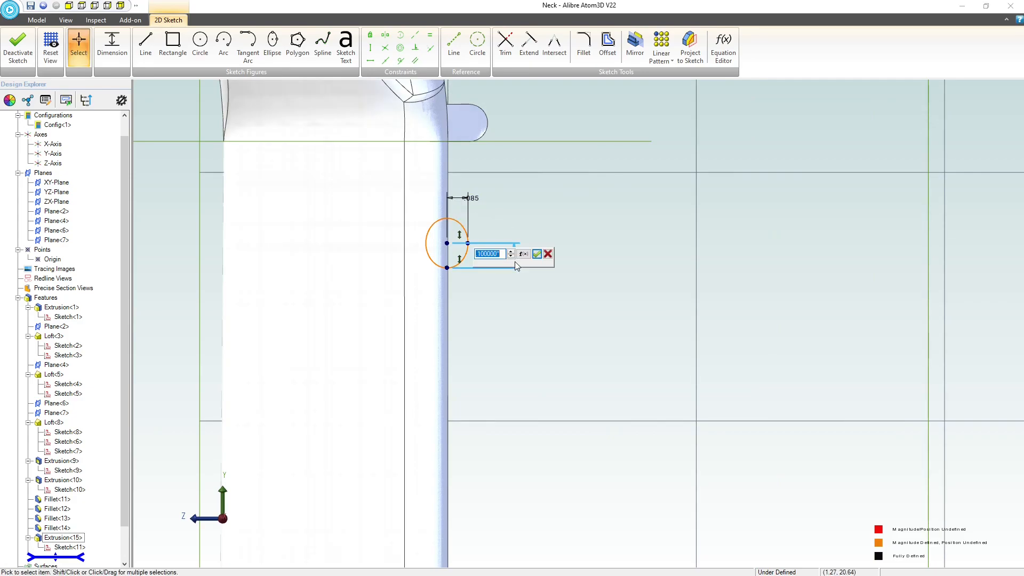
{"action": "key", "text": "Left"}
{"action": "type", "text": "/2"}
{"action": "key", "text": "Return"}
Halve the ellipse's horizontal radius dimension by dividing 0.085 inch by 2.
{"action": "double_click", "coordinate": [473, 201]}
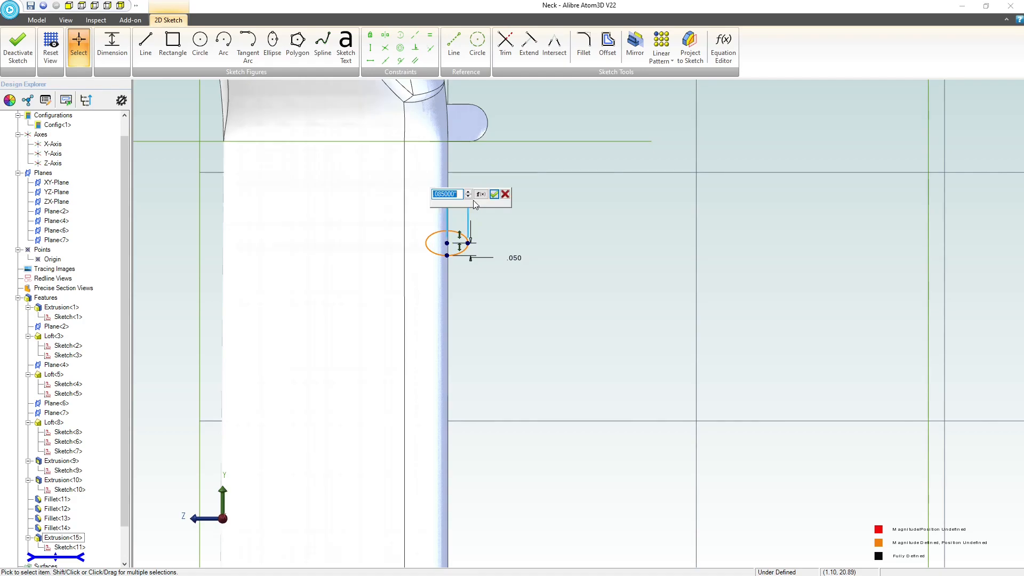
{"action": "type", "text": "/2"}
{"action": "key", "text": "Return"}
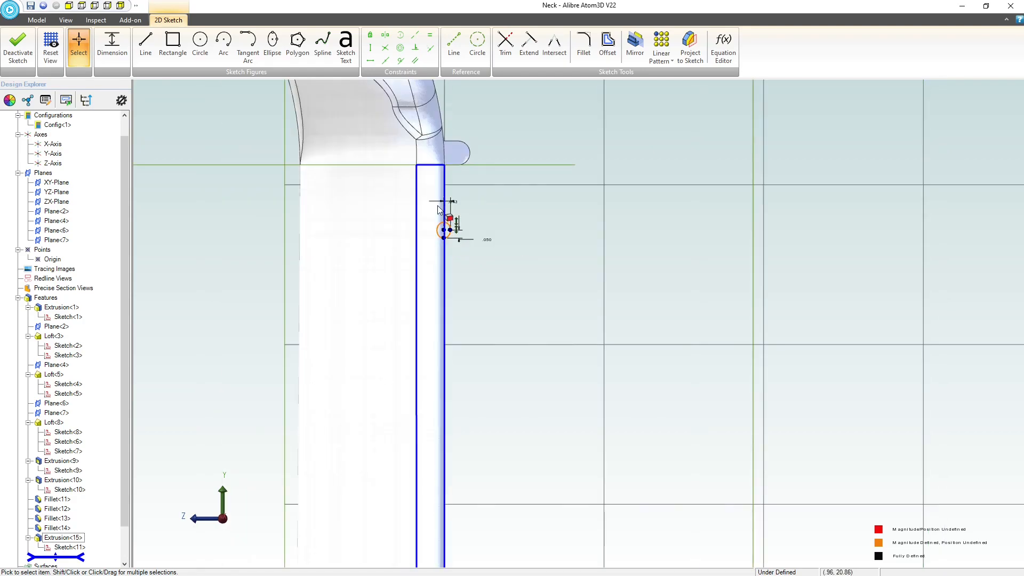
{"action": "scroll", "coordinate": [450, 165], "scroll_direction": "down", "scroll_amount": 1}
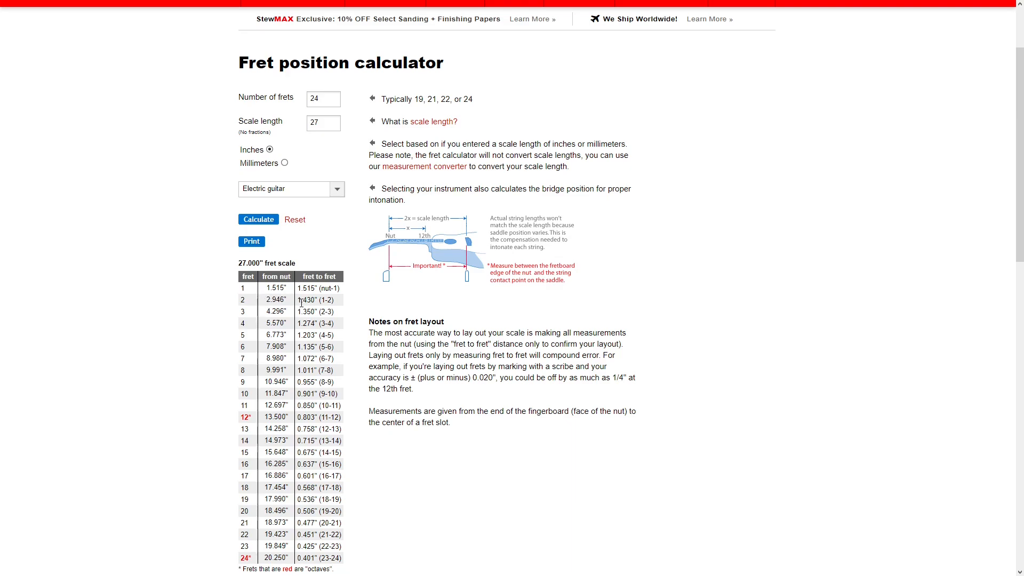
Look up the second fret's fret-to-fret and from-nut distances in the online fret position calculator for a 27-inch scale.
{"action": "left_click_drag", "start_coordinate": [296, 300], "coordinate": [336, 299]}
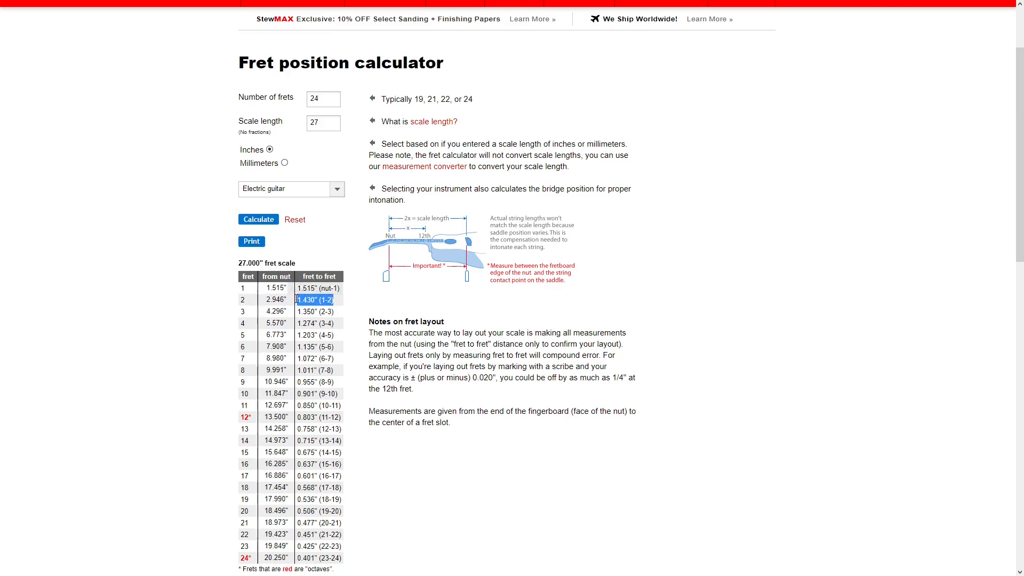
{"action": "left_click", "coordinate": [267, 302]}
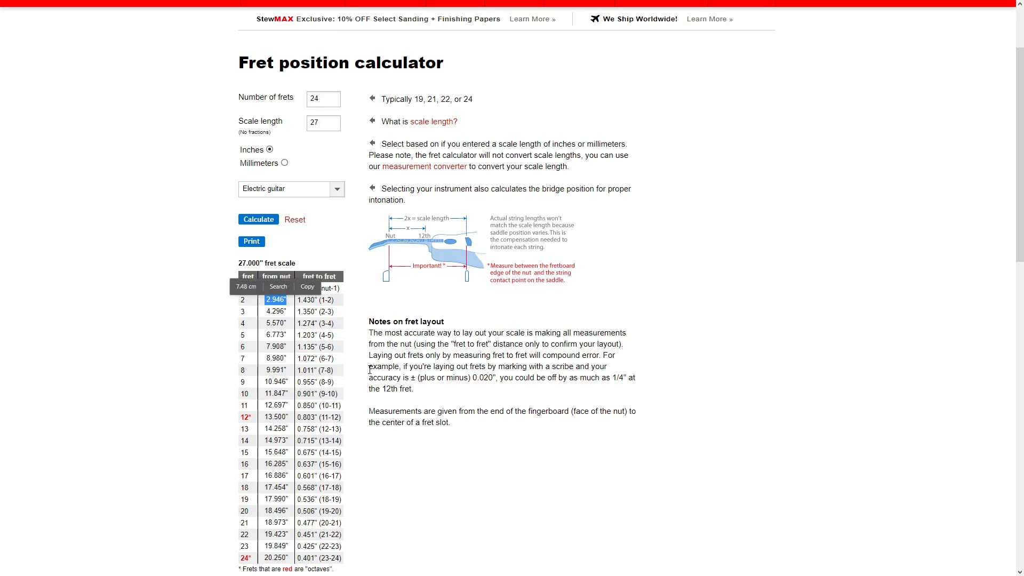
{"action": "left_click", "coordinate": [773, 185]}
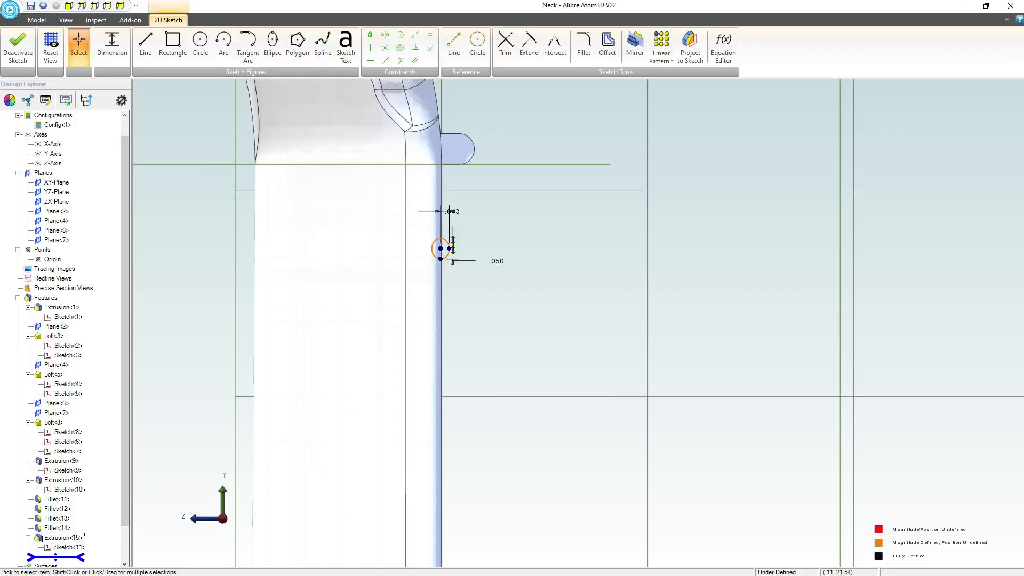
Dimension the distance from the ellipse's centre up to the ridge's lower edge as 1.515 inches.
{"action": "scroll", "coordinate": [457, 240], "scroll_direction": "up", "scroll_amount": 3}
{"action": "scroll", "coordinate": [456, 236], "scroll_direction": "up", "scroll_amount": 1}
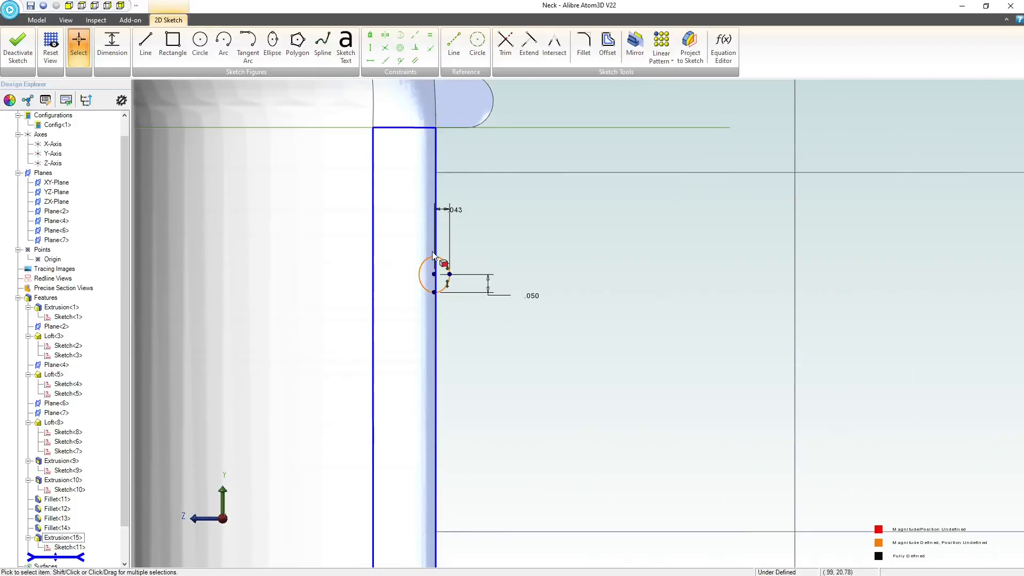
{"action": "left_click", "coordinate": [112, 47]}
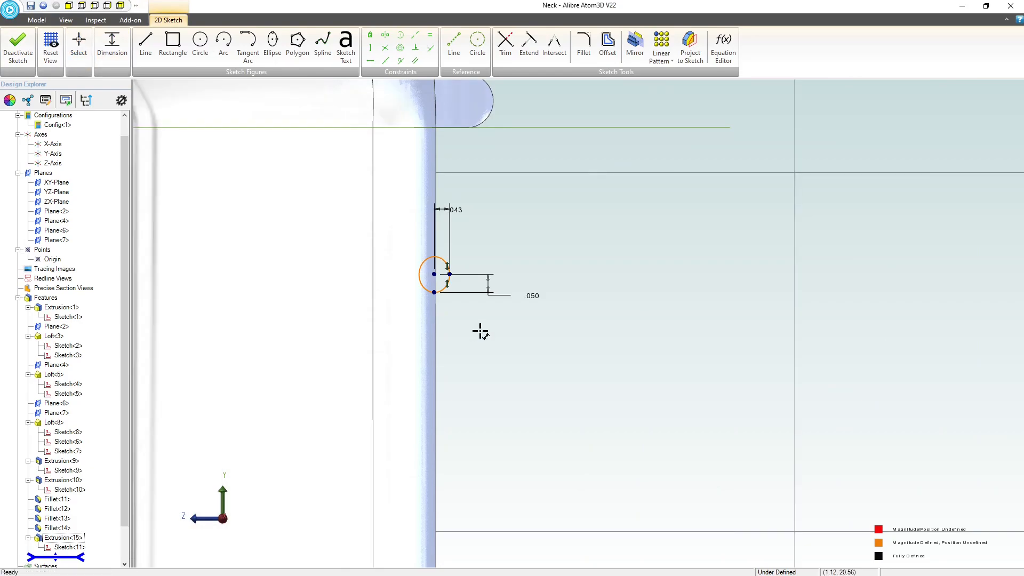
{"action": "left_click", "coordinate": [435, 275]}
{"action": "left_click", "coordinate": [465, 128]}
{"action": "left_click", "coordinate": [520, 167]}
{"action": "type", "text": "1.515"}
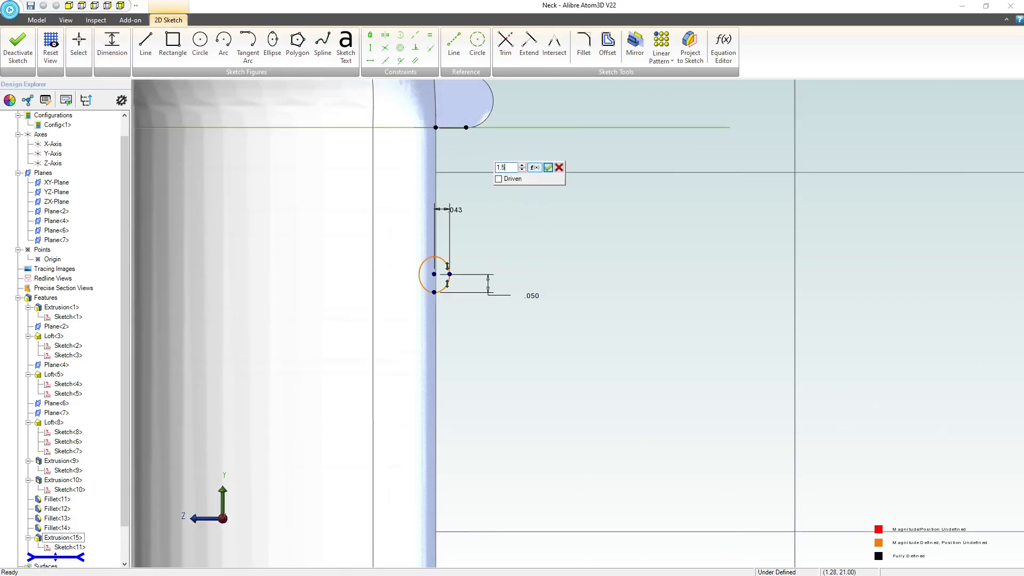
{"action": "key", "text": "Return"}
Constrain the ellipse's centre to be coincident with the neck's long face edge and close the sketch.
{"action": "scroll", "coordinate": [549, 218], "scroll_direction": "down", "scroll_amount": 3}
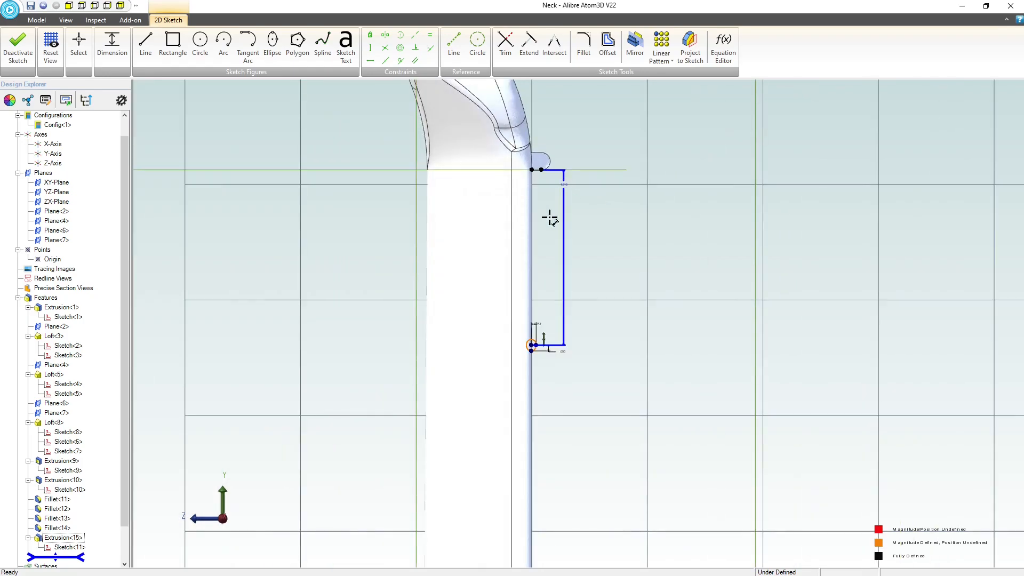
{"action": "scroll", "coordinate": [549, 378], "scroll_direction": "up", "scroll_amount": 6}
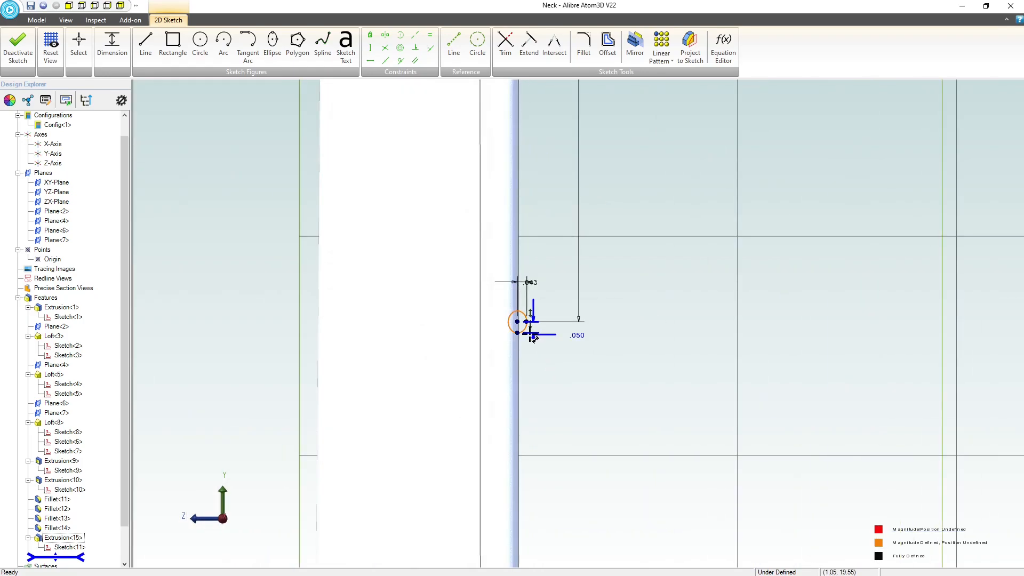
{"action": "key", "text": "Escape"}
{"action": "left_click", "coordinate": [517, 322]}
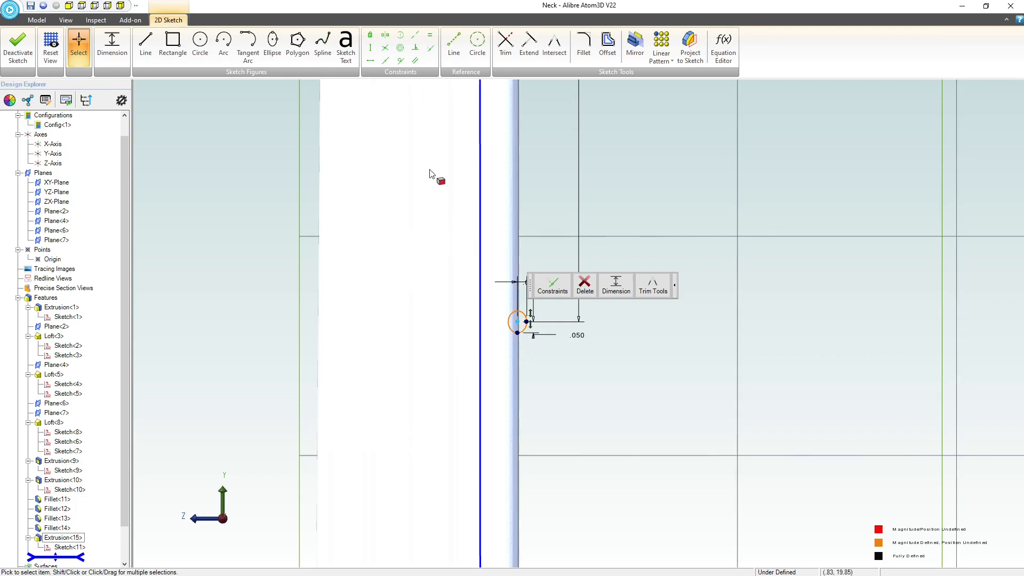
{"action": "left_click", "coordinate": [430, 49]}
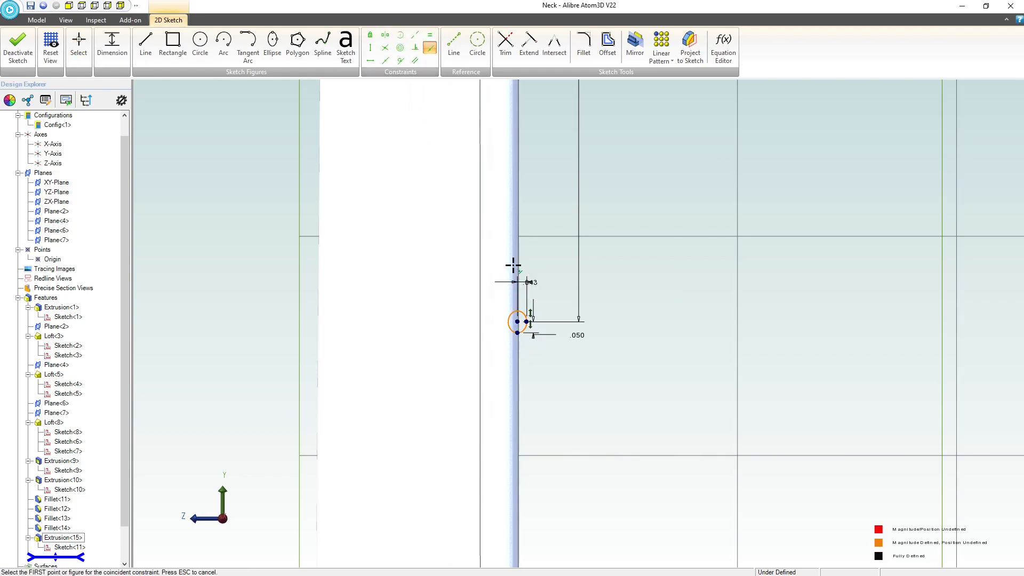
{"action": "left_click", "coordinate": [518, 323]}
{"action": "scroll", "coordinate": [545, 379], "scroll_direction": "down", "scroll_amount": 5}
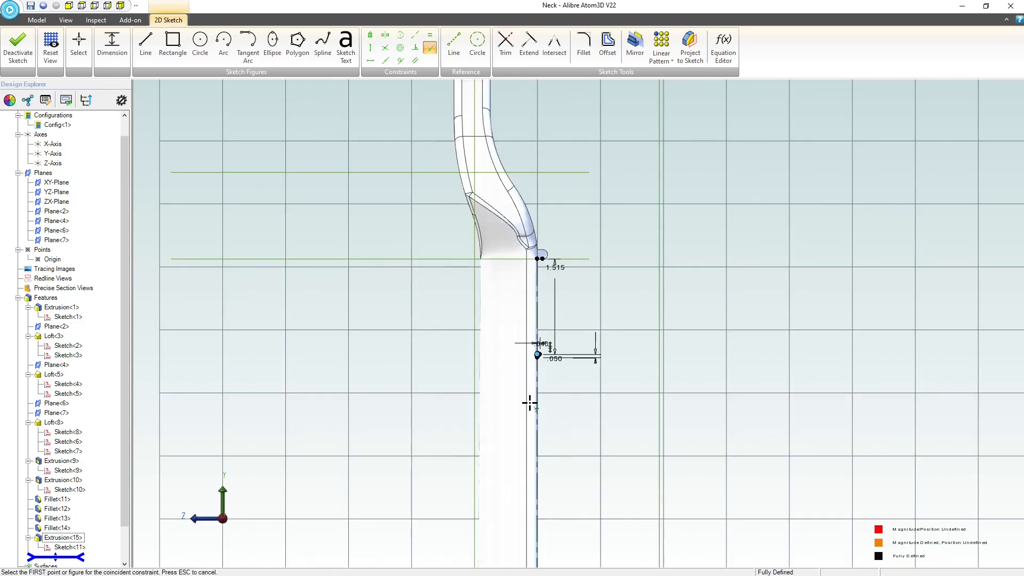
{"action": "scroll", "coordinate": [542, 362], "scroll_direction": "down", "scroll_amount": 3}
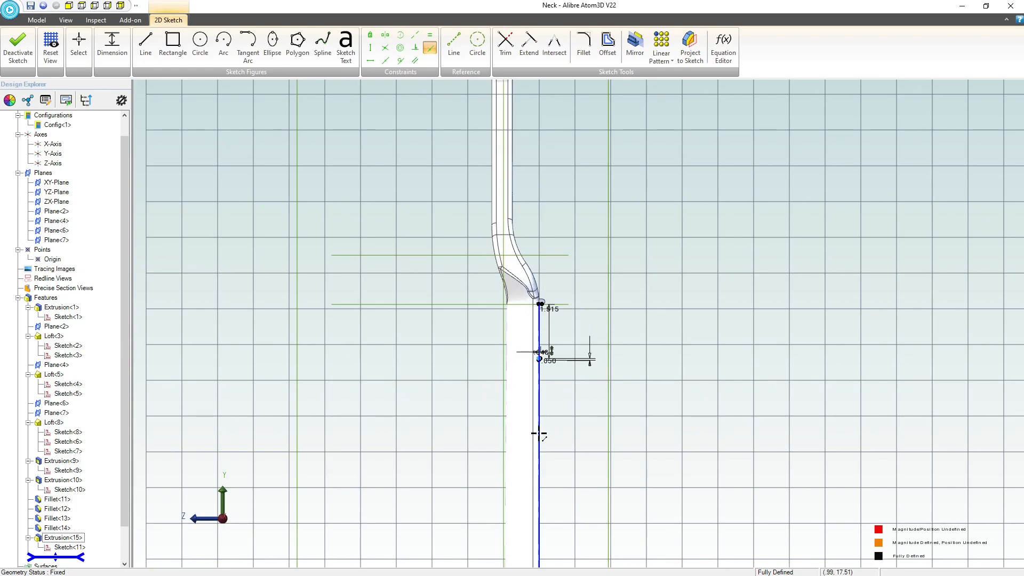
{"action": "scroll", "coordinate": [542, 353], "scroll_direction": "up", "scroll_amount": 3}
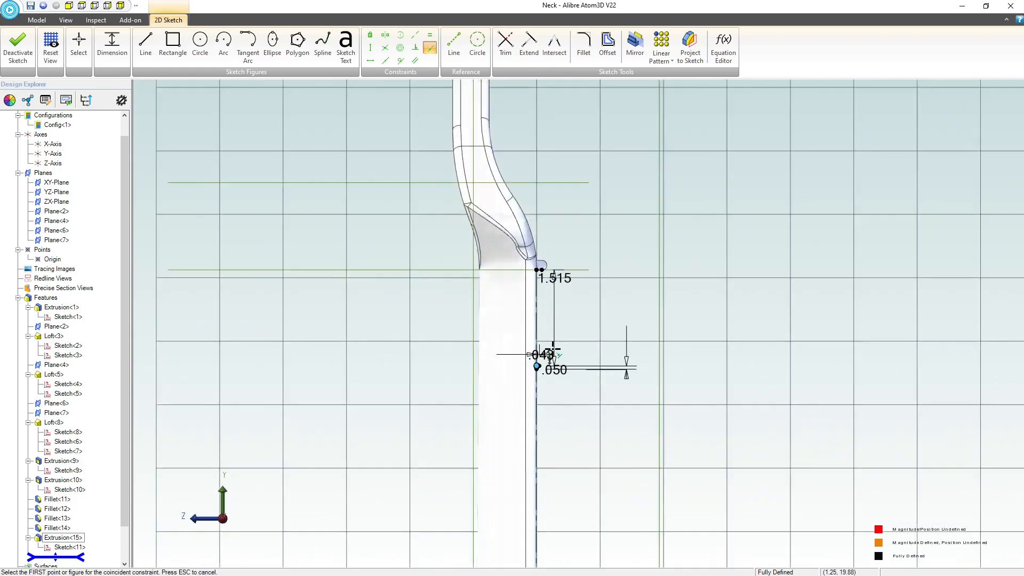
{"action": "scroll", "coordinate": [561, 350], "scroll_direction": "up", "scroll_amount": 3}
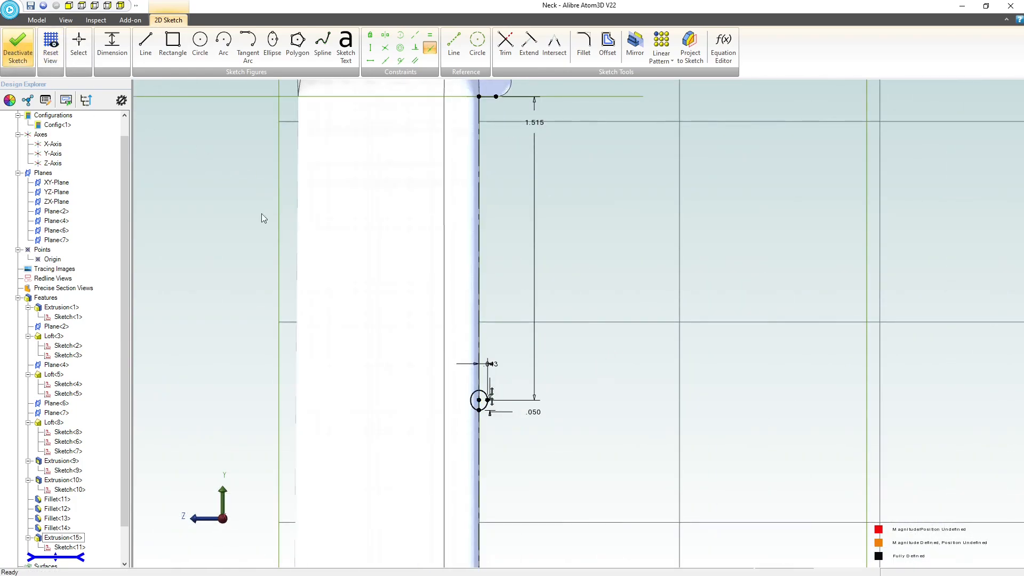
Extrude the ellipse sketch as a boss 2 inches about its mid plane to form a fret across the neck.
{"action": "scroll", "coordinate": [451, 322], "scroll_direction": "down", "scroll_amount": 2}
{"action": "mouse_move", "coordinate": [453, 325]}
{"action": "middle_mouse_down"}
{"action": "mouse_move", "coordinate": [462, 365]}
{"action": "mouse_move", "coordinate": [434, 347]}
{"action": "mouse_move", "coordinate": [444, 328]}
{"action": "middle_mouse_up"}
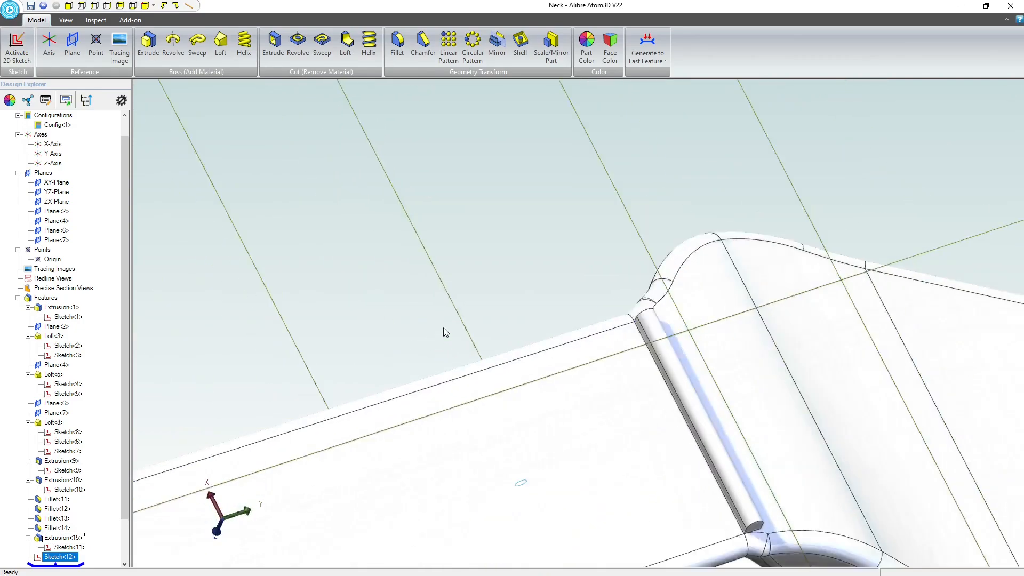
{"action": "scroll", "coordinate": [446, 330], "scroll_direction": "down", "scroll_amount": 1}
{"action": "left_click", "coordinate": [838, 524]}
{"action": "mouse_move", "coordinate": [844, 453]}
{"action": "middle_mouse_down"}
{"action": "mouse_move", "coordinate": [847, 428]}
{"action": "mouse_move", "coordinate": [860, 419]}
{"action": "mouse_move", "coordinate": [844, 414]}
{"action": "middle_mouse_up"}
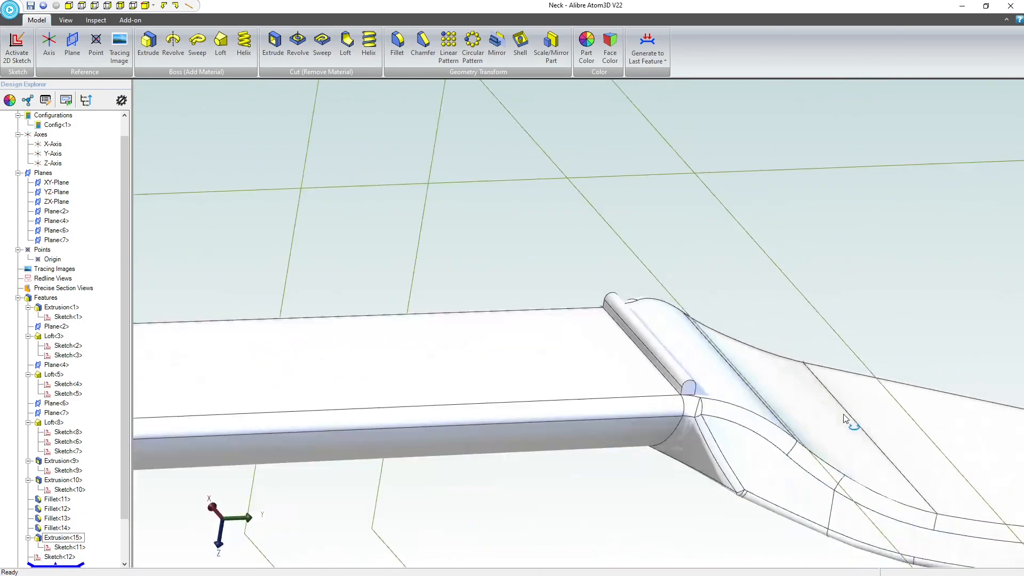
{"action": "scroll", "coordinate": [782, 429], "scroll_direction": "down", "scroll_amount": 4}
{"action": "scroll", "coordinate": [520, 480], "scroll_direction": "down", "scroll_amount": 1}
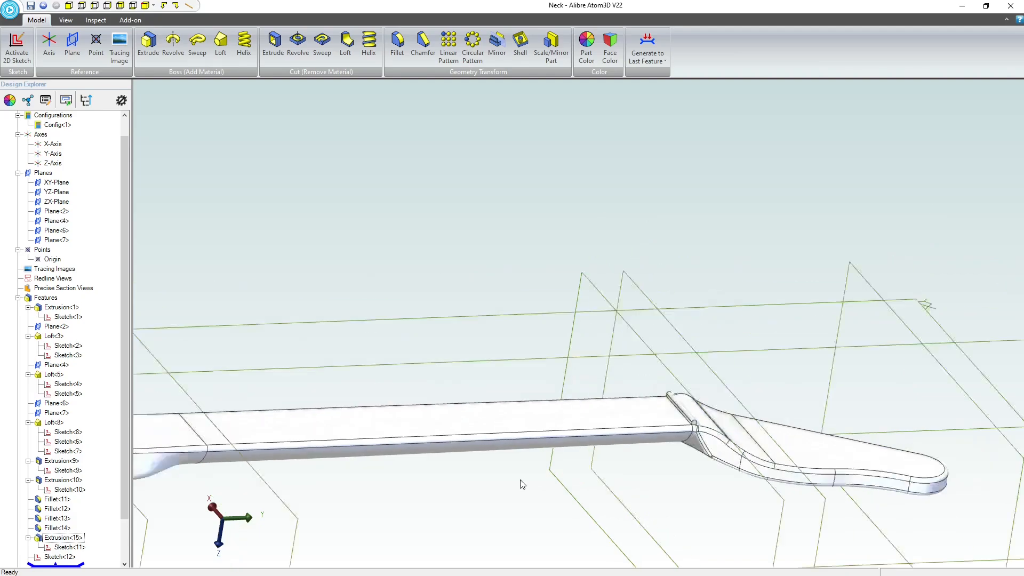
{"action": "scroll", "coordinate": [426, 464], "scroll_direction": "down", "scroll_amount": 2}
{"action": "scroll", "coordinate": [74, 486], "scroll_direction": "down", "scroll_amount": 2}
{"action": "left_click", "coordinate": [72, 509]}
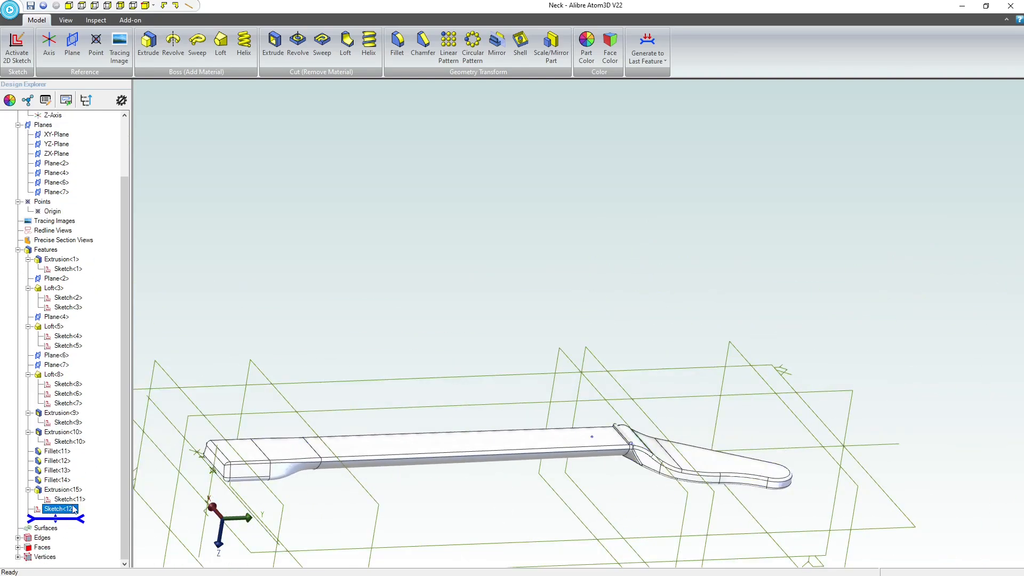
{"action": "scroll", "coordinate": [655, 419], "scroll_direction": "up", "scroll_amount": 5}
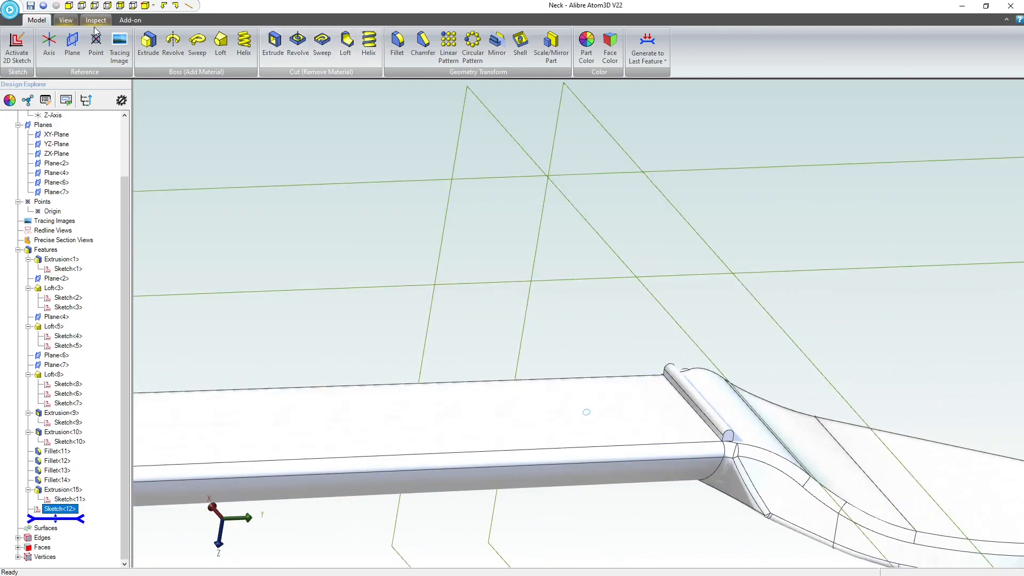
{"action": "left_click", "coordinate": [144, 47]}
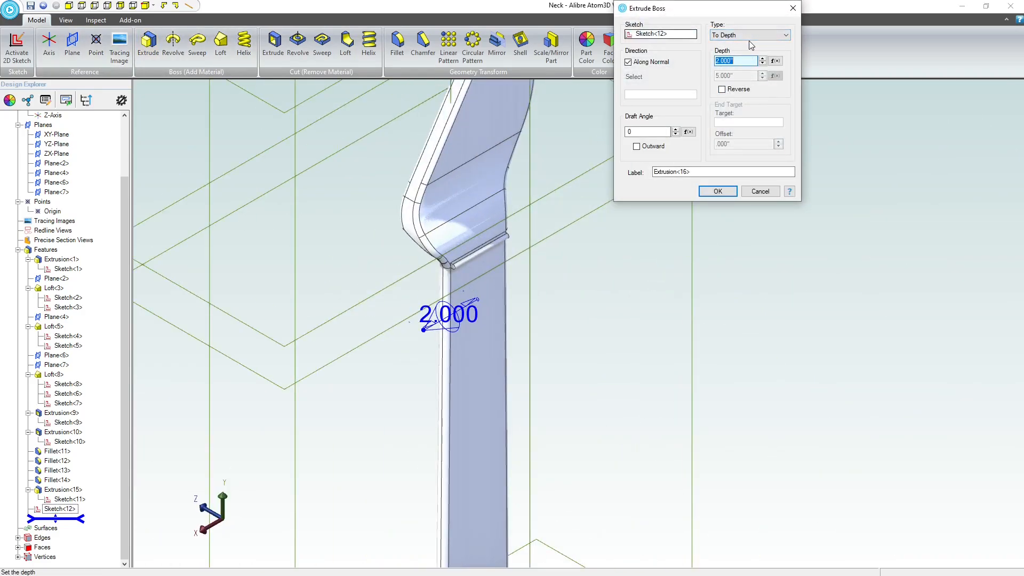
{"action": "left_click", "coordinate": [748, 36]}
{"action": "left_click", "coordinate": [747, 52]}
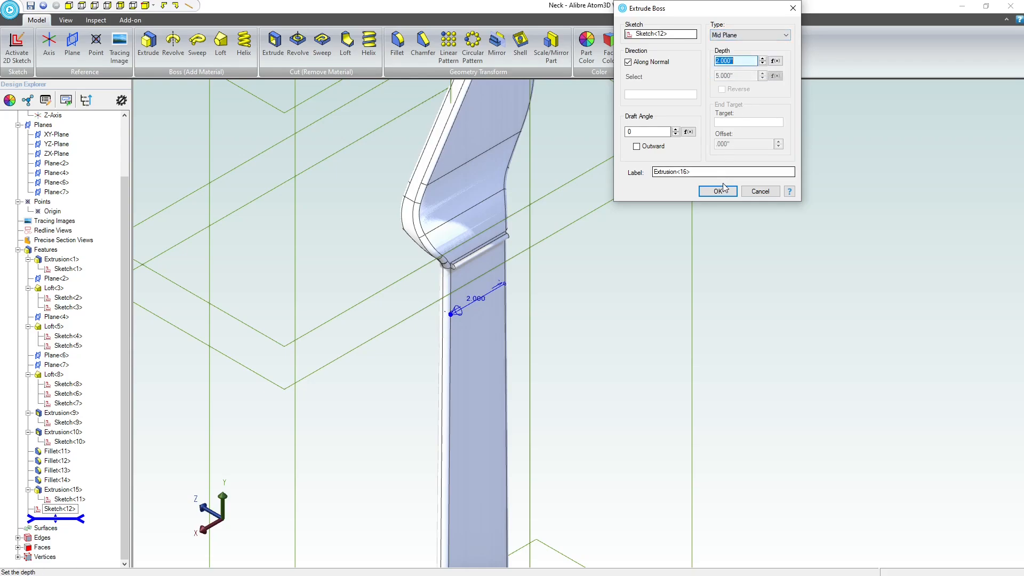
{"action": "left_click", "coordinate": [720, 193]}
Examine the new fret and how it sits across the neck below the ridge.
{"action": "middle_click_drag", "start_coordinate": [593, 314], "coordinate": [582, 271]}
{"action": "scroll", "coordinate": [582, 271], "scroll_direction": "down", "scroll_amount": 3}
{"action": "scroll", "coordinate": [799, 379], "scroll_direction": "up", "scroll_amount": 3}
{"action": "scroll", "coordinate": [799, 380], "scroll_direction": "up", "scroll_amount": 2}
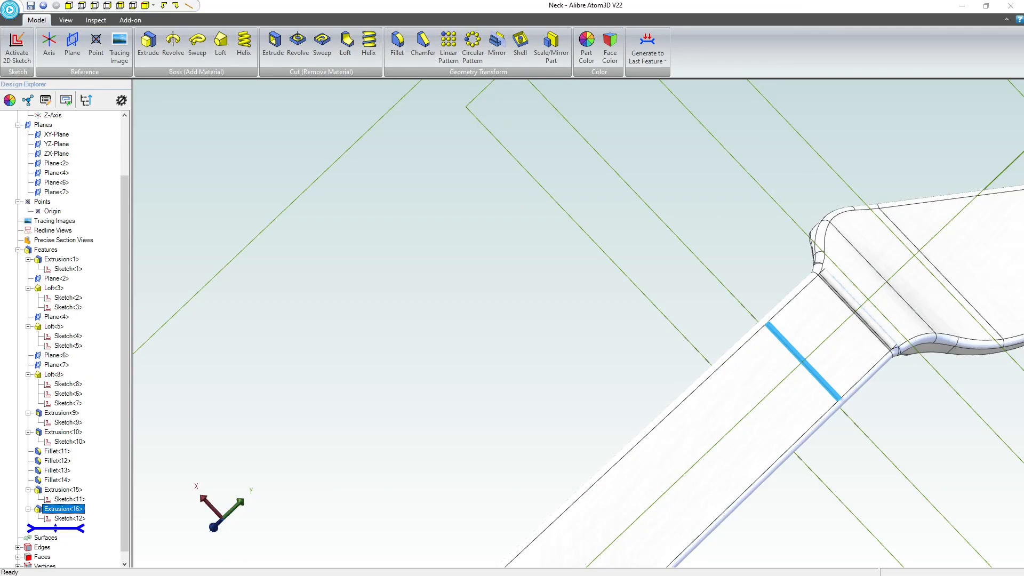
{"action": "left_click", "coordinate": [316, 331]}
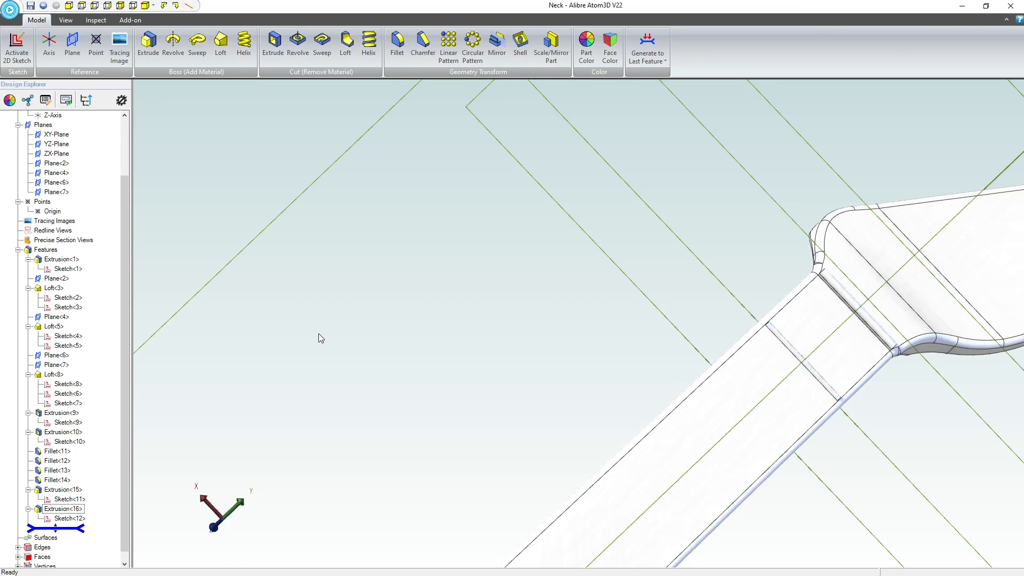
{"action": "middle_click_drag", "start_coordinate": [318, 333], "coordinate": [276, 306]}
{"action": "scroll", "coordinate": [282, 312], "scroll_direction": "down", "scroll_amount": 5}
{"action": "scroll", "coordinate": [347, 401], "scroll_direction": "up", "scroll_amount": 3}
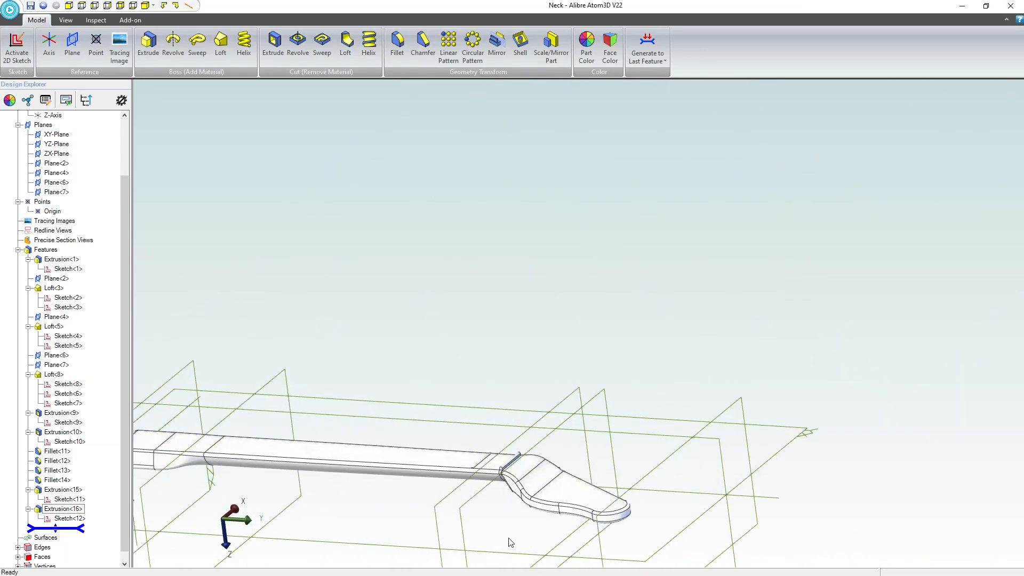
{"action": "scroll", "coordinate": [482, 512], "scroll_direction": "up", "scroll_amount": 3}
{"action": "scroll", "coordinate": [480, 428], "scroll_direction": "up", "scroll_amount": 4}
{"action": "scroll", "coordinate": [320, 304], "scroll_direction": "down", "scroll_amount": 2}
{"action": "scroll", "coordinate": [412, 267], "scroll_direction": "up", "scroll_amount": 2}
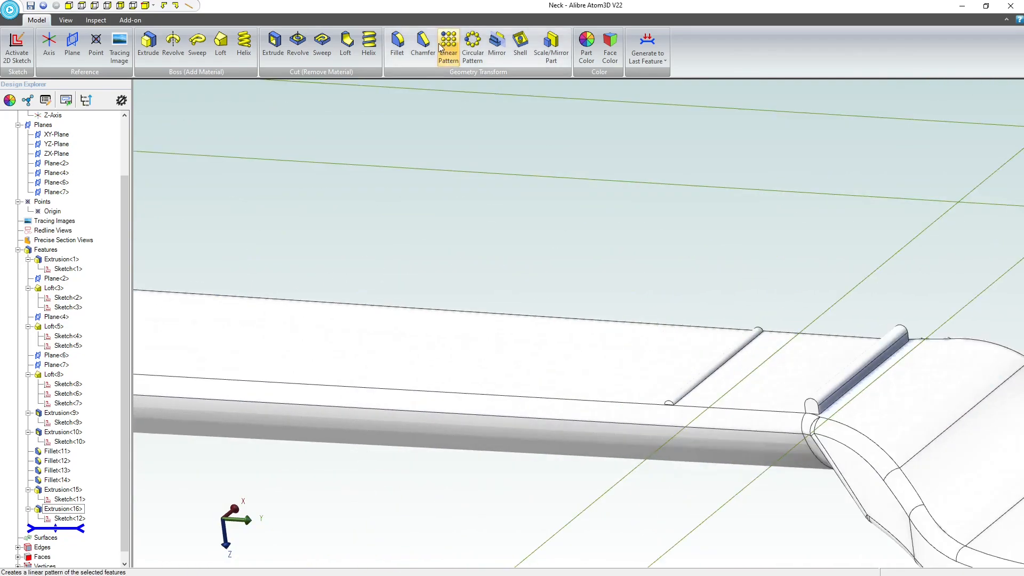
Start a linear feature pattern of the fret extrusion and try the neck's long face edge as its path.
{"action": "left_click", "coordinate": [448, 48]}
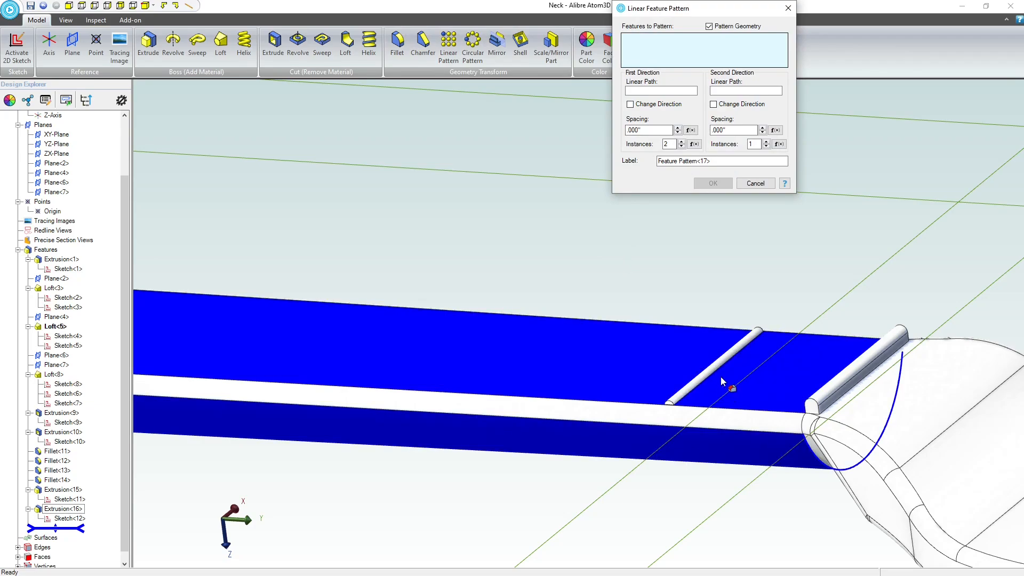
{"action": "left_click", "coordinate": [715, 376]}
{"action": "left_click", "coordinate": [661, 91]}
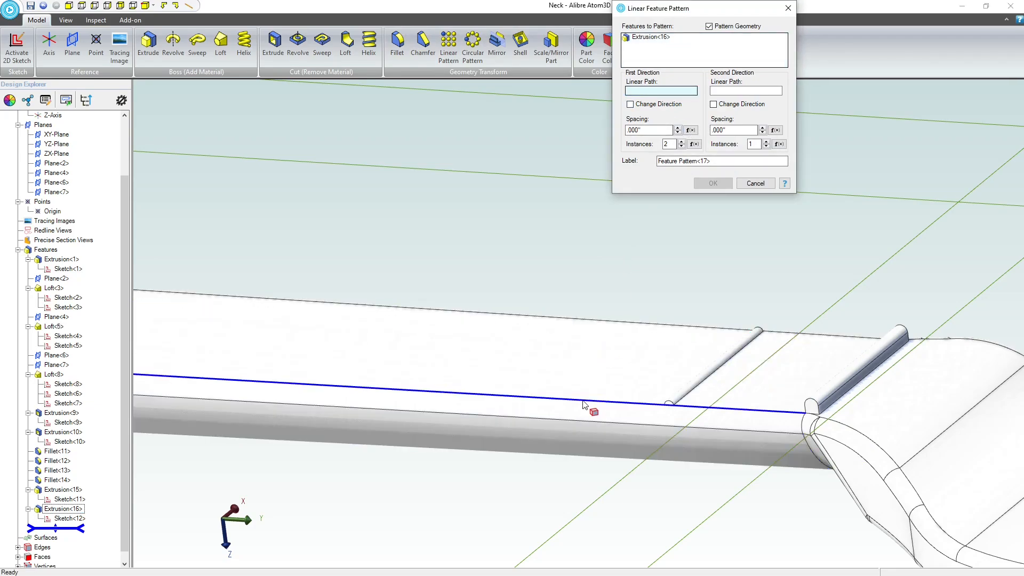
{"action": "left_click", "coordinate": [583, 402]}
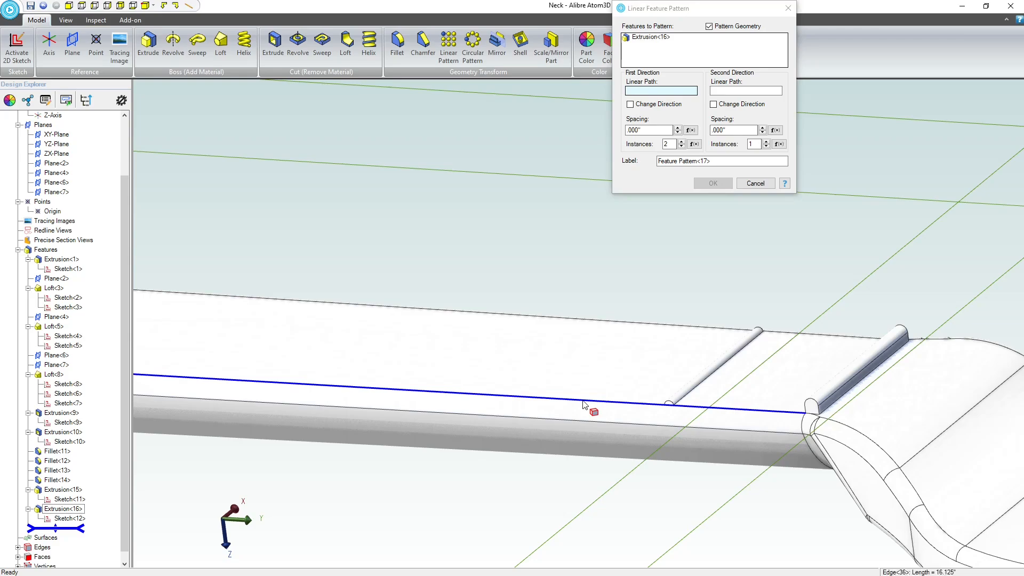
Use the Y-Axis at the neck's heel end as the first-direction path of the fret pattern.
{"action": "left_click", "coordinate": [643, 95]}
{"action": "scroll", "coordinate": [670, 339], "scroll_direction": "down", "scroll_amount": 5}
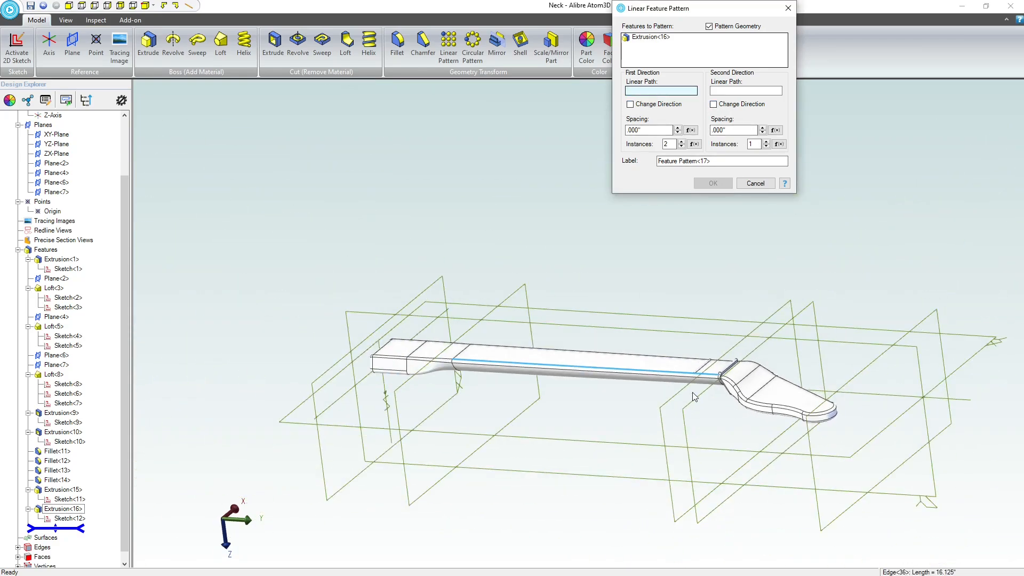
{"action": "scroll", "coordinate": [349, 371], "scroll_direction": "up", "scroll_amount": 2}
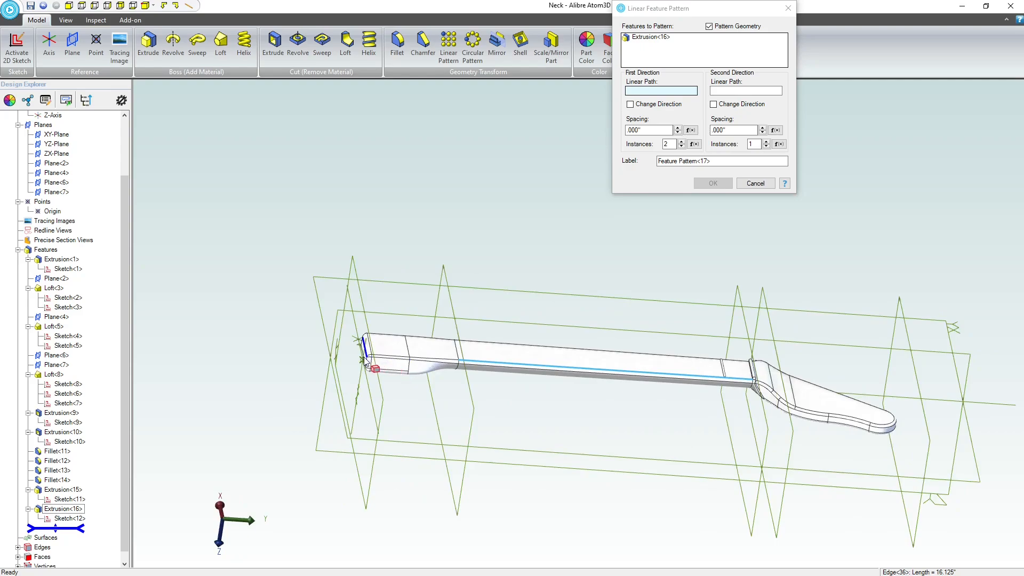
{"action": "scroll", "coordinate": [365, 361], "scroll_direction": "up", "scroll_amount": 2}
{"action": "scroll", "coordinate": [364, 361], "scroll_direction": "up", "scroll_amount": 3}
{"action": "scroll", "coordinate": [360, 364], "scroll_direction": "up", "scroll_amount": 2}
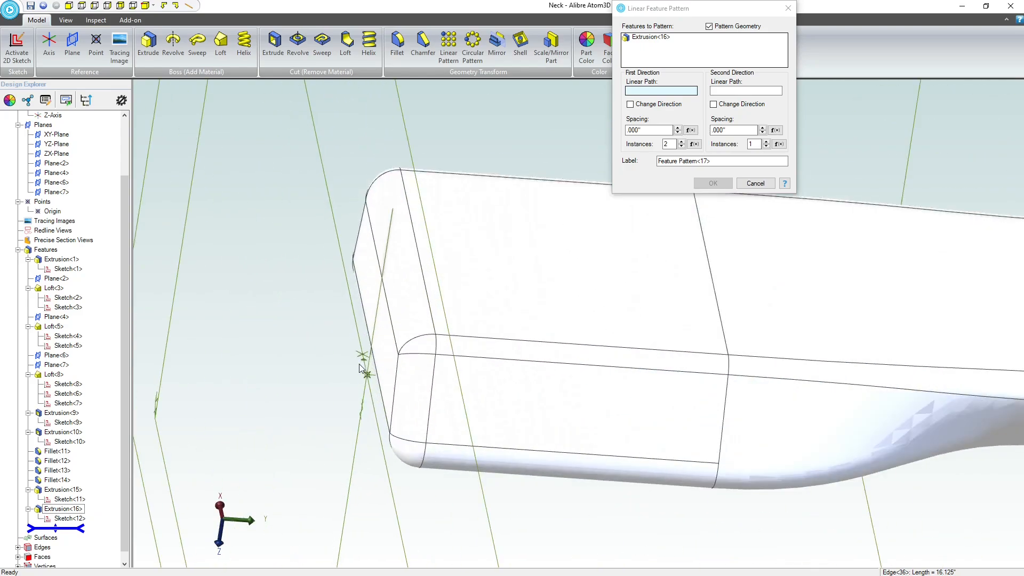
{"action": "left_click", "coordinate": [370, 377]}
{"action": "scroll", "coordinate": [260, 359], "scroll_direction": "down", "scroll_amount": 4}
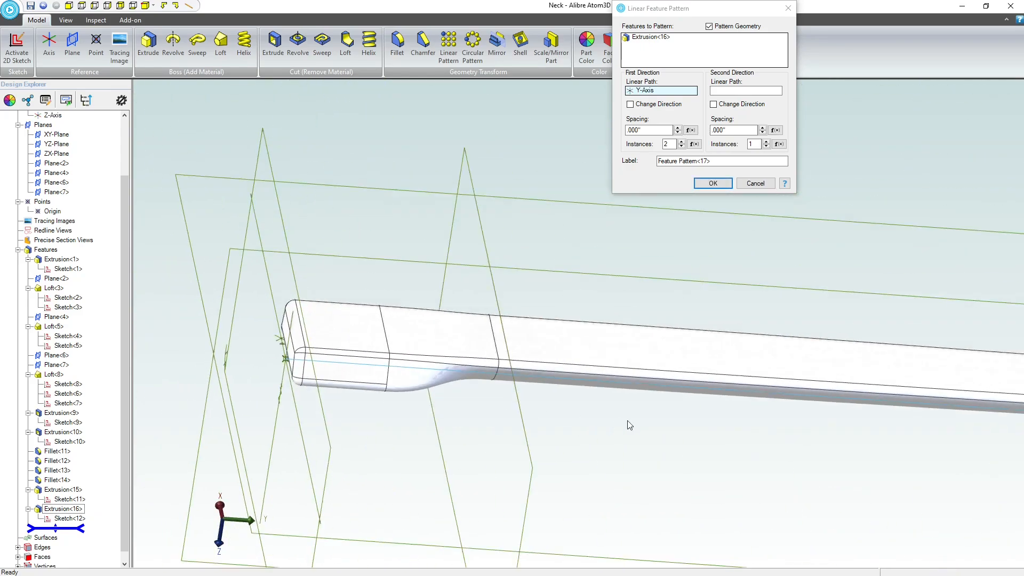
{"action": "scroll", "coordinate": [623, 407], "scroll_direction": "down", "scroll_amount": 3}
{"action": "scroll", "coordinate": [880, 434], "scroll_direction": "up", "scroll_amount": 4}
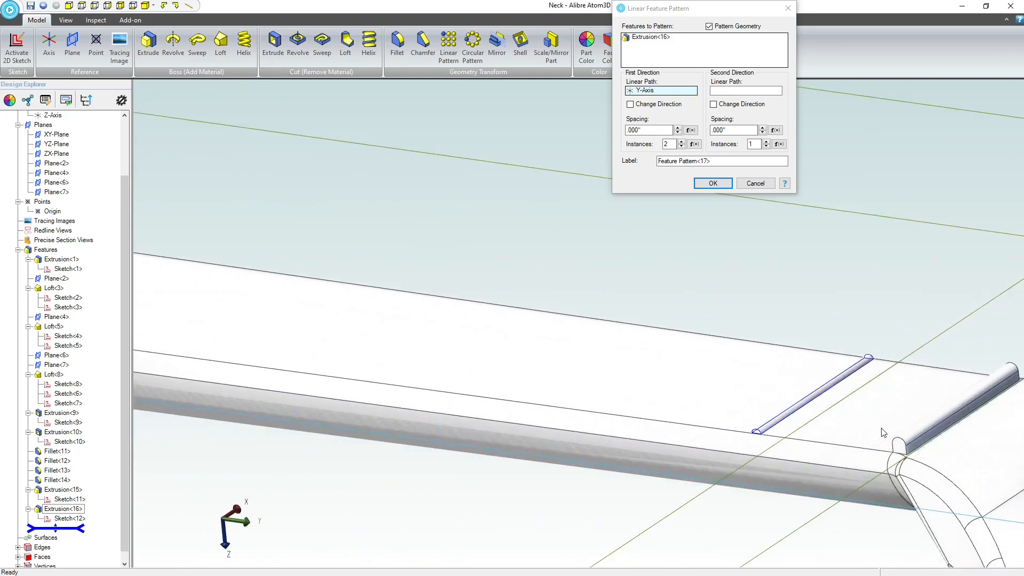
Set the fret pattern's spacing to 1.430 inches and create the pattern.
{"action": "left_click_drag", "start_coordinate": [651, 131], "coordinate": [581, 132]}
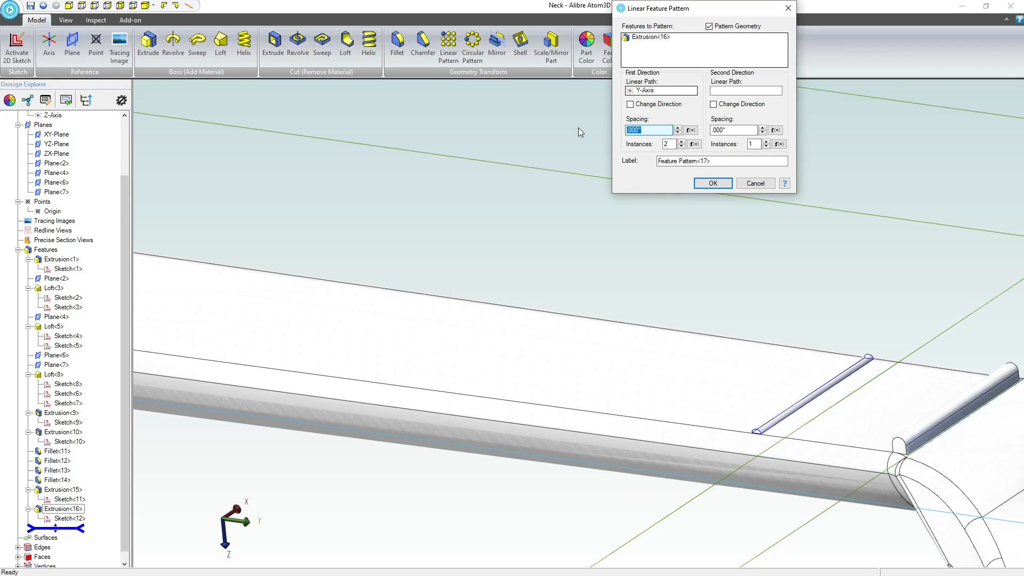
{"action": "type", "text": "2"}
{"action": "left_click", "coordinate": [712, 184]}
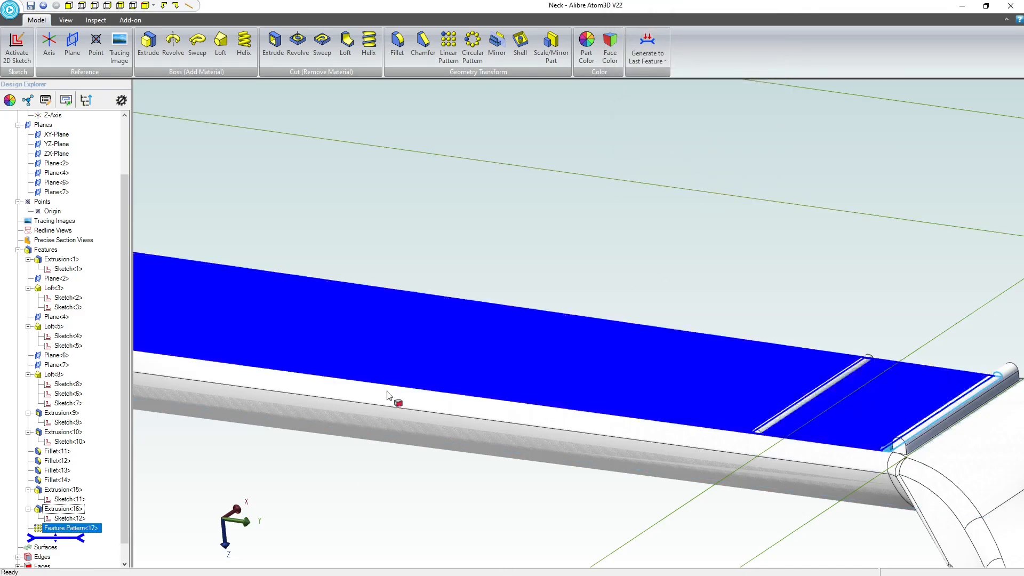
Edit the fret pattern so its first direction is reversed, placing the second fret toward the heel.
{"action": "right_click", "coordinate": [70, 530]}
{"action": "left_click", "coordinate": [92, 503]}
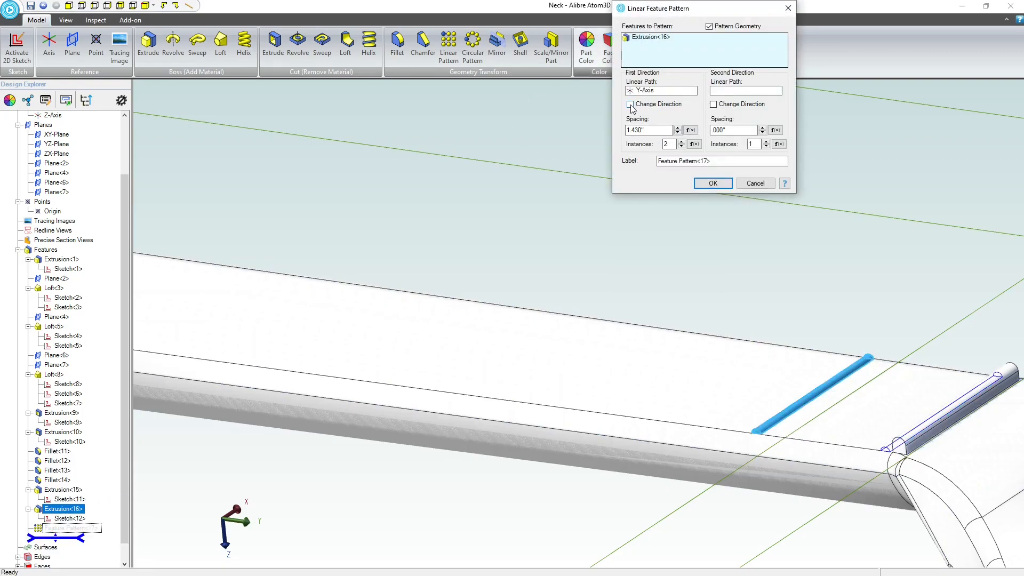
{"action": "left_click", "coordinate": [631, 104]}
{"action": "left_click", "coordinate": [713, 184]}
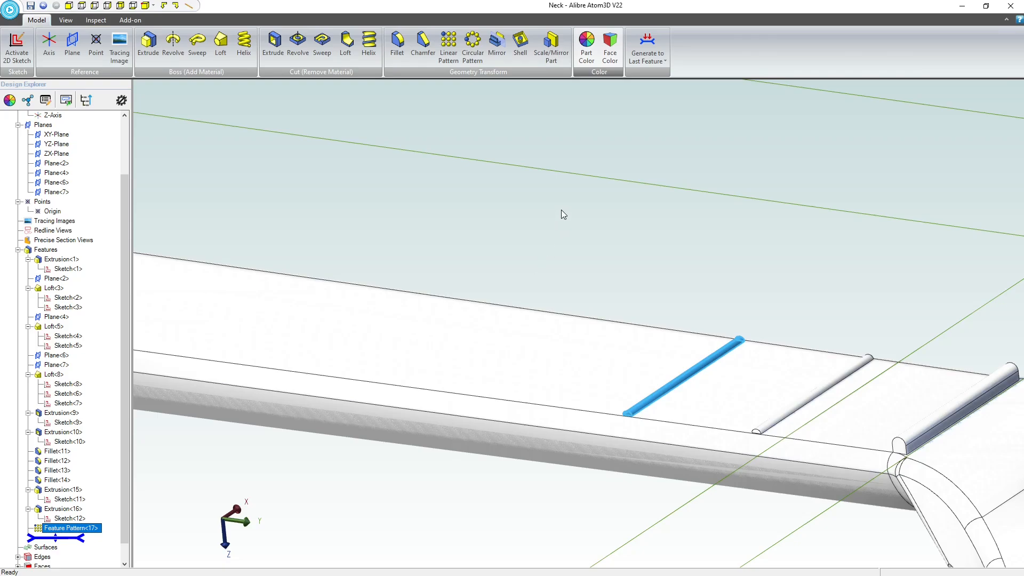
{"action": "left_click", "coordinate": [639, 250]}
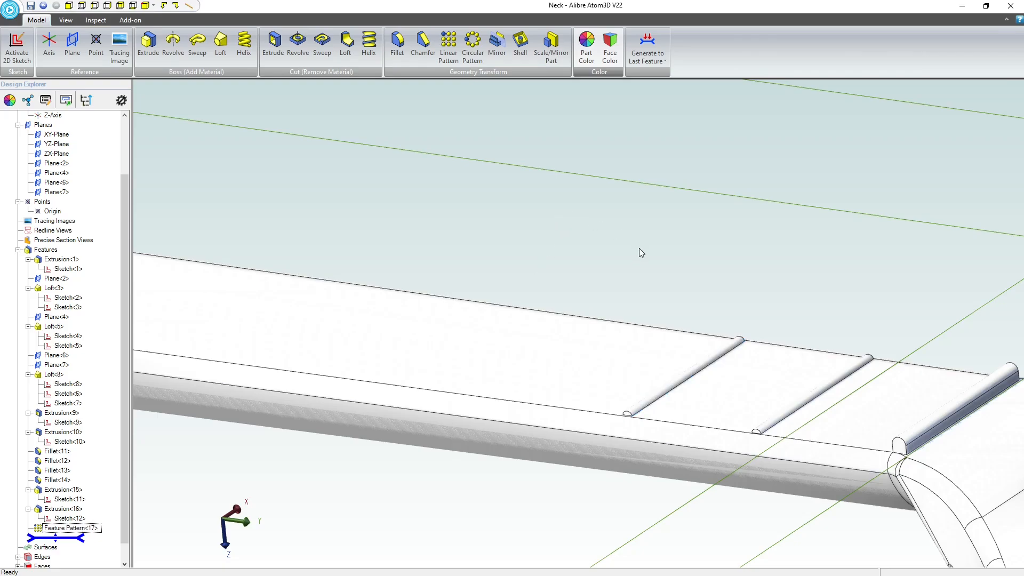
Pattern the second fret along the Y-Axis in the reversed direction with 1.35-inch spacing to make the third fret.
{"action": "left_click", "coordinate": [447, 45]}
{"action": "left_click", "coordinate": [70, 528]}
{"action": "left_click", "coordinate": [661, 91]}
{"action": "left_click", "coordinate": [52, 115]}
{"action": "type", "text": "1.35"}
{"action": "left_click", "coordinate": [630, 105]}
{"action": "left_click", "coordinate": [713, 184]}
Set the spacing of the third fret's linear pattern to 1.274 inches and create the copy.
{"action": "left_click_drag", "start_coordinate": [652, 130], "coordinate": [573, 129]}
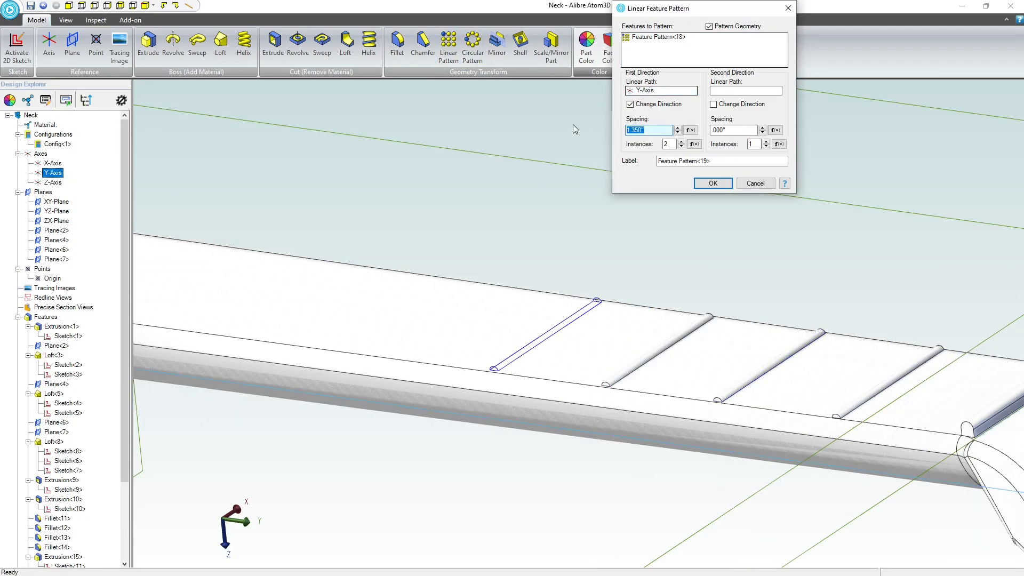
{"action": "type", "text": "1.274"}
{"action": "left_click", "coordinate": [713, 183]}
Add the next frets toward the heel with successive reversed Y-Axis patterns, each copying the previous fret.
{"action": "left_click", "coordinate": [448, 47]}
{"action": "left_click", "coordinate": [53, 173]}
{"action": "left_click", "coordinate": [631, 105]}
{"action": "left_click", "coordinate": [707, 185]}
{"action": "middle_click_drag", "start_coordinate": [597, 363], "coordinate": [622, 443]}
{"action": "left_click", "coordinate": [448, 47]}
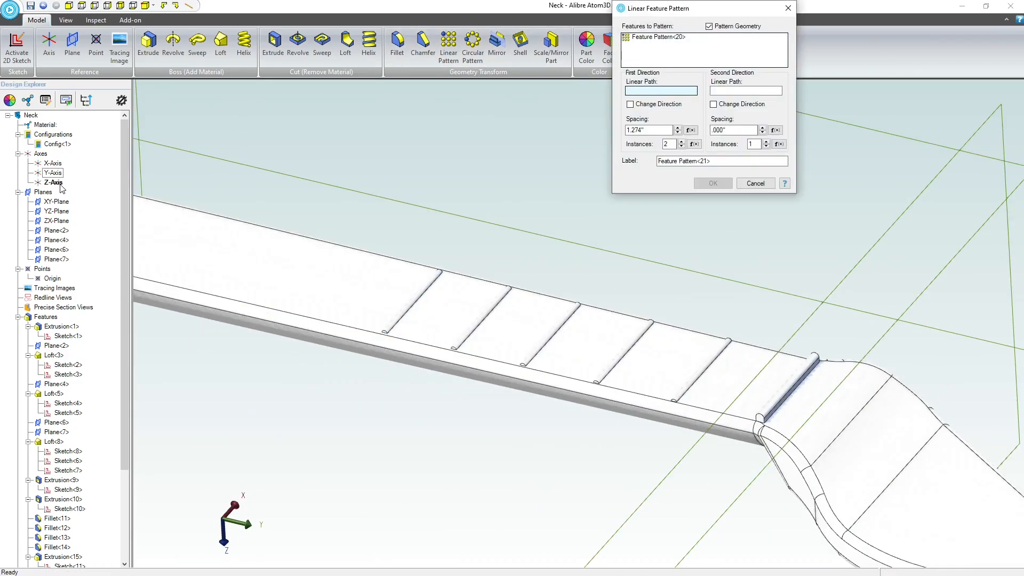
{"action": "left_click", "coordinate": [52, 173]}
{"action": "left_click", "coordinate": [449, 47]}
{"action": "left_click", "coordinate": [53, 172]}
Pattern the latest fret along the reversed Y-Axis direction with 1.011-inch spacing.
{"action": "left_click", "coordinate": [448, 48]}
{"action": "left_click", "coordinate": [53, 173]}
{"action": "left_click", "coordinate": [630, 105]}
{"action": "type", "text": "1.011"}
{"action": "key", "text": "Return"}
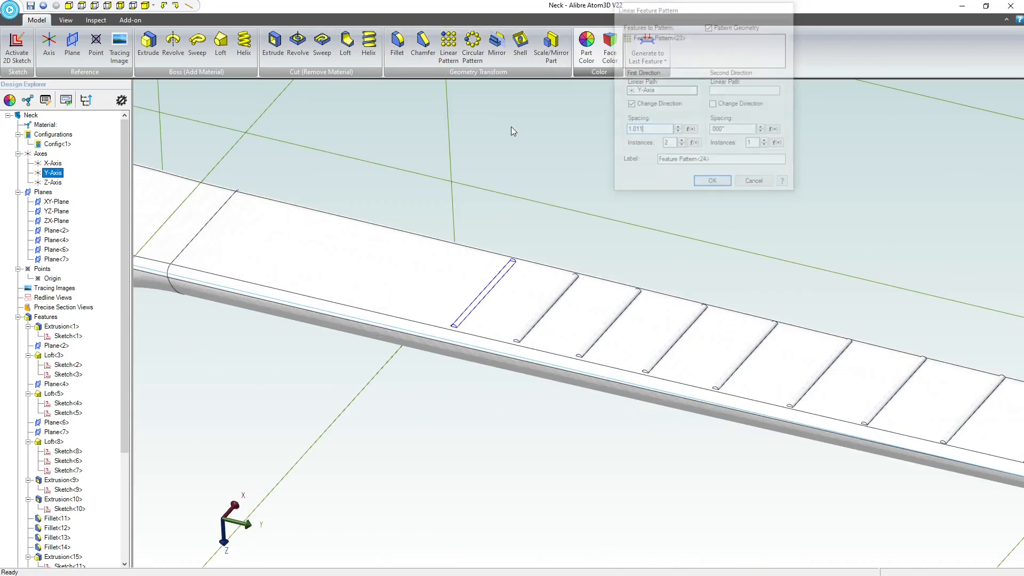
Add two more frets with reversed Y-Axis linear patterns, giving the second one .901-inch spacing.
{"action": "left_click", "coordinate": [449, 47]}
{"action": "left_click", "coordinate": [52, 173]}
{"action": "left_click", "coordinate": [713, 183]}
{"action": "left_click", "coordinate": [448, 47]}
{"action": "left_click", "coordinate": [52, 173]}
{"action": "type", "text": ".901"}
Pattern the newest fret along the reversed Y-Axis direction with .850-inch spacing.
{"action": "left_click", "coordinate": [448, 47]}
{"action": "left_click_drag", "start_coordinate": [651, 130], "coordinate": [564, 133]}
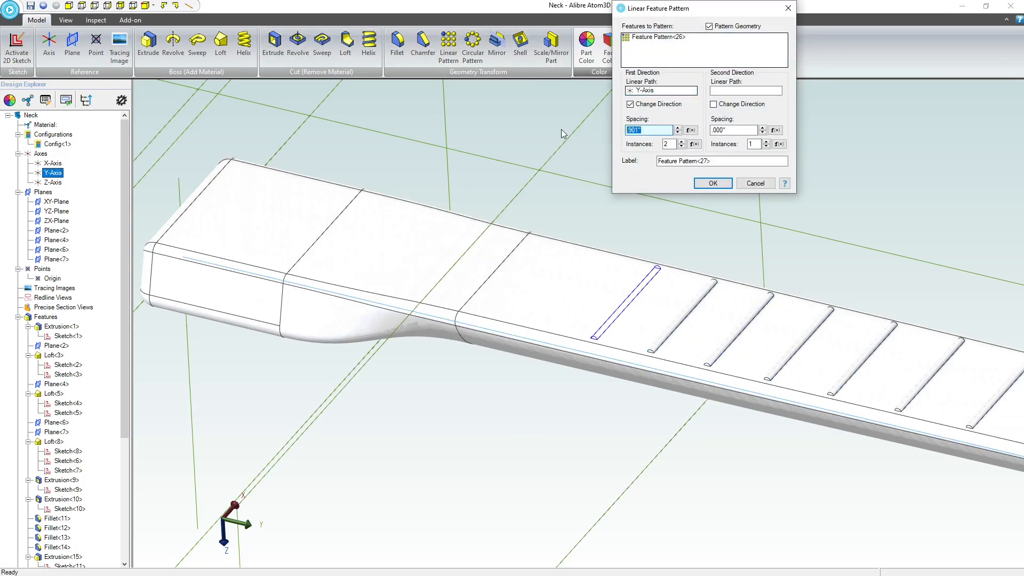
{"action": "type", "text": ".850"}
{"action": "left_click", "coordinate": [714, 183]}
Continue the reversed Y-Axis fret patterns up to the line where the neck's heel transition begins.
{"action": "left_click", "coordinate": [449, 47]}
{"action": "left_click", "coordinate": [53, 173]}
{"action": "left_click", "coordinate": [630, 104]}
{"action": "left_click", "coordinate": [449, 47]}
{"action": "left_click", "coordinate": [53, 173]}
{"action": "left_click", "coordinate": [712, 187]}
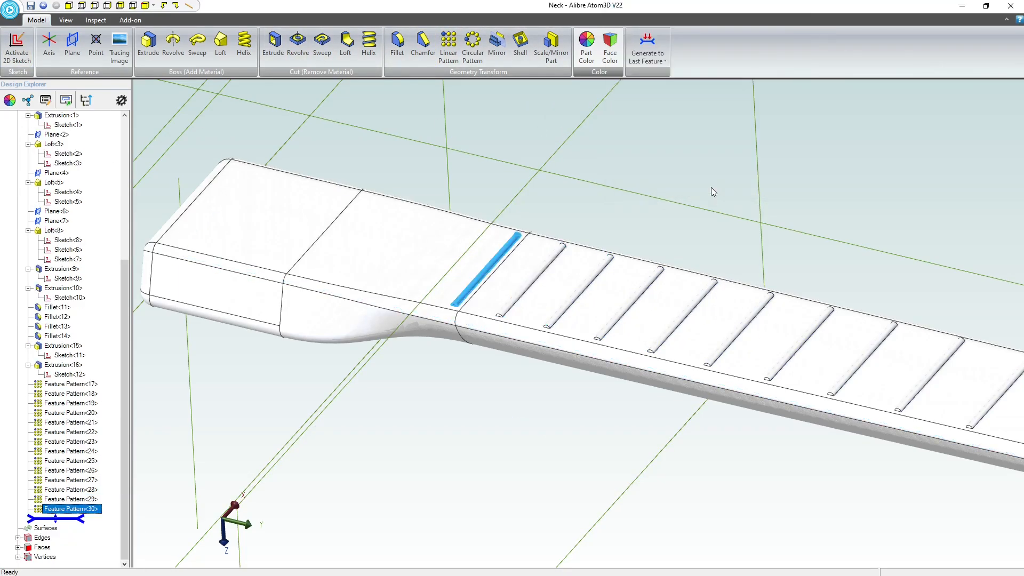
Pattern three further frets along the Y-Axis across the heel transition, each from the preceding fret pattern.
{"action": "left_click", "coordinate": [449, 47]}
{"action": "left_click", "coordinate": [52, 135]}
{"action": "left_click", "coordinate": [631, 105]}
{"action": "left_click_drag", "start_coordinate": [652, 130], "coordinate": [542, 120]}
{"action": "left_click", "coordinate": [449, 47]}
{"action": "left_click", "coordinate": [53, 134]}
{"action": "left_click", "coordinate": [53, 135]}
{"action": "left_click", "coordinate": [713, 183]}
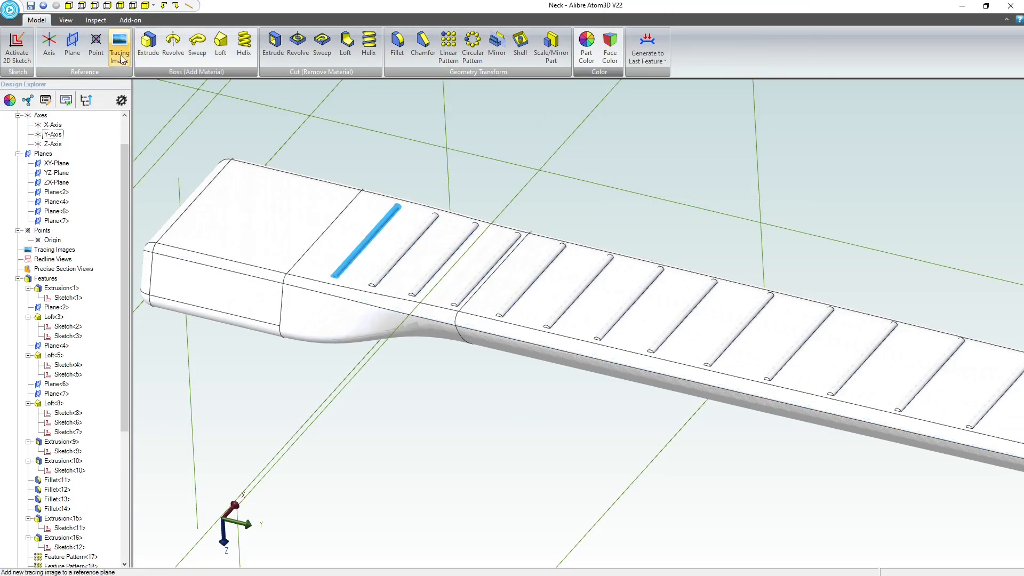
Extend the fret series onto the rectangular heel block with three more reversed Y-Axis linear patterns.
{"action": "left_click", "coordinate": [448, 47]}
{"action": "left_click", "coordinate": [647, 91]}
{"action": "left_click", "coordinate": [53, 135]}
{"action": "left_click", "coordinate": [713, 183]}
{"action": "left_click", "coordinate": [448, 47]}
{"action": "left_click", "coordinate": [53, 135]}
{"action": "left_click", "coordinate": [448, 47]}
{"action": "type", "text": "."}
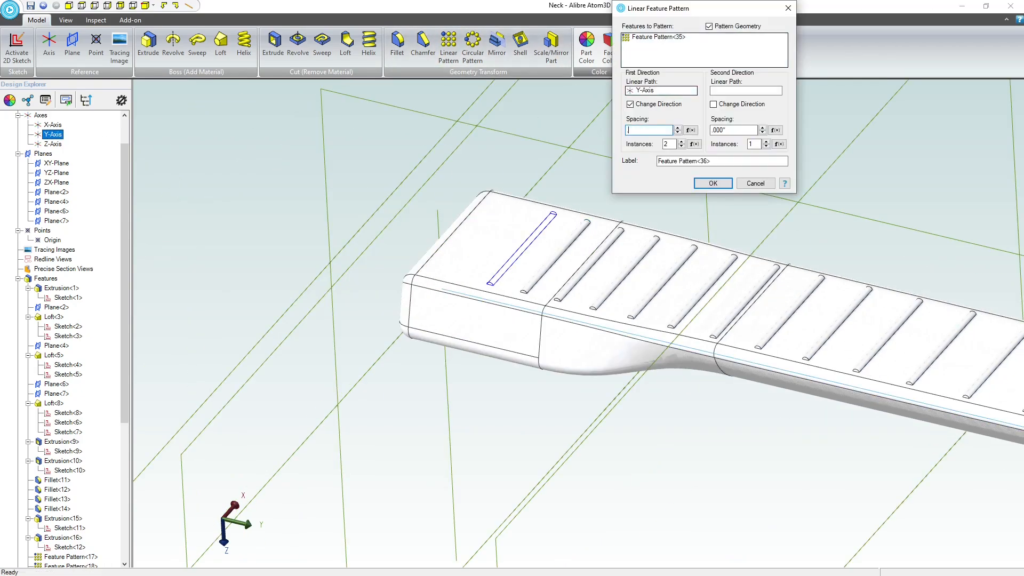
{"action": "left_click", "coordinate": [713, 184]}
Pattern the last two frets along the reversed Y-Axis direction to reach the heel's end face.
{"action": "left_click", "coordinate": [449, 47]}
{"action": "left_click", "coordinate": [53, 135]}
{"action": "left_click", "coordinate": [713, 184]}
{"action": "left_click", "coordinate": [449, 47]}
{"action": "left_click", "coordinate": [52, 134]}
{"action": "left_click_drag", "start_coordinate": [652, 130], "coordinate": [590, 137]}
{"action": "left_click", "coordinate": [713, 184]}
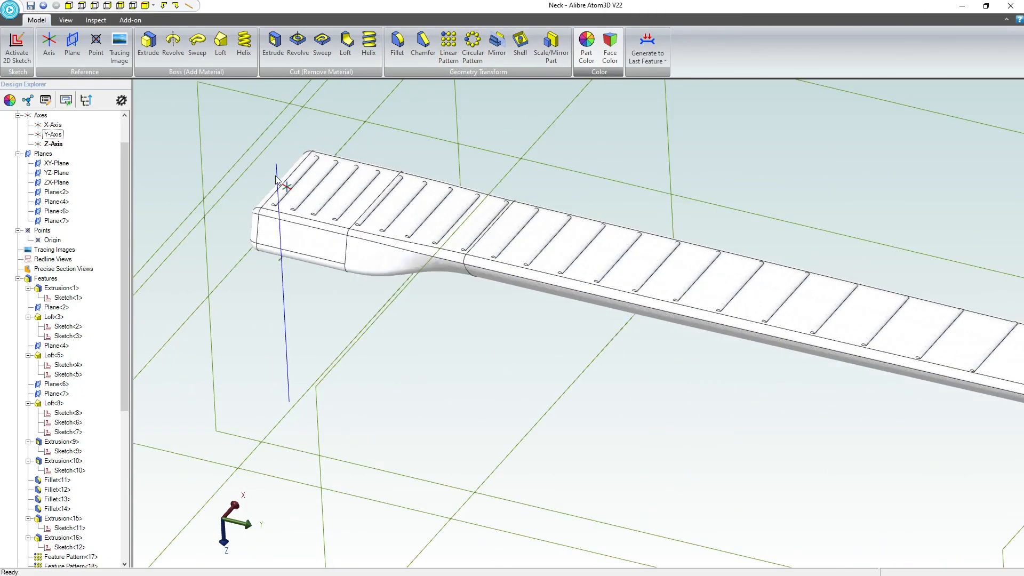
Examine the completed frets along the neck and the room left at the heel end.
{"action": "scroll", "coordinate": [275, 180], "scroll_direction": "up", "scroll_amount": 3}
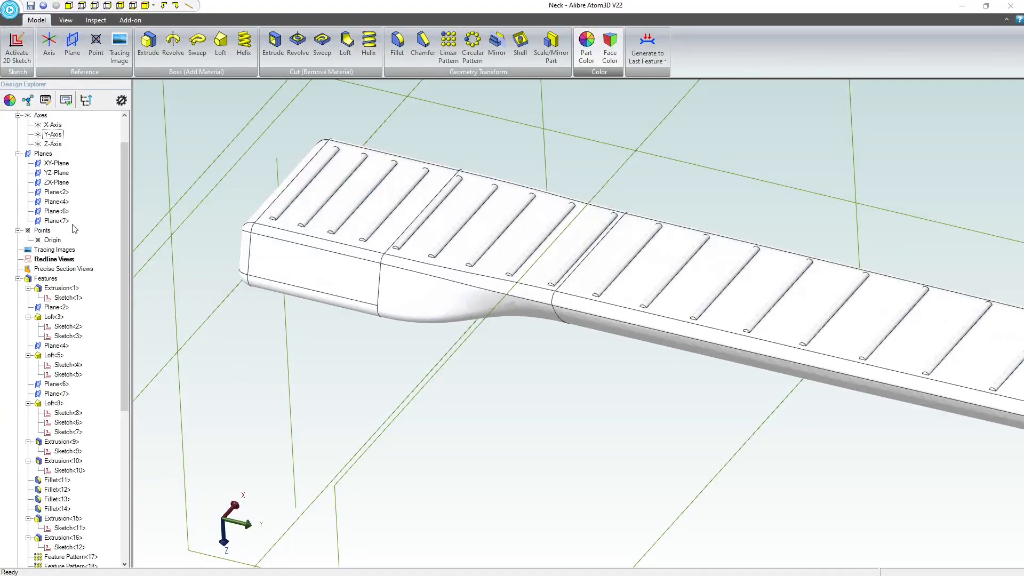
{"action": "scroll", "coordinate": [354, 305], "scroll_direction": "up", "scroll_amount": 3}
{"action": "scroll", "coordinate": [294, 242], "scroll_direction": "down", "scroll_amount": 3}
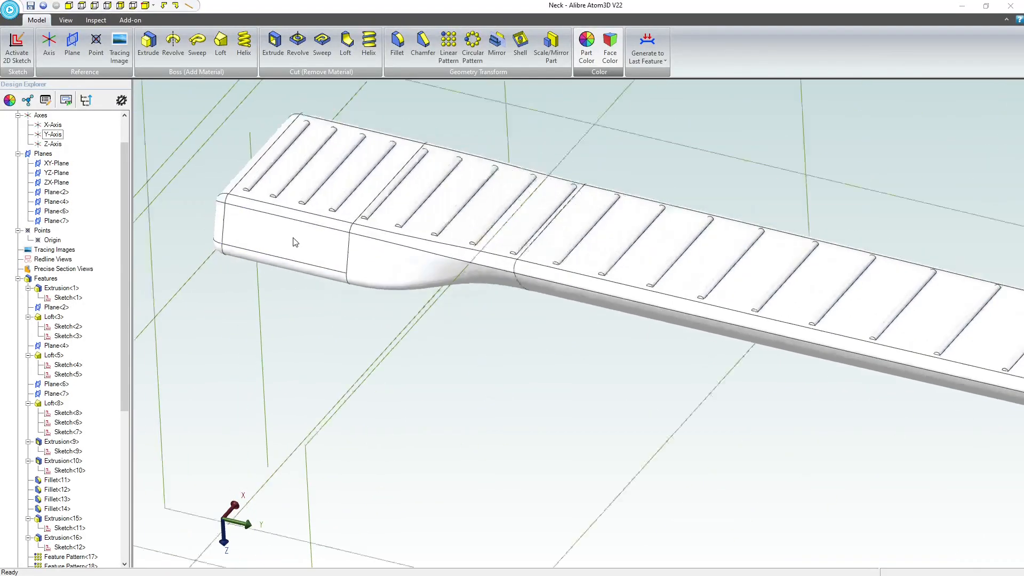
{"action": "scroll", "coordinate": [294, 243], "scroll_direction": "down", "scroll_amount": 3}
{"action": "scroll", "coordinate": [275, 197], "scroll_direction": "up", "scroll_amount": 2}
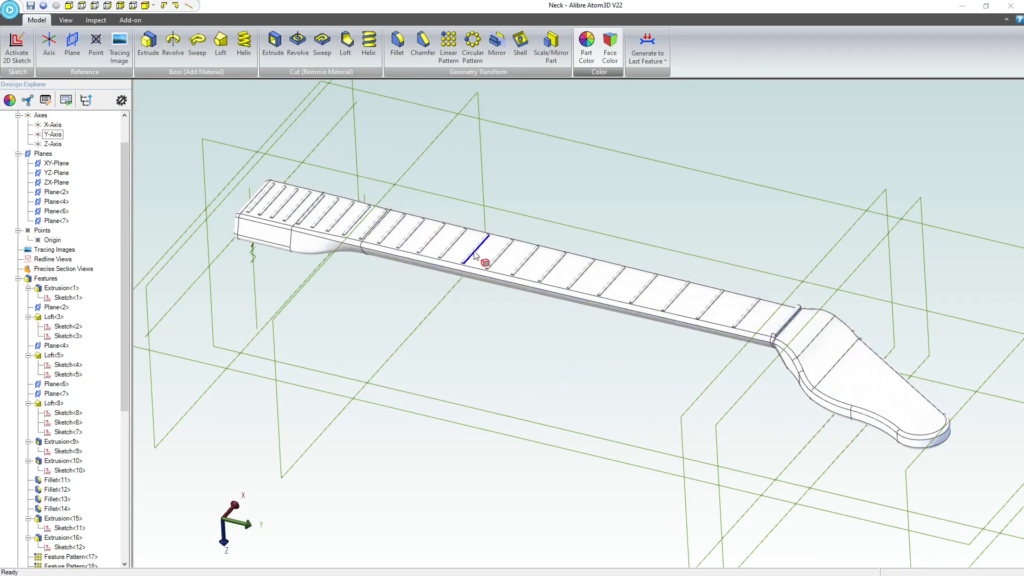
{"action": "scroll", "coordinate": [233, 187], "scroll_direction": "up", "scroll_amount": 3}
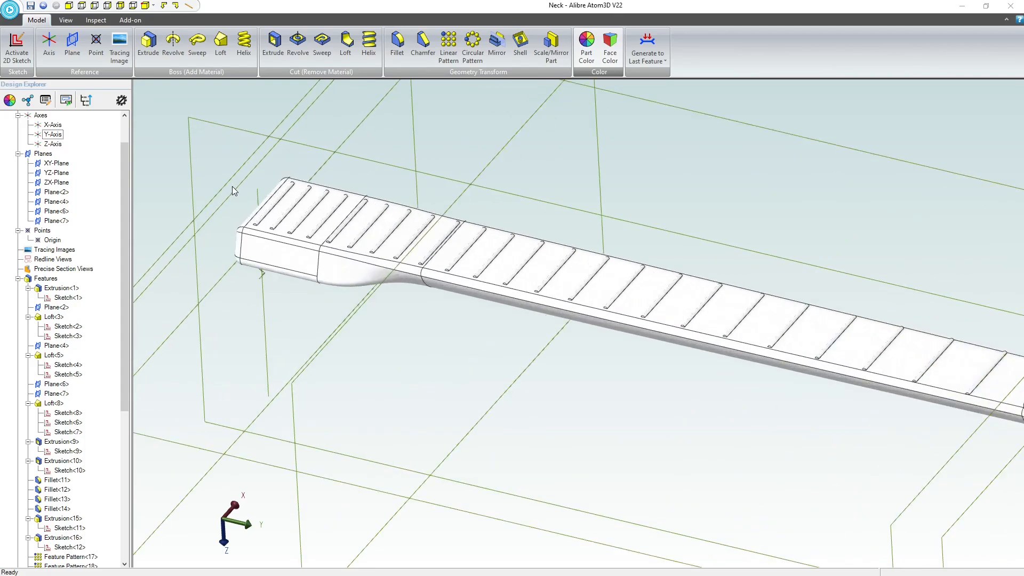
{"action": "scroll", "coordinate": [235, 216], "scroll_direction": "up", "scroll_amount": 2}
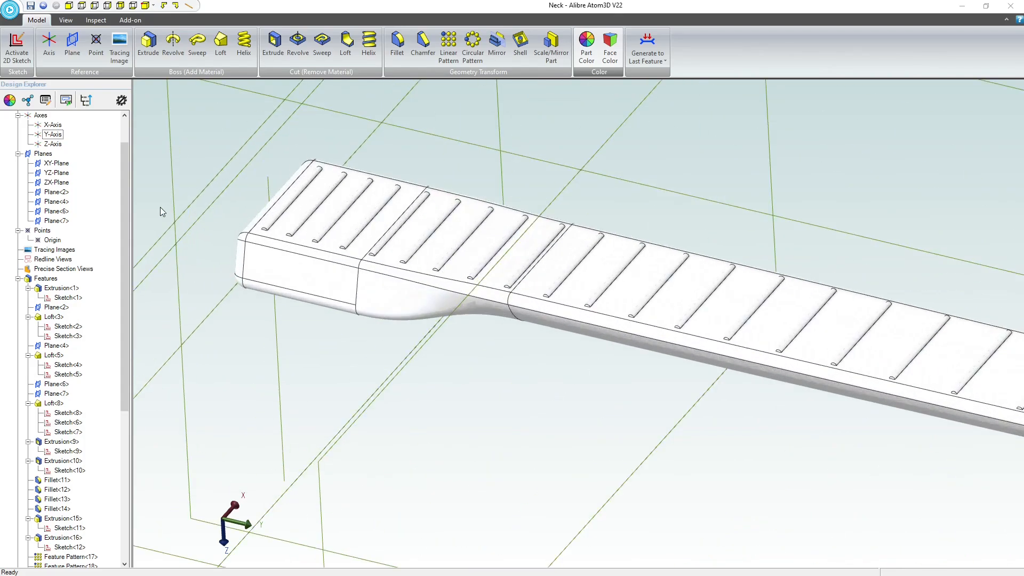
Edit Plane<4>, the plane at the headstock ridge, and increase its offset distance from the ZX-Plane.
{"action": "scroll", "coordinate": [92, 288], "scroll_direction": "down", "scroll_amount": 2}
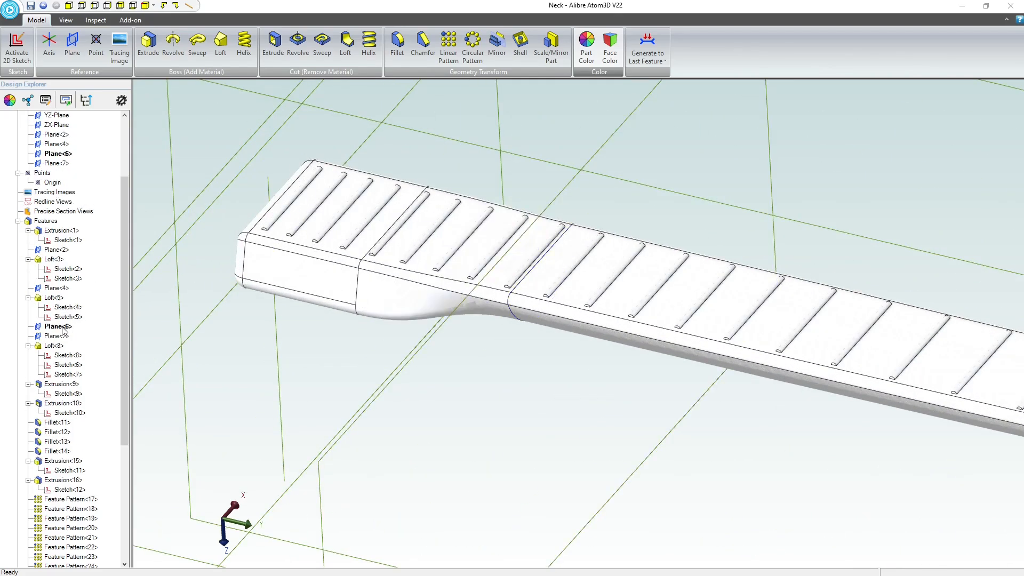
{"action": "scroll", "coordinate": [223, 316], "scroll_direction": "down", "scroll_amount": 5}
{"action": "scroll", "coordinate": [519, 402], "scroll_direction": "up", "scroll_amount": 3}
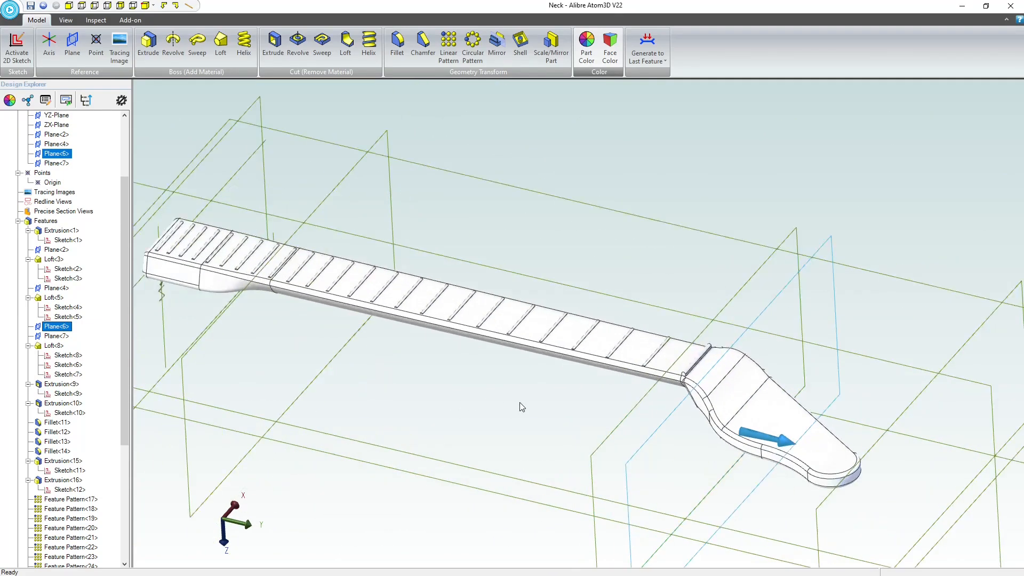
{"action": "mouse_move", "coordinate": [519, 402]}
{"action": "middle_mouse_down"}
{"action": "mouse_move", "coordinate": [506, 393]}
{"action": "mouse_move", "coordinate": [515, 393]}
{"action": "middle_mouse_up"}
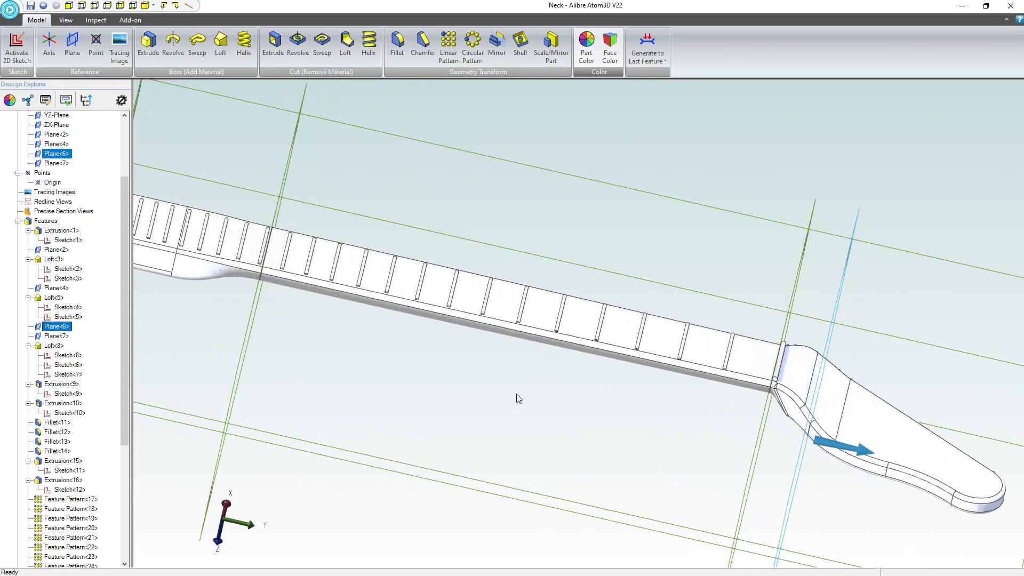
{"action": "left_click", "coordinate": [801, 243]}
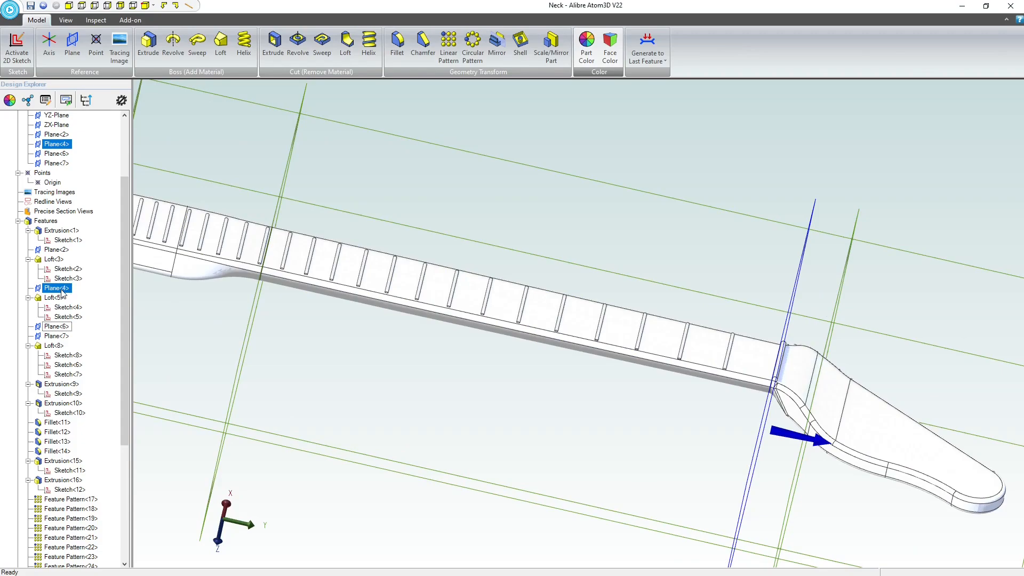
{"action": "middle_click_drag", "start_coordinate": [323, 228], "coordinate": [439, 233]}
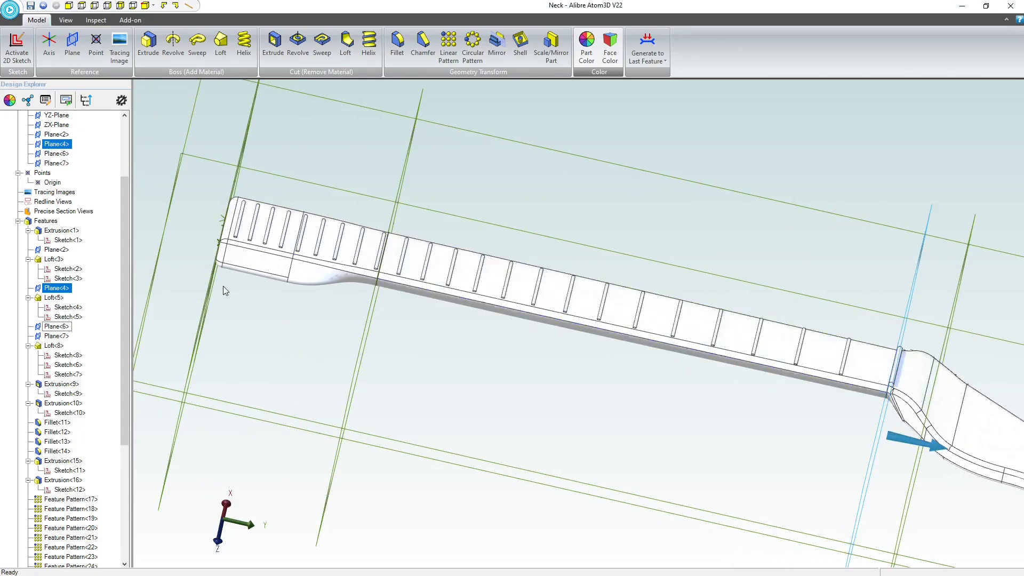
{"action": "right_click", "coordinate": [57, 289]}
{"action": "left_click", "coordinate": [76, 296]}
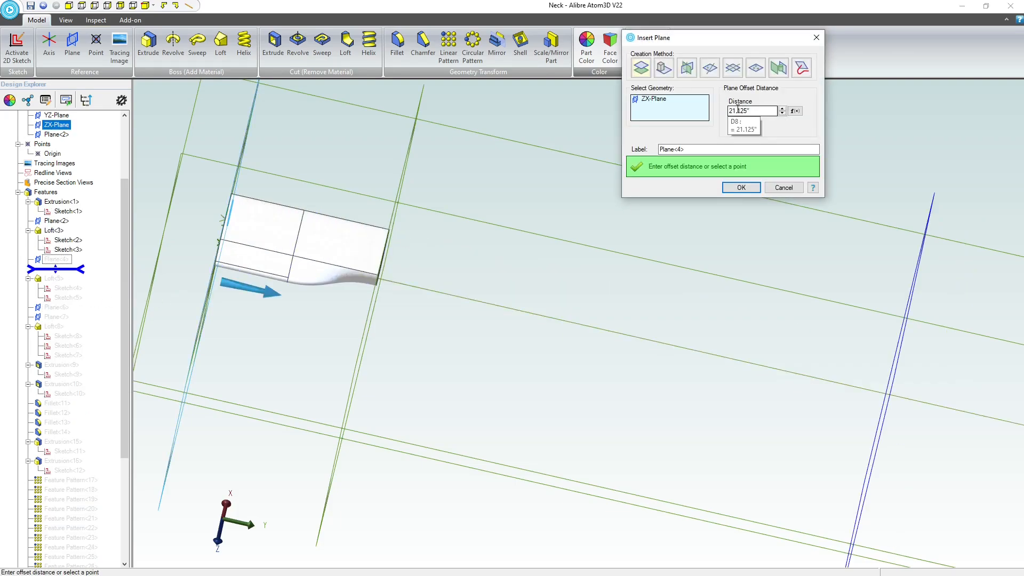
{"action": "left_click", "coordinate": [733, 110]}
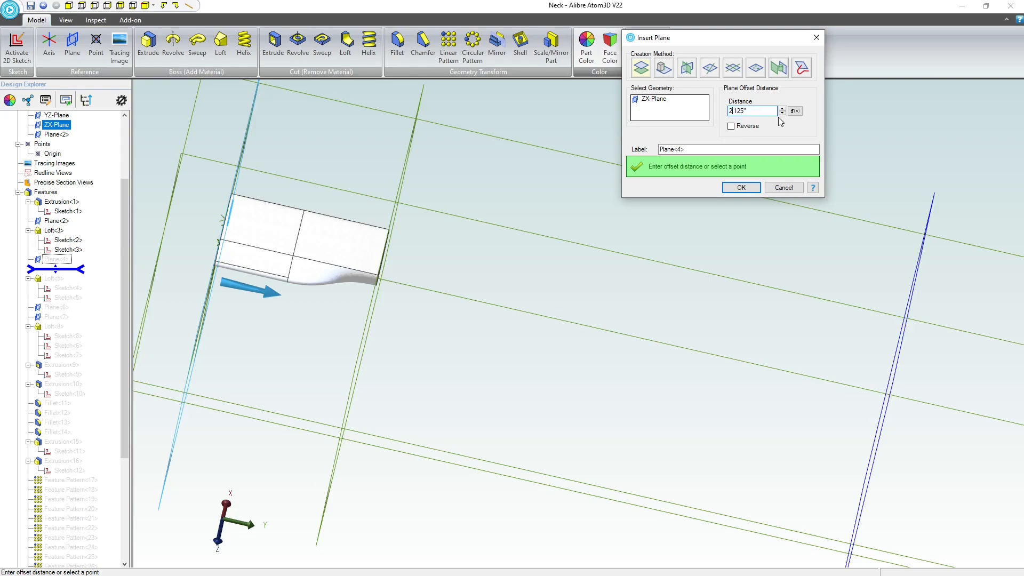
{"action": "left_click", "coordinate": [741, 186]}
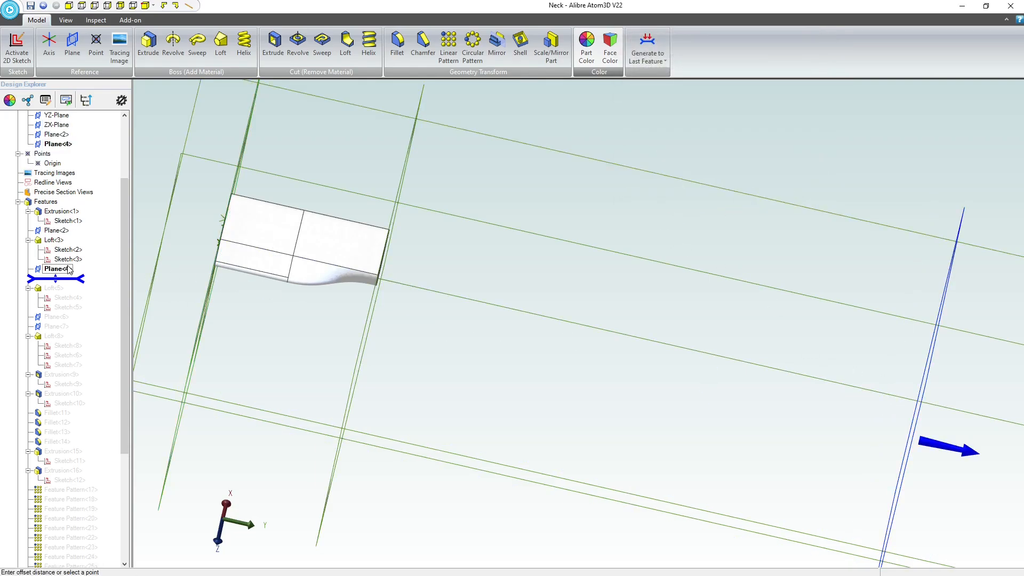
Regenerate the rolled-back features through the last feature pattern with the changed Plane<4> offset.
{"action": "left_click_drag", "start_coordinate": [72, 283], "coordinate": [65, 431]}
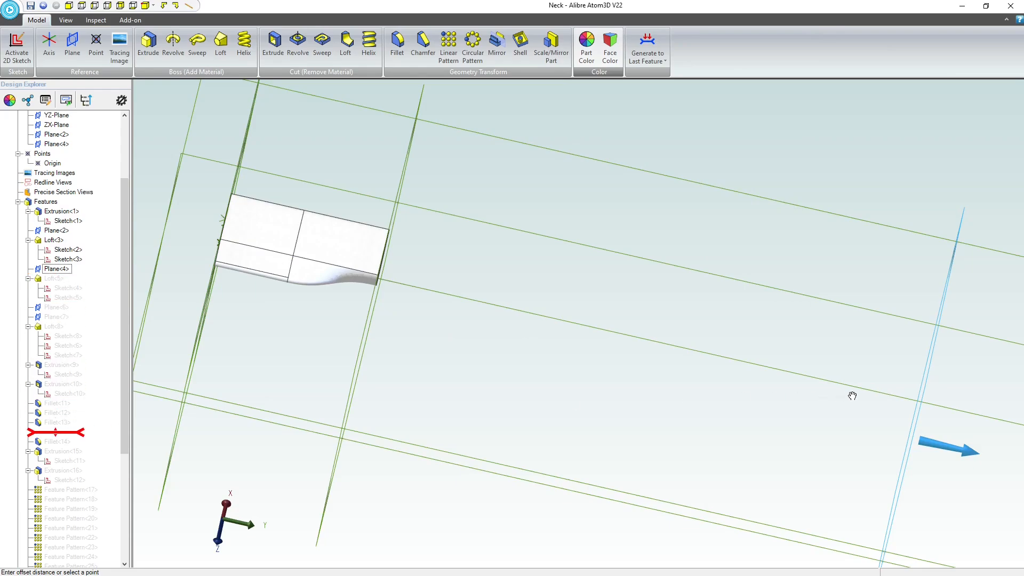
{"action": "scroll", "coordinate": [73, 330], "scroll_direction": "down", "scroll_amount": 6}
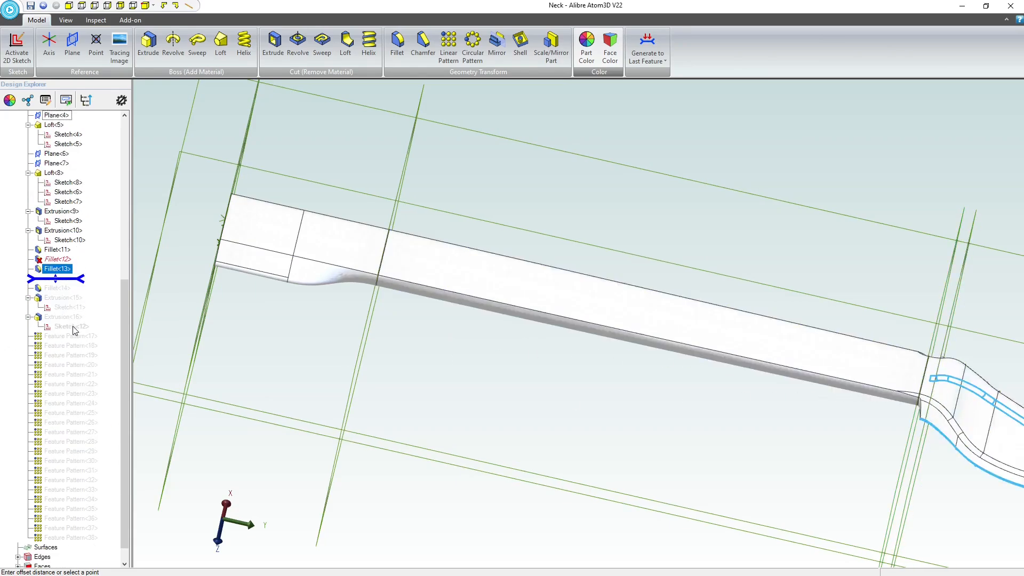
{"action": "left_click_drag", "start_coordinate": [72, 284], "coordinate": [72, 552]}
{"action": "left_click", "coordinate": [642, 54]}
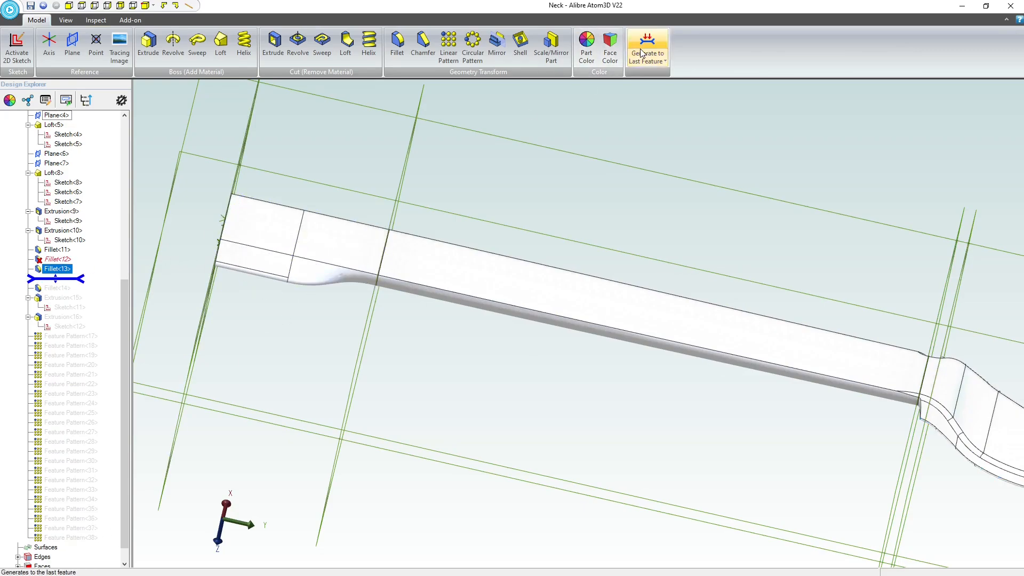
Roll the model history back to just after Fillet<12> and read the fillet's error status.
{"action": "left_click", "coordinate": [63, 260]}
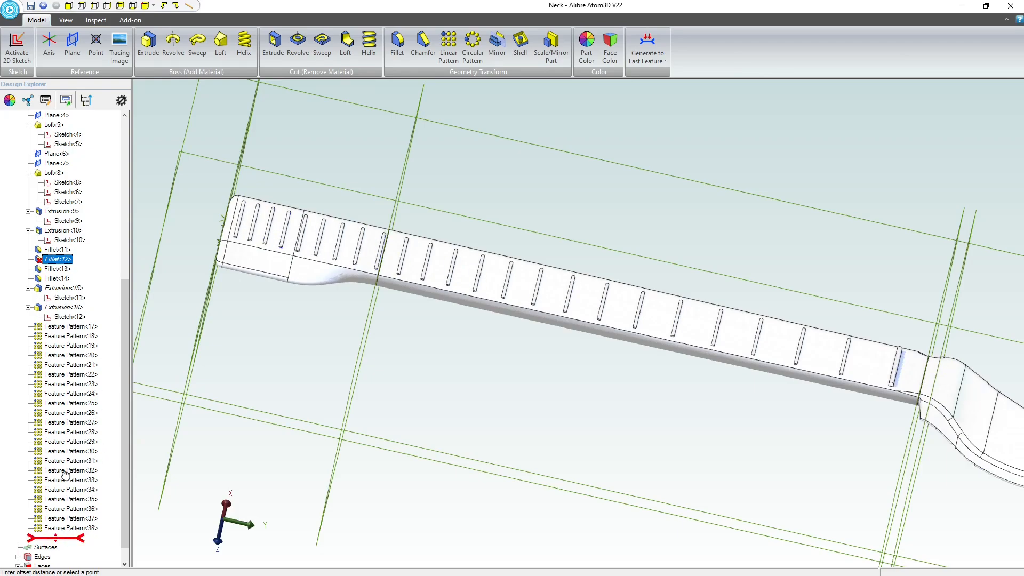
{"action": "left_click_drag", "start_coordinate": [65, 475], "coordinate": [73, 269]}
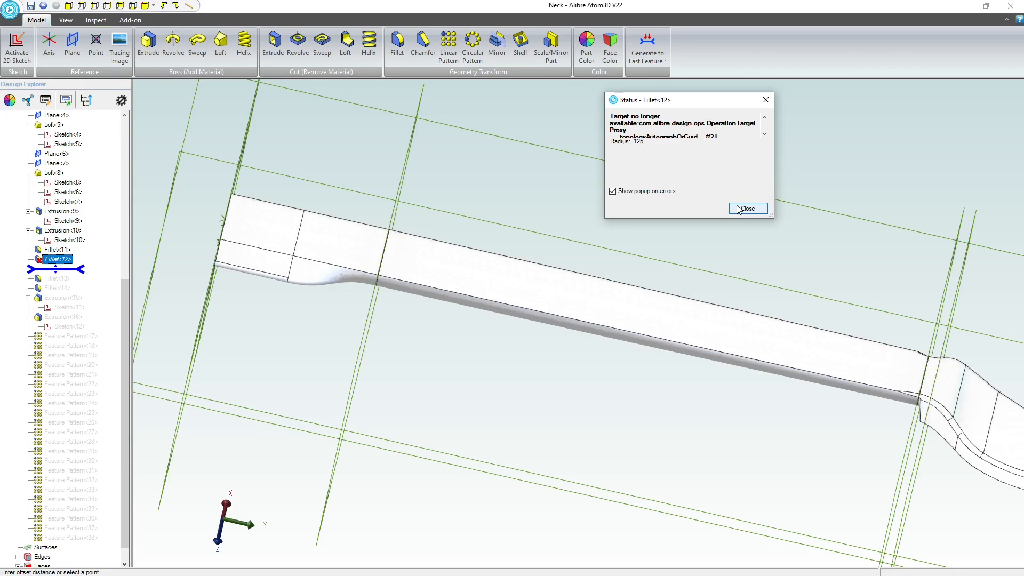
{"action": "mouse_move", "coordinate": [694, 221]}
{"action": "left_mouse_down"}
{"action": "mouse_move", "coordinate": [695, 267]}
{"action": "mouse_move", "coordinate": [695, 233]}
{"action": "left_mouse_up"}
{"action": "left_click", "coordinate": [746, 220]}
{"action": "right_click", "coordinate": [63, 259]}
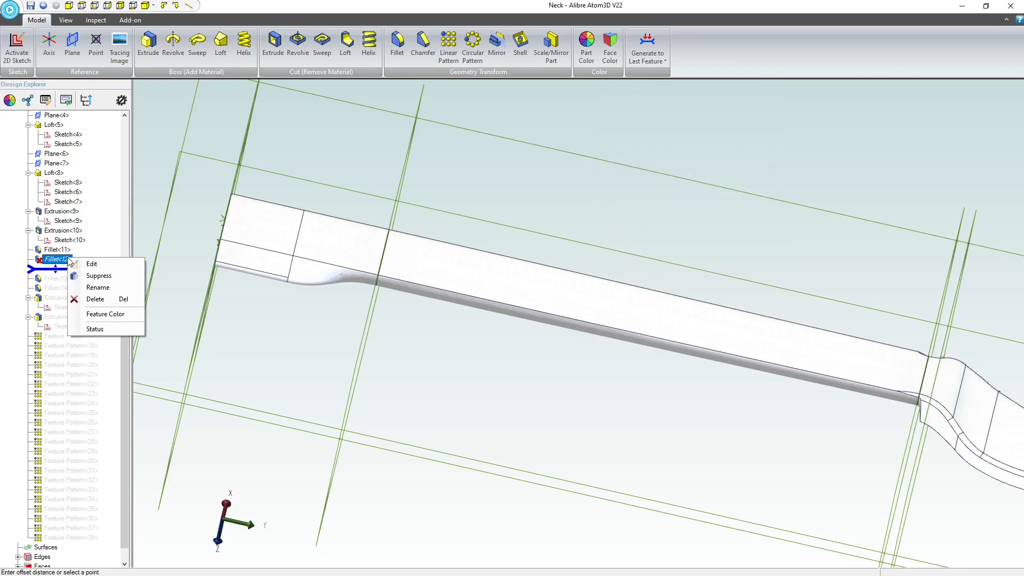
{"action": "left_click", "coordinate": [91, 265]}
{"action": "scroll", "coordinate": [731, 257], "scroll_direction": "down", "scroll_amount": 3}
{"action": "scroll", "coordinate": [741, 337], "scroll_direction": "up", "scroll_amount": 3}
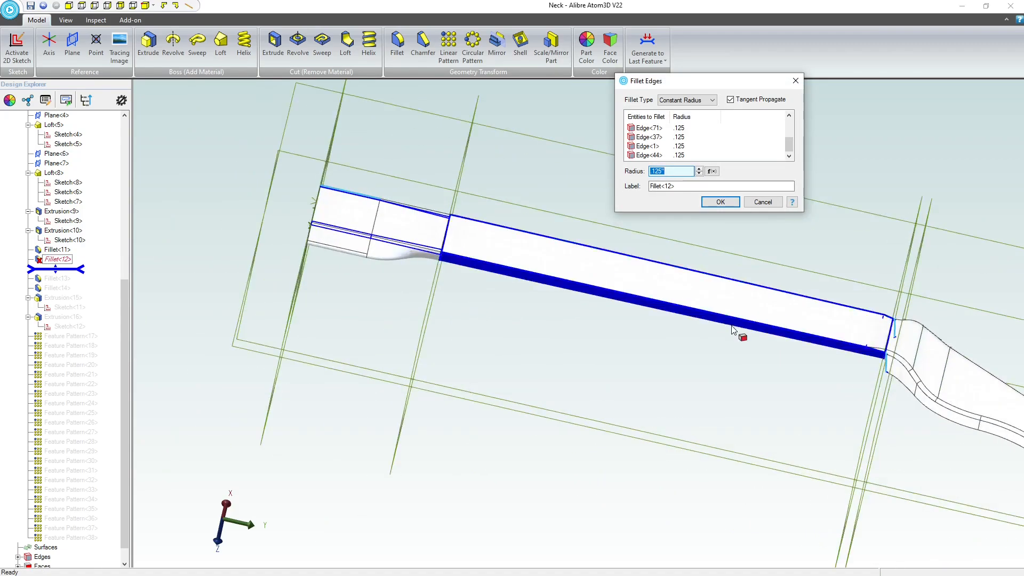
{"action": "middle_click_drag", "start_coordinate": [779, 361], "coordinate": [807, 320]}
{"action": "scroll", "coordinate": [861, 148], "scroll_direction": "up", "scroll_amount": 5}
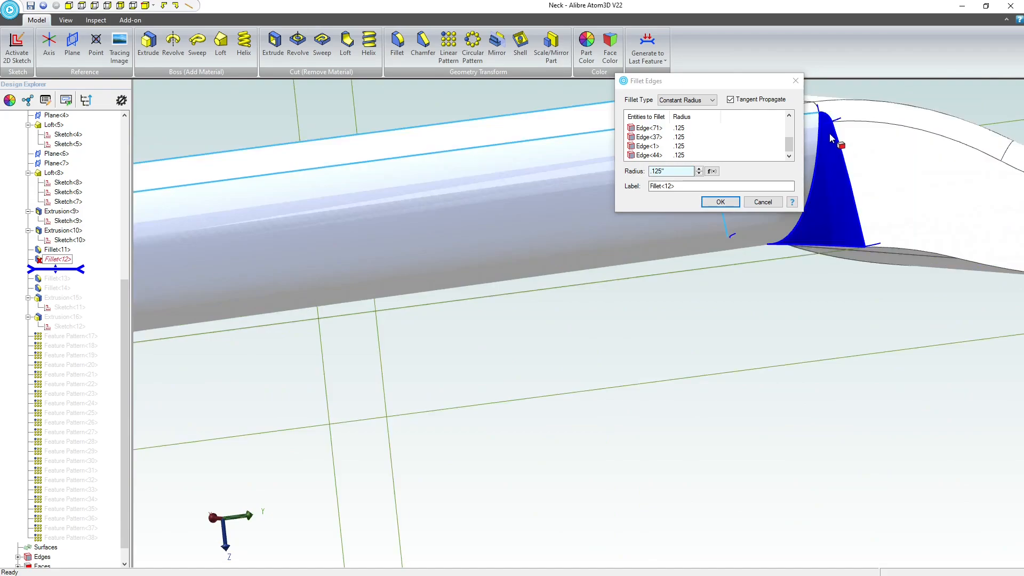
{"action": "middle_click_drag", "start_coordinate": [844, 243], "coordinate": [824, 252]}
{"action": "scroll", "coordinate": [824, 252], "scroll_direction": "down", "scroll_amount": 3}
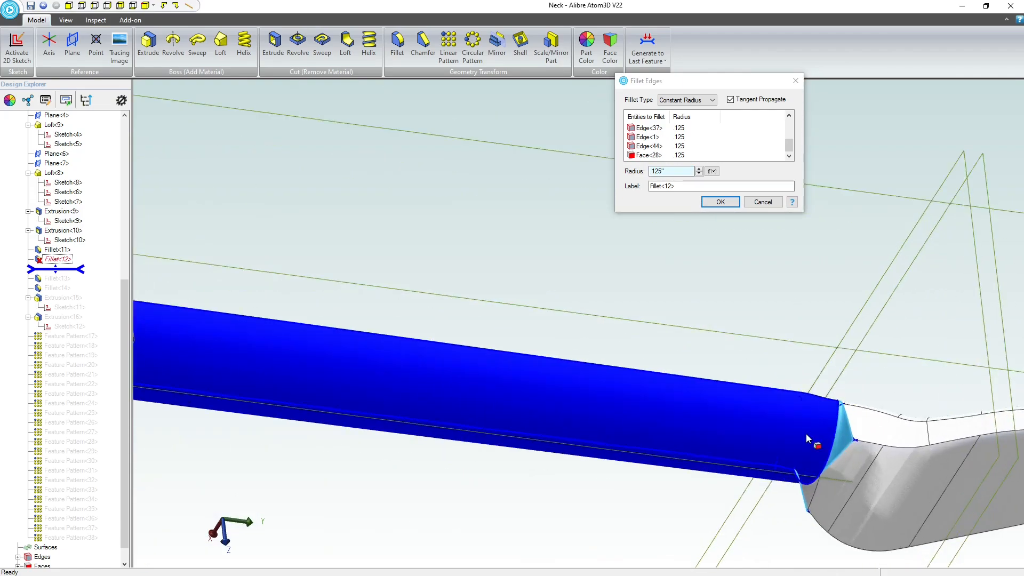
{"action": "scroll", "coordinate": [806, 434], "scroll_direction": "up", "scroll_amount": 4}
{"action": "middle_click_drag", "start_coordinate": [810, 446], "coordinate": [784, 298]}
{"action": "left_click", "coordinate": [753, 201]}
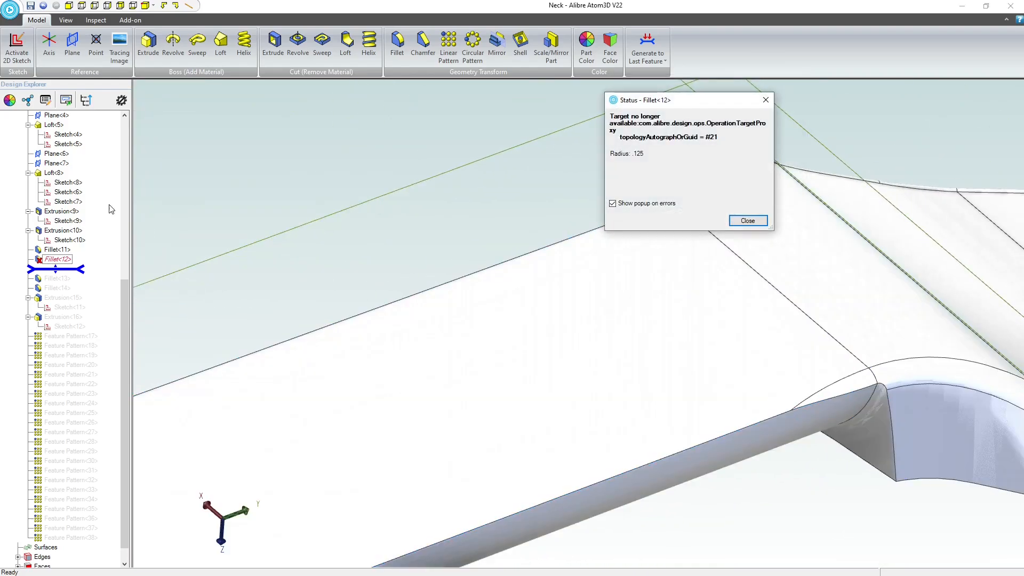
{"action": "left_click", "coordinate": [745, 222]}
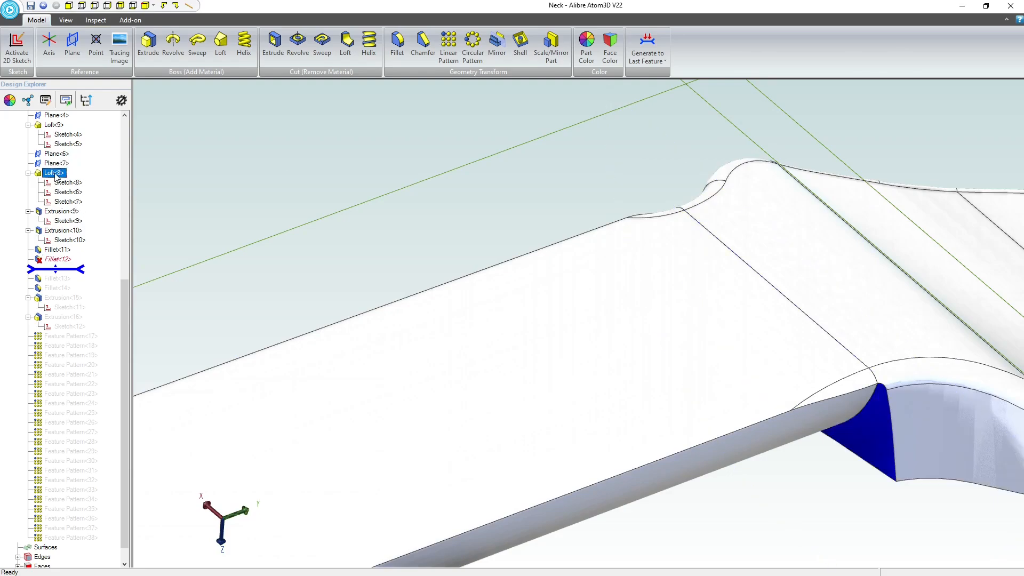
Examine Loft<8>'s profile sketches to find which one lies at the neck-to-headstock transition.
{"action": "left_click", "coordinate": [60, 184]}
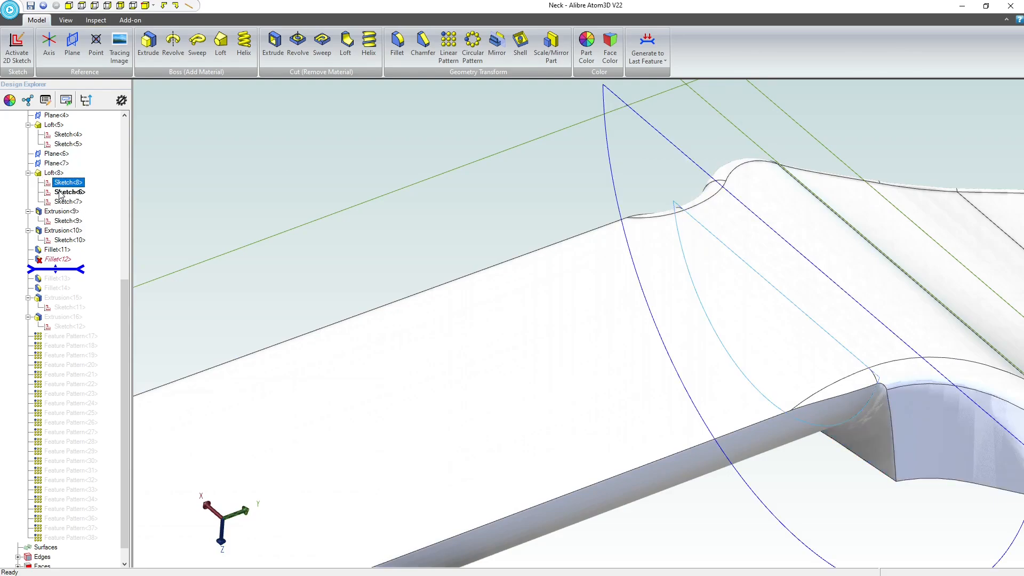
{"action": "left_click", "coordinate": [59, 193]}
{"action": "left_click", "coordinate": [60, 202]}
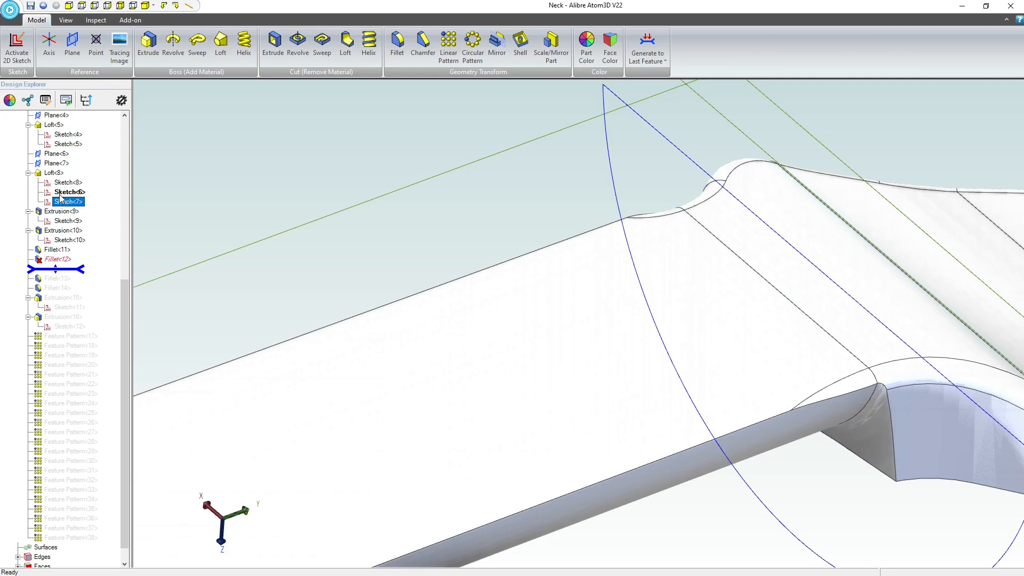
{"action": "left_click", "coordinate": [60, 194]}
{"action": "scroll", "coordinate": [344, 166], "scroll_direction": "down", "scroll_amount": 5}
{"action": "mouse_move", "coordinate": [435, 215]}
{"action": "middle_mouse_down"}
{"action": "mouse_move", "coordinate": [420, 217]}
{"action": "mouse_move", "coordinate": [457, 242]}
{"action": "mouse_move", "coordinate": [497, 240]}
{"action": "middle_mouse_up"}
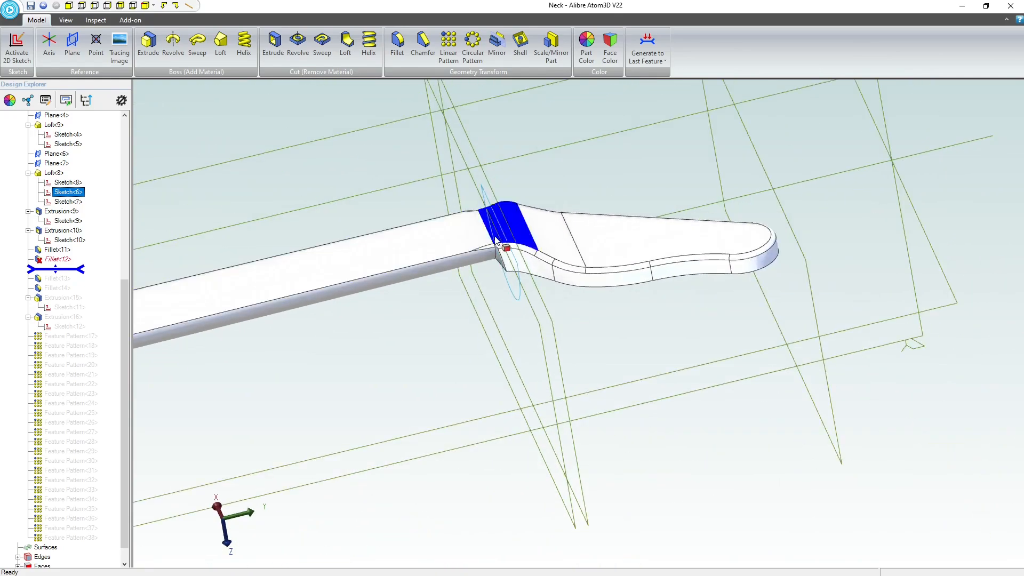
Set Plane<6>'s offset from the ZX-Plane to 23.500" and regenerate the features through the last feature pattern.
{"action": "left_click", "coordinate": [481, 162]}
{"action": "right_click", "coordinate": [481, 161]}
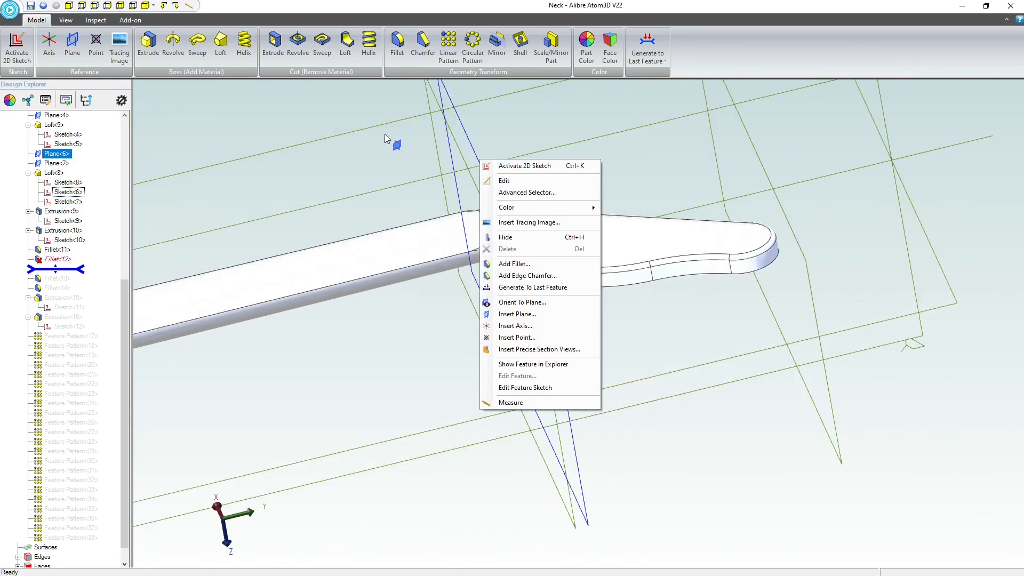
{"action": "left_click", "coordinate": [393, 144]}
{"action": "left_click", "coordinate": [480, 165]}
{"action": "right_click", "coordinate": [480, 166]}
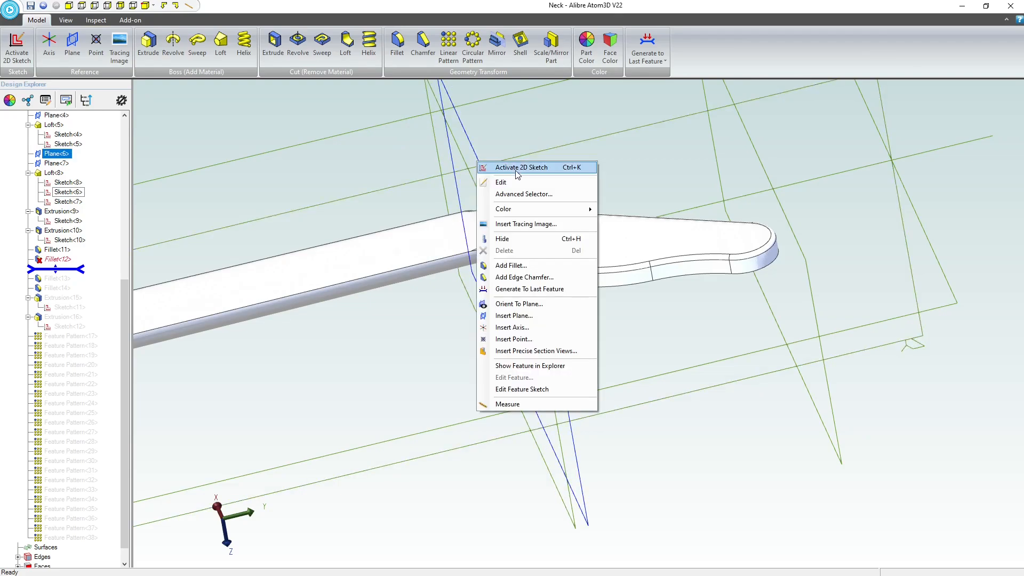
{"action": "left_click", "coordinate": [502, 182]}
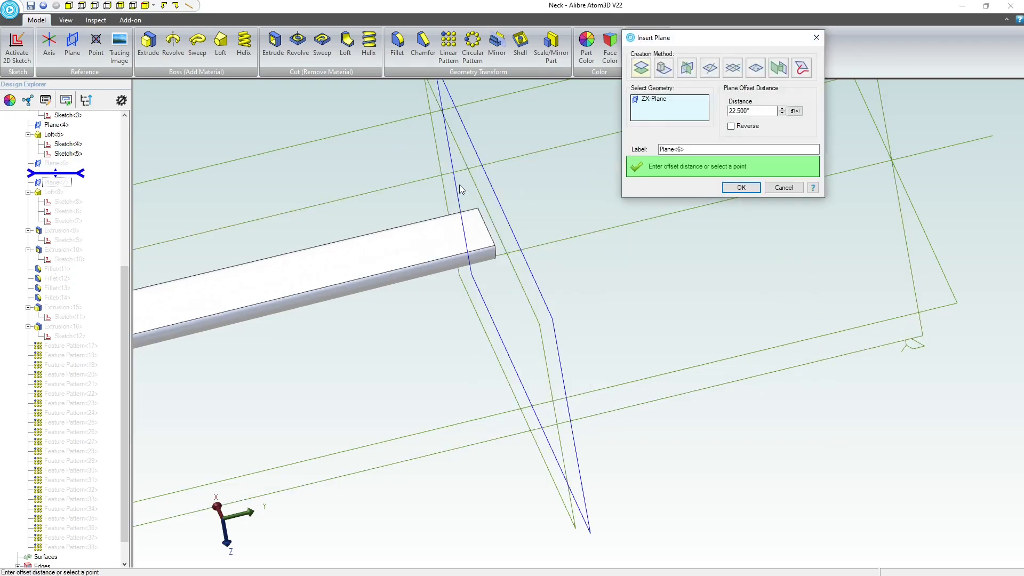
{"action": "left_click", "coordinate": [733, 111]}
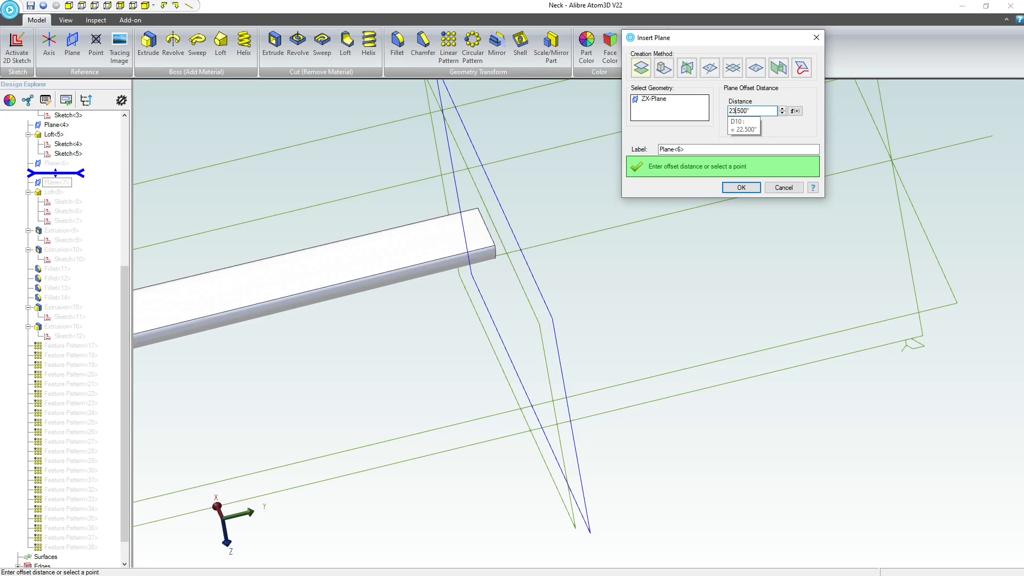
{"action": "left_click", "coordinate": [740, 188]}
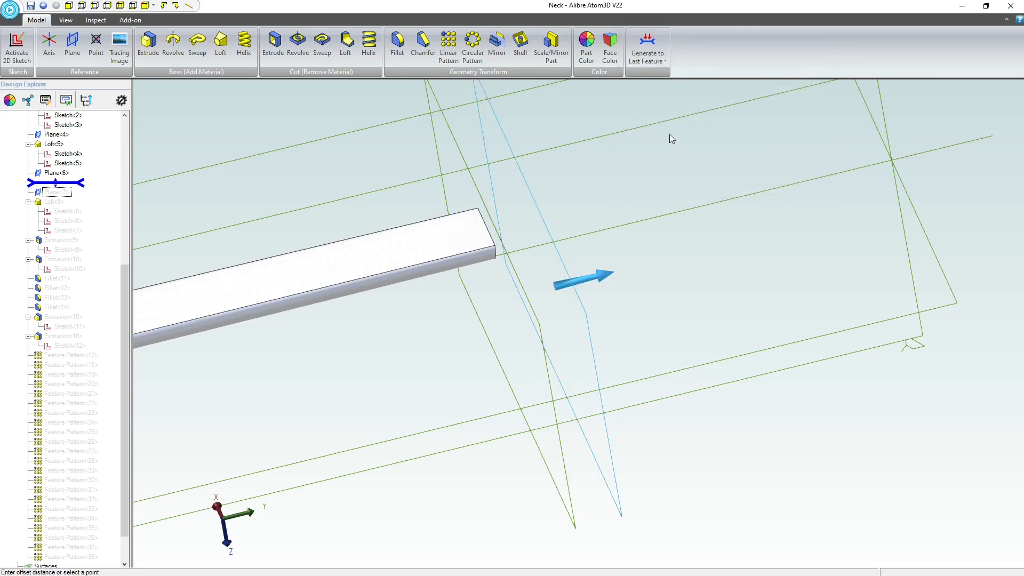
{"action": "mouse_move", "coordinate": [56, 182]}
{"action": "left_mouse_down"}
{"action": "mouse_move", "coordinate": [80, 341]}
{"action": "mouse_move", "coordinate": [44, 573]}
{"action": "left_mouse_up"}
{"action": "left_click_drag", "start_coordinate": [50, 538], "coordinate": [57, 521]}
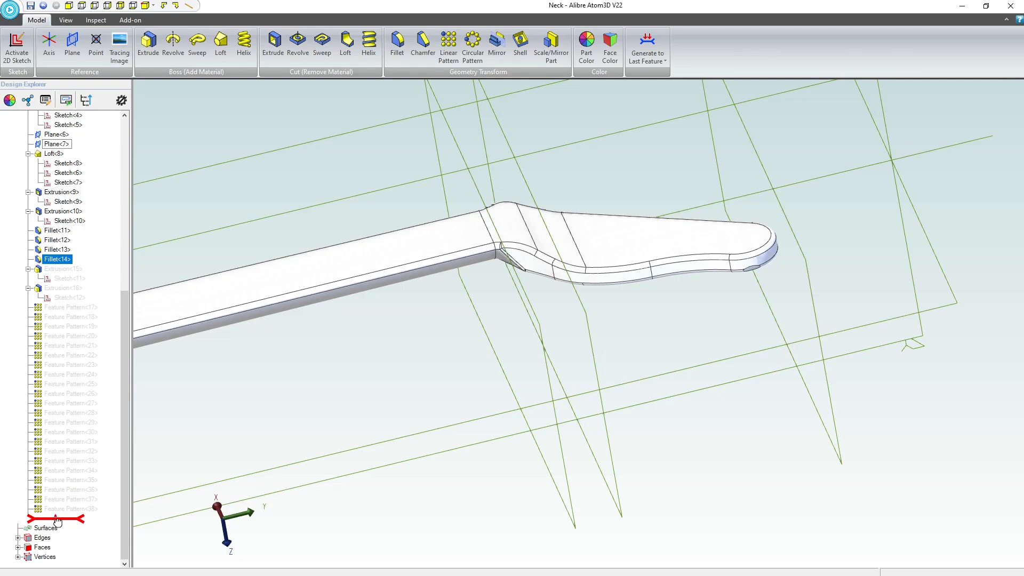
Set Plane<7>, at the headstock tip, to a 31.000" offset from the ZX-Plane and regenerate the model to its last feature.
{"action": "middle_click_drag", "start_coordinate": [868, 254], "coordinate": [834, 255]}
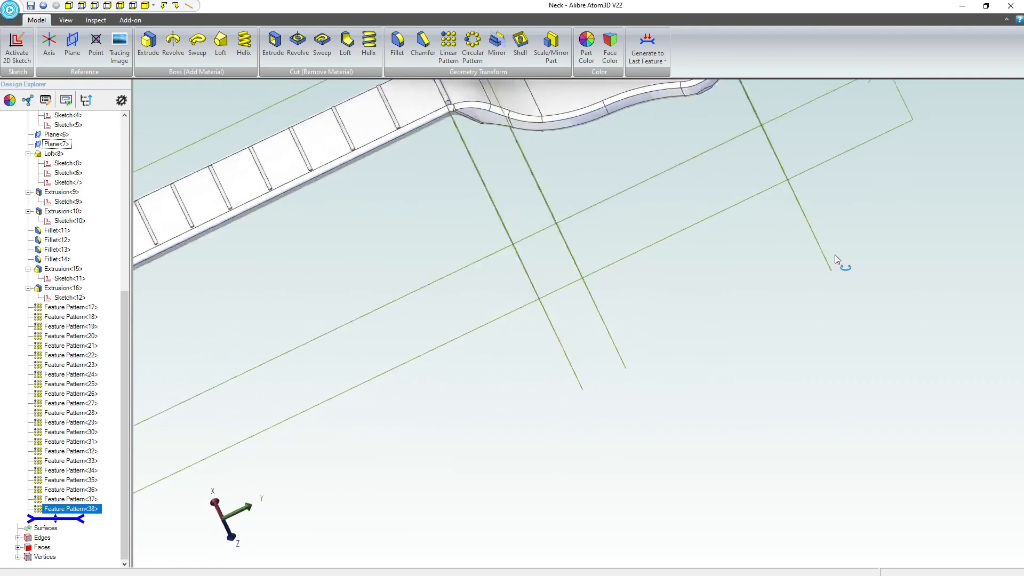
{"action": "scroll", "coordinate": [833, 257], "scroll_direction": "down", "scroll_amount": 2}
{"action": "scroll", "coordinate": [783, 105], "scroll_direction": "up", "scroll_amount": 3}
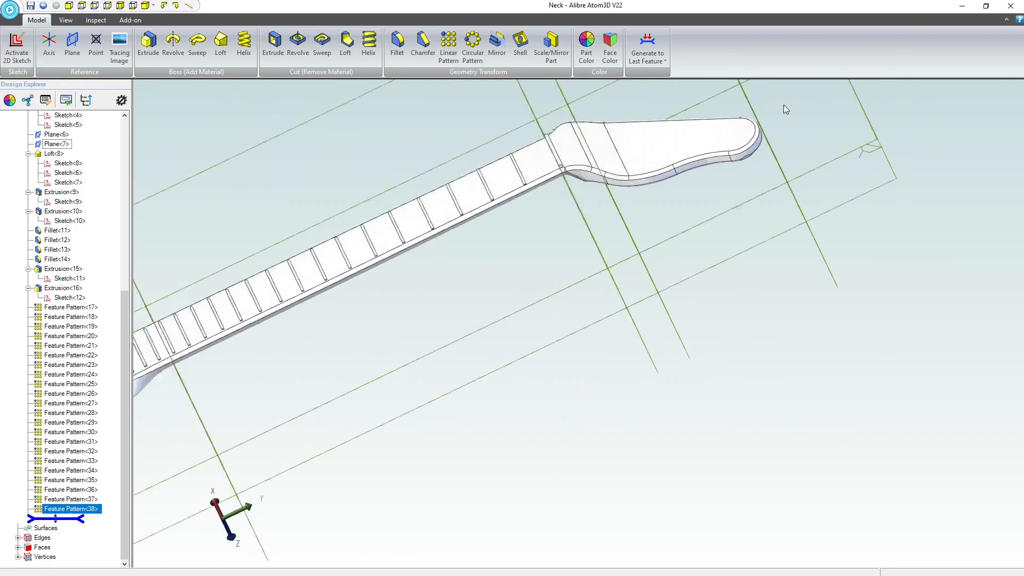
{"action": "left_click", "coordinate": [753, 124]}
{"action": "right_click", "coordinate": [734, 95]}
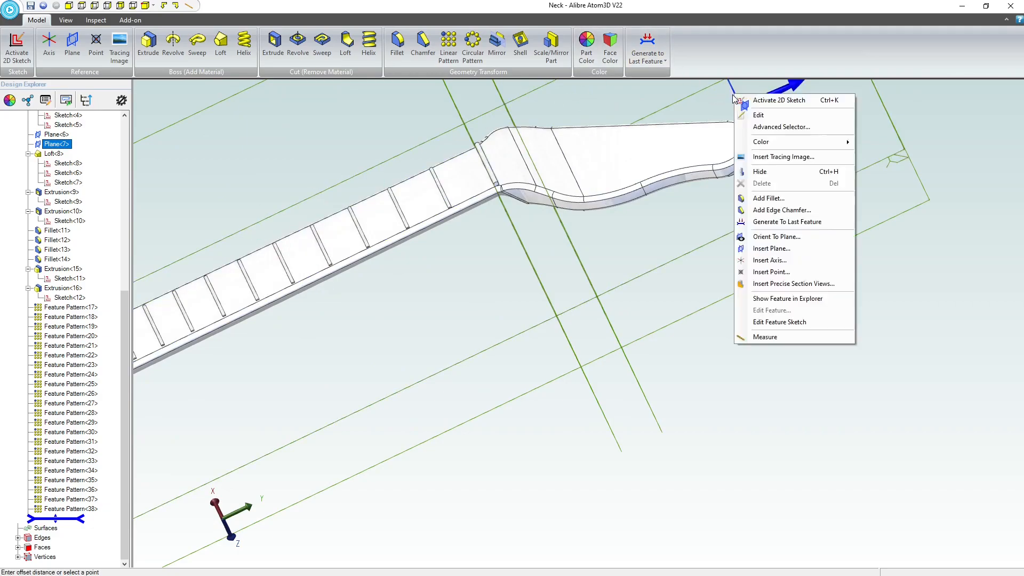
{"action": "left_click", "coordinate": [758, 116]}
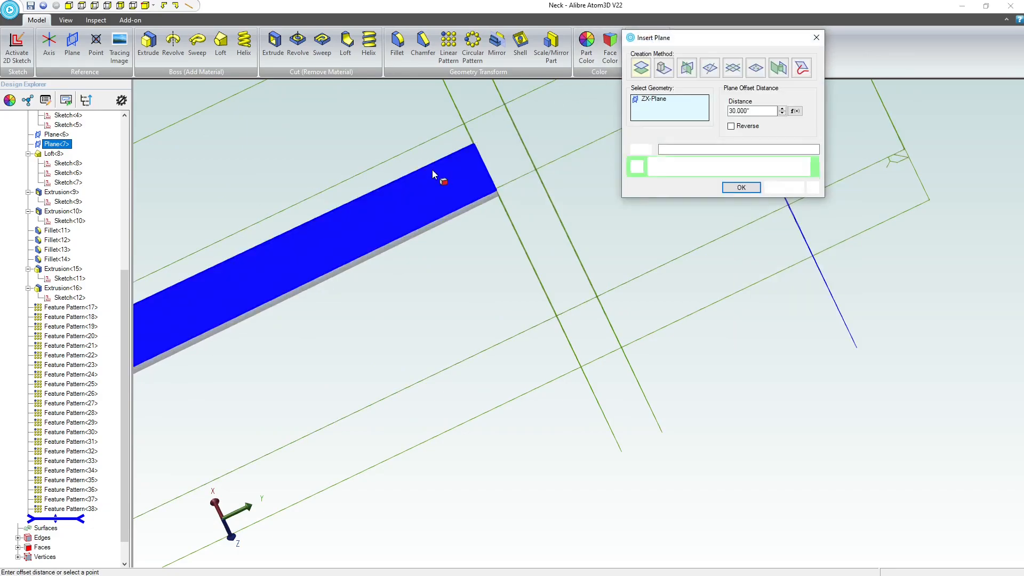
{"action": "left_click", "coordinate": [735, 111]}
{"action": "key", "text": "BackSpace"}
{"action": "type", "text": "1."}
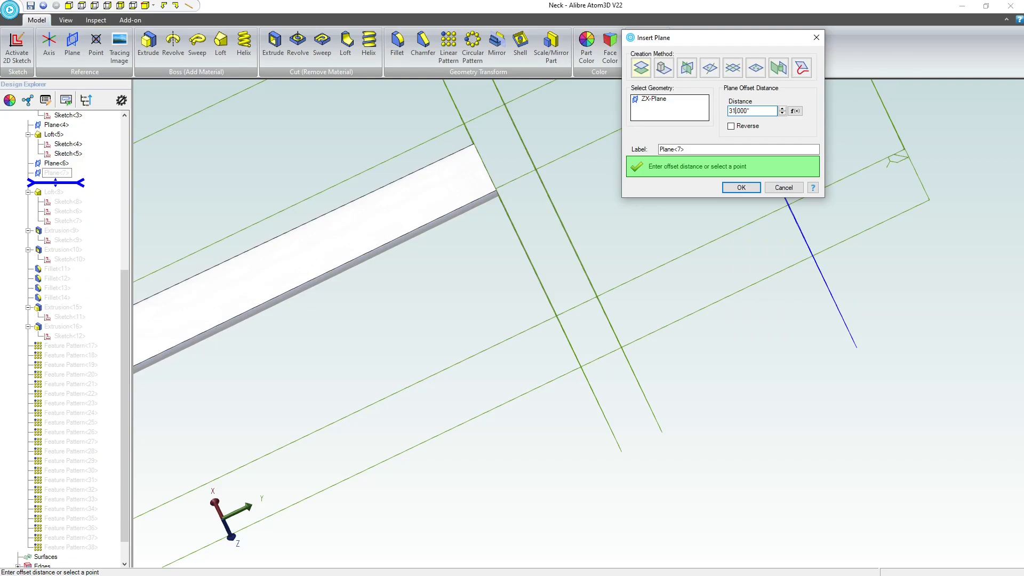
{"action": "left_click", "coordinate": [742, 187]}
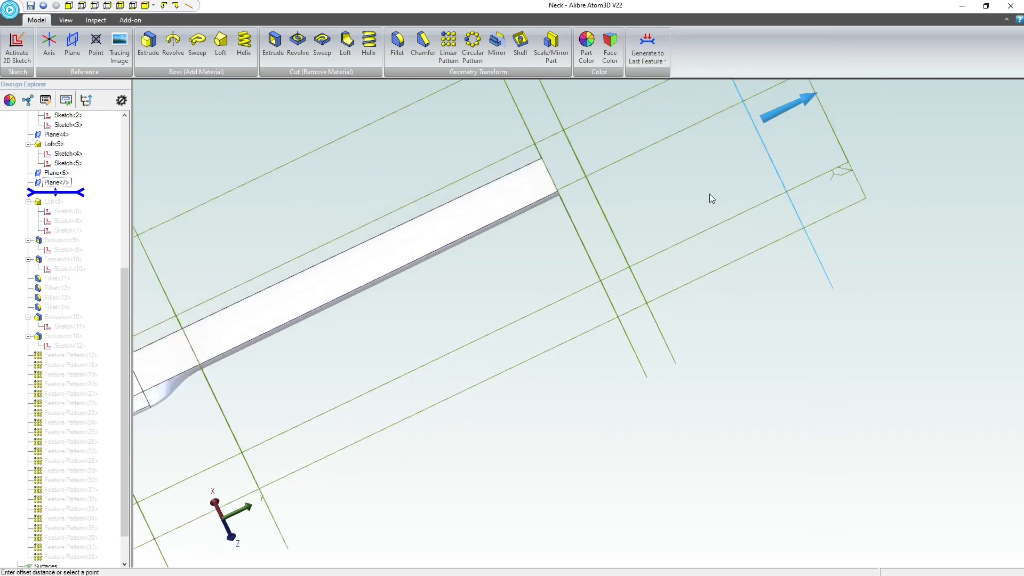
{"action": "scroll", "coordinate": [599, 263], "scroll_direction": "down", "scroll_amount": 3}
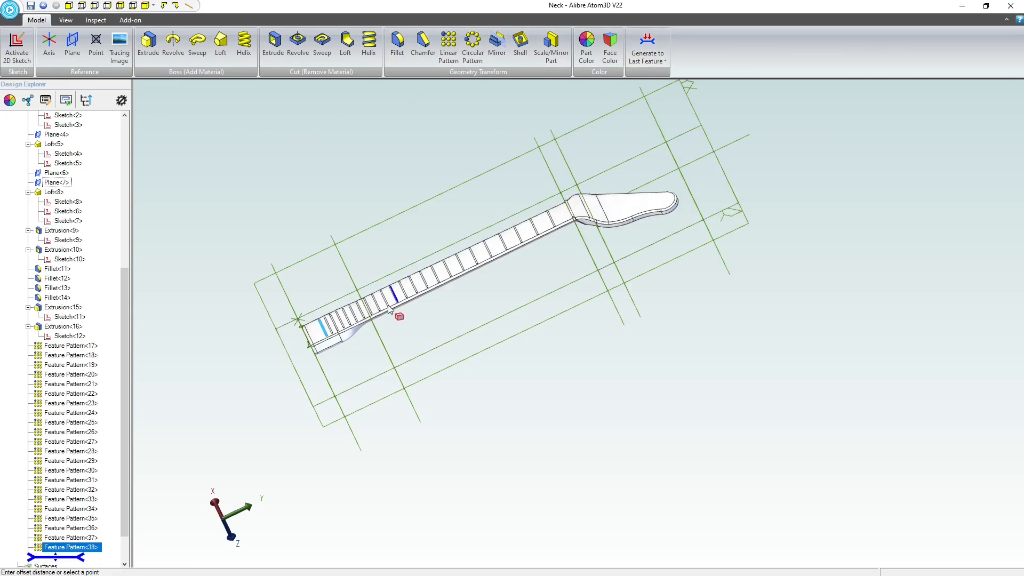
Examine the fret spacing along the lengthened neck and the empty space left at the heel end.
{"action": "scroll", "coordinate": [366, 319], "scroll_direction": "up", "scroll_amount": 3}
{"action": "mouse_move", "coordinate": [500, 361]}
{"action": "middle_mouse_down"}
{"action": "mouse_move", "coordinate": [513, 352]}
{"action": "mouse_move", "coordinate": [503, 345]}
{"action": "mouse_move", "coordinate": [492, 357]}
{"action": "middle_mouse_up"}
{"action": "scroll", "coordinate": [52, 283], "scroll_direction": "up", "scroll_amount": 3}
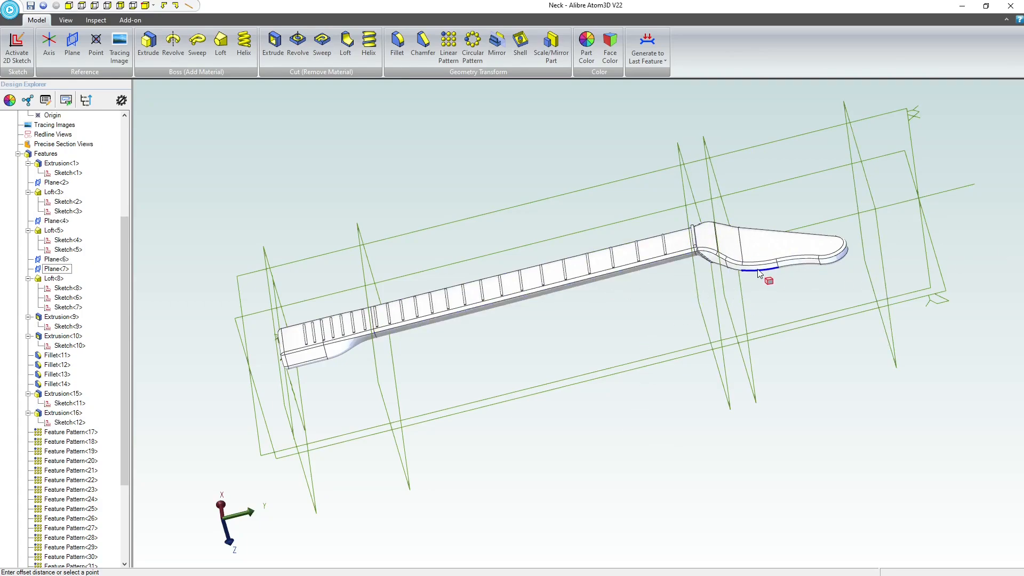
{"action": "mouse_move", "coordinate": [682, 292]}
{"action": "middle_mouse_down"}
{"action": "mouse_move", "coordinate": [694, 283]}
{"action": "mouse_move", "coordinate": [667, 298]}
{"action": "mouse_move", "coordinate": [680, 299]}
{"action": "middle_mouse_up"}
{"action": "scroll", "coordinate": [213, 346], "scroll_direction": "up", "scroll_amount": 8}
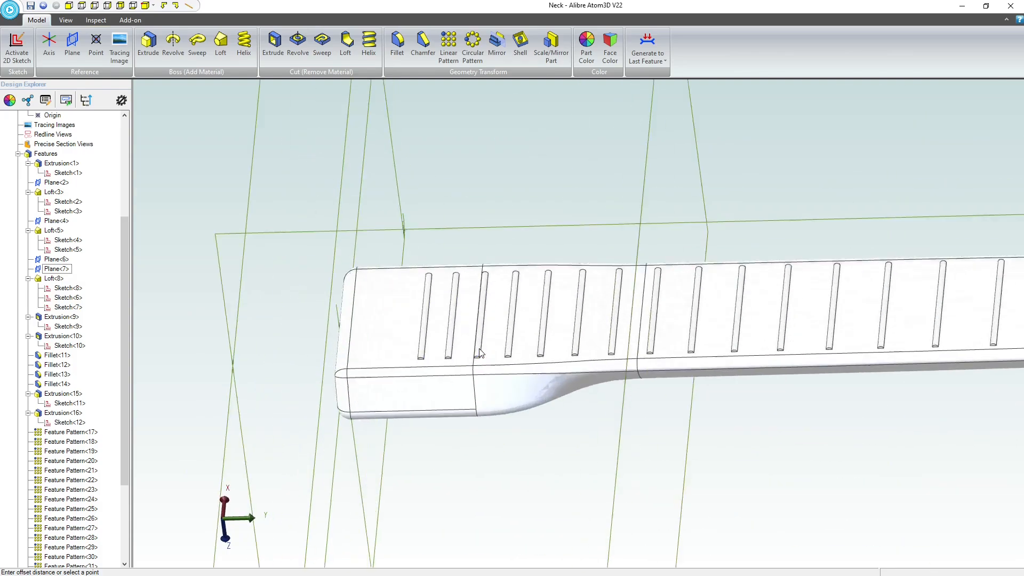
{"action": "scroll", "coordinate": [407, 326], "scroll_direction": "up", "scroll_amount": 1}
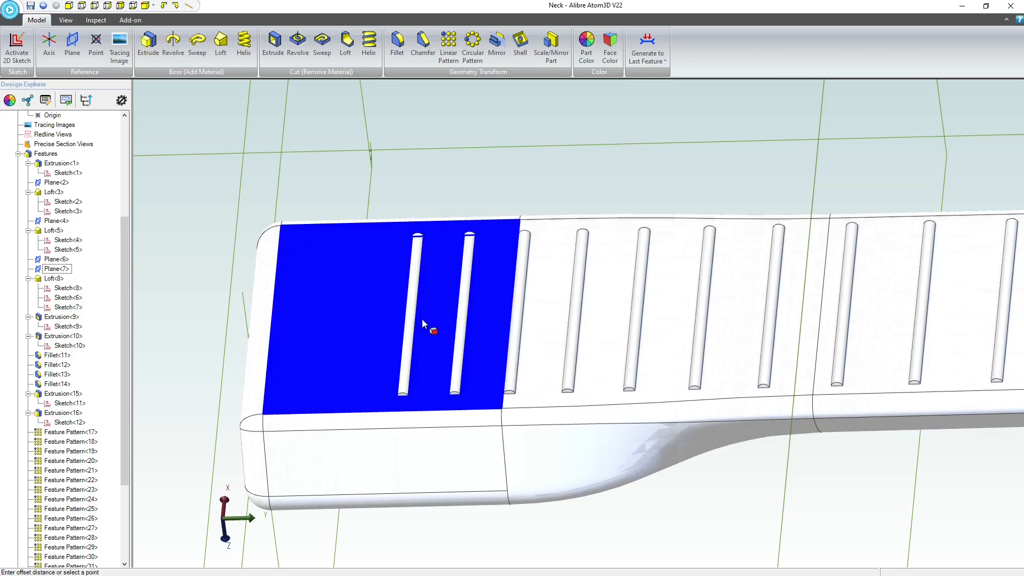
{"action": "scroll", "coordinate": [425, 320], "scroll_direction": "down", "scroll_amount": 6}
{"action": "middle_click_drag", "start_coordinate": [431, 316], "coordinate": [439, 320]}
{"action": "scroll", "coordinate": [706, 288], "scroll_direction": "up", "scroll_amount": 5}
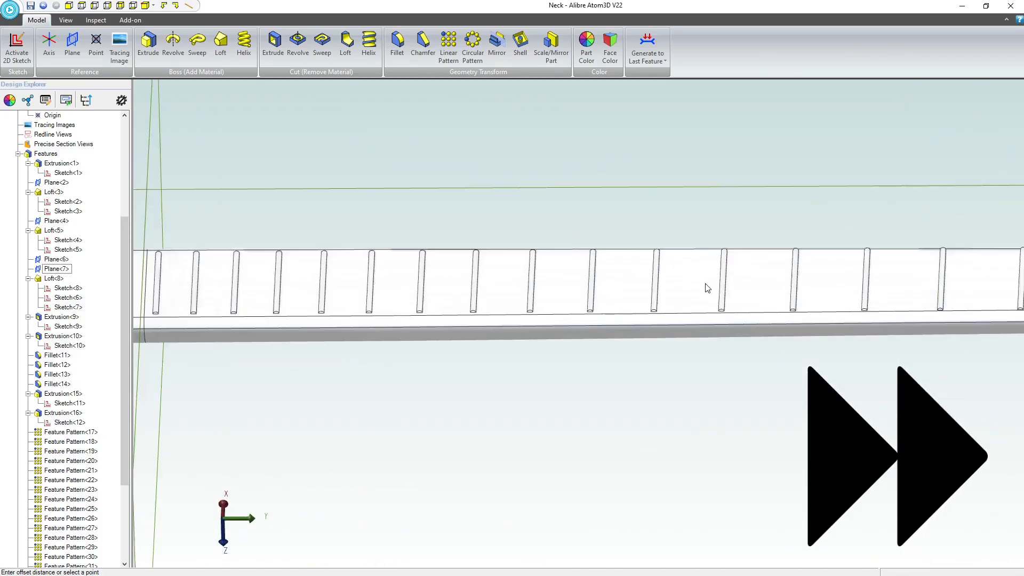
{"action": "scroll", "coordinate": [706, 288], "scroll_direction": "down", "scroll_amount": 5}
{"action": "scroll", "coordinate": [295, 259], "scroll_direction": "up", "scroll_amount": 8}
{"action": "scroll", "coordinate": [388, 297], "scroll_direction": "down", "scroll_amount": 8}
{"action": "middle_click_drag", "start_coordinate": [388, 297], "coordinate": [330, 299]}
Add two more two-instance linear patterns that continue the last fret toward the heel's end face.
{"action": "scroll", "coordinate": [373, 288], "scroll_direction": "up", "scroll_amount": 8}
{"action": "left_click", "coordinate": [615, 298]}
{"action": "left_click", "coordinate": [451, 48]}
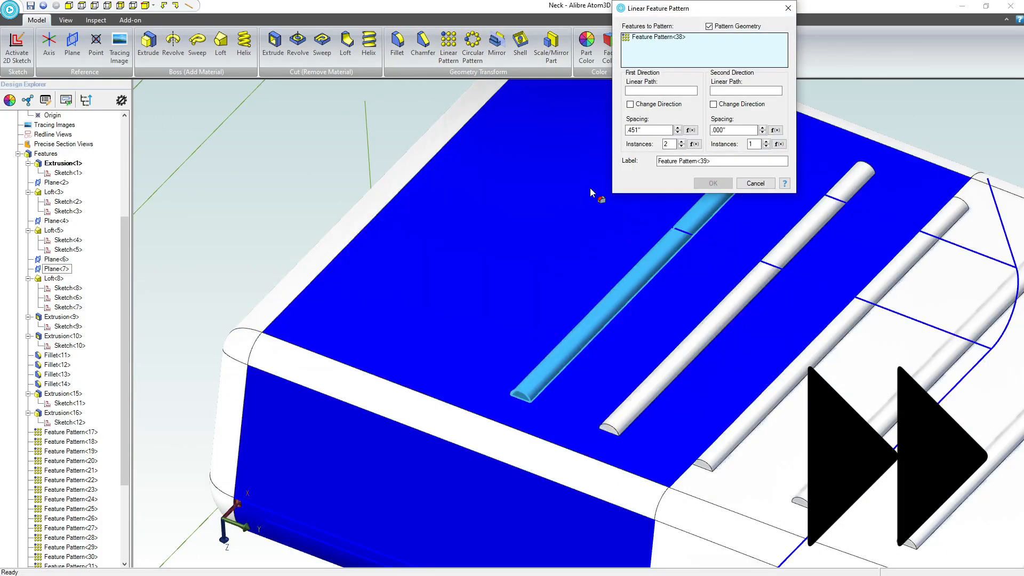
{"action": "left_click", "coordinate": [666, 90]}
{"action": "left_click", "coordinate": [54, 174]}
{"action": "double_click", "coordinate": [637, 130]}
{"action": "left_click", "coordinate": [714, 183]}
{"action": "left_click", "coordinate": [449, 48]}
{"action": "left_click", "coordinate": [713, 183]}
Examine the completed frets from the heel to the headstock in an angled view.
{"action": "scroll", "coordinate": [586, 299], "scroll_direction": "down", "scroll_amount": 8}
{"action": "scroll", "coordinate": [717, 172], "scroll_direction": "up", "scroll_amount": 4}
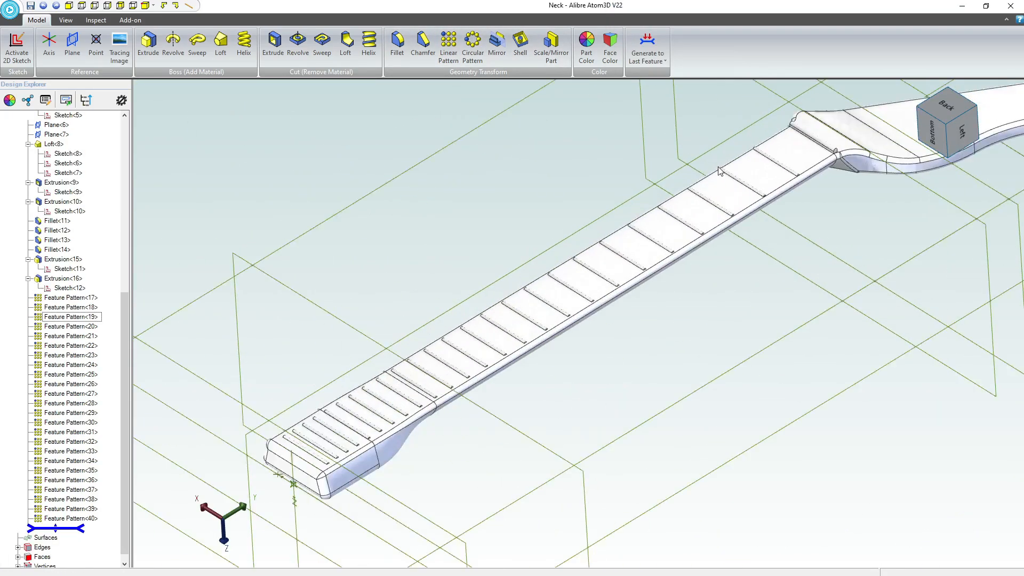
{"action": "scroll", "coordinate": [715, 256], "scroll_direction": "down", "scroll_amount": 5}
{"action": "scroll", "coordinate": [693, 249], "scroll_direction": "up", "scroll_amount": 4}
{"action": "mouse_move", "coordinate": [746, 253]}
{"action": "middle_mouse_down"}
{"action": "mouse_move", "coordinate": [741, 263]}
{"action": "mouse_move", "coordinate": [753, 268]}
{"action": "mouse_move", "coordinate": [758, 251]}
{"action": "middle_mouse_up"}
{"action": "middle_click_drag", "start_coordinate": [757, 267], "coordinate": [756, 261]}
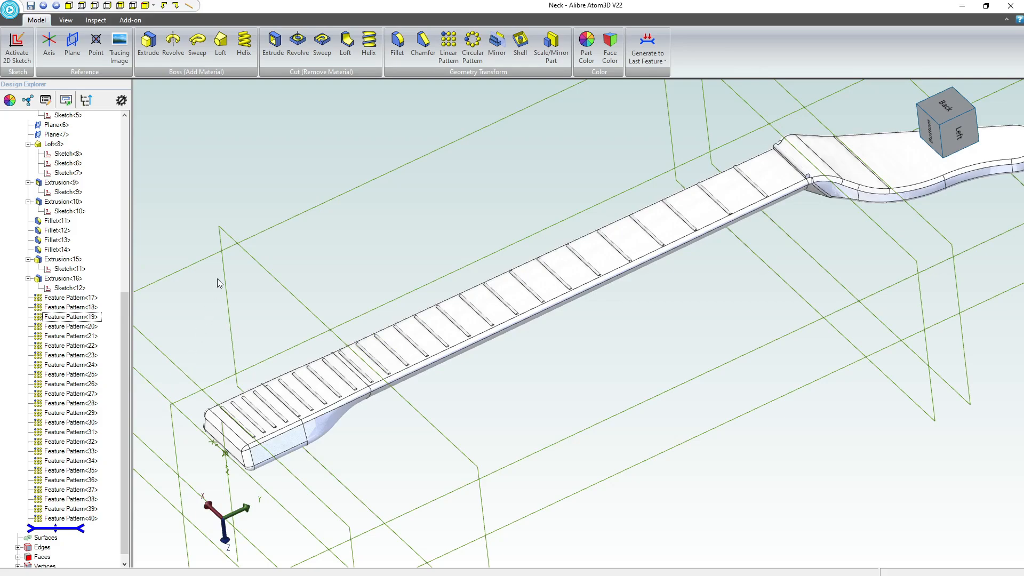
Examine how the fret ends meet the neck's long edges, from the heel to the headstock.
{"action": "middle_click_drag", "start_coordinate": [360, 276], "coordinate": [381, 302]}
{"action": "scroll", "coordinate": [382, 304], "scroll_direction": "up", "scroll_amount": 3}
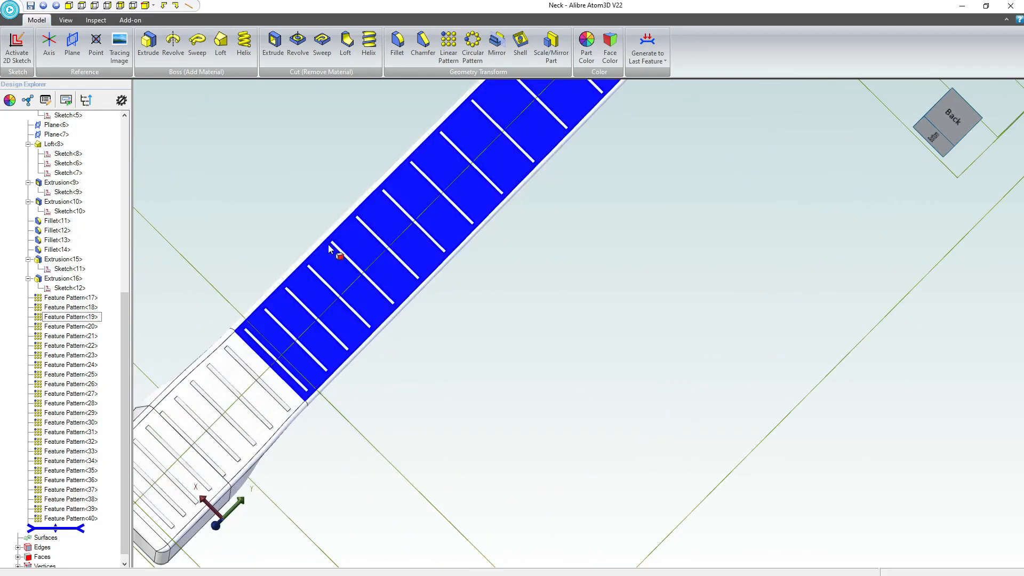
{"action": "scroll", "coordinate": [395, 328], "scroll_direction": "up", "scroll_amount": 5}
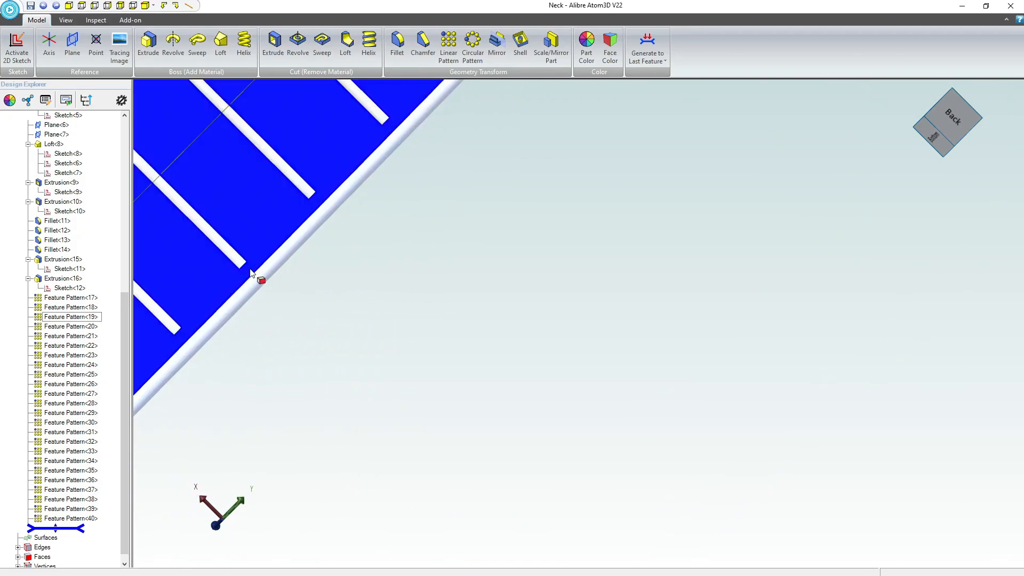
{"action": "scroll", "coordinate": [246, 277], "scroll_direction": "down", "scroll_amount": 5}
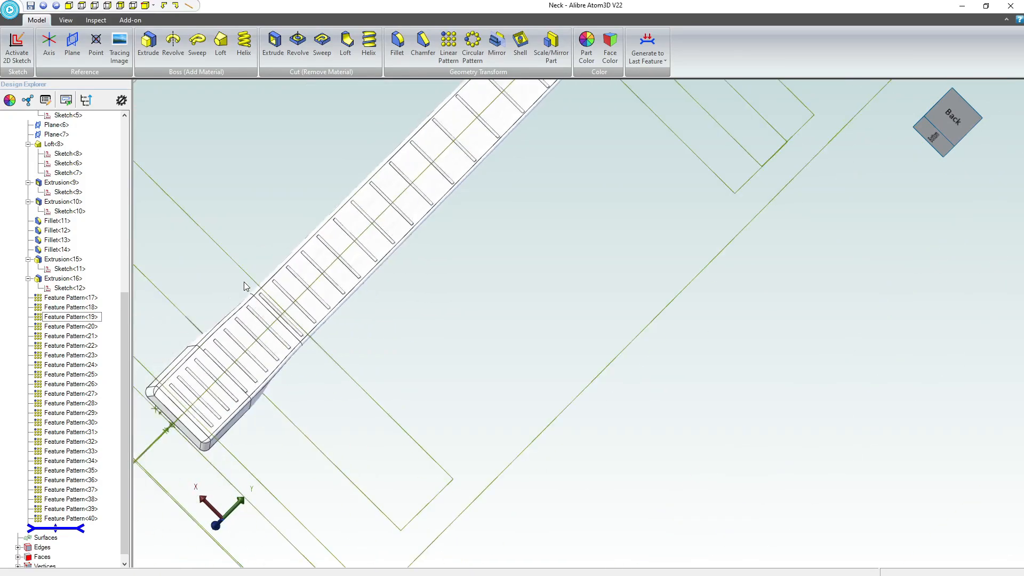
{"action": "scroll", "coordinate": [422, 207], "scroll_direction": "up", "scroll_amount": 5}
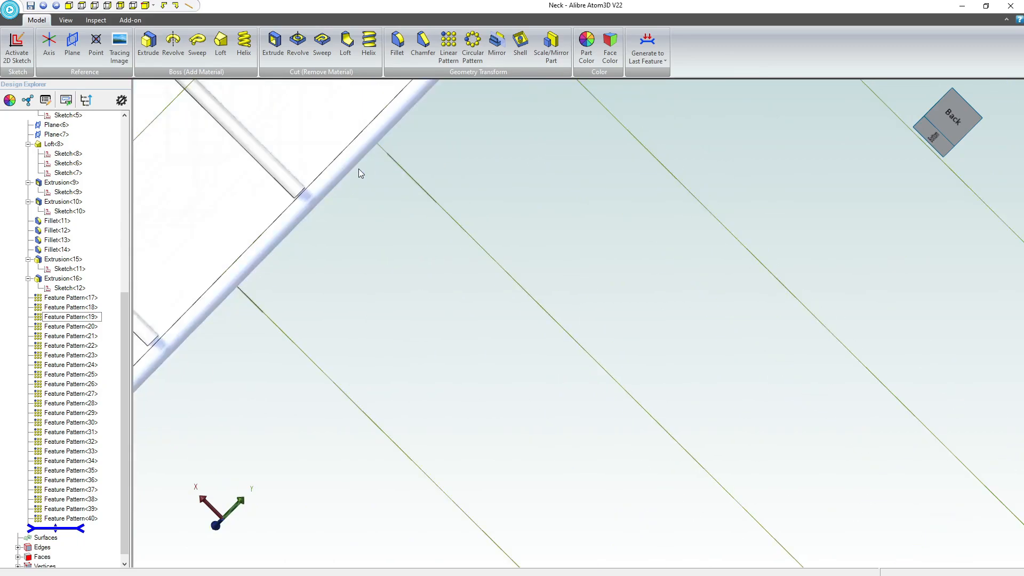
{"action": "scroll", "coordinate": [320, 211], "scroll_direction": "down", "scroll_amount": 5}
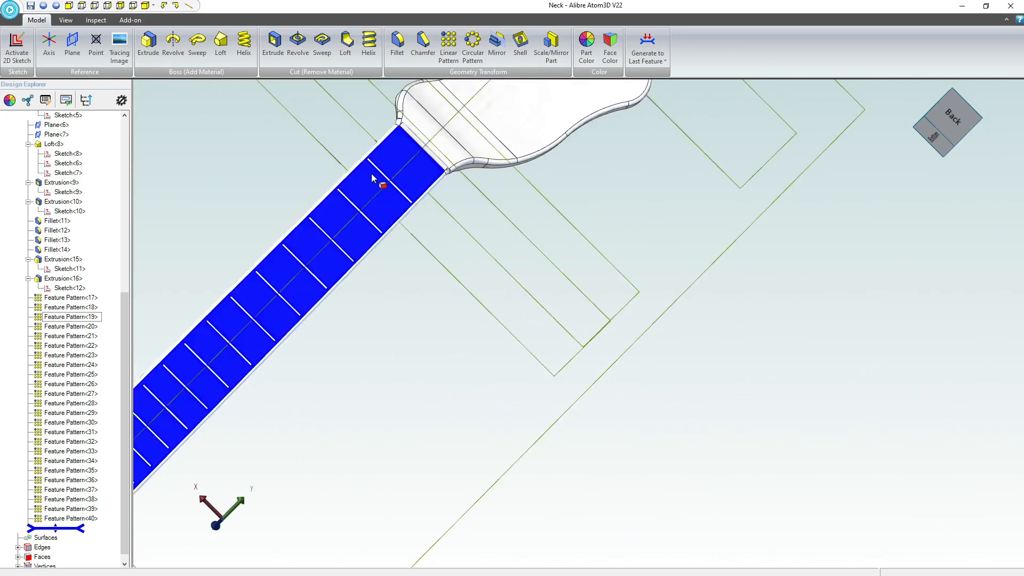
{"action": "scroll", "coordinate": [433, 210], "scroll_direction": "down", "scroll_amount": 3}
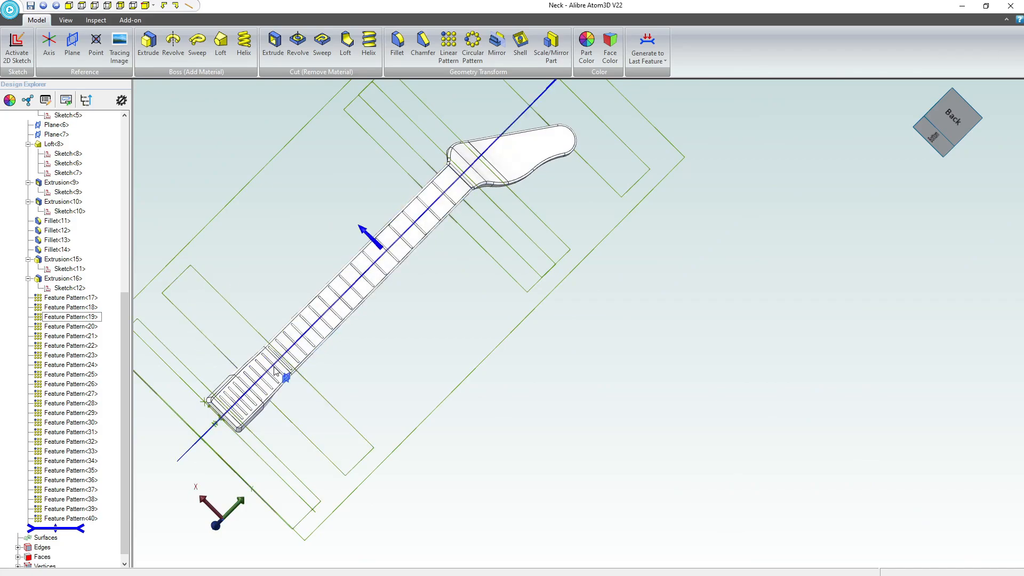
Examine the whole fretted neck in angled views from the side and from the heel end.
{"action": "mouse_move", "coordinate": [274, 365]}
{"action": "middle_mouse_down"}
{"action": "mouse_move", "coordinate": [261, 341]}
{"action": "mouse_move", "coordinate": [265, 351]}
{"action": "middle_mouse_up"}
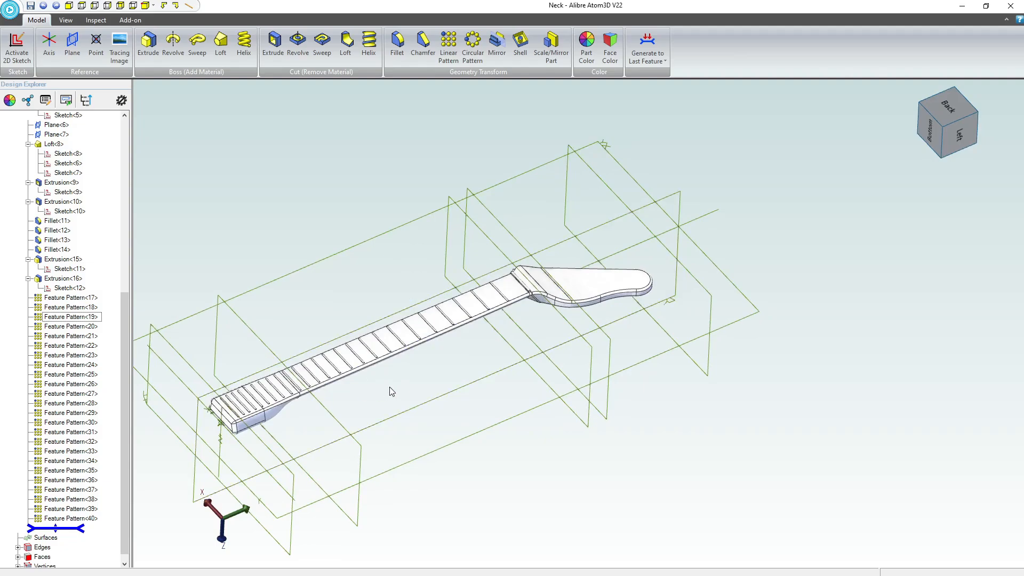
{"action": "scroll", "coordinate": [389, 387], "scroll_direction": "up", "scroll_amount": 2}
{"action": "middle_click_drag", "start_coordinate": [389, 388], "coordinate": [584, 404]}
{"action": "scroll", "coordinate": [532, 406], "scroll_direction": "up", "scroll_amount": 4}
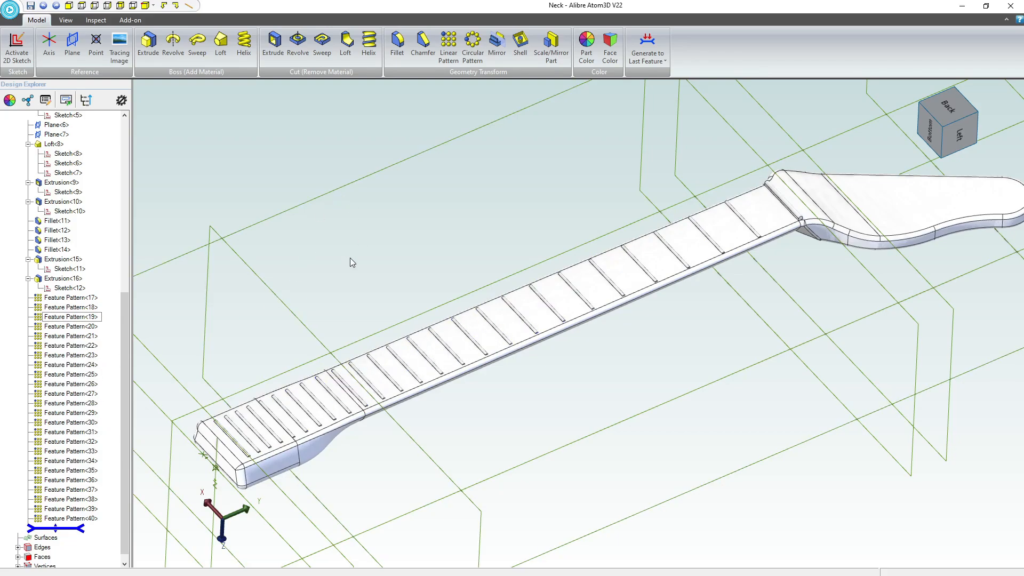
{"action": "scroll", "coordinate": [351, 270], "scroll_direction": "down", "scroll_amount": 3}
{"action": "scroll", "coordinate": [350, 274], "scroll_direction": "up", "scroll_amount": 2}
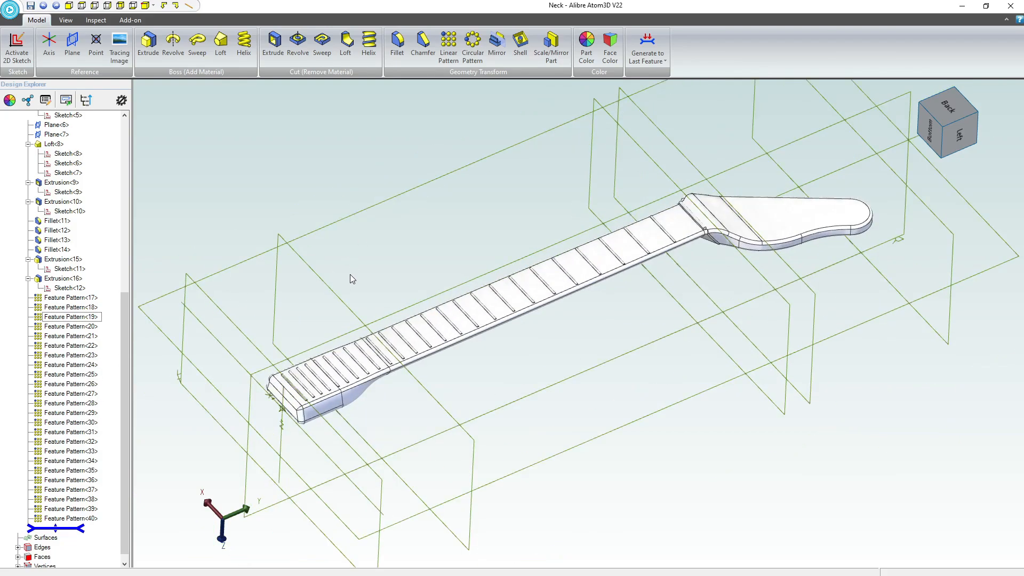
{"action": "middle_click_drag", "start_coordinate": [351, 301], "coordinate": [369, 292]}
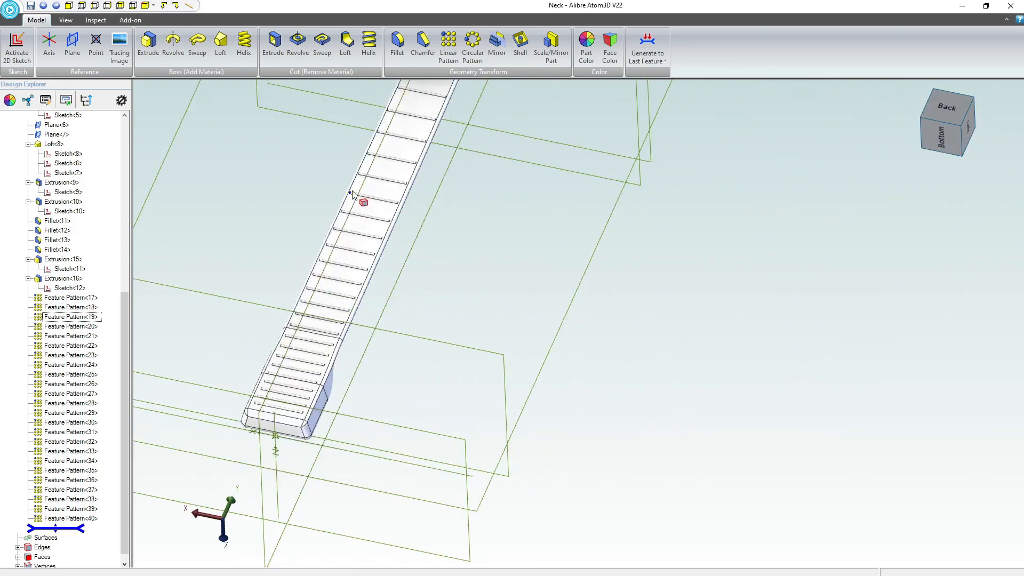
{"action": "scroll", "coordinate": [425, 344], "scroll_direction": "down", "scroll_amount": 2}
{"action": "scroll", "coordinate": [405, 171], "scroll_direction": "up", "scroll_amount": 2}
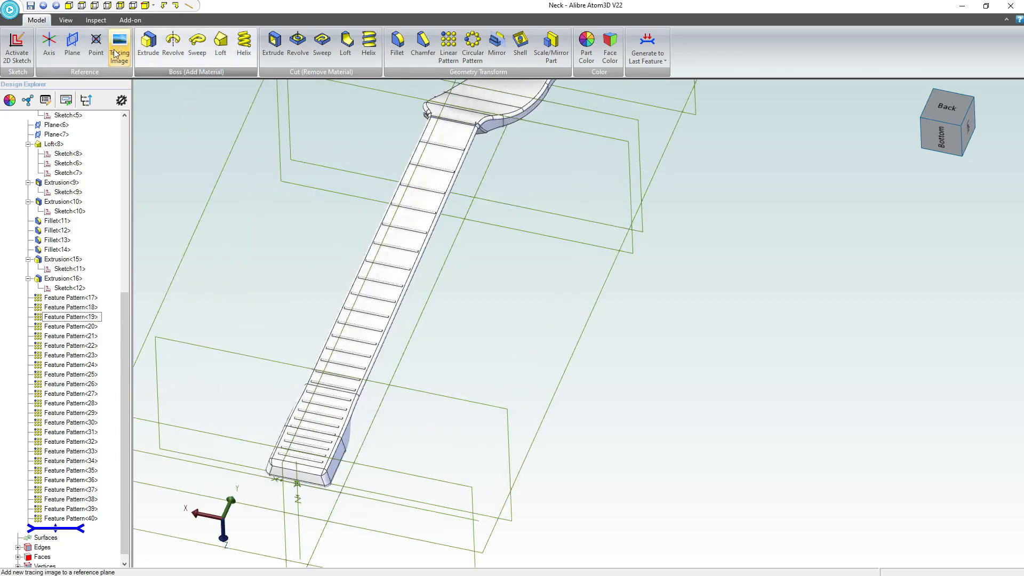
Start a reference plane through an upper and a lower corner vertex on the same side of the heel end.
{"action": "left_click", "coordinate": [72, 43]}
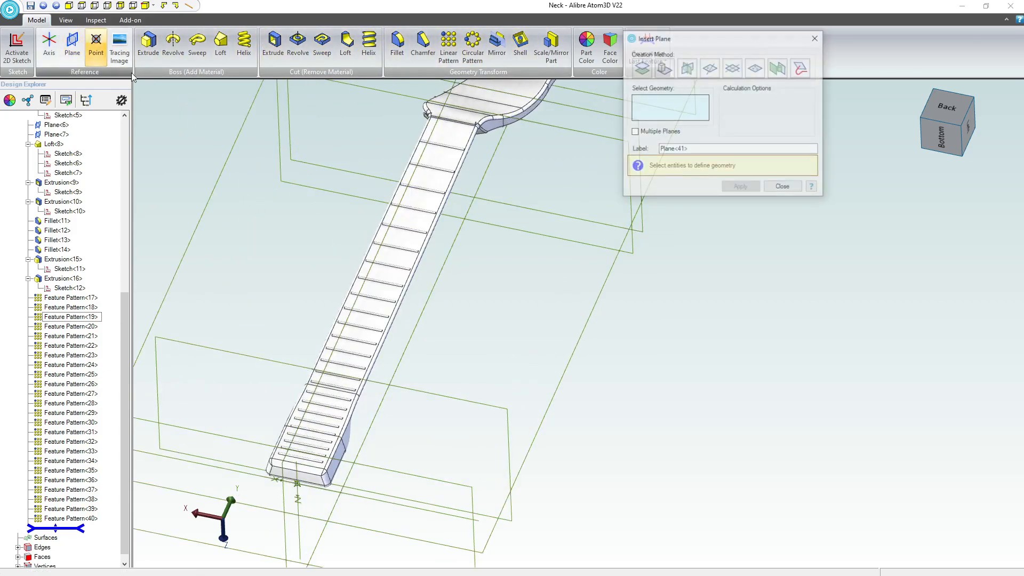
{"action": "scroll", "coordinate": [512, 291], "scroll_direction": "down", "scroll_amount": 2}
{"action": "scroll", "coordinate": [410, 407], "scroll_direction": "up", "scroll_amount": 3}
{"action": "scroll", "coordinate": [410, 407], "scroll_direction": "up", "scroll_amount": 5}
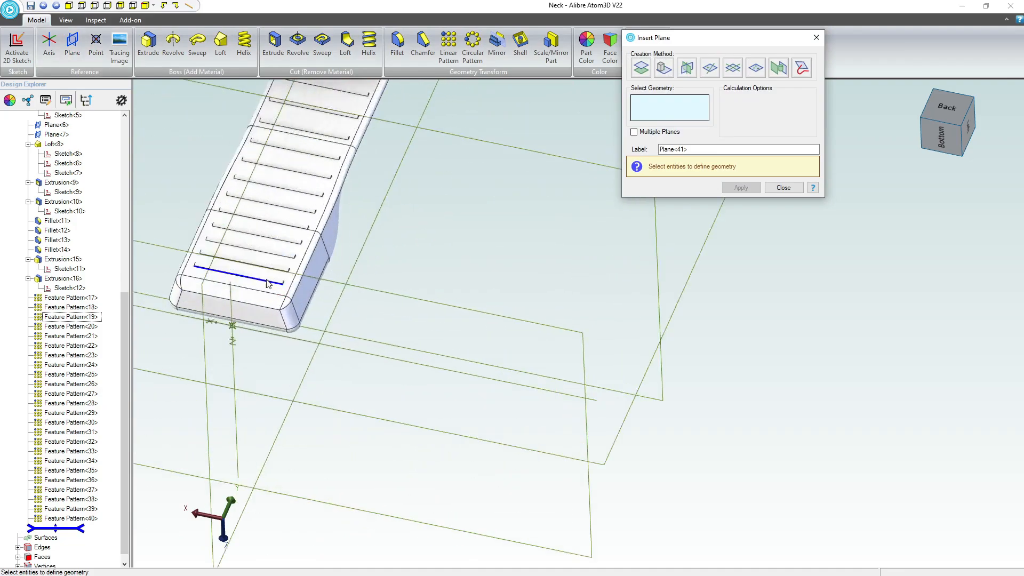
{"action": "scroll", "coordinate": [525, 338], "scroll_direction": "up", "scroll_amount": 4}
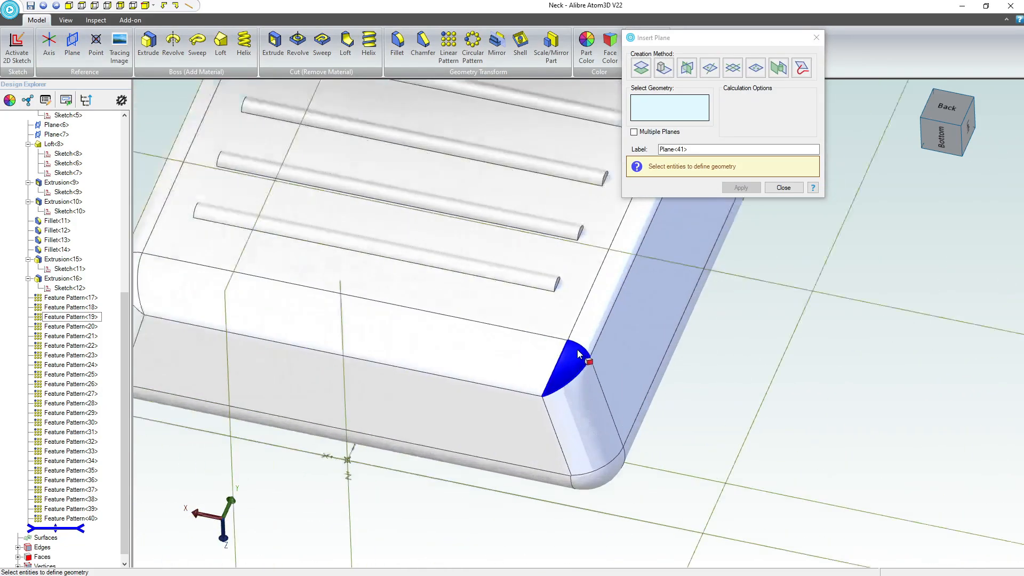
{"action": "left_click", "coordinate": [563, 337]}
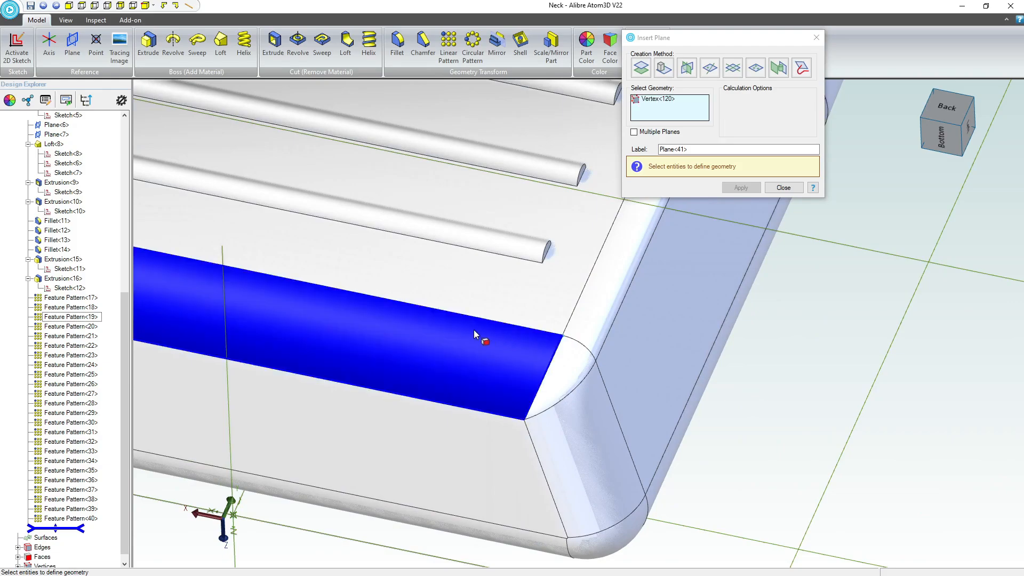
{"action": "scroll", "coordinate": [474, 331], "scroll_direction": "down", "scroll_amount": 5}
{"action": "middle_click_drag", "start_coordinate": [480, 343], "coordinate": [513, 357]}
{"action": "scroll", "coordinate": [524, 357], "scroll_direction": "up", "scroll_amount": 4}
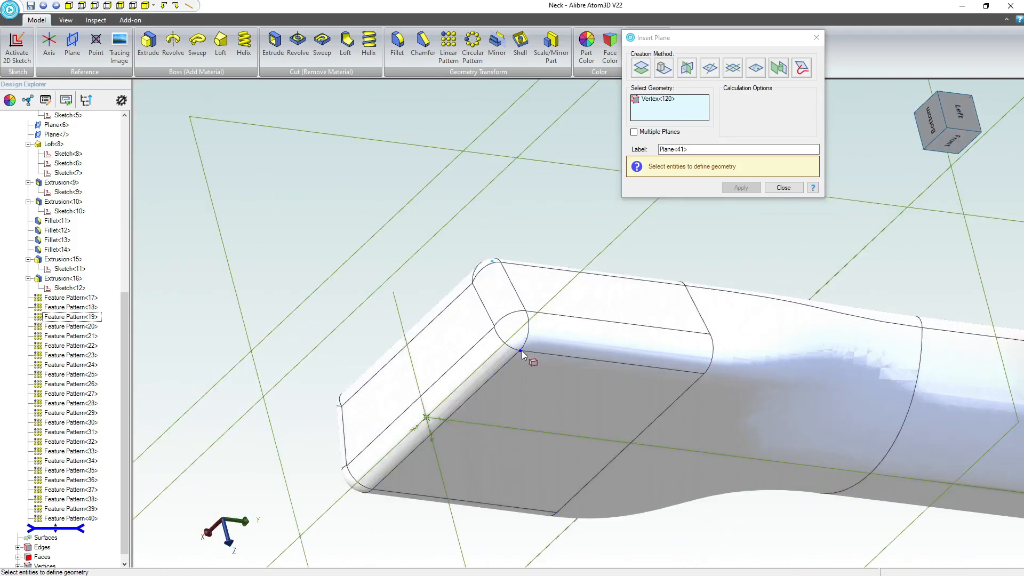
{"action": "left_click", "coordinate": [522, 352]}
{"action": "scroll", "coordinate": [526, 352], "scroll_direction": "down", "scroll_amount": 4}
{"action": "middle_click_drag", "start_coordinate": [600, 348], "coordinate": [625, 371]}
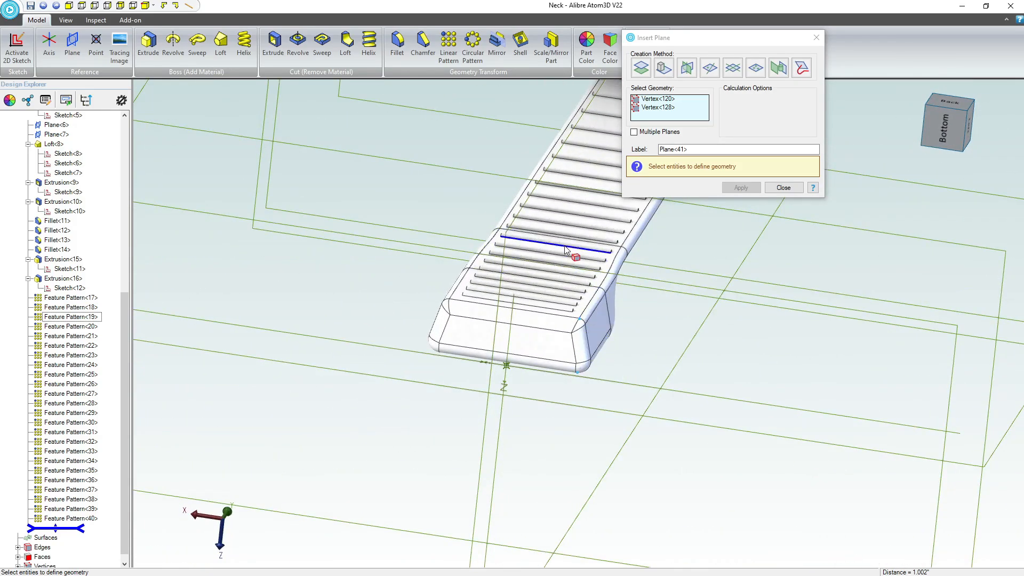
Add the nut's lower corner vertex on the same side as the third reference and create the plane.
{"action": "middle_click_drag", "start_coordinate": [518, 373], "coordinate": [261, 554]}
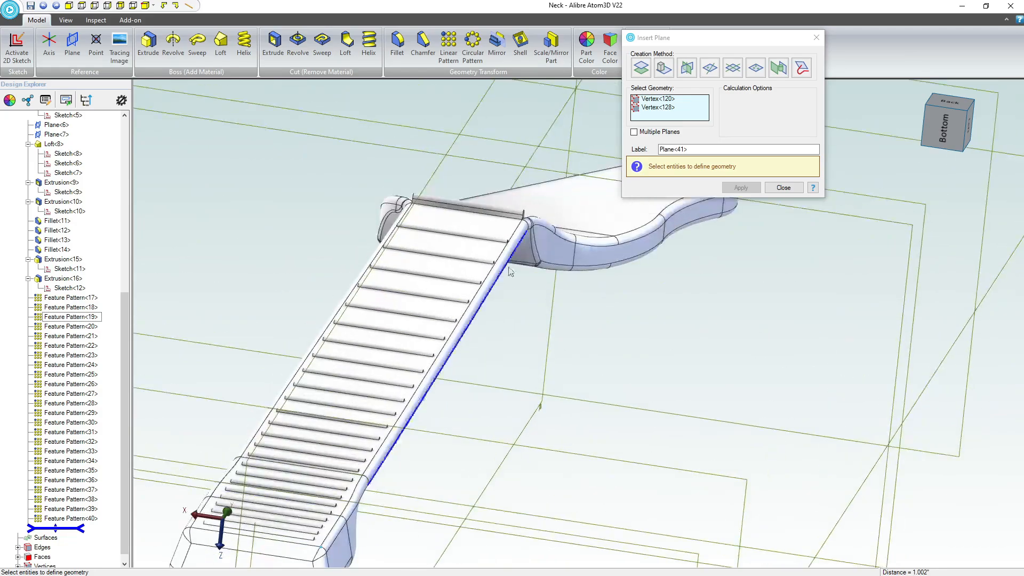
{"action": "scroll", "coordinate": [510, 274], "scroll_direction": "up", "scroll_amount": 3}
{"action": "scroll", "coordinate": [543, 160], "scroll_direction": "up", "scroll_amount": 5}
{"action": "scroll", "coordinate": [475, 230], "scroll_direction": "up", "scroll_amount": 3}
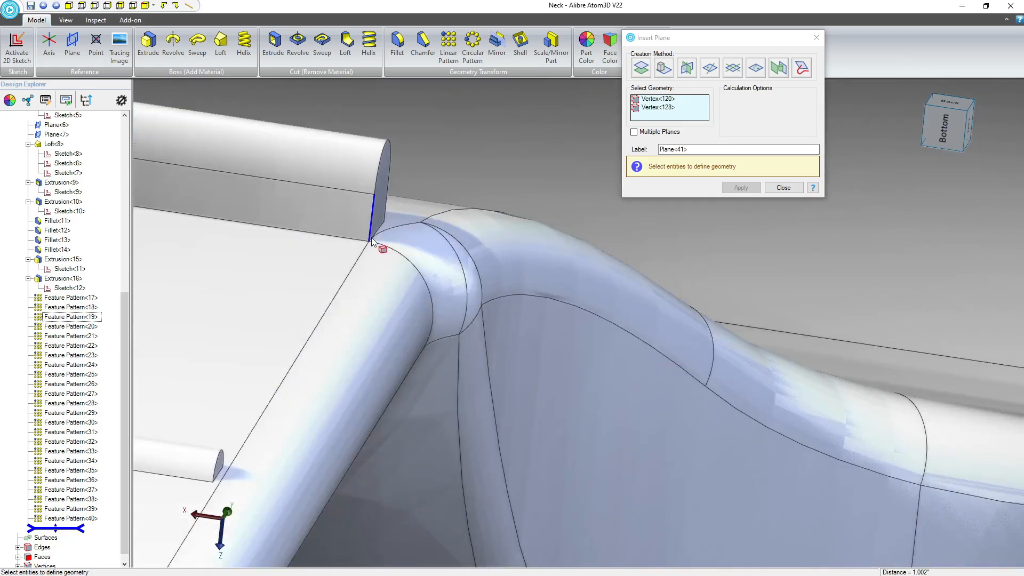
{"action": "left_click", "coordinate": [667, 268]}
{"action": "left_click", "coordinate": [741, 187]}
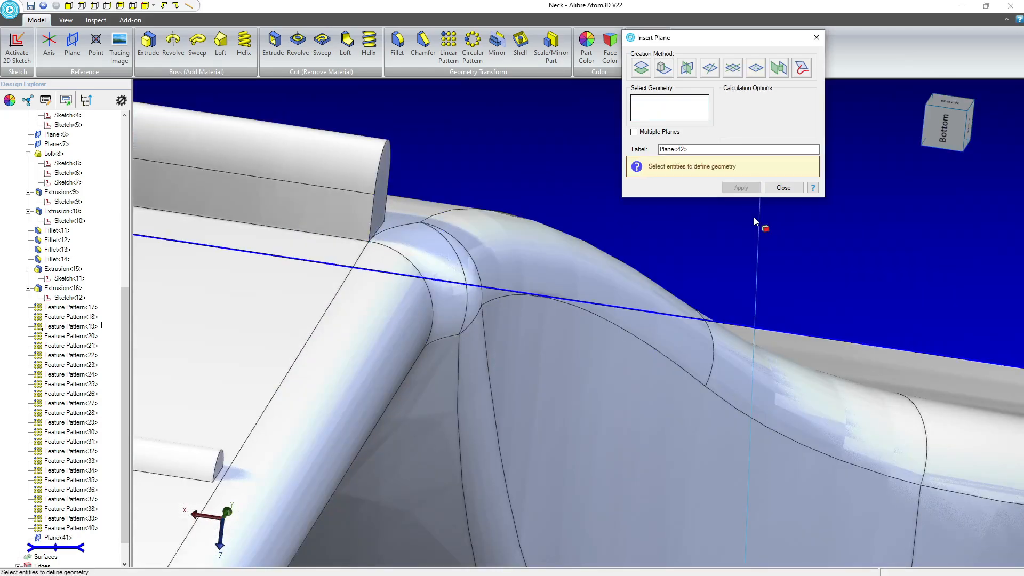
Examine the new plane's alignment with the neck's side from the heel to the headstock, and finish plane creation.
{"action": "scroll", "coordinate": [737, 222], "scroll_direction": "down", "scroll_amount": 5}
{"action": "scroll", "coordinate": [736, 221], "scroll_direction": "down", "scroll_amount": 6}
{"action": "middle_click_drag", "start_coordinate": [661, 346], "coordinate": [671, 320]}
{"action": "scroll", "coordinate": [671, 324], "scroll_direction": "down", "scroll_amount": 5}
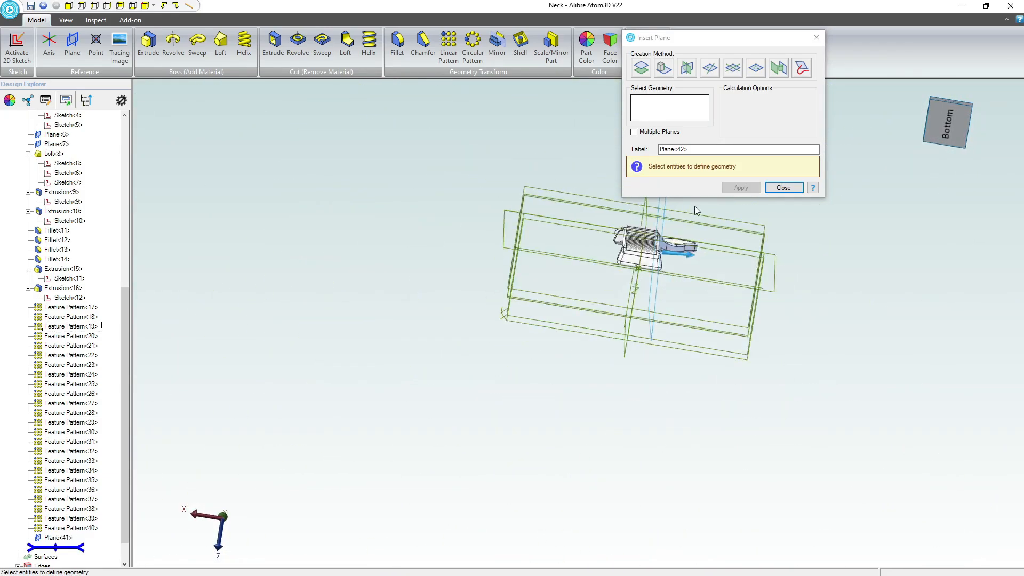
{"action": "left_click", "coordinate": [949, 126]}
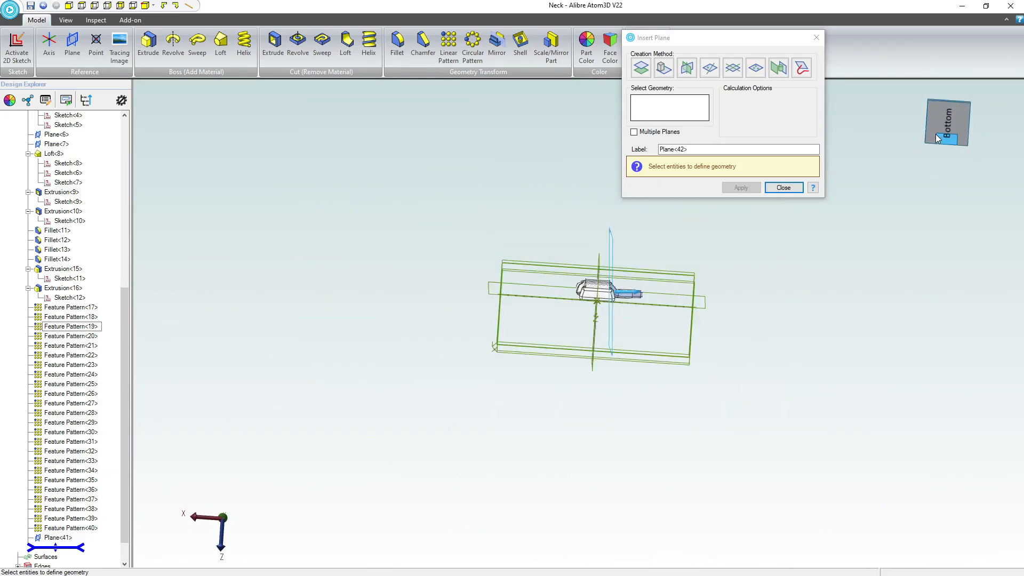
{"action": "left_click", "coordinate": [952, 110]}
{"action": "scroll", "coordinate": [635, 462], "scroll_direction": "up", "scroll_amount": 8}
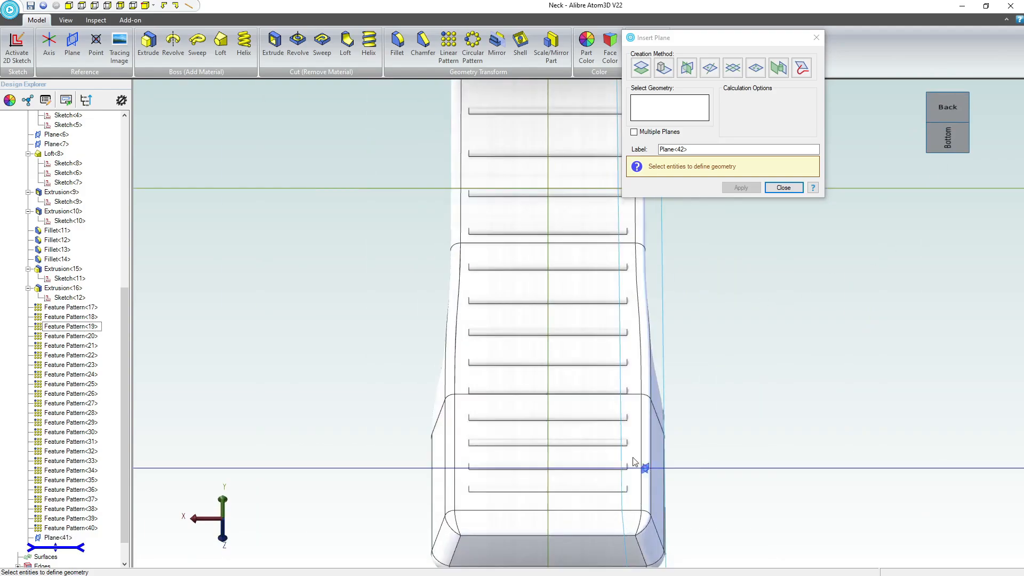
{"action": "scroll", "coordinate": [659, 409], "scroll_direction": "down", "scroll_amount": 8}
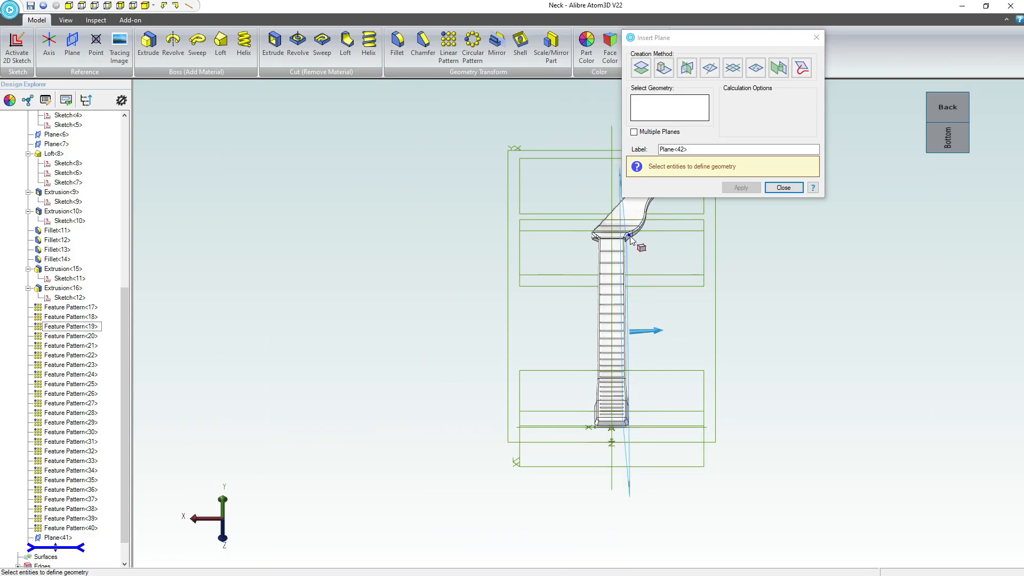
{"action": "left_click", "coordinate": [781, 187]}
Delete all the fret patterns, Feature Pattern<17> through Feature Pattern<40>, from the neck.
{"action": "middle_click_drag", "start_coordinate": [688, 327], "coordinate": [628, 380]}
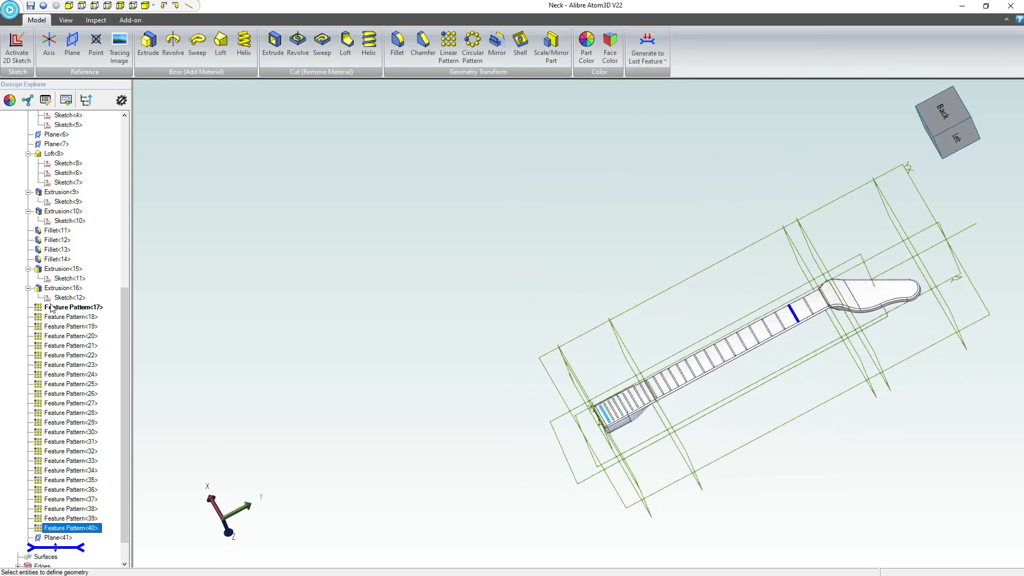
{"action": "key", "text": "Delete"}
{"action": "left_click", "coordinate": [56, 500]}
{"action": "key", "text": "Delete"}
{"action": "left_click", "coordinate": [57, 508]}
{"action": "key", "text": "Delete"}
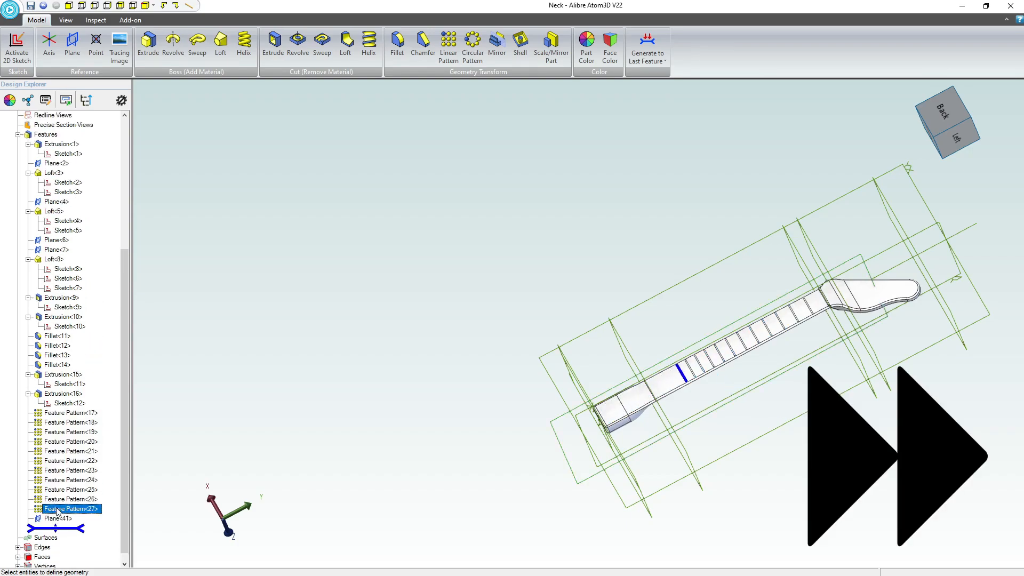
{"action": "left_click", "coordinate": [57, 500]}
{"action": "key", "text": "Delete"}
{"action": "left_click", "coordinate": [58, 501]}
{"action": "key", "text": "Delete"}
{"action": "left_click", "coordinate": [59, 501]}
{"action": "key", "text": "Delete"}
{"action": "left_click", "coordinate": [59, 501]}
{"action": "key", "text": "Delete"}
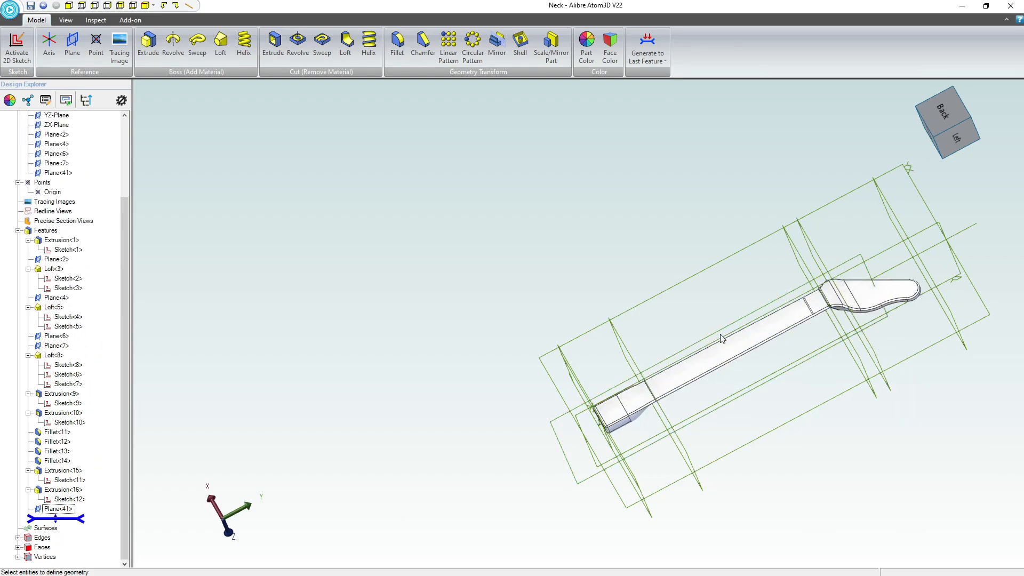
{"action": "middle_click_drag", "start_coordinate": [721, 339], "coordinate": [729, 374]}
{"action": "scroll", "coordinate": [731, 376], "scroll_direction": "up", "scroll_amount": 3}
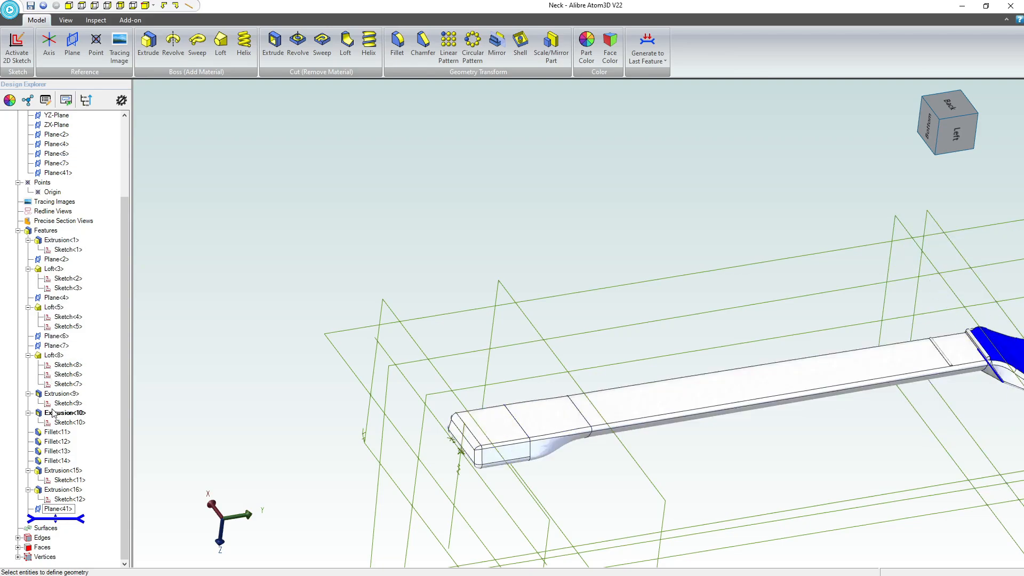
{"action": "right_click", "coordinate": [51, 492]}
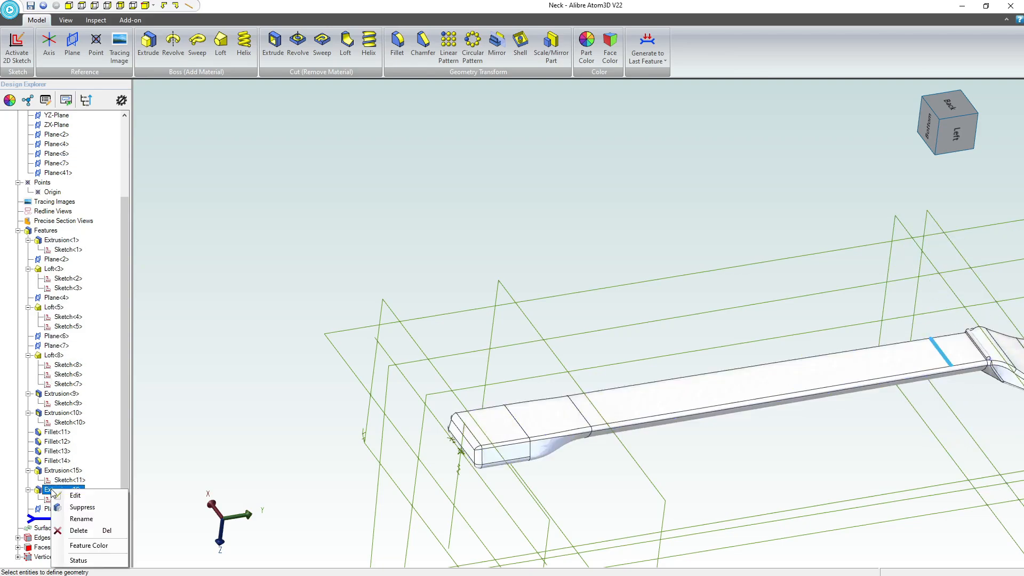
{"action": "left_click", "coordinate": [69, 495]}
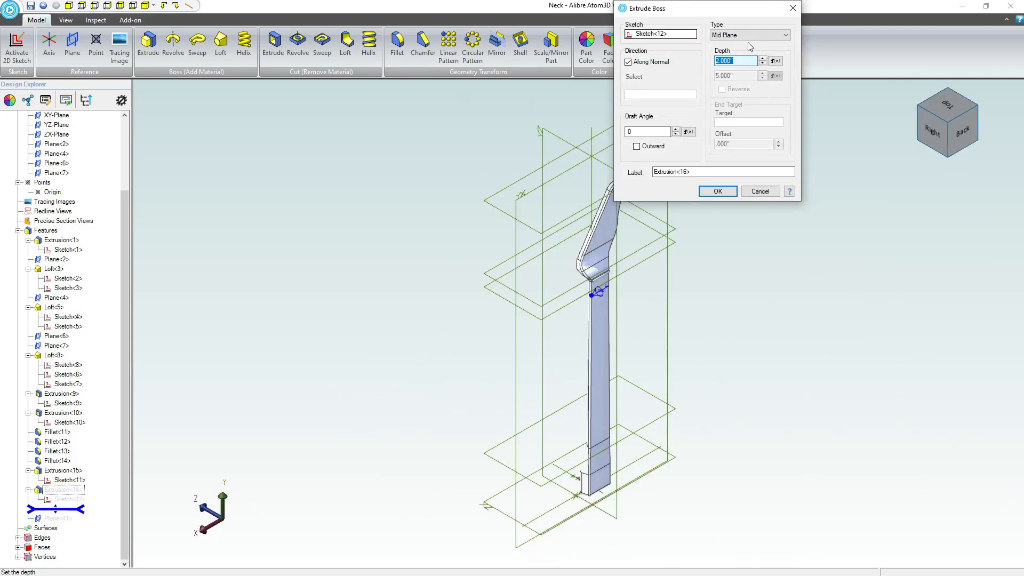
{"action": "left_click", "coordinate": [749, 36]}
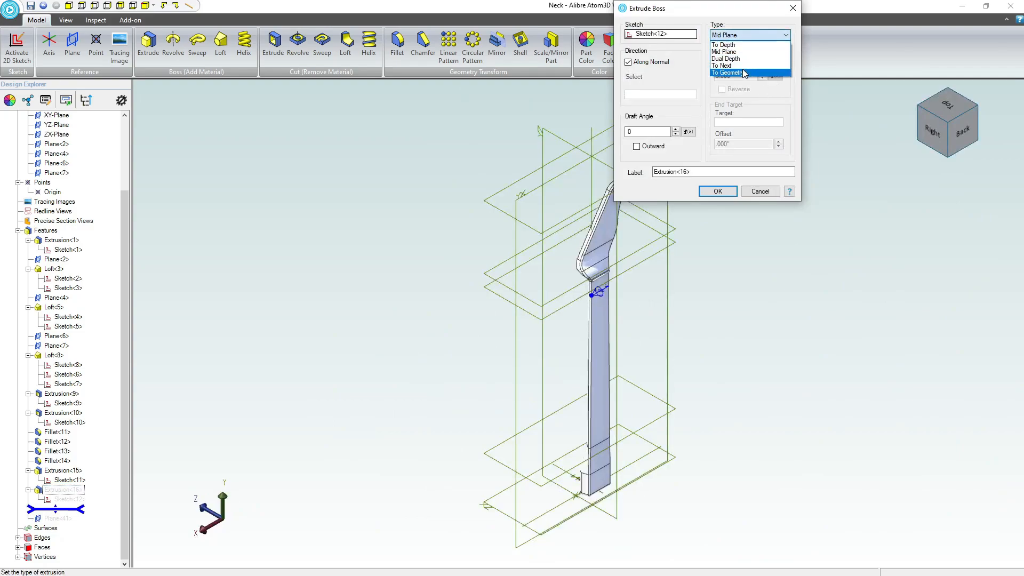
{"action": "left_click", "coordinate": [745, 73]}
{"action": "right_click_drag", "start_coordinate": [512, 259], "coordinate": [495, 205]}
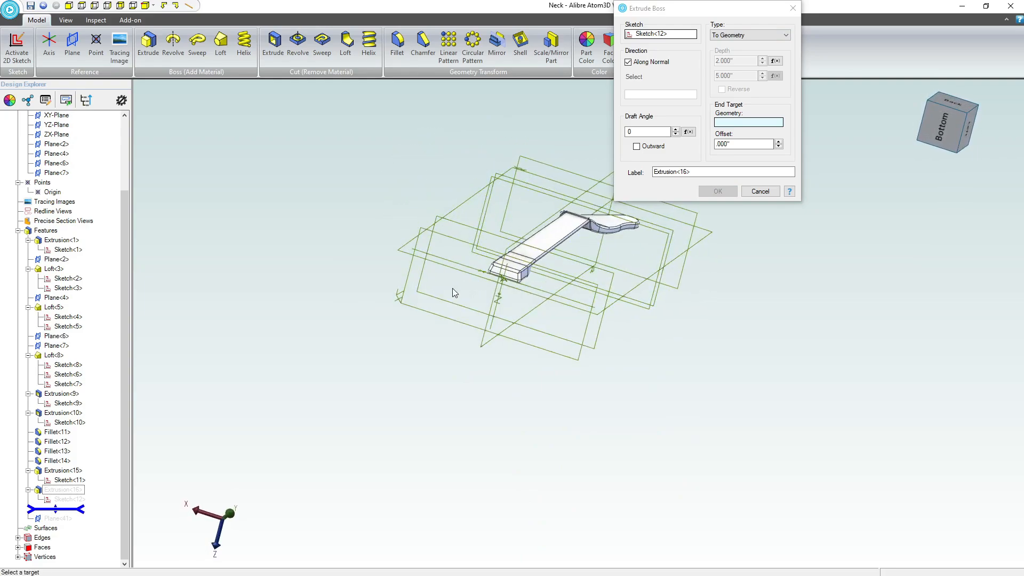
{"action": "left_click", "coordinate": [748, 192]}
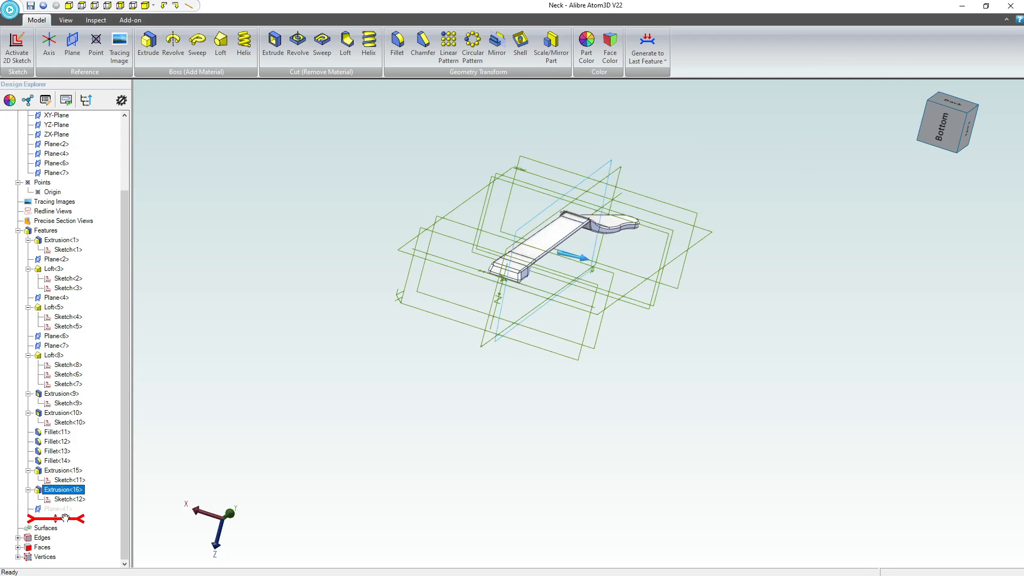
Move Plane<41> ahead of Extrusion<16> in the feature history and change that extrusion's type to To Geometry.
{"action": "left_click_drag", "start_coordinate": [64, 518], "coordinate": [60, 497]}
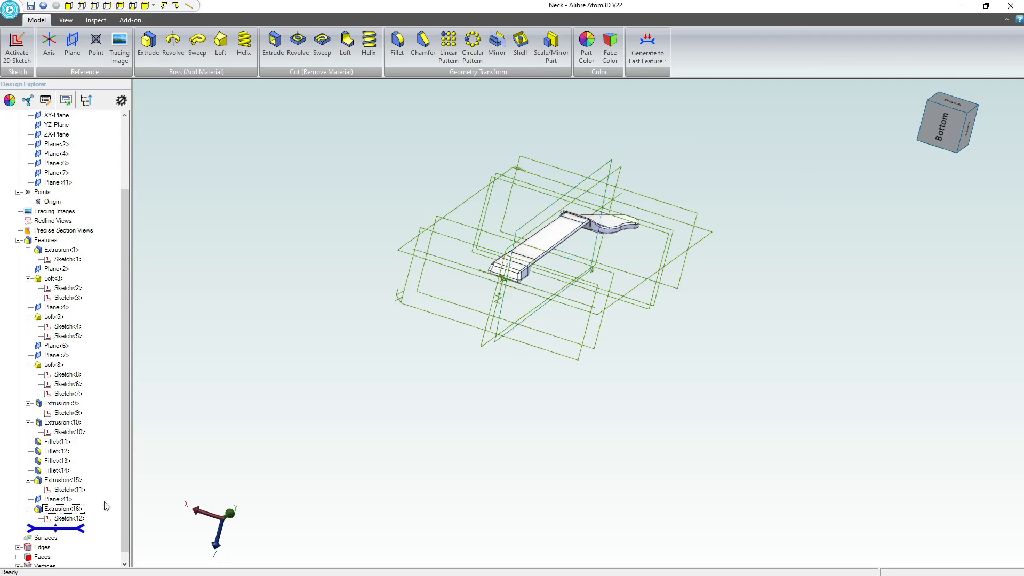
{"action": "right_click", "coordinate": [60, 515]}
{"action": "left_click", "coordinate": [72, 516]}
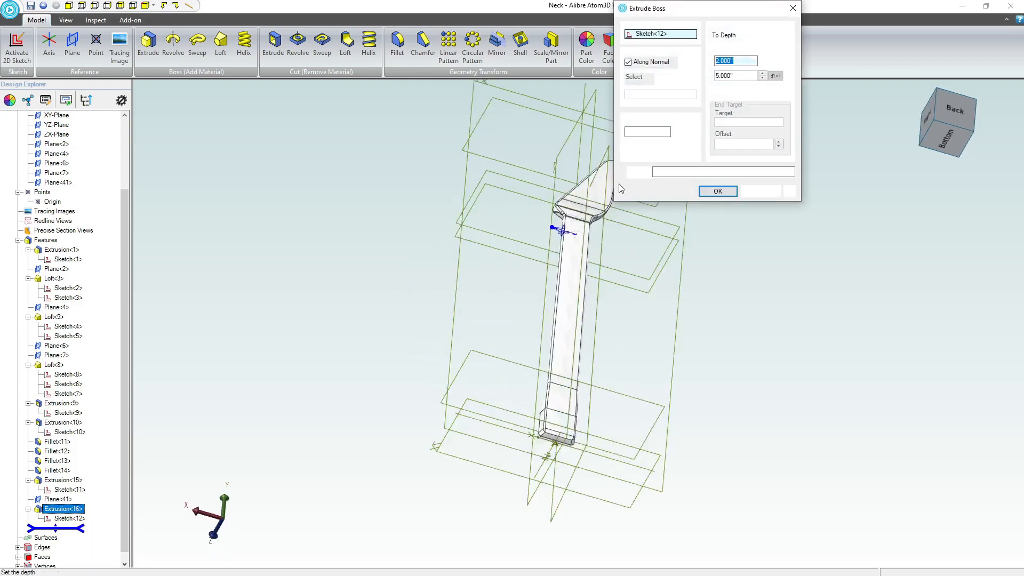
{"action": "middle_click_drag", "start_coordinate": [557, 344], "coordinate": [532, 293]}
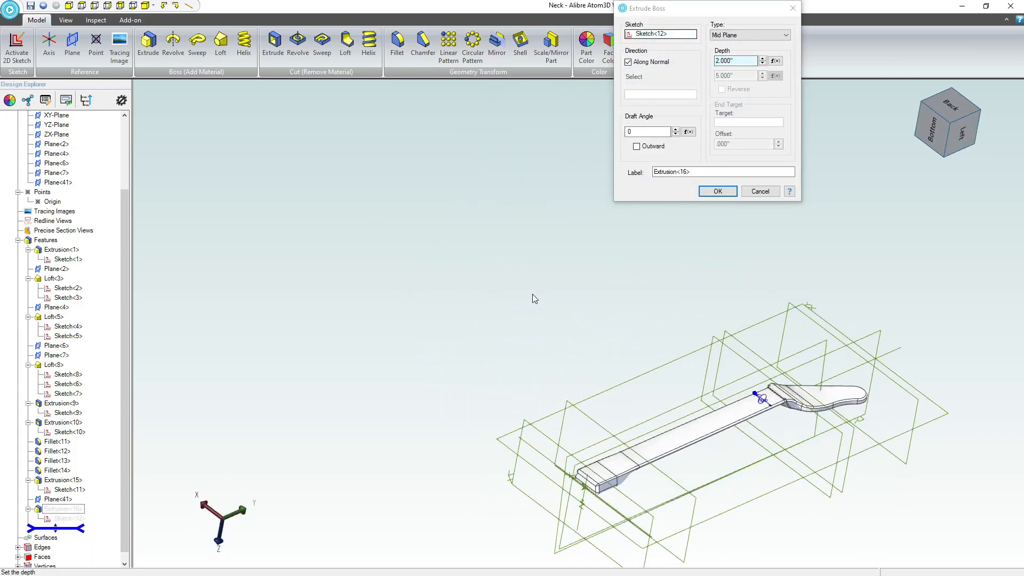
{"action": "scroll", "coordinate": [637, 356], "scroll_direction": "down", "scroll_amount": 1}
{"action": "scroll", "coordinate": [736, 419], "scroll_direction": "up", "scroll_amount": 3}
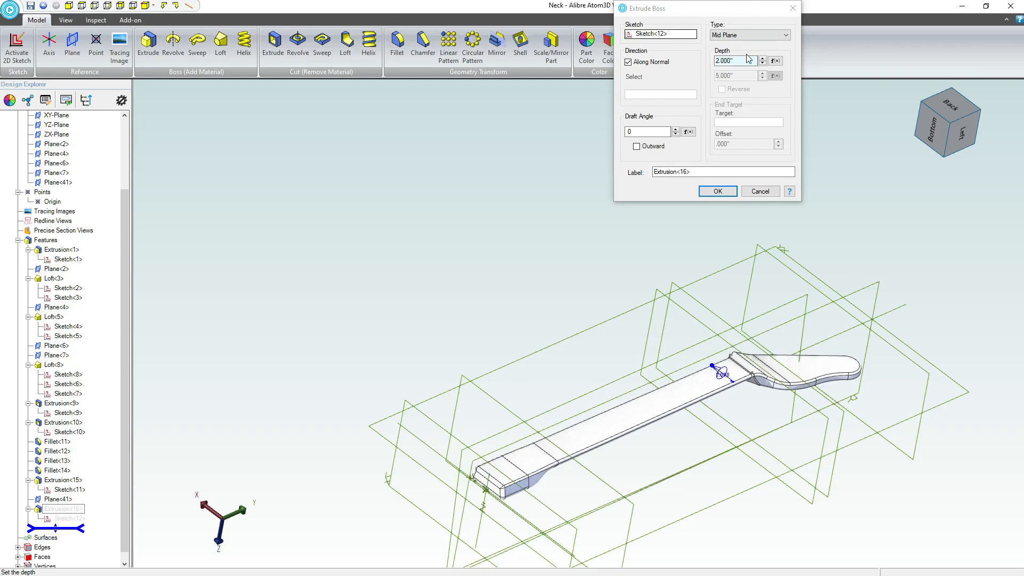
{"action": "left_click", "coordinate": [746, 35]}
{"action": "left_click", "coordinate": [736, 72]}
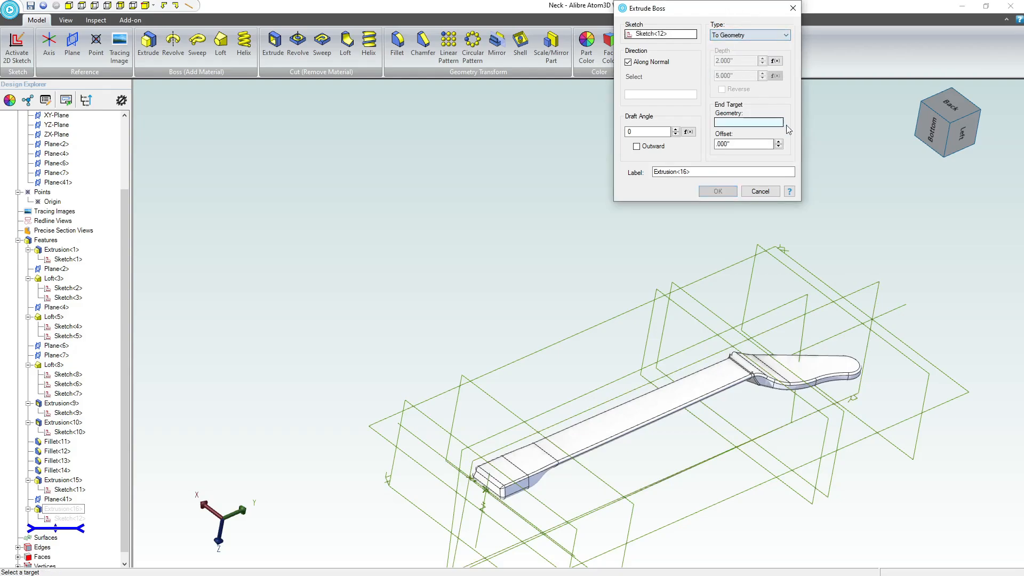
Try to end the first fret's extrusion at the YZ-Plane.
{"action": "left_click", "coordinate": [869, 299]}
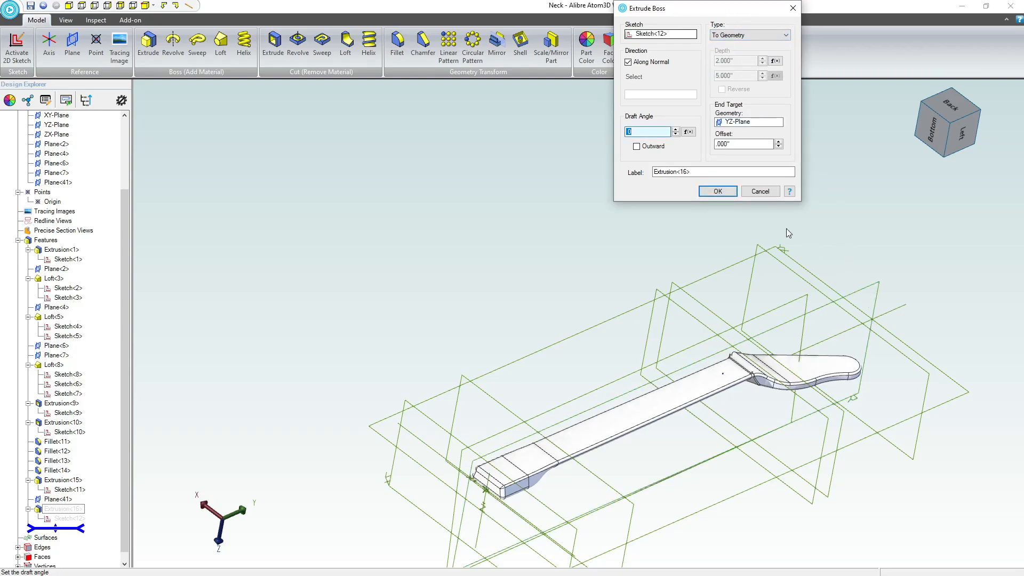
{"action": "left_click", "coordinate": [731, 195]}
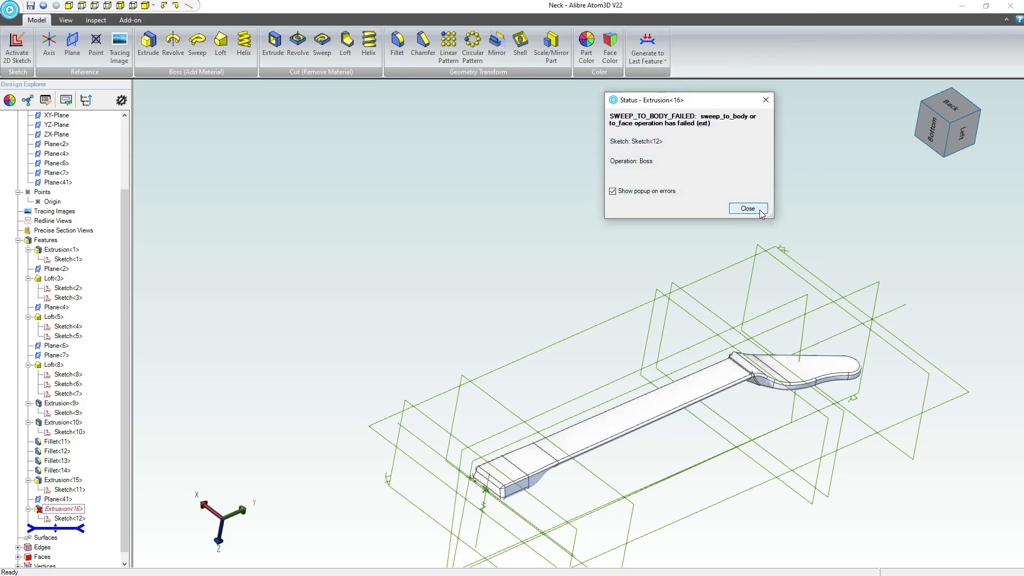
{"action": "left_click", "coordinate": [761, 213]}
Edit Extrusion<16> again and replace its end target with Plane<41>.
{"action": "right_click", "coordinate": [64, 509]}
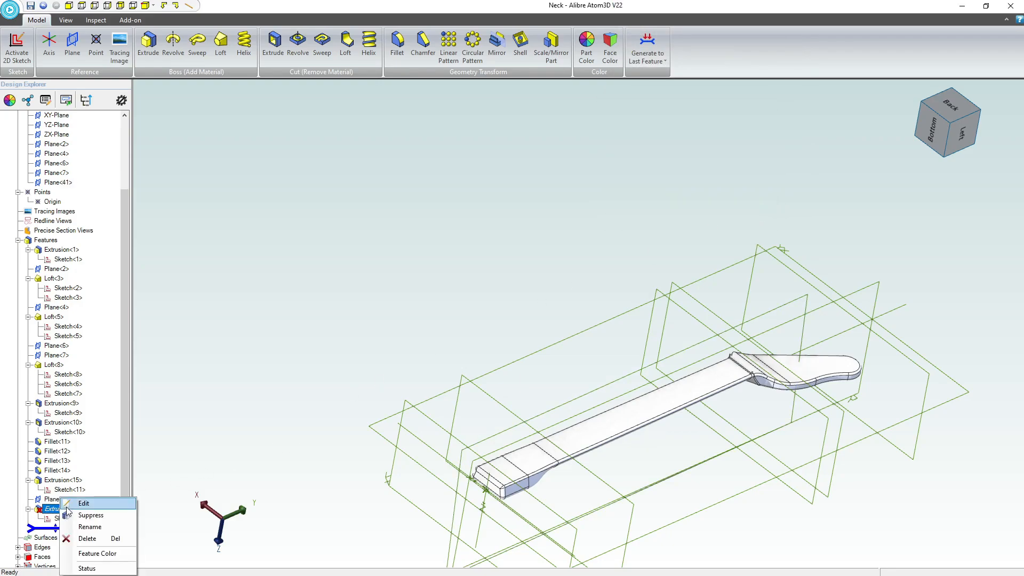
{"action": "left_click", "coordinate": [69, 504]}
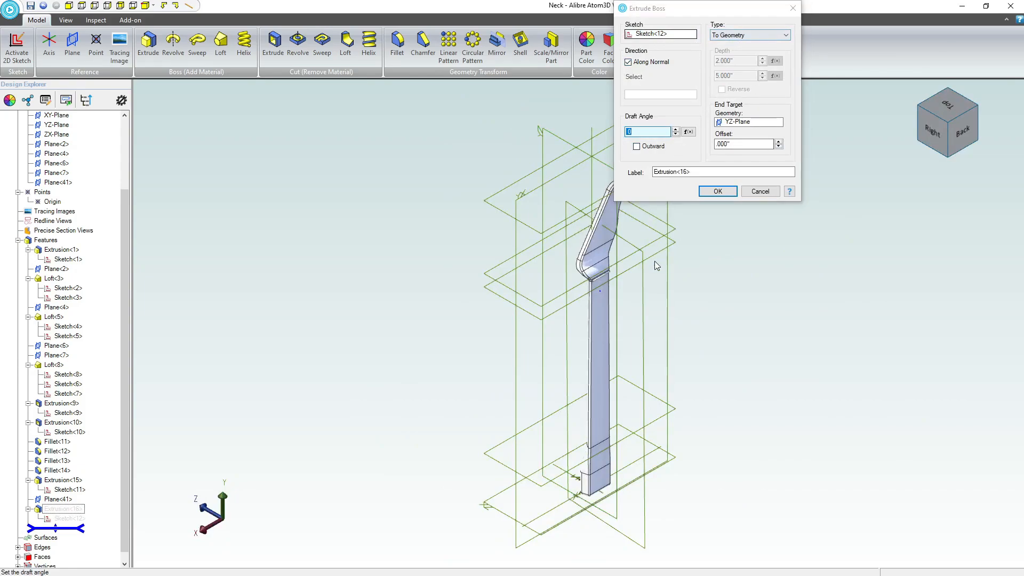
{"action": "middle_click_drag", "start_coordinate": [654, 261], "coordinate": [684, 313]}
{"action": "scroll", "coordinate": [685, 313], "scroll_direction": "up", "scroll_amount": 8}
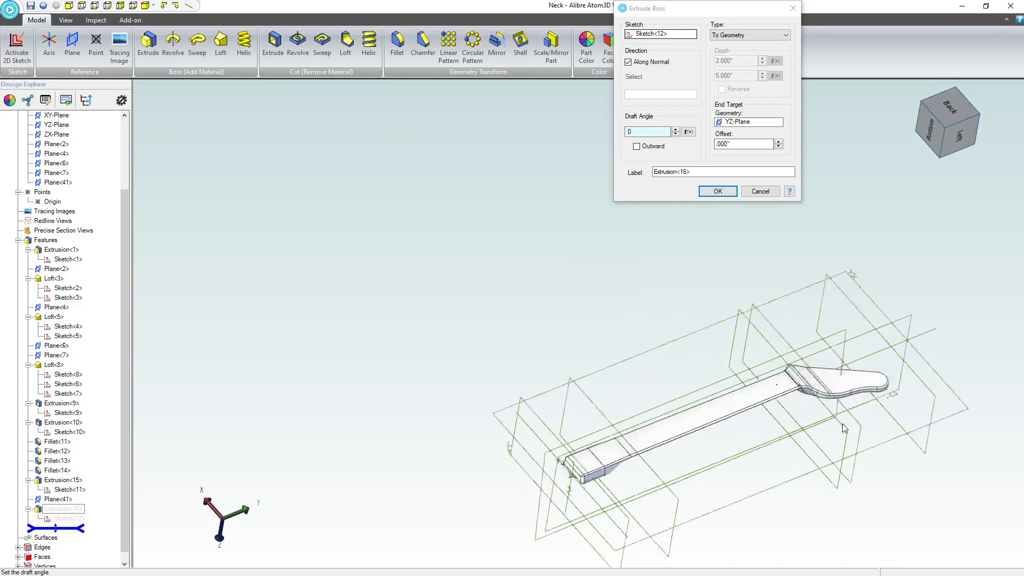
{"action": "scroll", "coordinate": [384, 256], "scroll_direction": "down", "scroll_amount": 8}
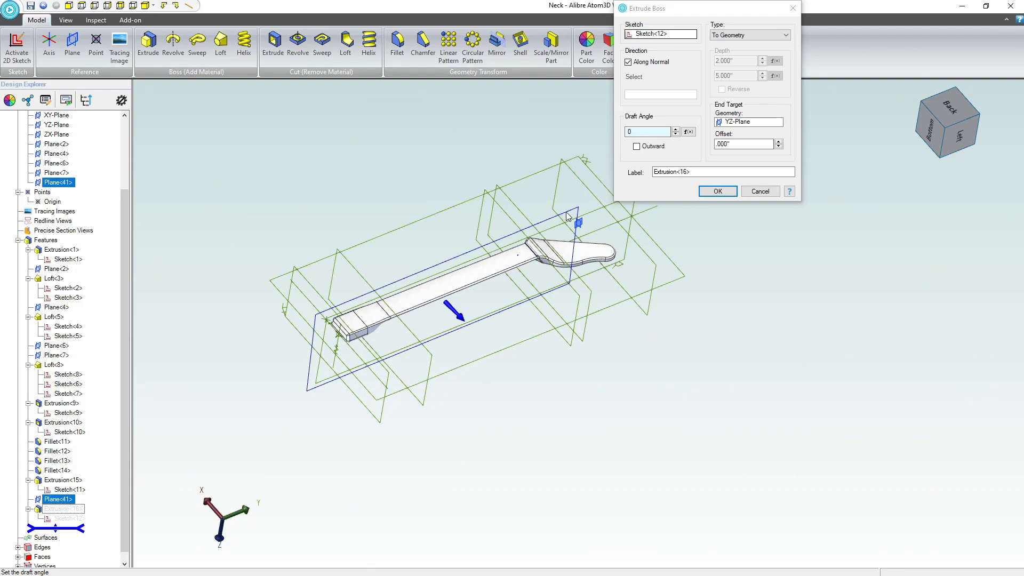
{"action": "left_click", "coordinate": [566, 218]}
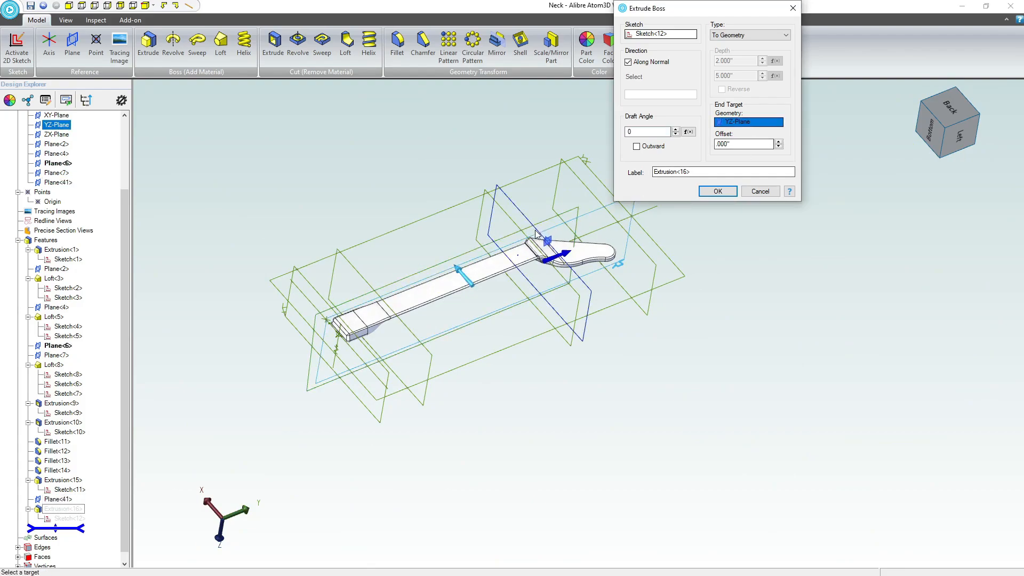
{"action": "left_click", "coordinate": [575, 211]}
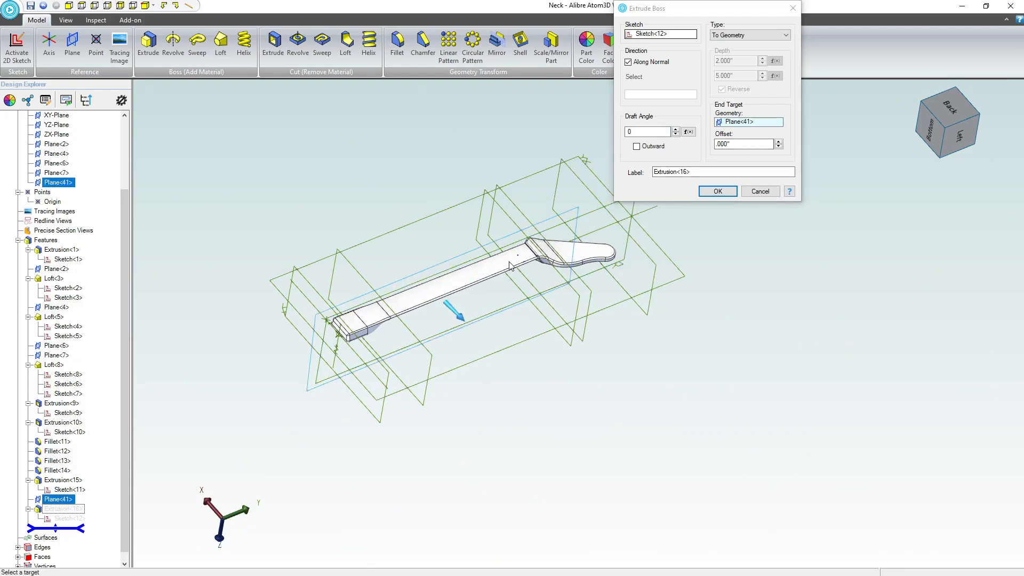
{"action": "left_click", "coordinate": [718, 191]}
Open Sketch<12> for editing and add a second, vertically constrained fret ellipse below the first on the fretboard's edge line.
{"action": "scroll", "coordinate": [539, 273], "scroll_direction": "up", "scroll_amount": 3}
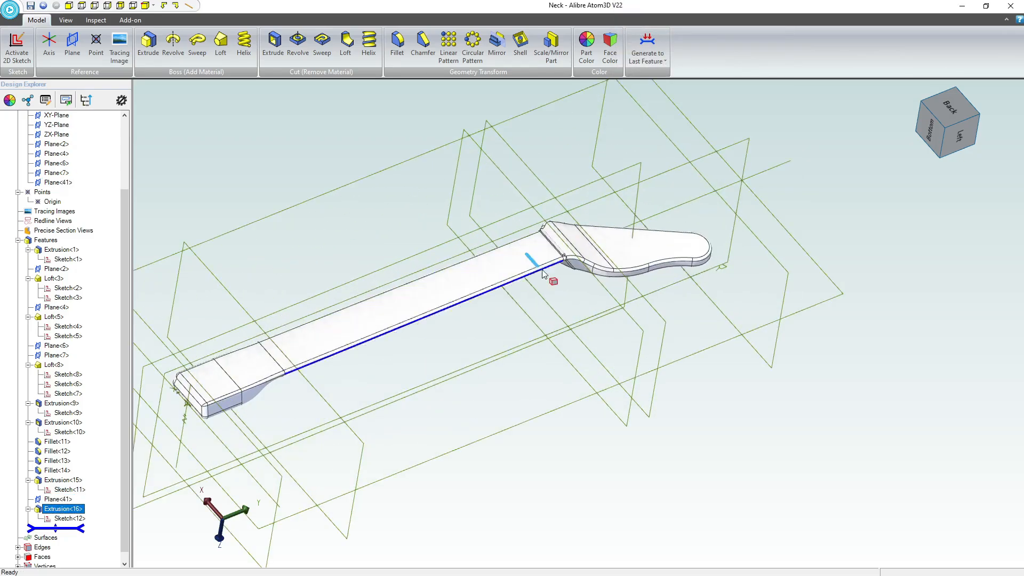
{"action": "scroll", "coordinate": [542, 268], "scroll_direction": "up", "scroll_amount": 8}
{"action": "middle_click_drag", "start_coordinate": [484, 328], "coordinate": [509, 297]}
{"action": "scroll", "coordinate": [509, 297], "scroll_direction": "down", "scroll_amount": 10}
{"action": "mouse_move", "coordinate": [569, 374]}
{"action": "middle_mouse_down"}
{"action": "mouse_move", "coordinate": [545, 374]}
{"action": "mouse_move", "coordinate": [564, 374]}
{"action": "middle_mouse_up"}
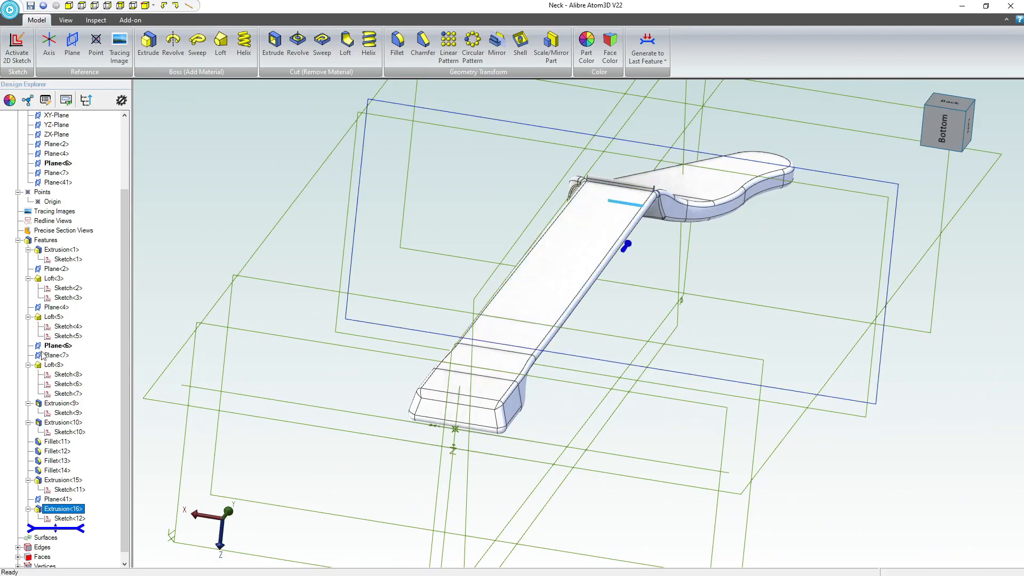
{"action": "right_click", "coordinate": [61, 519]}
{"action": "left_click", "coordinate": [82, 518]}
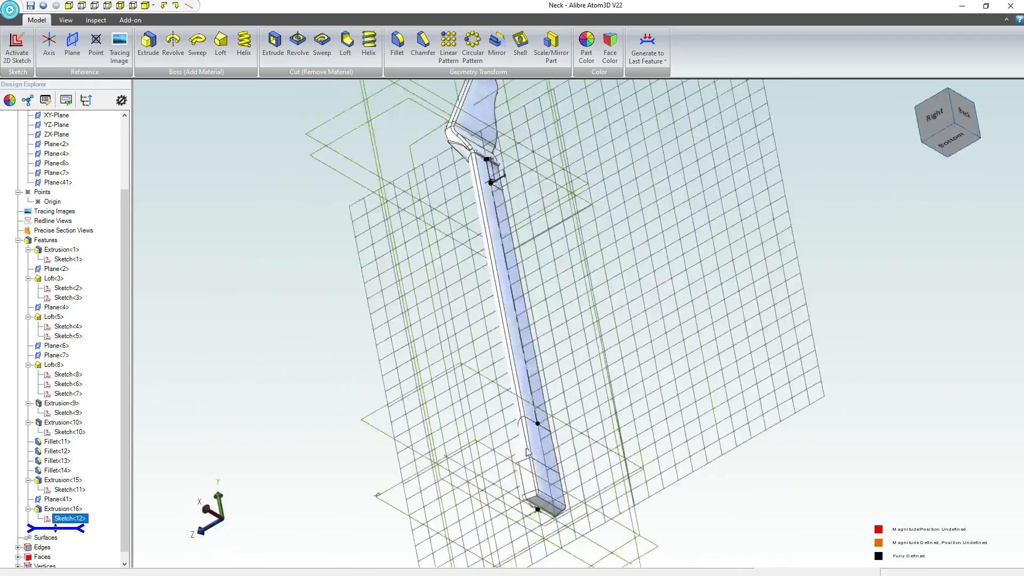
{"action": "left_click", "coordinate": [591, 343]}
{"action": "left_click", "coordinate": [573, 218]}
{"action": "left_click", "coordinate": [370, 48]}
{"action": "left_click", "coordinate": [430, 34]}
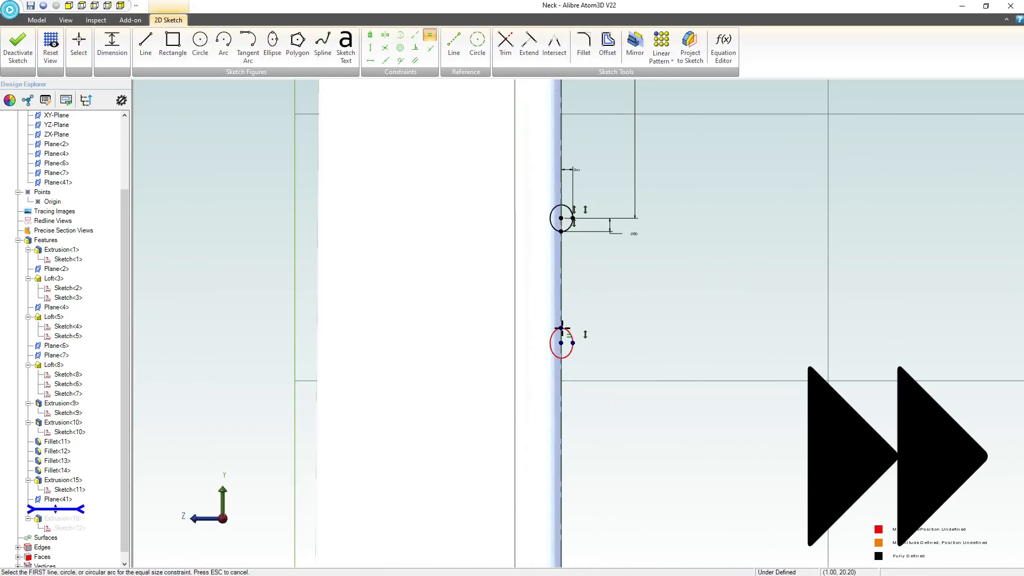
Dimension the second fret ellipse's vertical radius and its distance from the first fret.
{"action": "scroll", "coordinate": [562, 327], "scroll_direction": "up", "scroll_amount": 1}
{"action": "left_click", "coordinate": [112, 46]}
{"action": "left_click", "coordinate": [581, 269]}
{"action": "key", "text": "Return"}
{"action": "scroll", "coordinate": [484, 337], "scroll_direction": "up", "scroll_amount": 3}
{"action": "scroll", "coordinate": [483, 337], "scroll_direction": "down", "scroll_amount": 3}
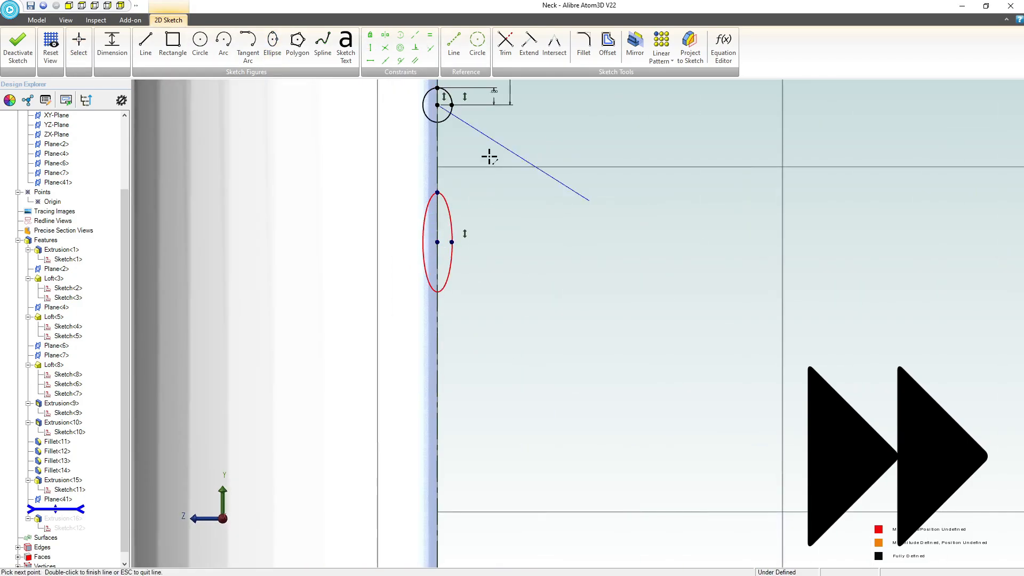
{"action": "scroll", "coordinate": [535, 195], "scroll_direction": "down", "scroll_amount": 3}
Draw the next fret ellipse on the fretboard's edge line and set its spacing from the previous fret to 1.274 inches.
{"action": "left_click", "coordinate": [272, 45]}
{"action": "left_click", "coordinate": [420, 325]}
{"action": "left_click", "coordinate": [421, 263]}
{"action": "left_click", "coordinate": [400, 325]}
{"action": "key", "text": "Escape"}
{"action": "left_click", "coordinate": [112, 46]}
{"action": "left_click", "coordinate": [483, 245]}
{"action": "type", "text": "1.274"}
{"action": "key", "text": "Return"}
Draw another fret ellipse below on the edge line and set its spacing to 1.203 inches.
{"action": "left_click", "coordinate": [272, 45]}
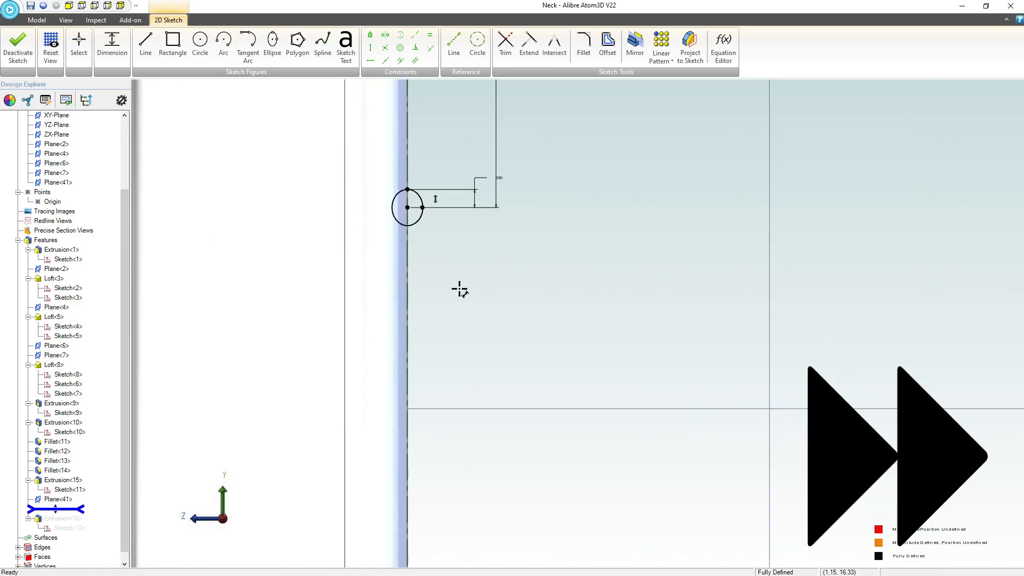
{"action": "left_click", "coordinate": [407, 354]}
{"action": "left_click", "coordinate": [112, 46]}
{"action": "type", "text": "1.203"}
{"action": "key", "text": "Return"}
Finish dimensioning the following fret, and add another vertically constrained fret ellipse spaced 1.075 inches below it.
{"action": "left_click", "coordinate": [424, 341]}
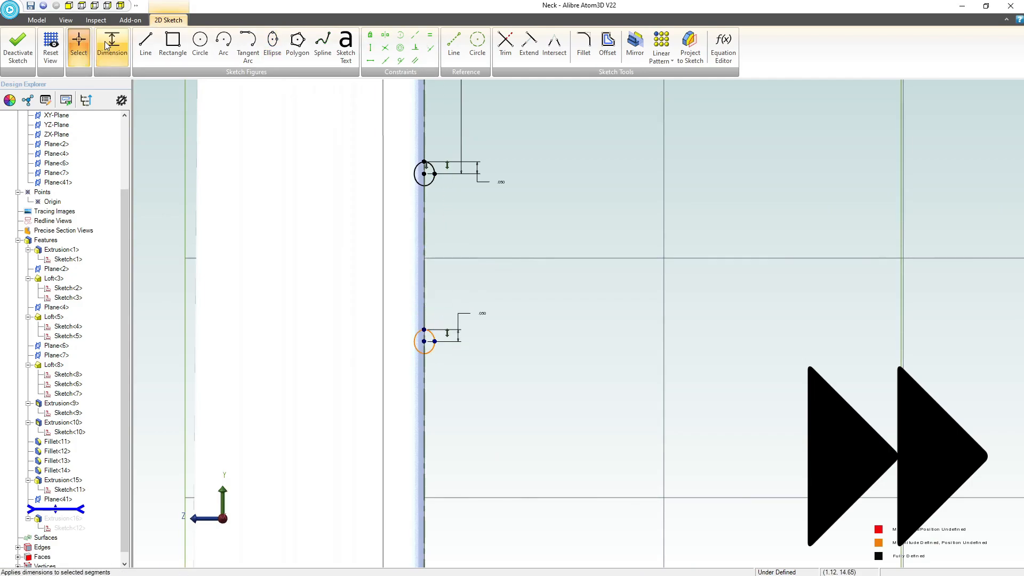
{"action": "left_click", "coordinate": [111, 45]}
{"action": "left_click", "coordinate": [272, 45]}
{"action": "left_click", "coordinate": [438, 279]}
{"action": "left_click", "coordinate": [439, 296]}
{"action": "left_click", "coordinate": [370, 48]}
{"action": "scroll", "coordinate": [460, 269], "scroll_direction": "up", "scroll_amount": 2}
{"action": "left_click", "coordinate": [111, 46]}
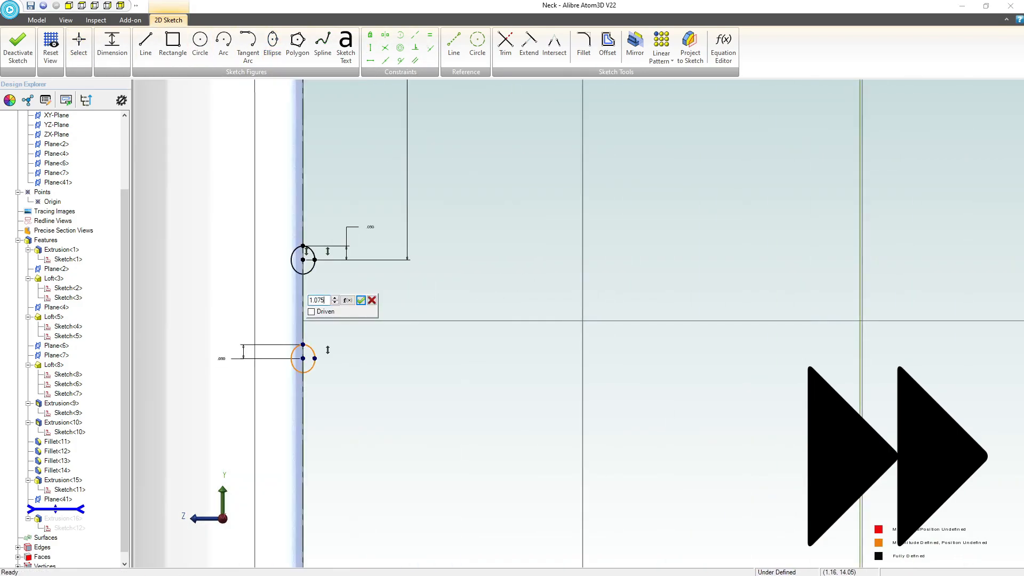
Add the next fret ellipse on the edge line with a spacing of 1.011 inches.
{"action": "left_click", "coordinate": [272, 45]}
{"action": "left_click", "coordinate": [414, 313]}
{"action": "left_click", "coordinate": [112, 45]}
{"action": "type", "text": "1.011"}
{"action": "key", "text": "Return"}
Continue down the neck past the 1.011 inch spacing with vertically constrained fret ellipses, dimensioning each fret's spacing and .050 inch radius.
{"action": "left_click", "coordinate": [272, 45]}
{"action": "left_click", "coordinate": [112, 45]}
{"action": "left_click", "coordinate": [400, 285]}
{"action": "left_click", "coordinate": [272, 45]}
{"action": "left_click", "coordinate": [370, 47]}
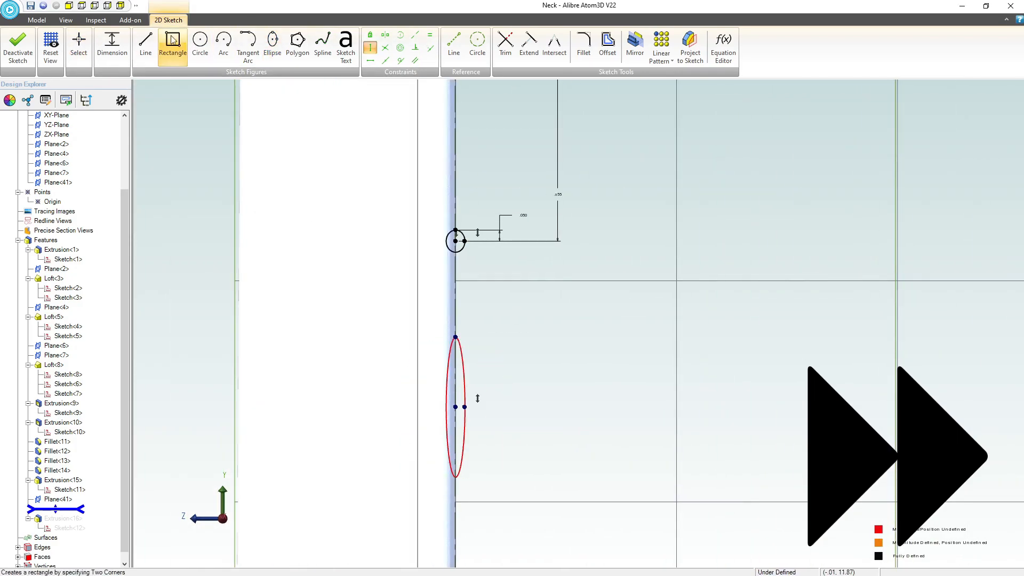
{"action": "left_click", "coordinate": [111, 46]}
{"action": "left_click", "coordinate": [272, 46]}
{"action": "left_click", "coordinate": [111, 45]}
{"action": "left_click", "coordinate": [272, 45]}
{"action": "left_click", "coordinate": [370, 48]}
{"action": "left_click", "coordinate": [111, 45]}
{"action": "left_click", "coordinate": [272, 45]}
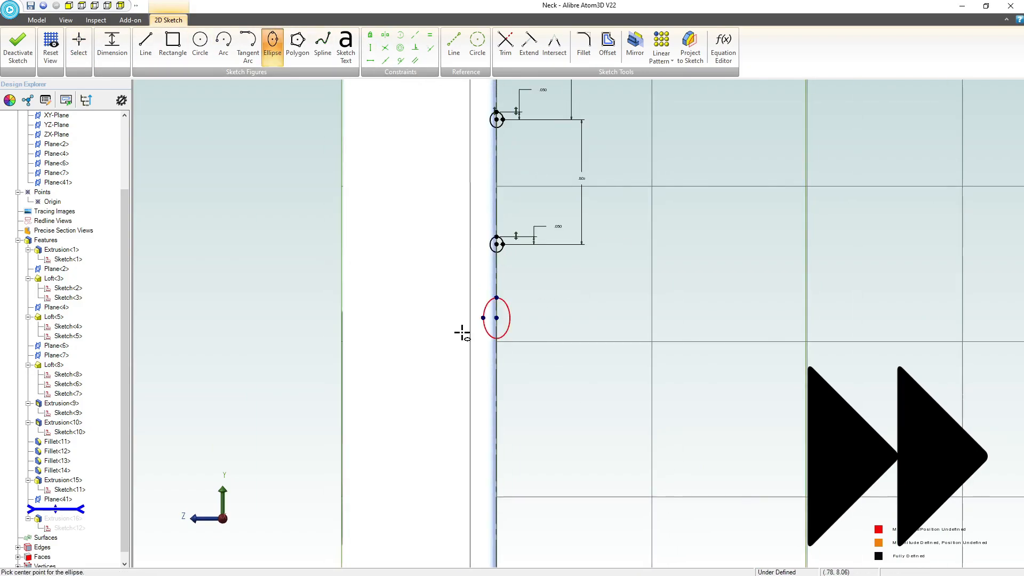
Add and dimension further .050 inch radius fret ellipses down the edge line, including the .715 and .675 inch spacings.
{"action": "left_click", "coordinate": [111, 45]}
{"action": "left_click", "coordinate": [272, 46]}
{"action": "left_click", "coordinate": [490, 320]}
{"action": "left_click", "coordinate": [112, 46]}
{"action": "left_click", "coordinate": [272, 45]}
{"action": "left_click", "coordinate": [111, 45]}
{"action": "left_click", "coordinate": [370, 47]}
{"action": "left_click", "coordinate": [112, 46]}
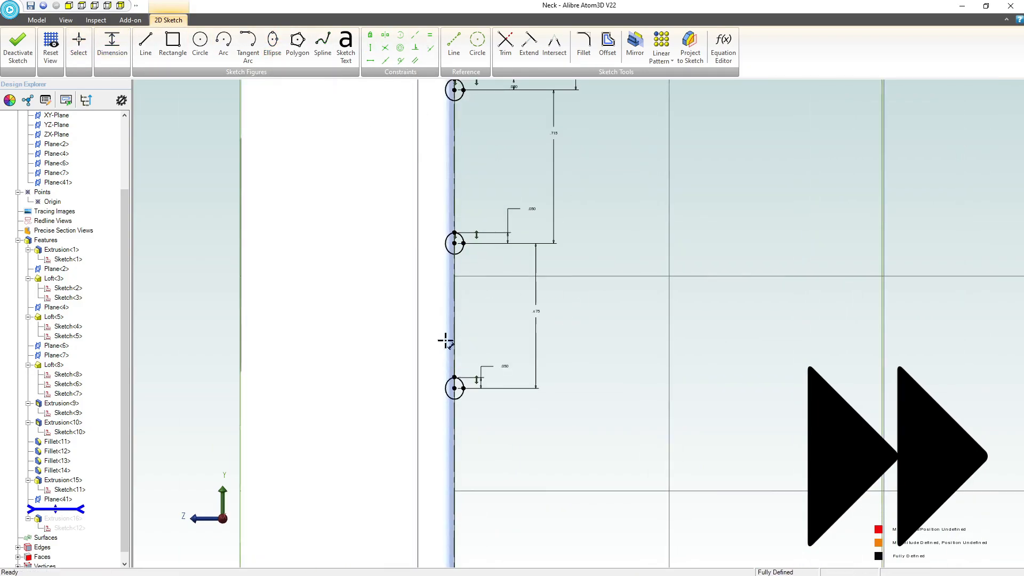
Add more fret ellipses below the .675 inch spacing, aligning them to the edge line with vertical and coincident constraints.
{"action": "left_click", "coordinate": [272, 45]}
{"action": "left_click", "coordinate": [112, 46]}
{"action": "left_click", "coordinate": [272, 45]}
{"action": "left_click", "coordinate": [370, 47]}
{"action": "left_click", "coordinate": [111, 46]}
{"action": "left_click", "coordinate": [272, 45]}
{"action": "left_click", "coordinate": [430, 48]}
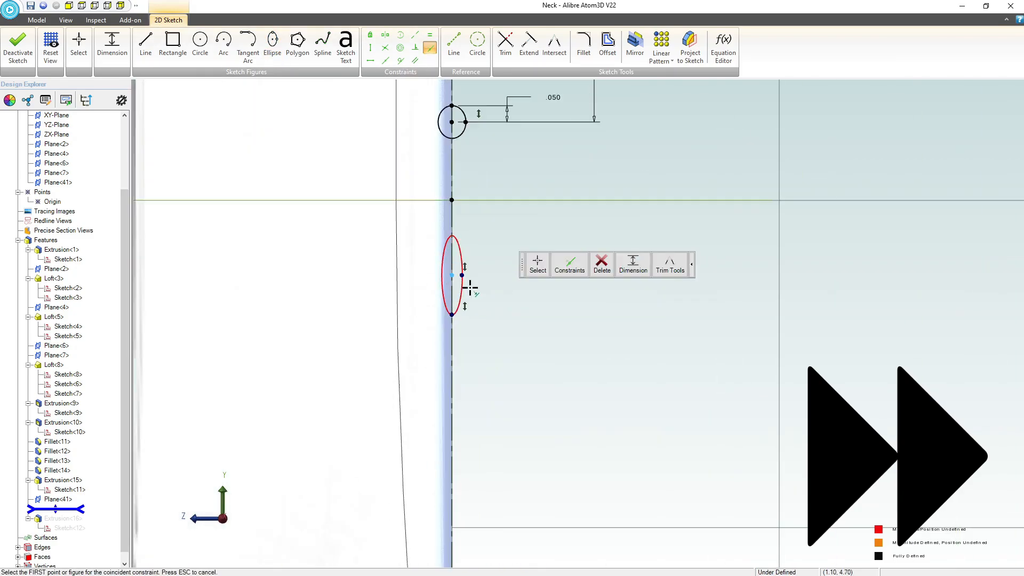
Draw a vertically constrained fret ellipse on the edge line and set its spacing to .536 inches.
{"action": "left_click", "coordinate": [111, 46]}
{"action": "left_click", "coordinate": [272, 45]}
{"action": "left_click", "coordinate": [457, 421]}
{"action": "left_click", "coordinate": [370, 48]}
{"action": "left_click", "coordinate": [112, 45]}
{"action": "type", "text": ".536"}
{"action": "key", "text": "Return"}
Add the next two fret ellipses toward the heel with spacings of .506 and .477 inches.
{"action": "left_click", "coordinate": [272, 46]}
{"action": "left_click", "coordinate": [370, 48]}
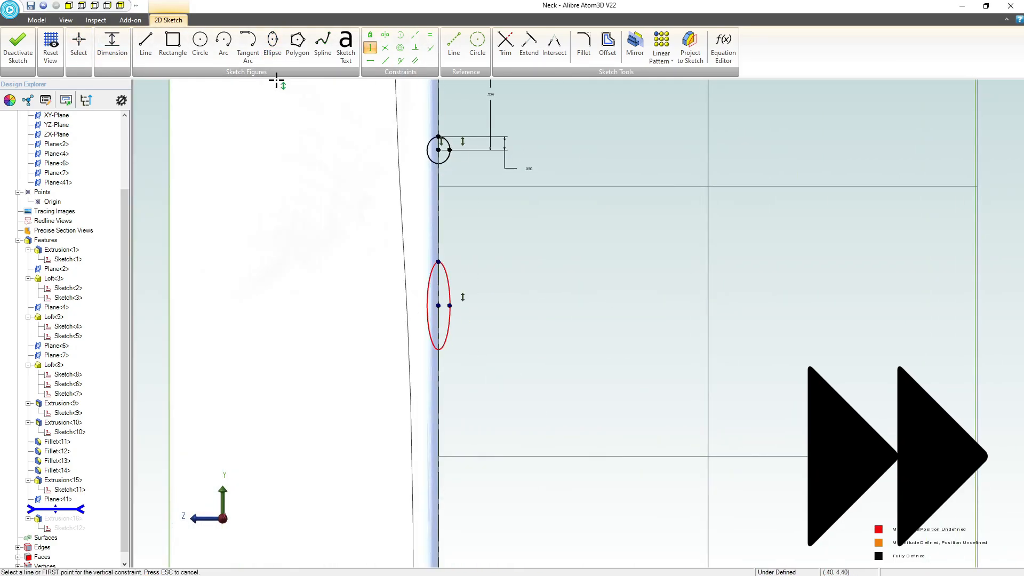
{"action": "left_click", "coordinate": [111, 45]}
{"action": "type", "text": ".506"}
{"action": "left_click", "coordinate": [272, 45]}
{"action": "left_click", "coordinate": [111, 46]}
{"action": "type", "text": ".477"}
Add two more vertically constrained fret ellipses toward the heel with spacings of .451 and .425 inches.
{"action": "left_click", "coordinate": [272, 45]}
{"action": "left_click", "coordinate": [112, 46]}
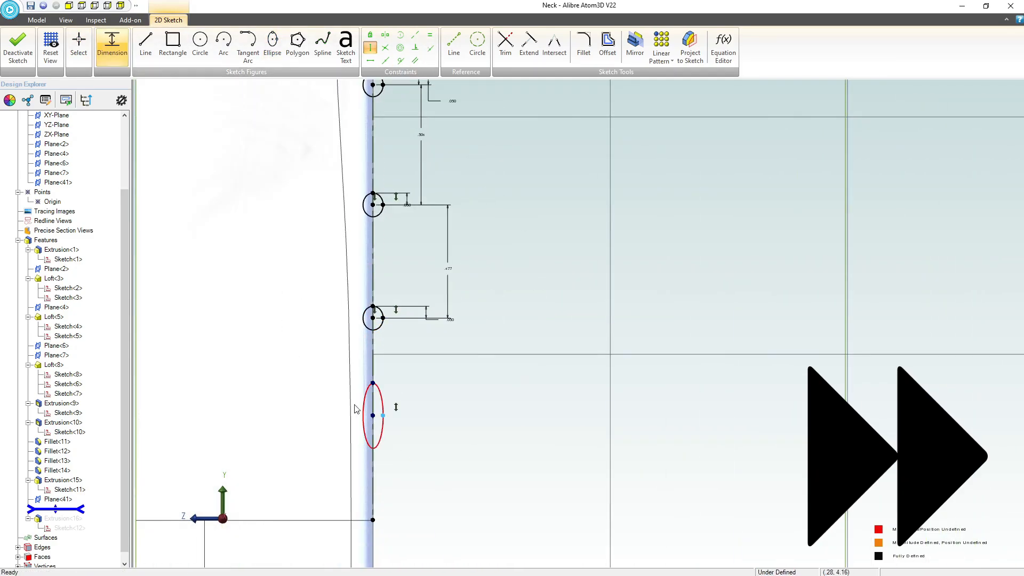
{"action": "type", "text": ".451"}
{"action": "left_click", "coordinate": [272, 46]}
{"action": "left_click", "coordinate": [387, 409]}
{"action": "left_click", "coordinate": [370, 47]}
{"action": "left_click", "coordinate": [112, 45]}
{"action": "left_click", "coordinate": [496, 393]}
{"action": "type", "text": ".425"}
Draw the last fret ellipse near the heel, set its radius to .05 inches, and finish the fret sketch.
{"action": "left_click", "coordinate": [272, 46]}
{"action": "left_click", "coordinate": [453, 274]}
{"action": "left_click", "coordinate": [453, 237]}
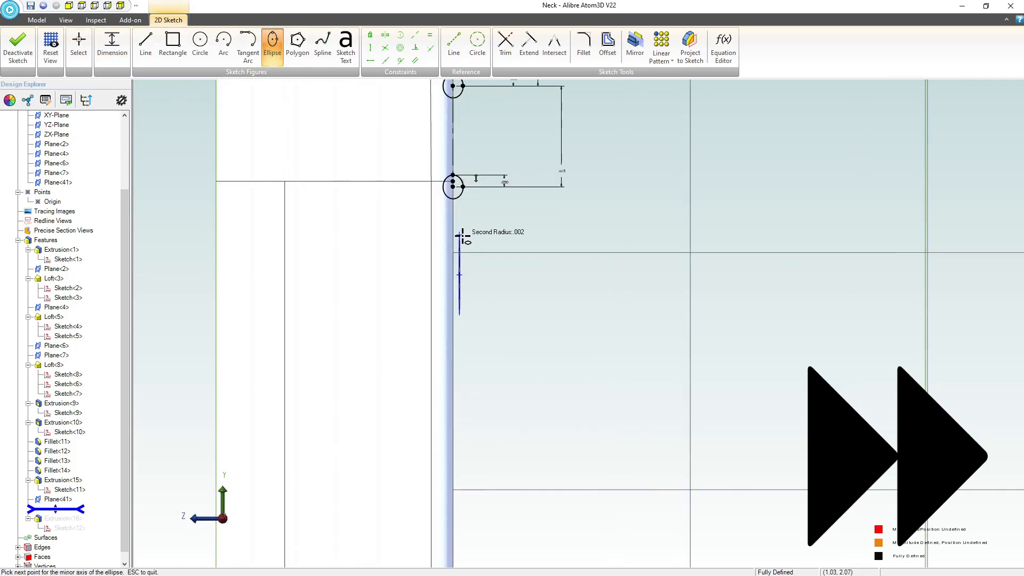
{"action": "left_click", "coordinate": [462, 238]}
{"action": "left_click", "coordinate": [111, 46]}
{"action": "type", "text": ".05"}
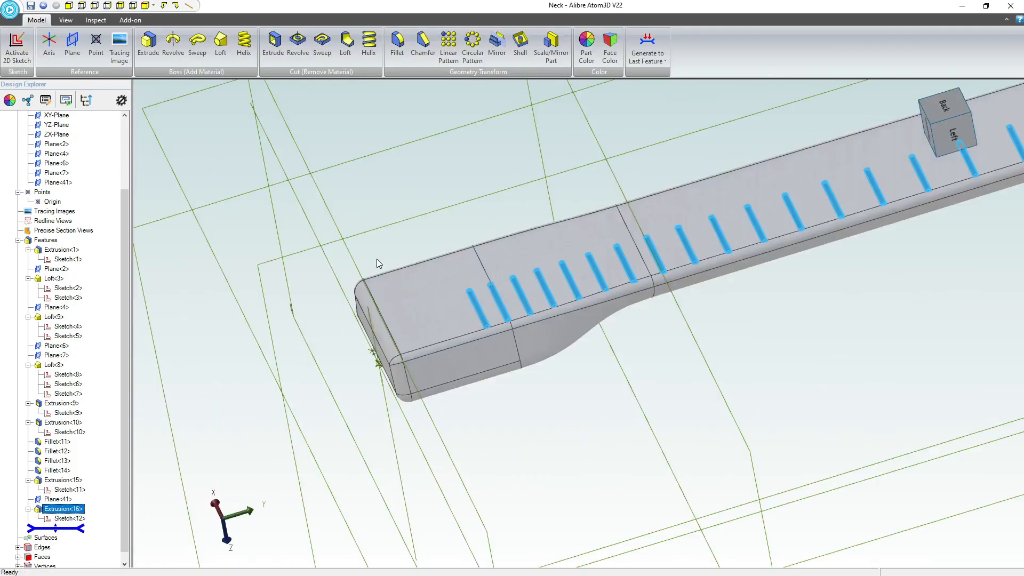
{"action": "scroll", "coordinate": [377, 260], "scroll_direction": "down", "scroll_amount": 3}
{"action": "left_click", "coordinate": [464, 205]}
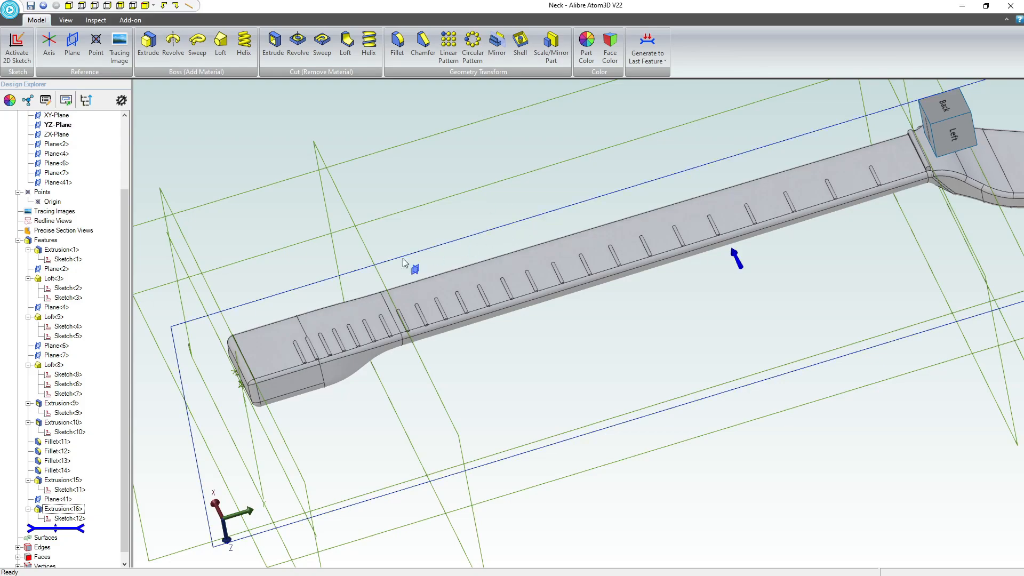
Examine the extruded frets along the whole neck and where their ends meet the rounded side edge.
{"action": "left_click", "coordinate": [270, 352]}
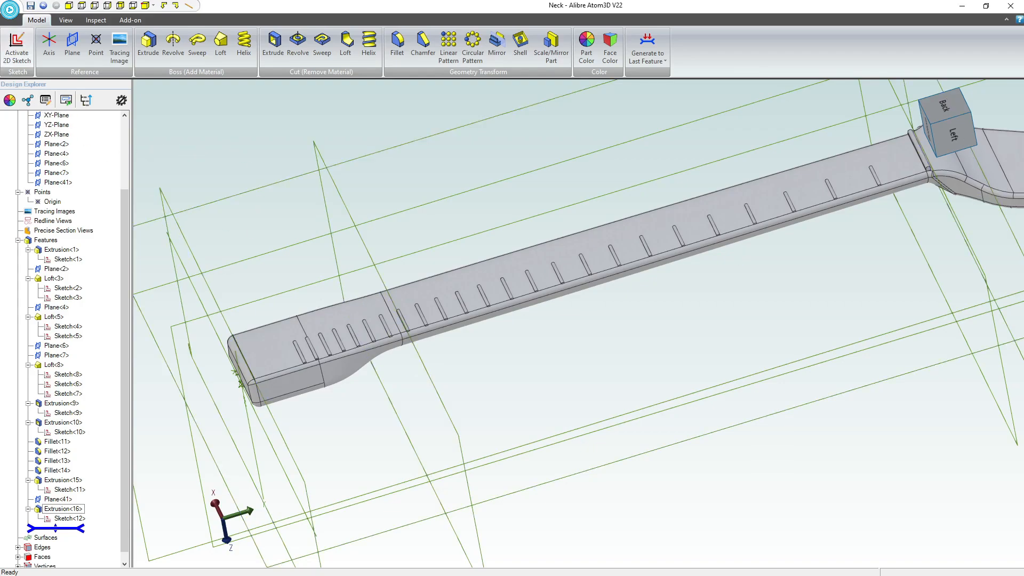
{"action": "scroll", "coordinate": [364, 362], "scroll_direction": "down", "scroll_amount": 2}
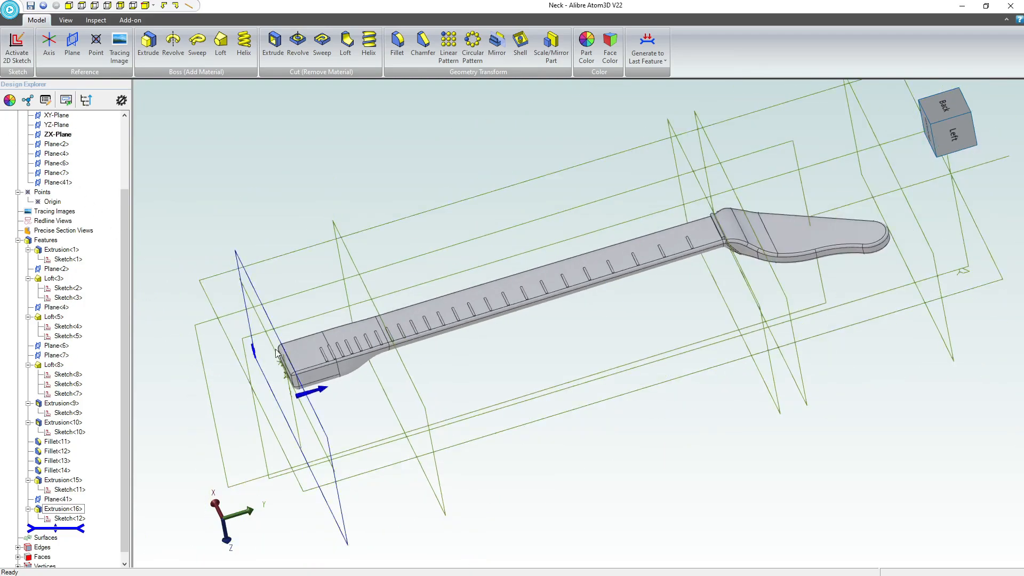
{"action": "scroll", "coordinate": [462, 314], "scroll_direction": "up", "scroll_amount": 2}
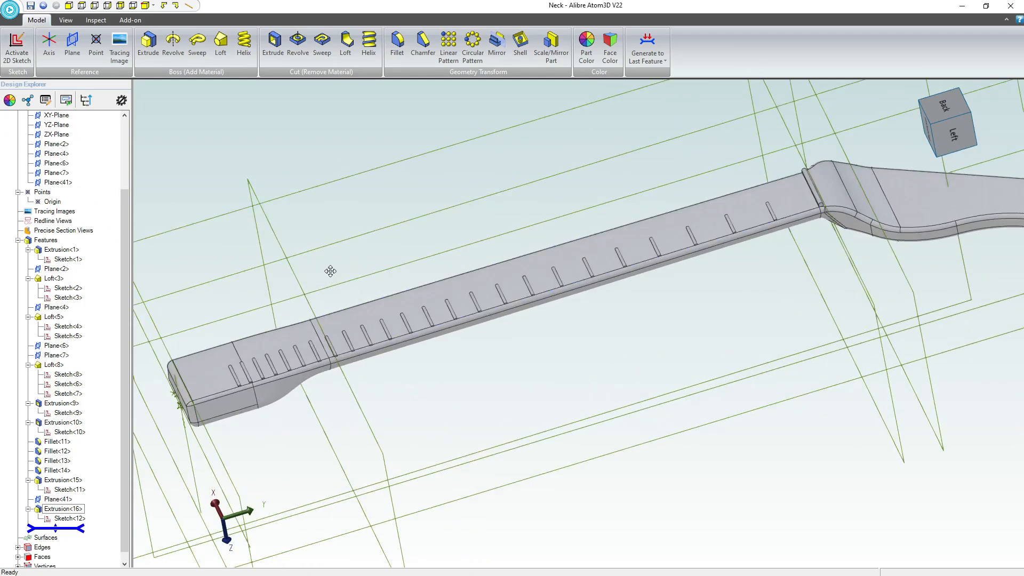
{"action": "middle_click_drag", "start_coordinate": [330, 271], "coordinate": [394, 261]}
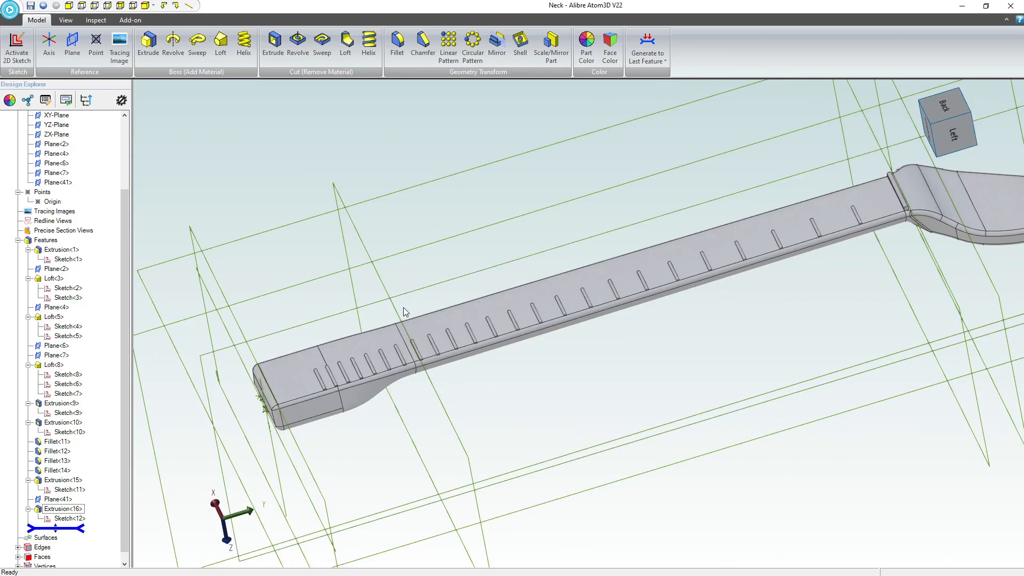
{"action": "middle_click_drag", "start_coordinate": [403, 308], "coordinate": [411, 322]}
{"action": "scroll", "coordinate": [382, 382], "scroll_direction": "up", "scroll_amount": 5}
{"action": "scroll", "coordinate": [359, 288], "scroll_direction": "up", "scroll_amount": 2}
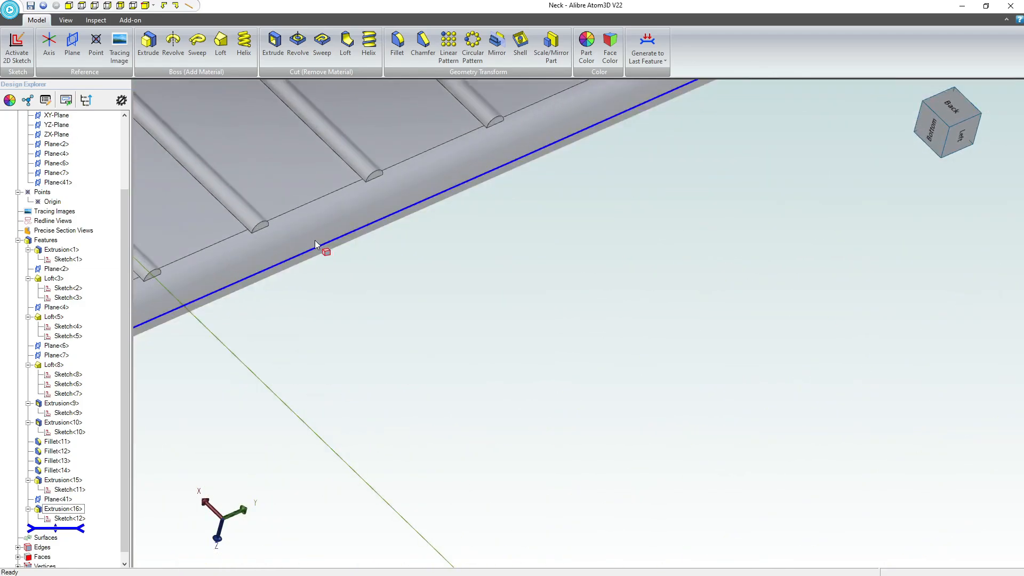
{"action": "mouse_move", "coordinate": [316, 244]}
{"action": "middle_mouse_down"}
{"action": "mouse_move", "coordinate": [341, 232]}
{"action": "mouse_move", "coordinate": [321, 232]}
{"action": "middle_mouse_up"}
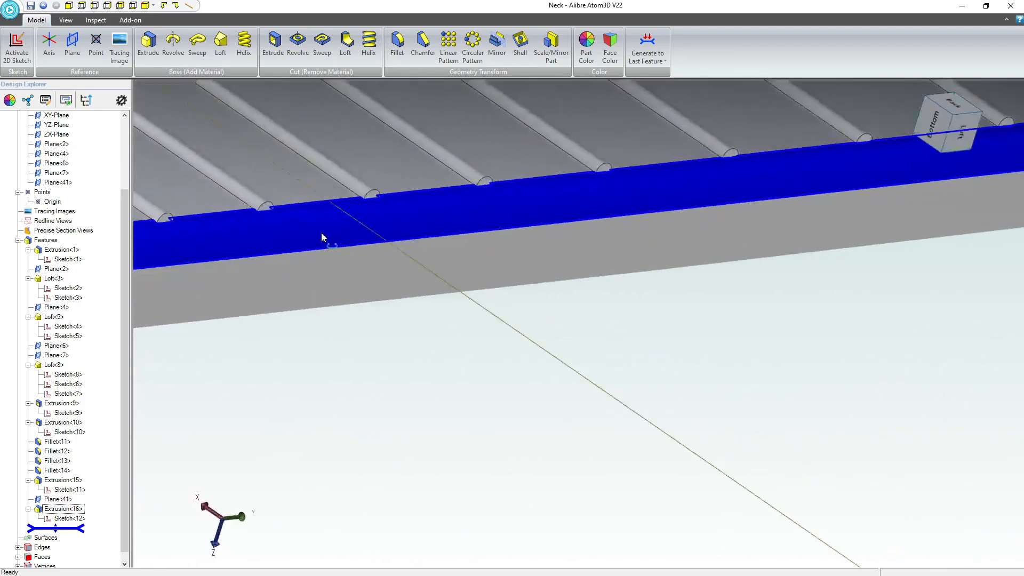
Examine the one-sided frets from the heel up to the nut end of the neck.
{"action": "scroll", "coordinate": [322, 238], "scroll_direction": "down", "scroll_amount": 10}
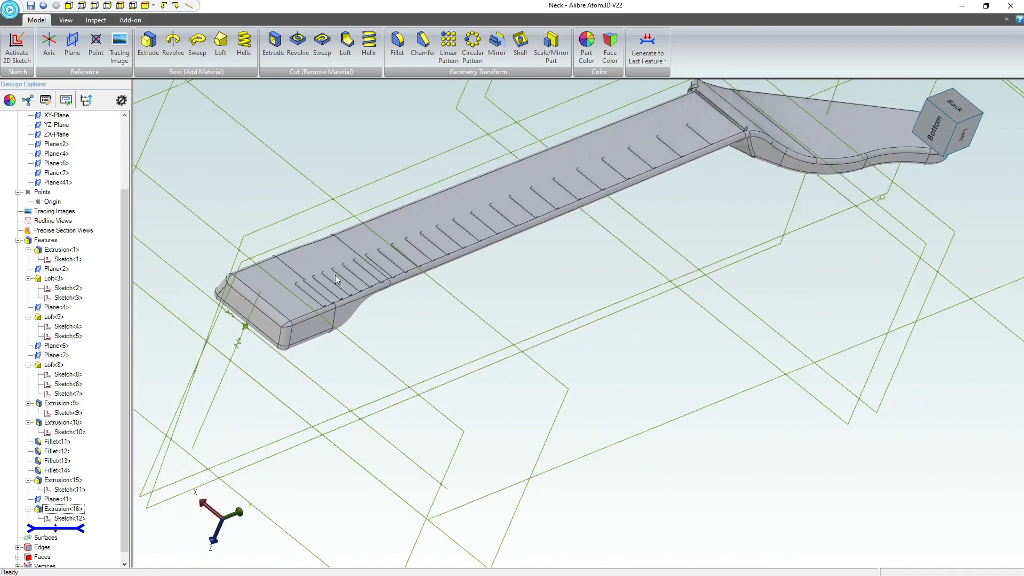
{"action": "scroll", "coordinate": [315, 254], "scroll_direction": "up", "scroll_amount": 1}
{"action": "middle_click_drag", "start_coordinate": [311, 277], "coordinate": [305, 300]}
{"action": "left_click", "coordinate": [447, 320]}
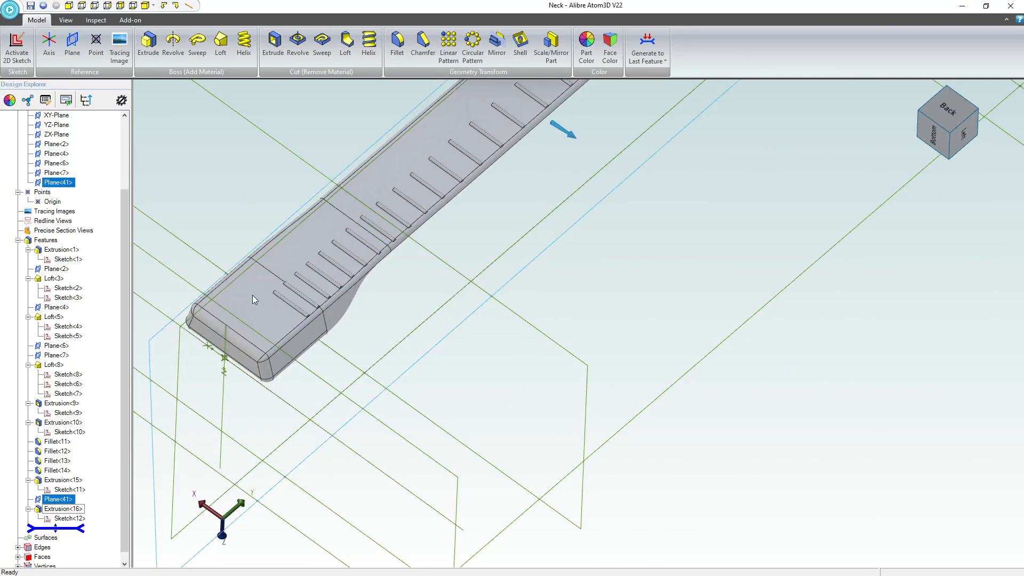
{"action": "scroll", "coordinate": [286, 317], "scroll_direction": "down", "scroll_amount": 4}
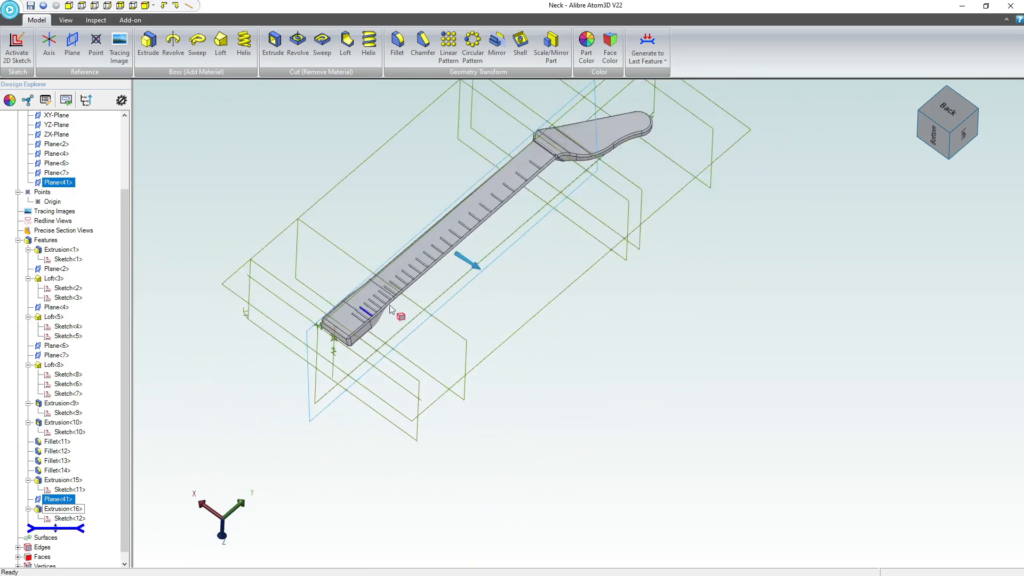
{"action": "scroll", "coordinate": [537, 172], "scroll_direction": "up", "scroll_amount": 1}
{"action": "scroll", "coordinate": [538, 173], "scroll_direction": "up", "scroll_amount": 4}
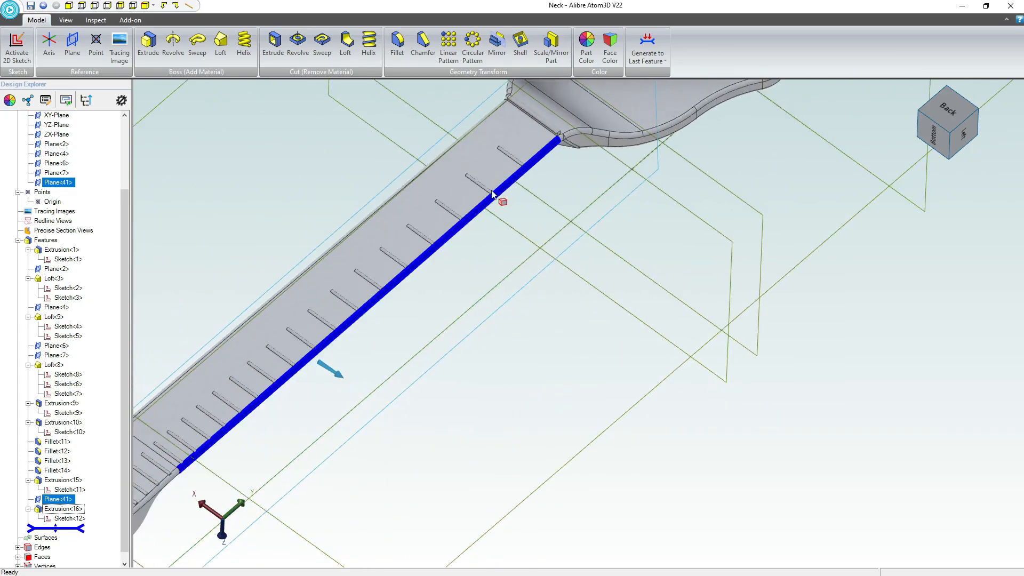
{"action": "middle_click_drag", "start_coordinate": [447, 222], "coordinate": [688, 175]}
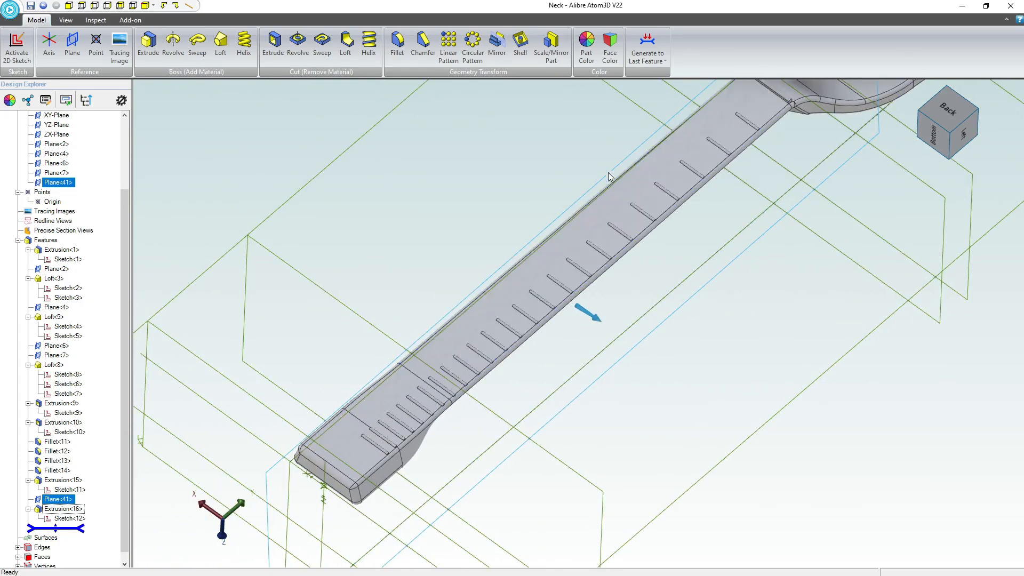
{"action": "left_click", "coordinate": [511, 123]}
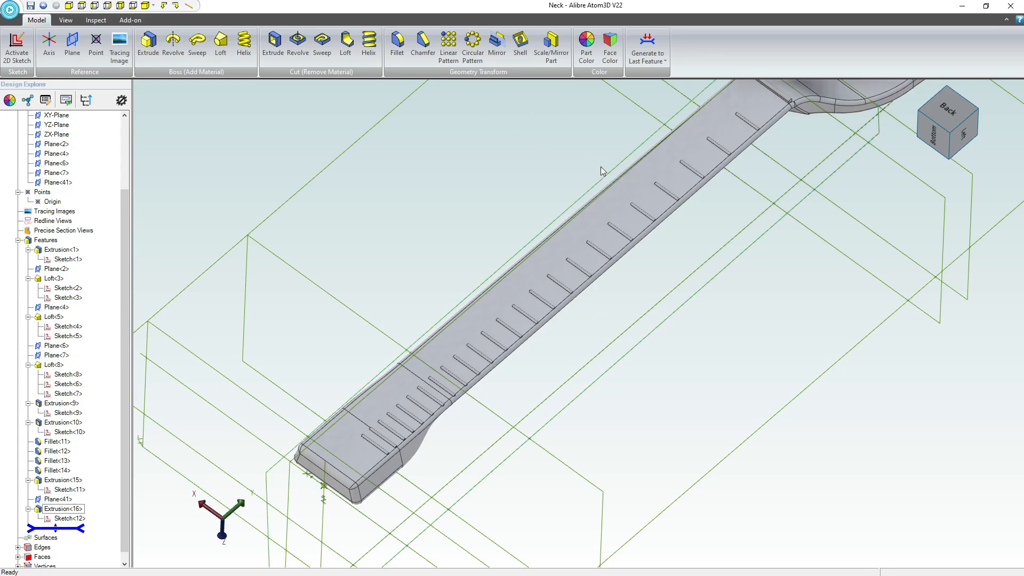
Mirror the fret extrusion across the YZ-Plane with Mirror Geometry enabled.
{"action": "left_click", "coordinate": [71, 509]}
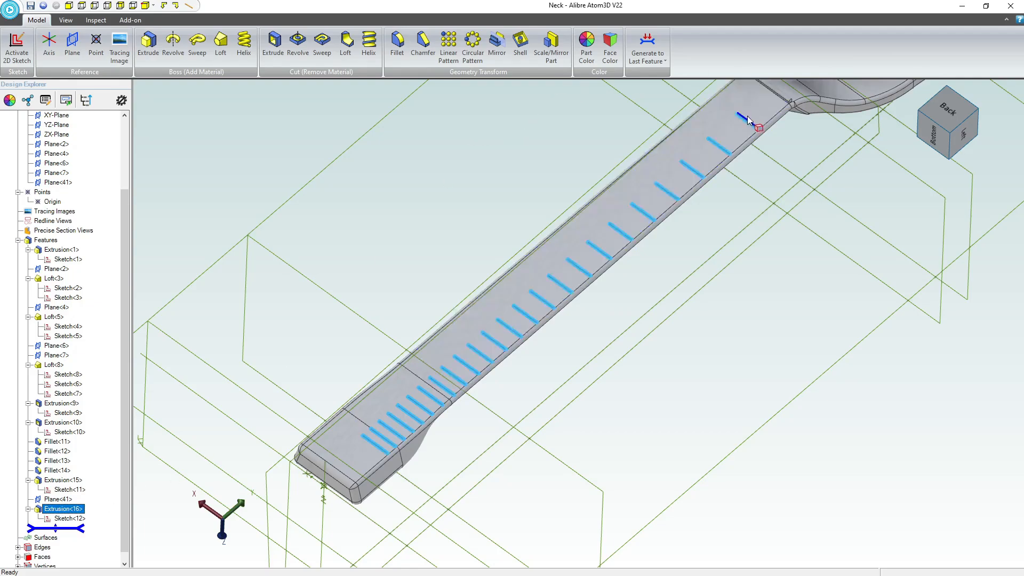
{"action": "left_click", "coordinate": [496, 44]}
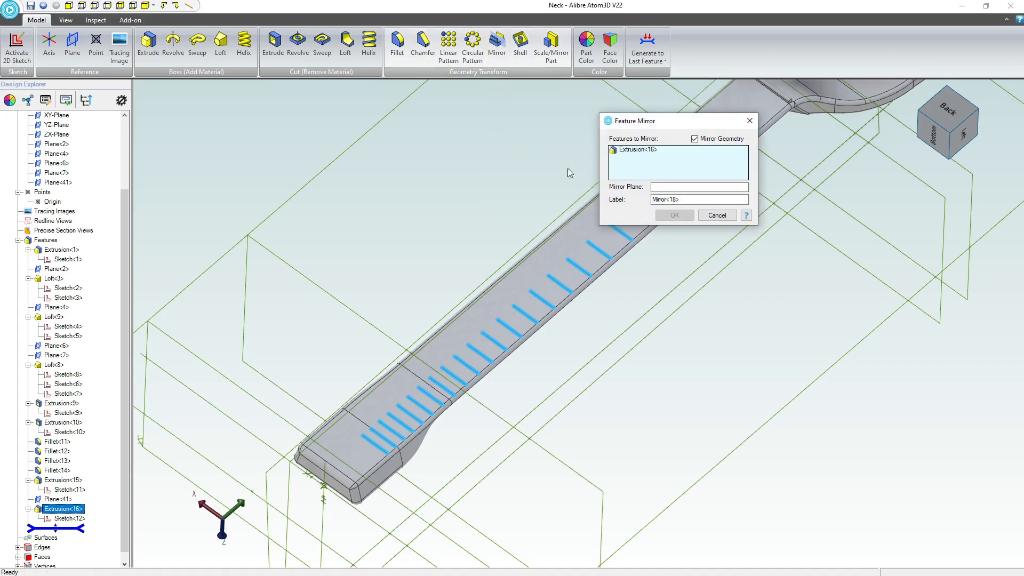
{"action": "left_click", "coordinate": [676, 187]}
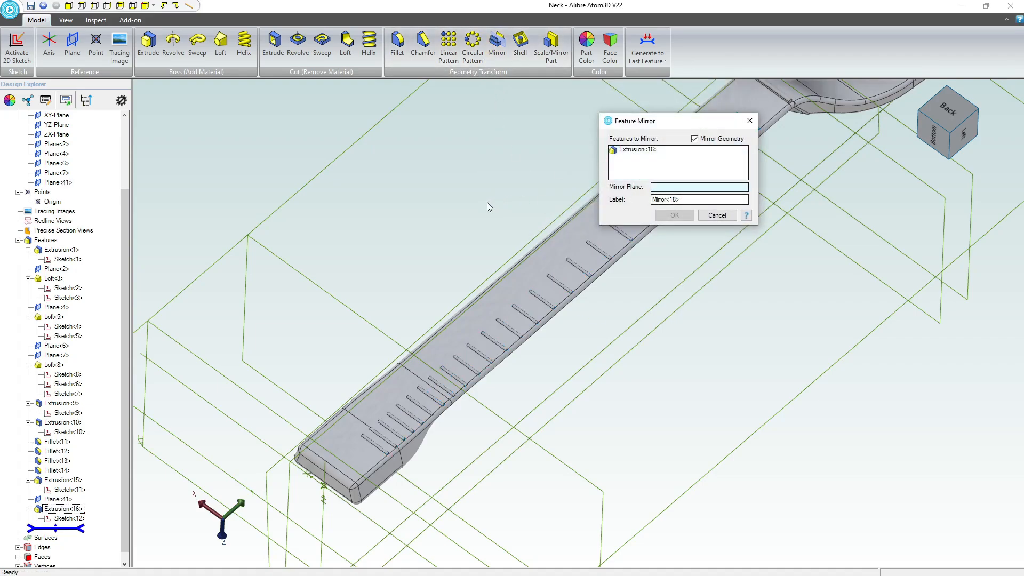
{"action": "scroll", "coordinate": [490, 207], "scroll_direction": "down", "scroll_amount": 5}
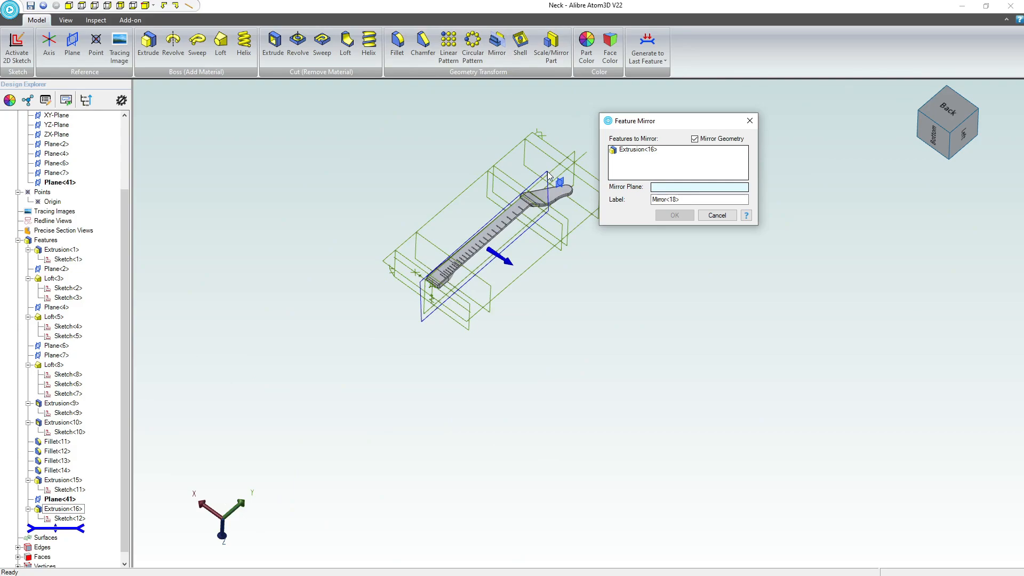
{"action": "left_click", "coordinate": [496, 245]}
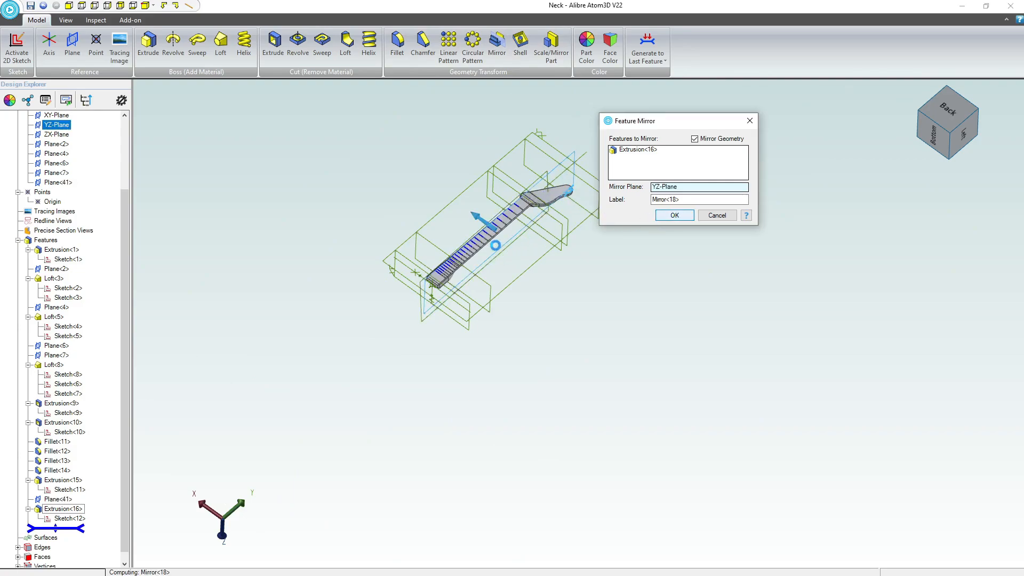
{"action": "key", "text": "Return"}
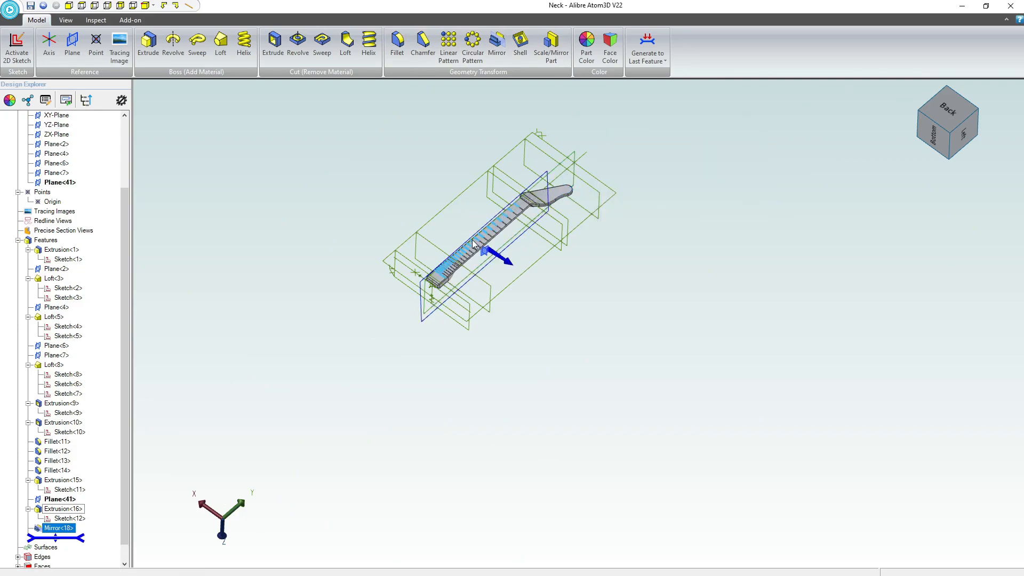
Reduce the offset distance of Plane<4> from the ZX-Plane and regenerate the neck through its last feature.
{"action": "scroll", "coordinate": [472, 239], "scroll_direction": "up", "scroll_amount": 5}
{"action": "middle_click_drag", "start_coordinate": [460, 257], "coordinate": [580, 280]}
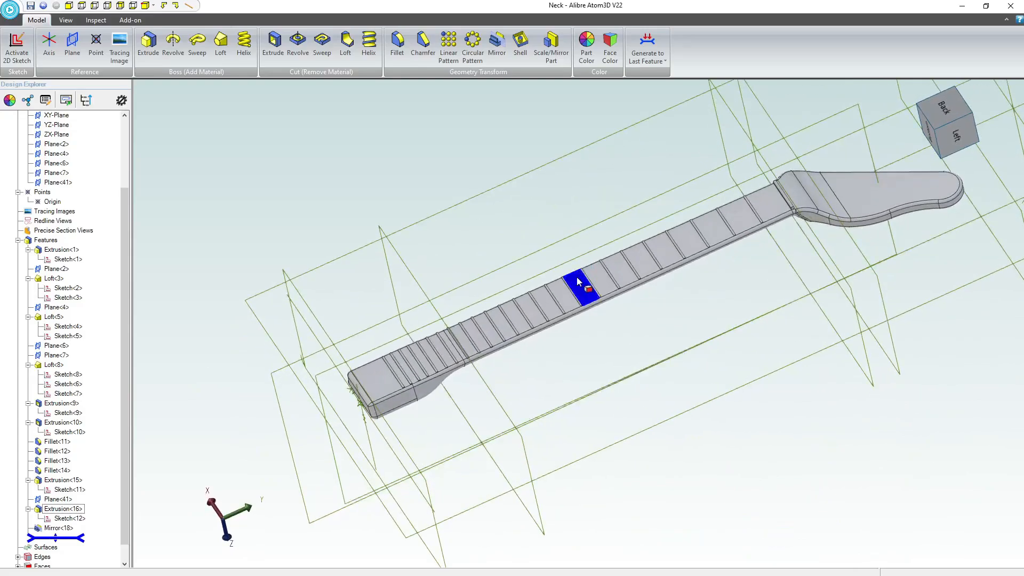
{"action": "scroll", "coordinate": [580, 246], "scroll_direction": "down", "scroll_amount": 3}
{"action": "scroll", "coordinate": [687, 142], "scroll_direction": "up", "scroll_amount": 2}
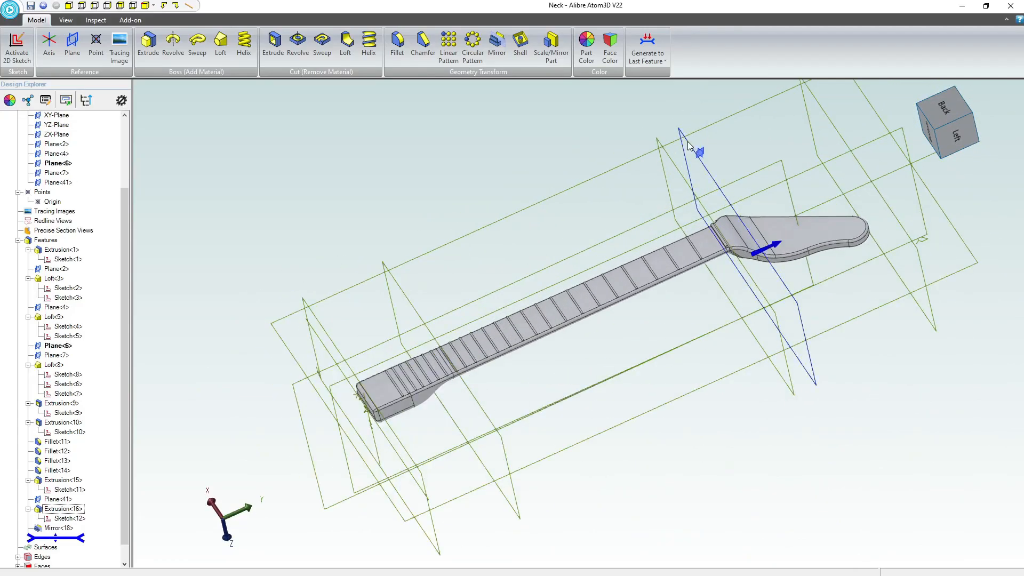
{"action": "right_click", "coordinate": [672, 168]}
{"action": "left_click", "coordinate": [688, 180]}
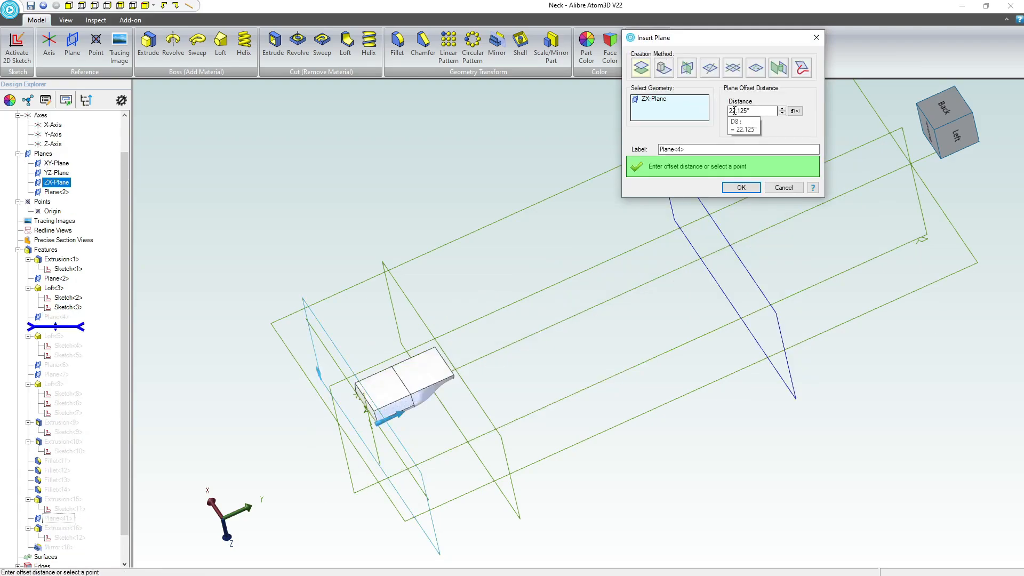
{"action": "left_click", "coordinate": [742, 111]}
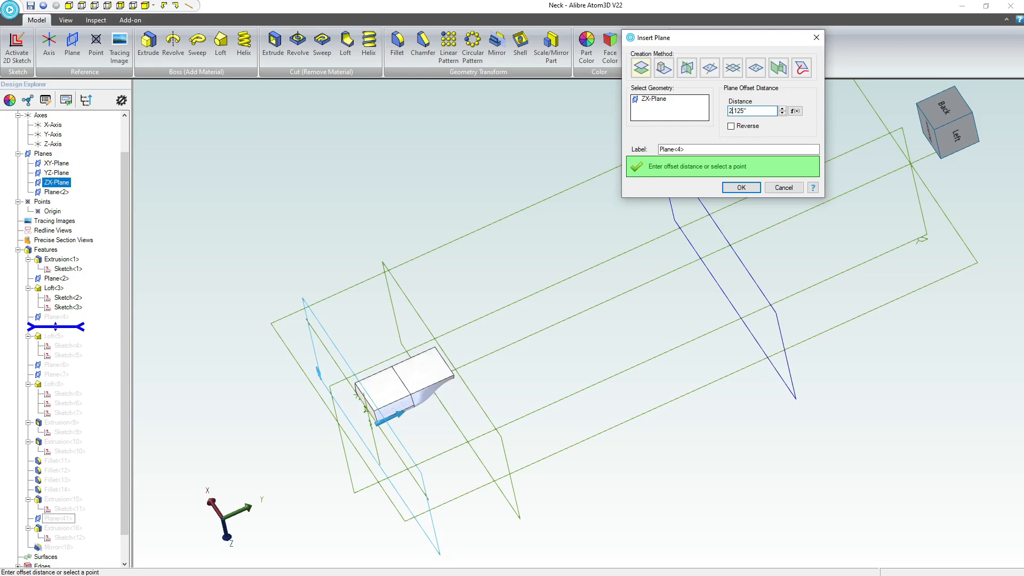
{"action": "left_click", "coordinate": [741, 188]}
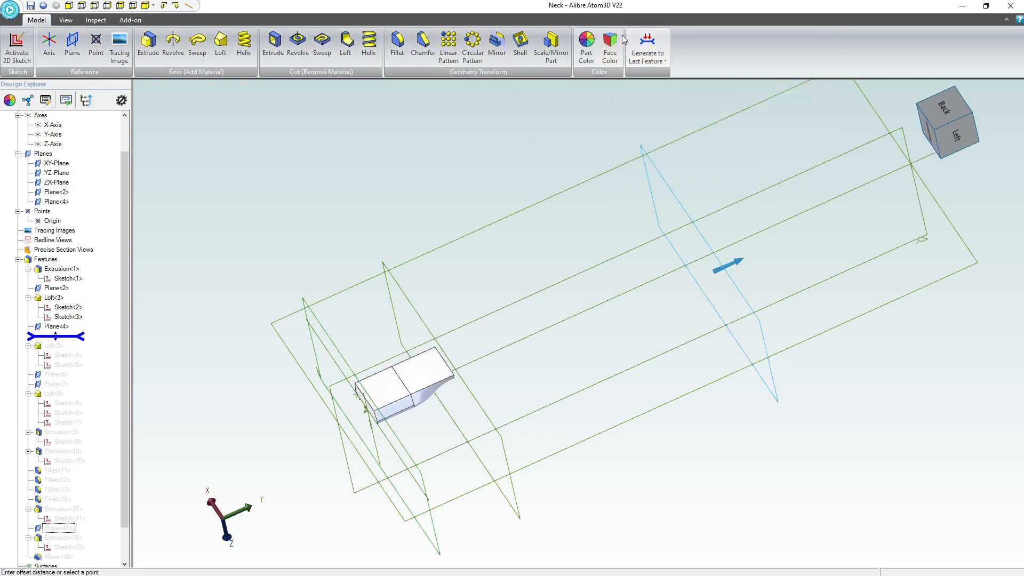
{"action": "left_click", "coordinate": [655, 40]}
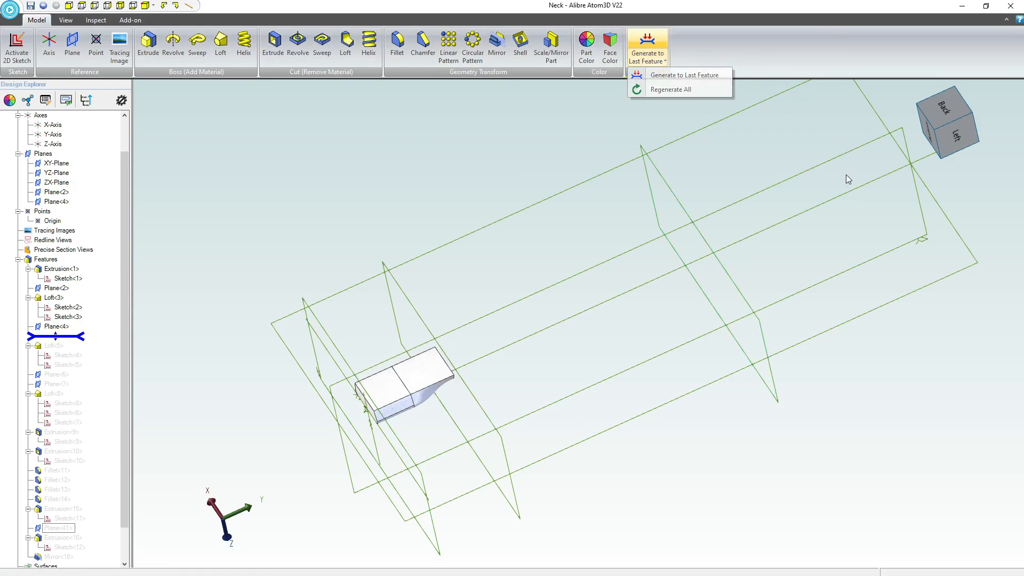
Reduce the offset distance of Plane<6> from the ZX-Plane and regenerate the full feature history.
{"action": "left_click", "coordinate": [713, 174]}
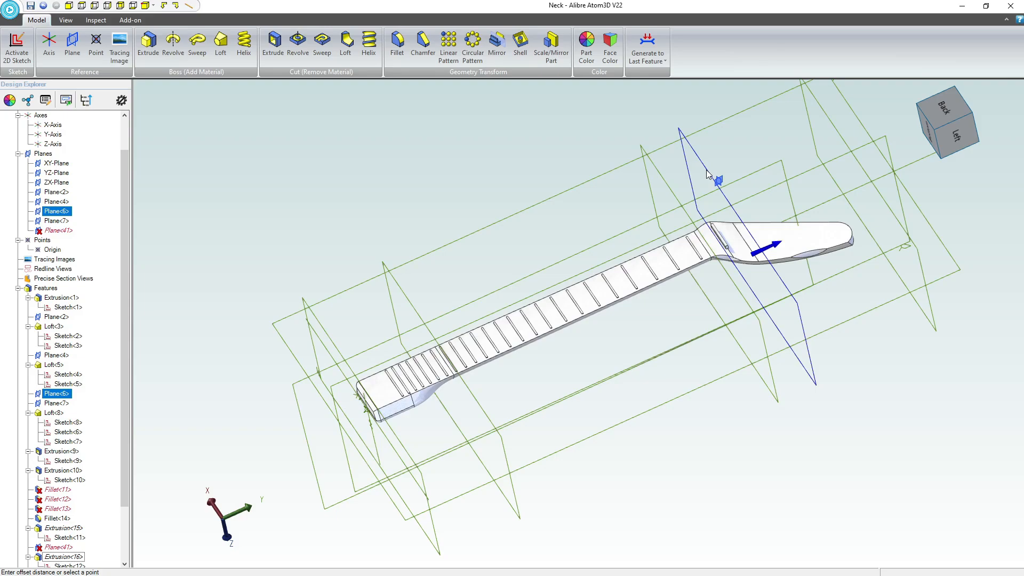
{"action": "middle_click_drag", "start_coordinate": [709, 175], "coordinate": [730, 214]}
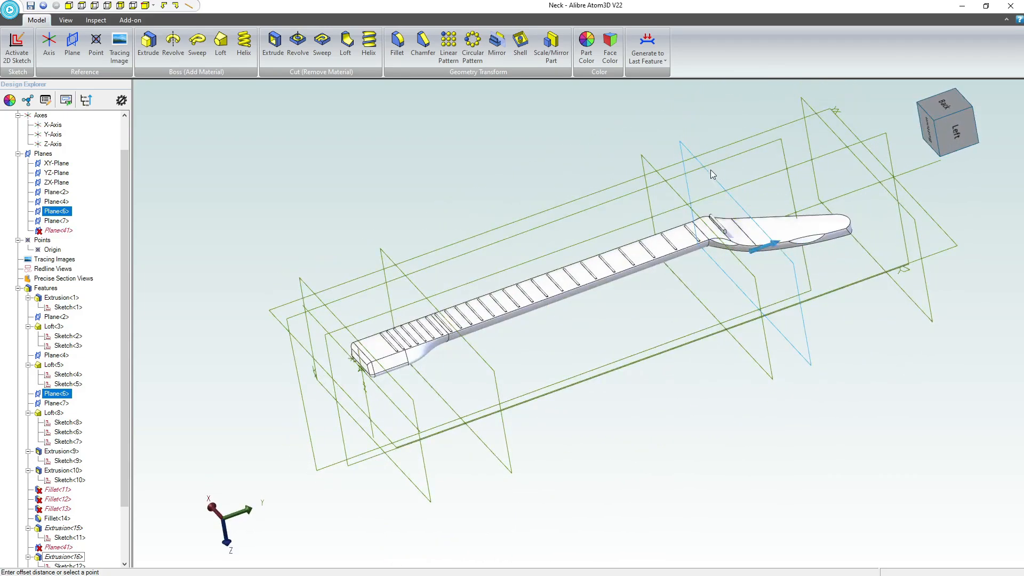
{"action": "right_click", "coordinate": [712, 176]}
{"action": "left_click", "coordinate": [731, 195]}
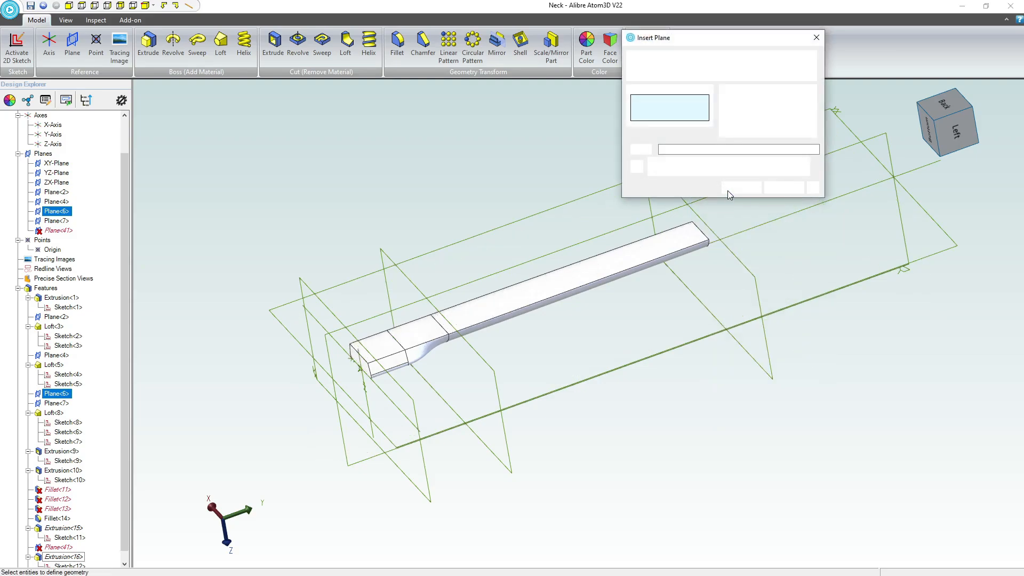
{"action": "left_click", "coordinate": [736, 111]}
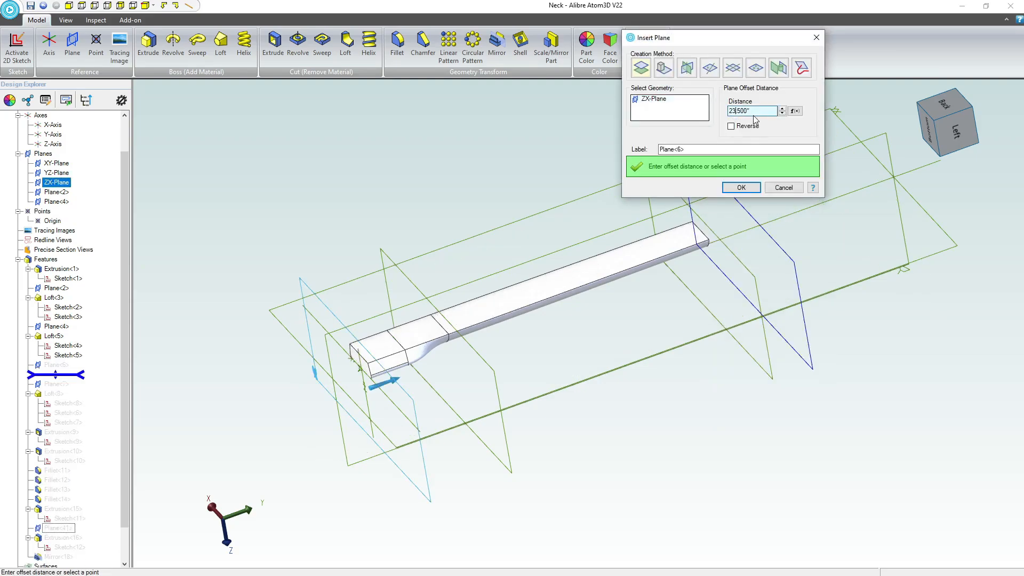
{"action": "key", "text": "Return"}
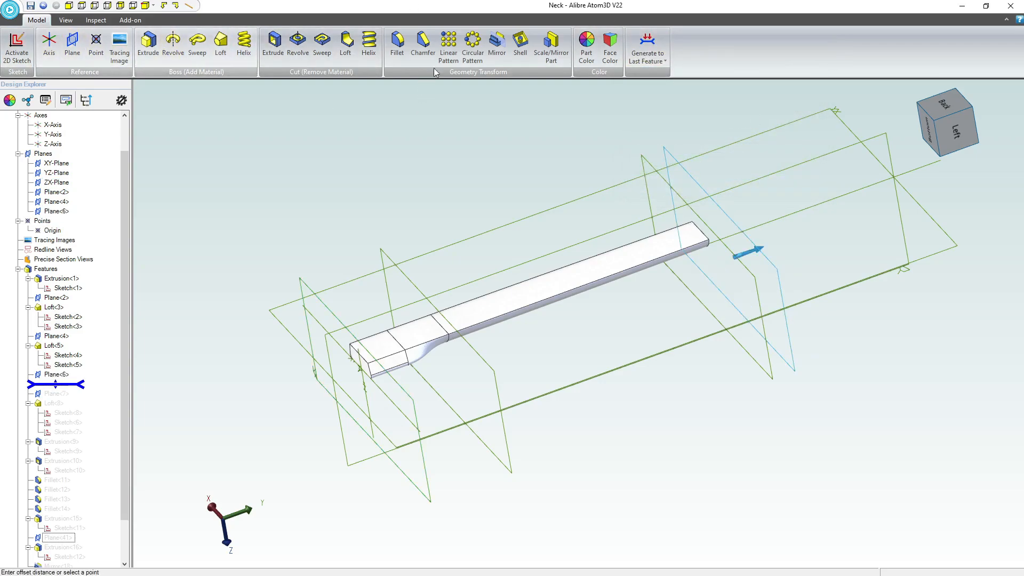
{"action": "left_click", "coordinate": [934, 241]}
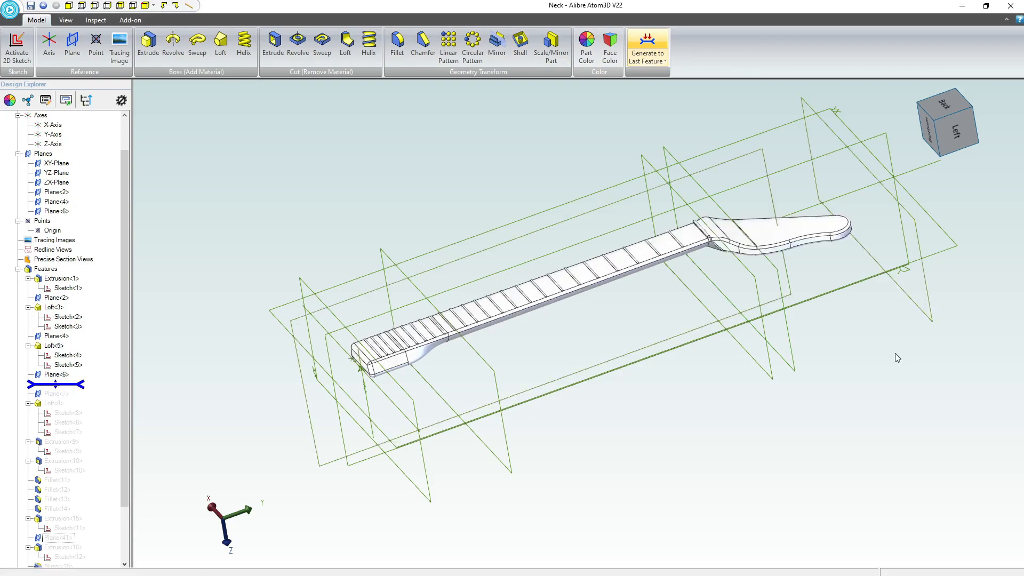
{"action": "middle_click_drag", "start_coordinate": [873, 263], "coordinate": [764, 327]}
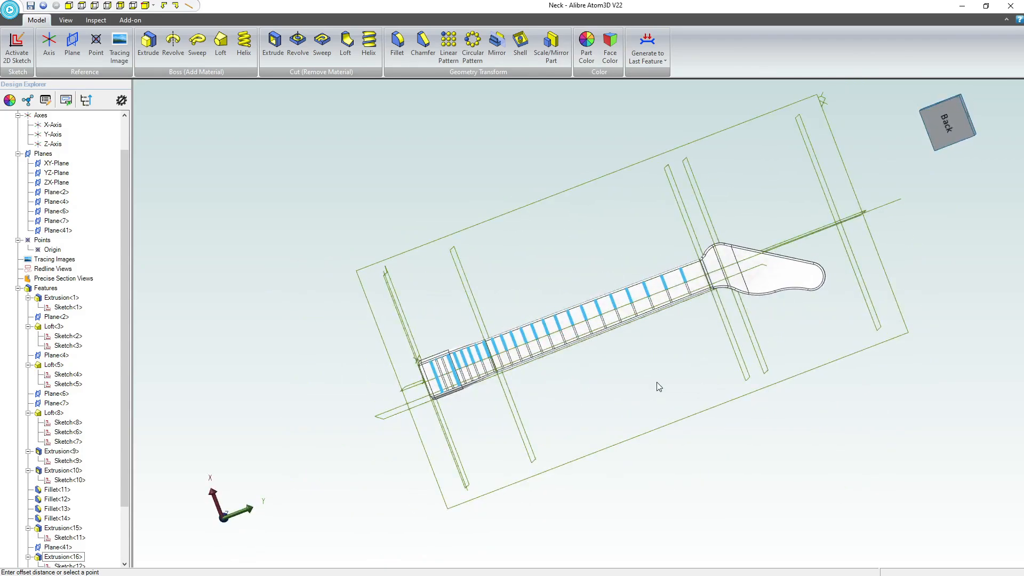
{"action": "scroll", "coordinate": [437, 362], "scroll_direction": "up", "scroll_amount": 1}
{"action": "scroll", "coordinate": [454, 368], "scroll_direction": "up", "scroll_amount": 2}
{"action": "middle_click_drag", "start_coordinate": [649, 324], "coordinate": [663, 326]}
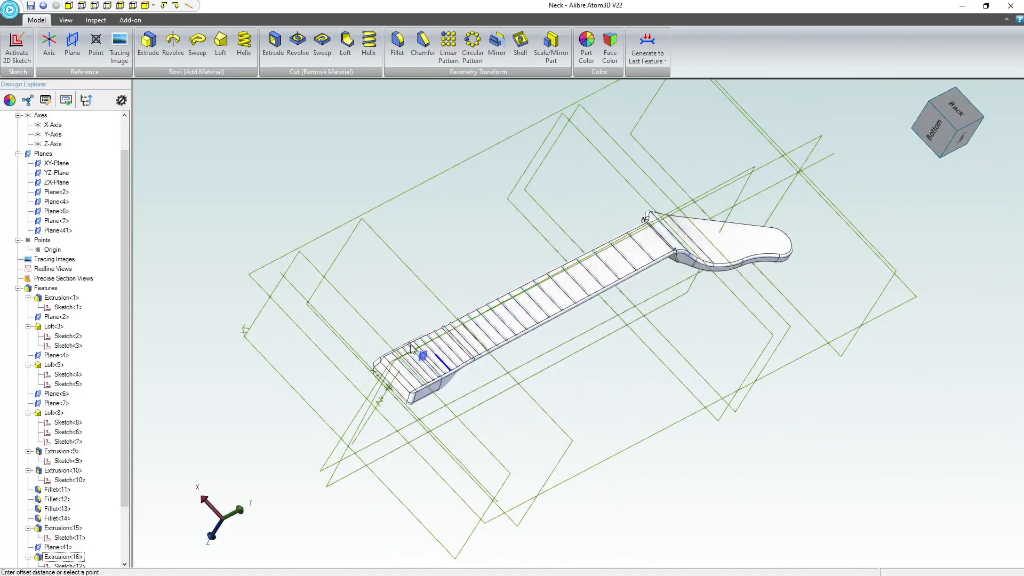
{"action": "left_click", "coordinate": [648, 57]}
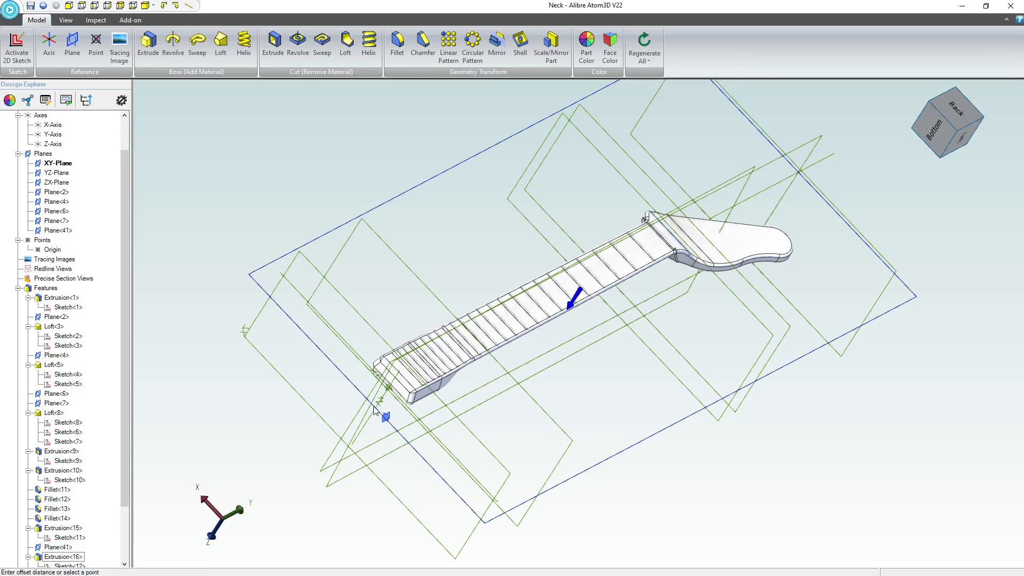
Start a 2D sketch on the flat front face of the headstock.
{"action": "mouse_move", "coordinate": [606, 432]}
{"action": "middle_mouse_down"}
{"action": "mouse_move", "coordinate": [590, 417]}
{"action": "mouse_move", "coordinate": [600, 418]}
{"action": "mouse_move", "coordinate": [595, 436]}
{"action": "middle_mouse_up"}
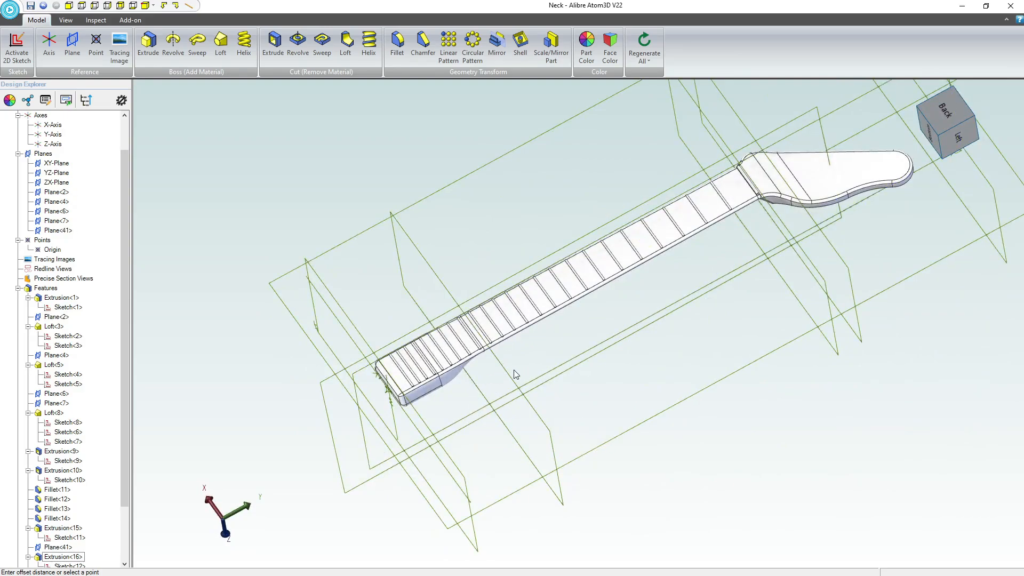
{"action": "mouse_move", "coordinate": [515, 375]}
{"action": "middle_mouse_down"}
{"action": "mouse_move", "coordinate": [501, 322]}
{"action": "mouse_move", "coordinate": [522, 371]}
{"action": "middle_mouse_up"}
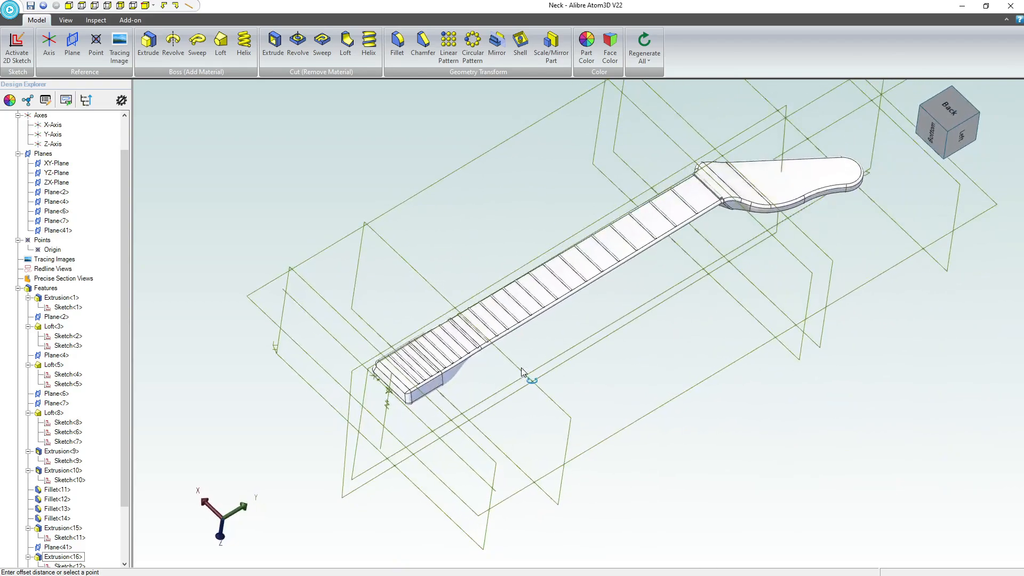
{"action": "scroll", "coordinate": [708, 240], "scroll_direction": "up", "scroll_amount": 5}
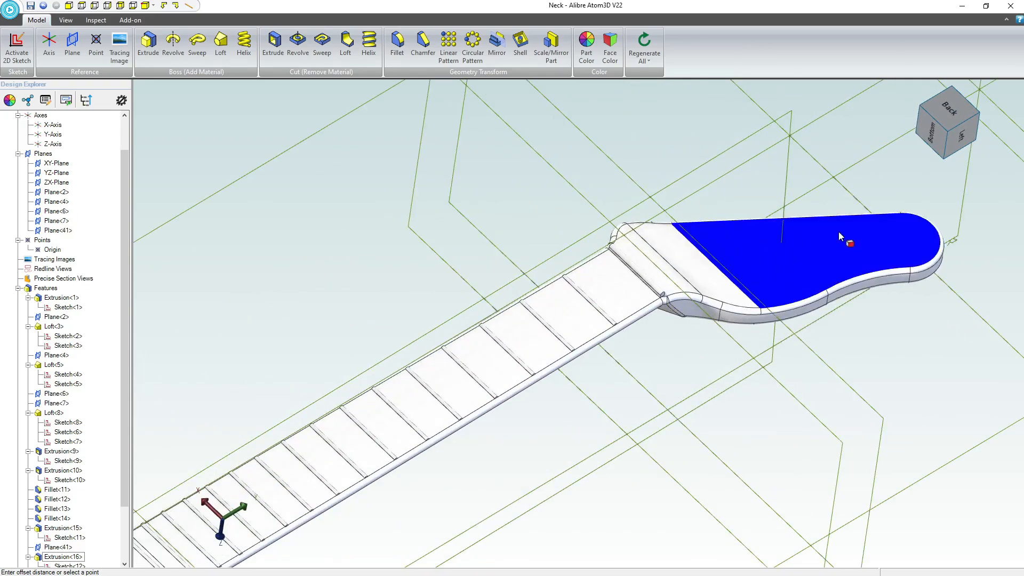
{"action": "middle_click_drag", "start_coordinate": [782, 259], "coordinate": [777, 274]}
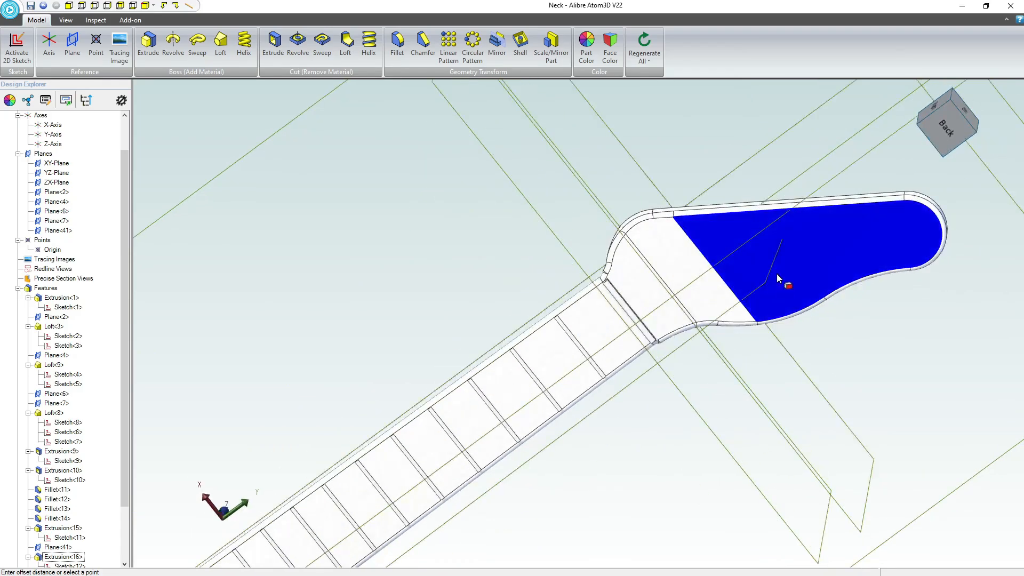
{"action": "left_click", "coordinate": [777, 273]}
{"action": "left_click", "coordinate": [17, 43]}
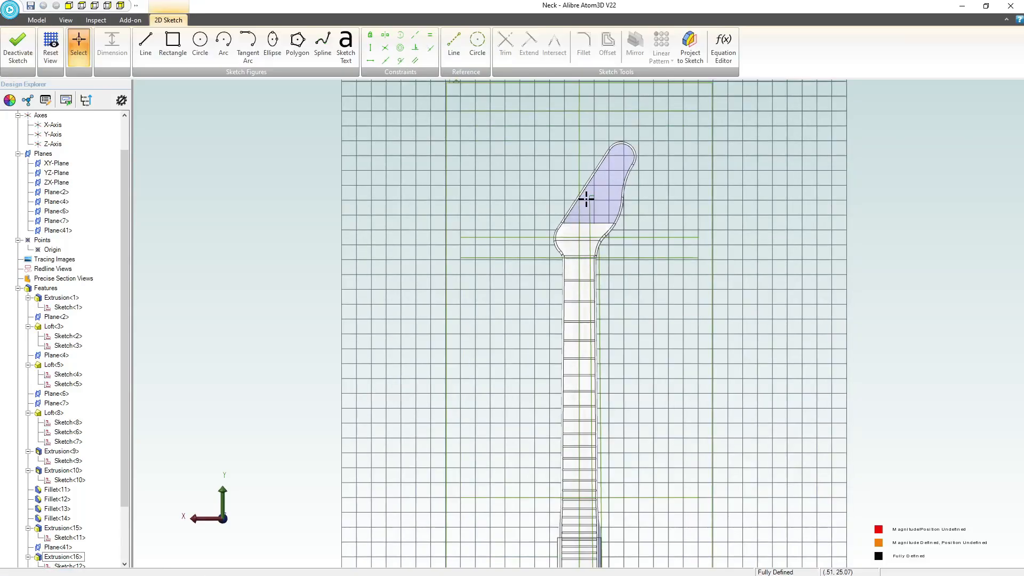
Sketch six circles in a row along the headstock's straight slanted edge, making the two nearest the tip larger.
{"action": "scroll", "coordinate": [586, 199], "scroll_direction": "up", "scroll_amount": 6}
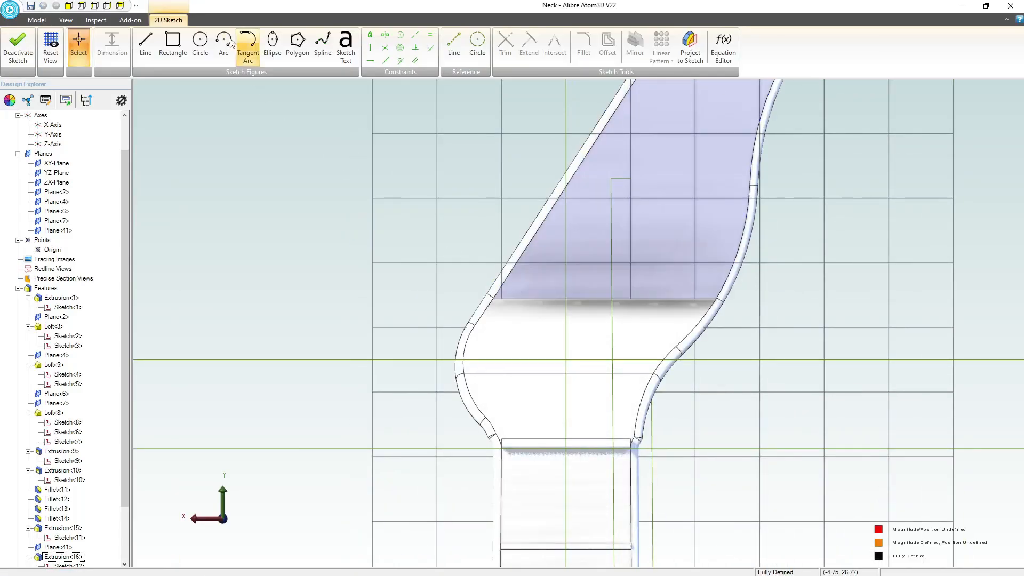
{"action": "left_click", "coordinate": [201, 43]}
{"action": "left_click_drag", "start_coordinate": [537, 274], "coordinate": [550, 274]}
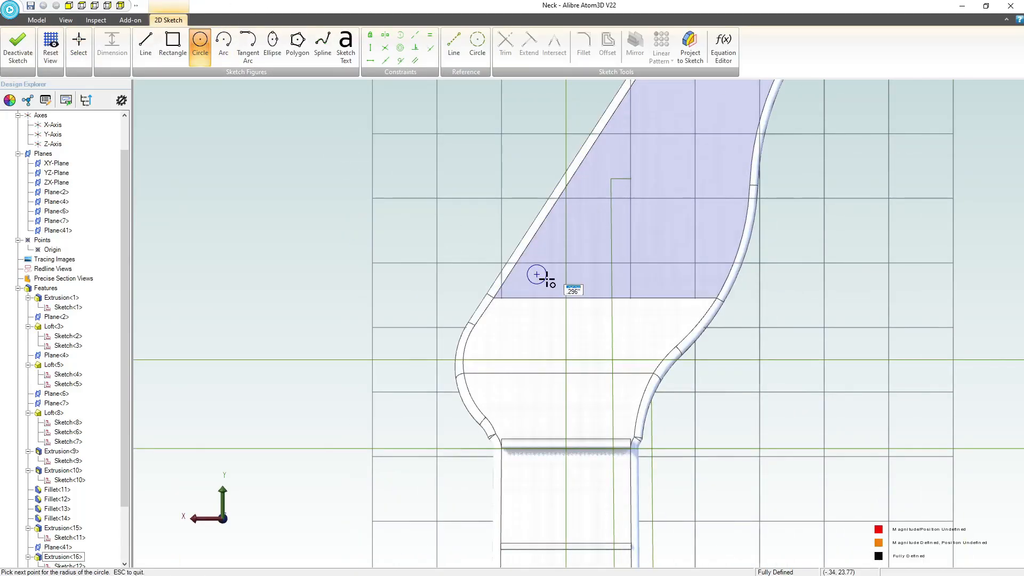
{"action": "left_click", "coordinate": [572, 227]}
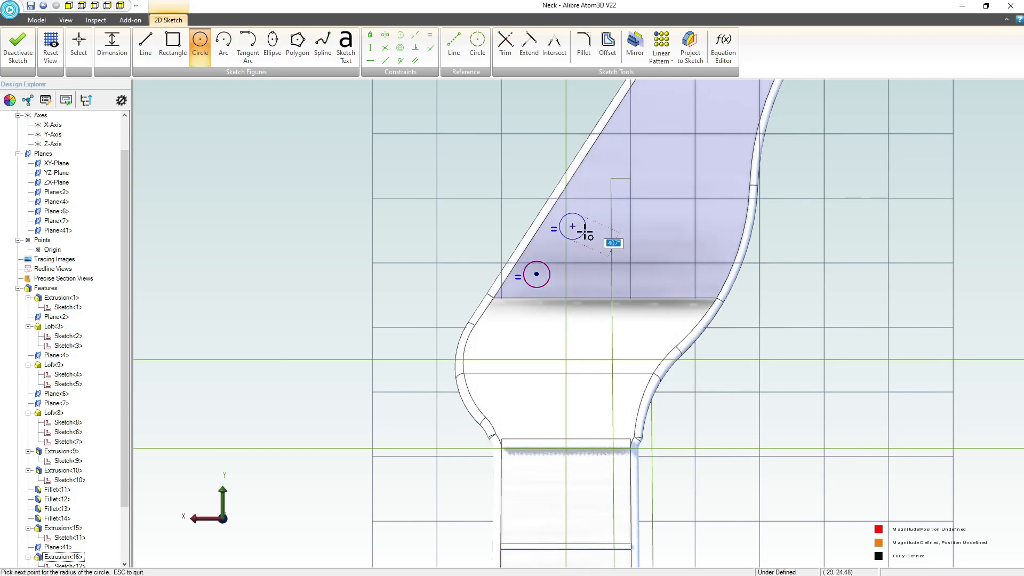
{"action": "left_click", "coordinate": [595, 190]}
{"action": "left_click", "coordinate": [617, 155]}
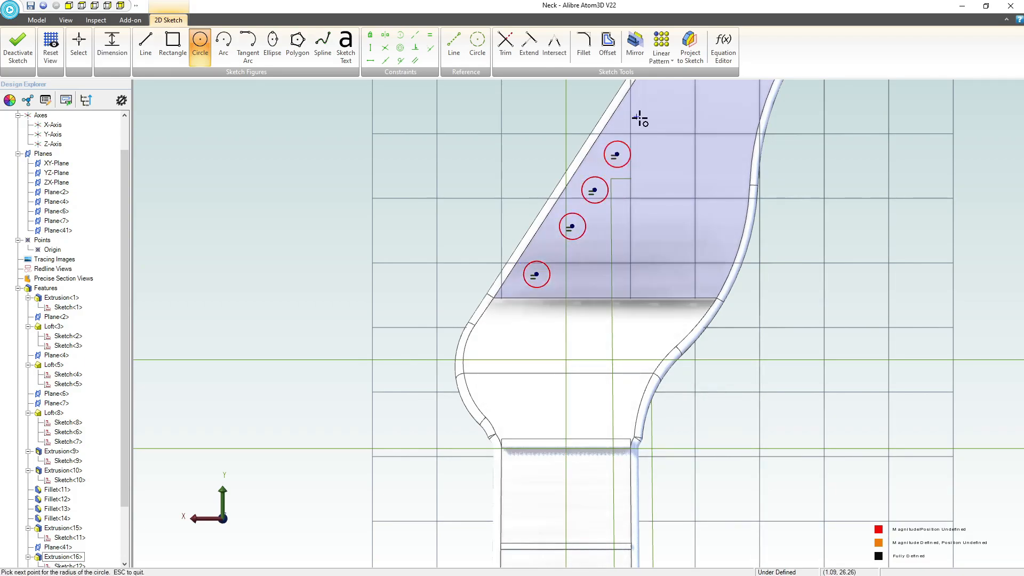
{"action": "middle_click_drag", "start_coordinate": [670, 155], "coordinate": [653, 211]}
{"action": "left_click", "coordinate": [640, 158]}
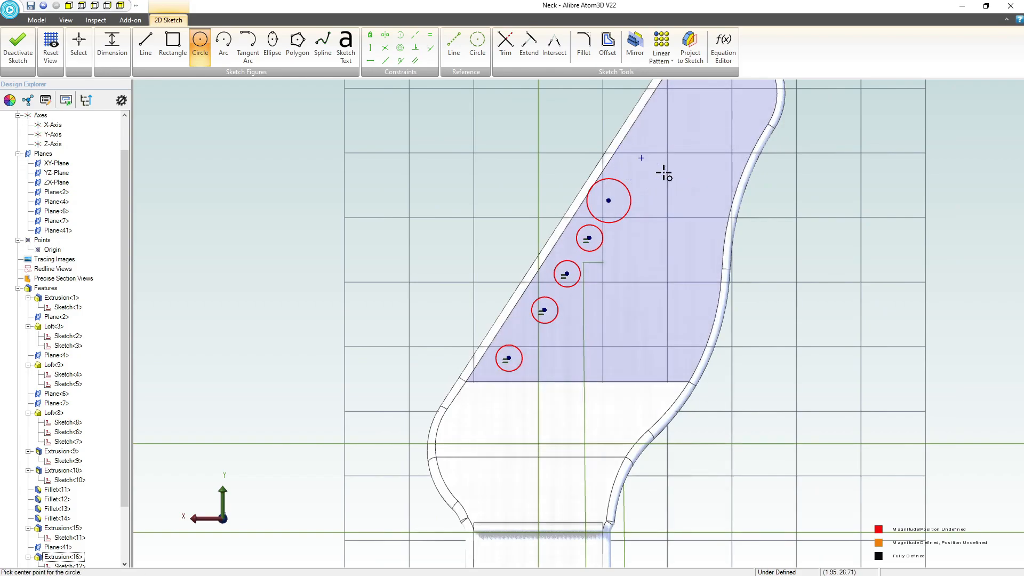
{"action": "left_click", "coordinate": [663, 171]}
{"action": "key", "text": "Escape"}
{"action": "scroll", "coordinate": [595, 290], "scroll_direction": "down", "scroll_amount": 2}
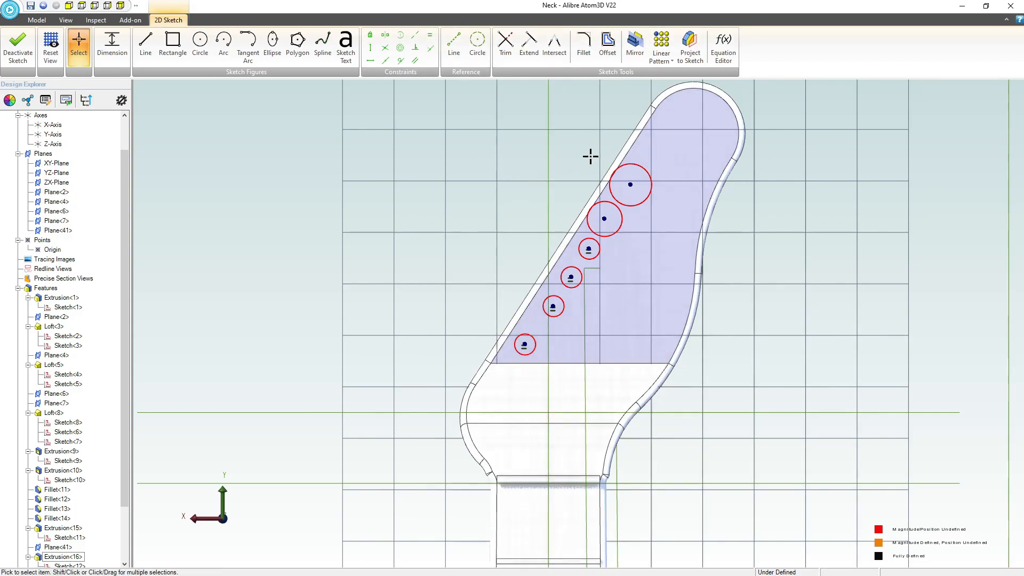
Try to apply an equal-size constraint to all six headstock circles at once.
{"action": "left_click_drag", "start_coordinate": [584, 137], "coordinate": [472, 263]}
{"action": "left_click", "coordinate": [407, 138]}
{"action": "left_click_drag", "start_coordinate": [406, 137], "coordinate": [724, 349]}
{"action": "left_click", "coordinate": [424, 110]}
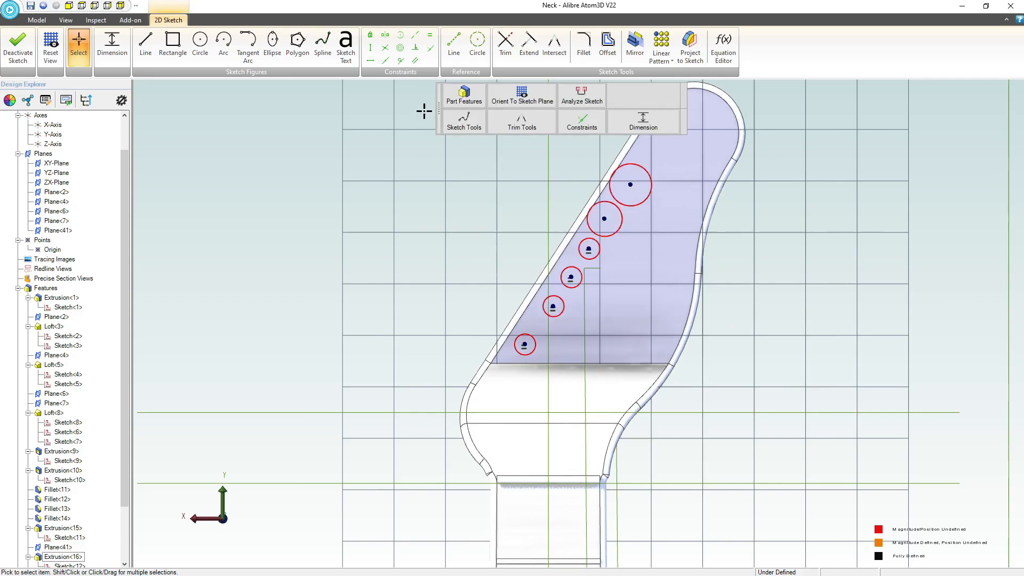
{"action": "left_click_drag", "start_coordinate": [389, 102], "coordinate": [804, 418]}
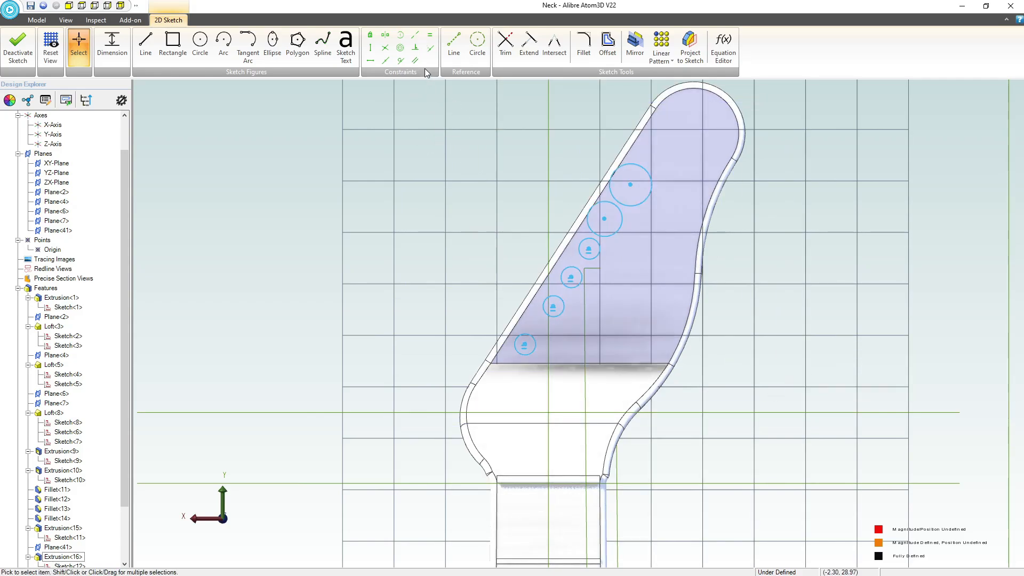
{"action": "left_click", "coordinate": [430, 36]}
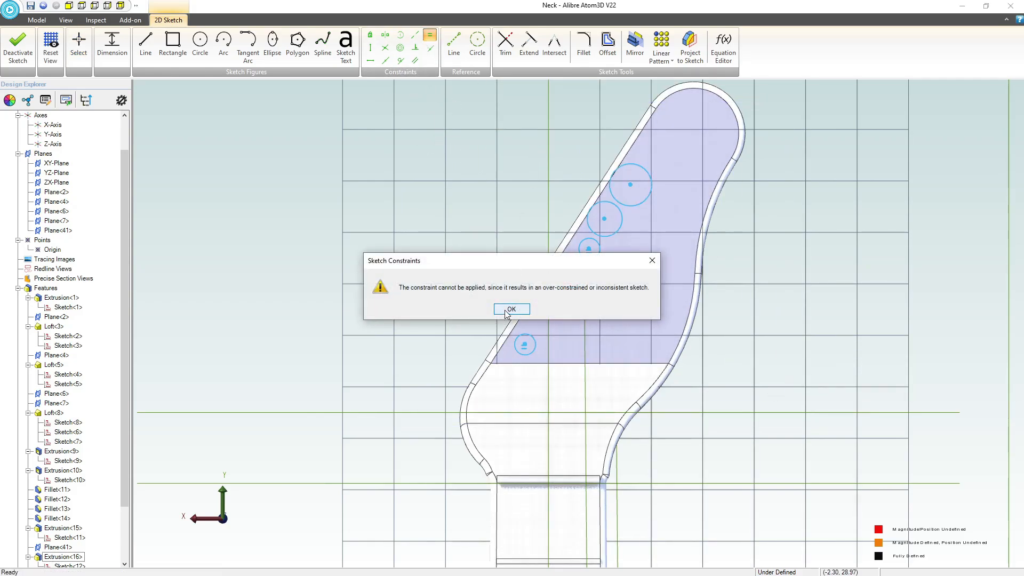
{"action": "left_click", "coordinate": [511, 310]}
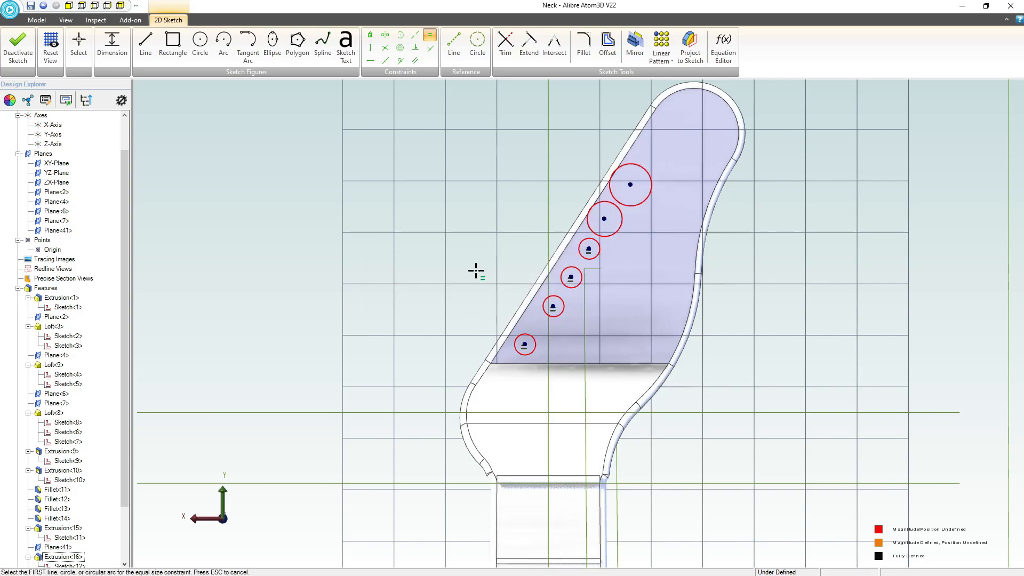
Constrain the two larger circles near the headstock tip to equal size with the row of smaller circles.
{"action": "left_click", "coordinate": [430, 36]}
{"action": "left_click", "coordinate": [606, 236]}
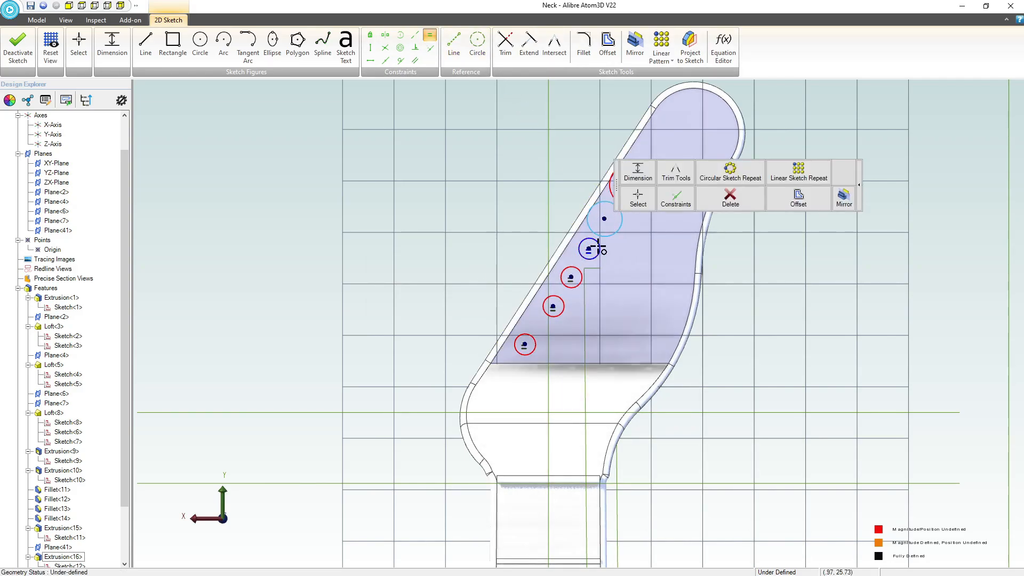
{"action": "left_click", "coordinate": [598, 249]}
{"action": "left_click", "coordinate": [632, 165]}
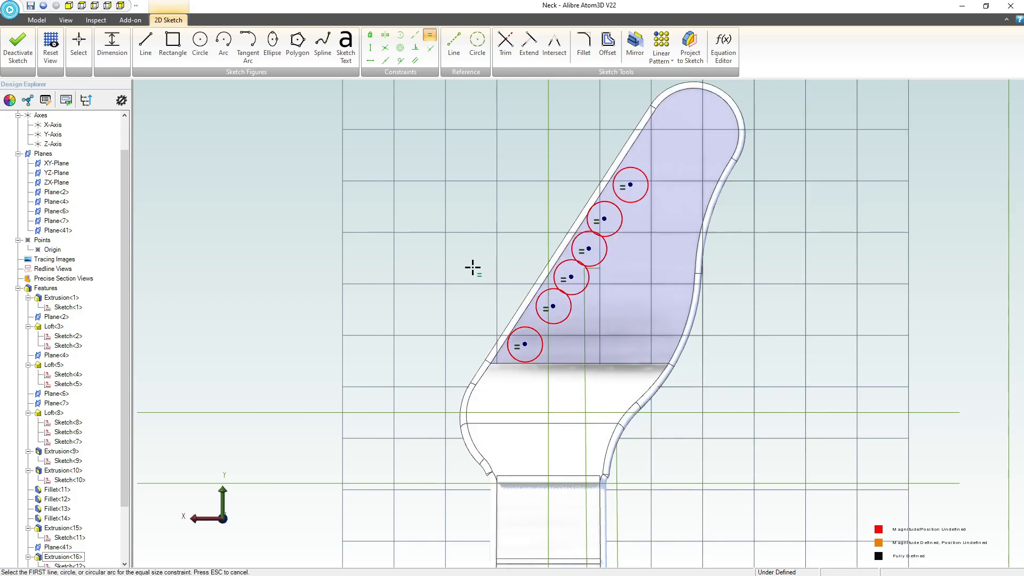
Draw a chain of reference lines through the six circle centres, from the headstock tip down to the lowest circle.
{"action": "left_click", "coordinate": [454, 42]}
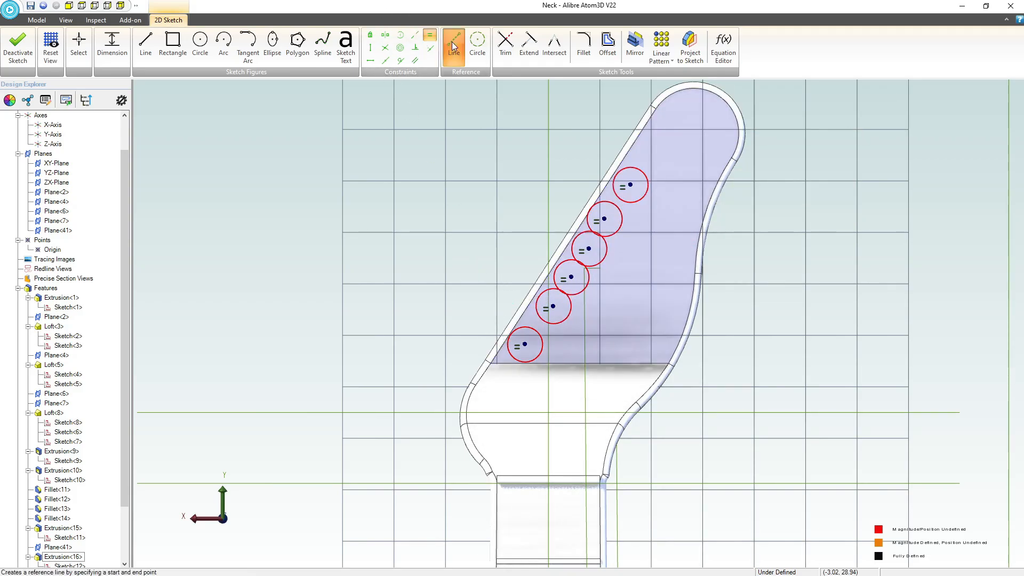
{"action": "left_click", "coordinate": [631, 184]}
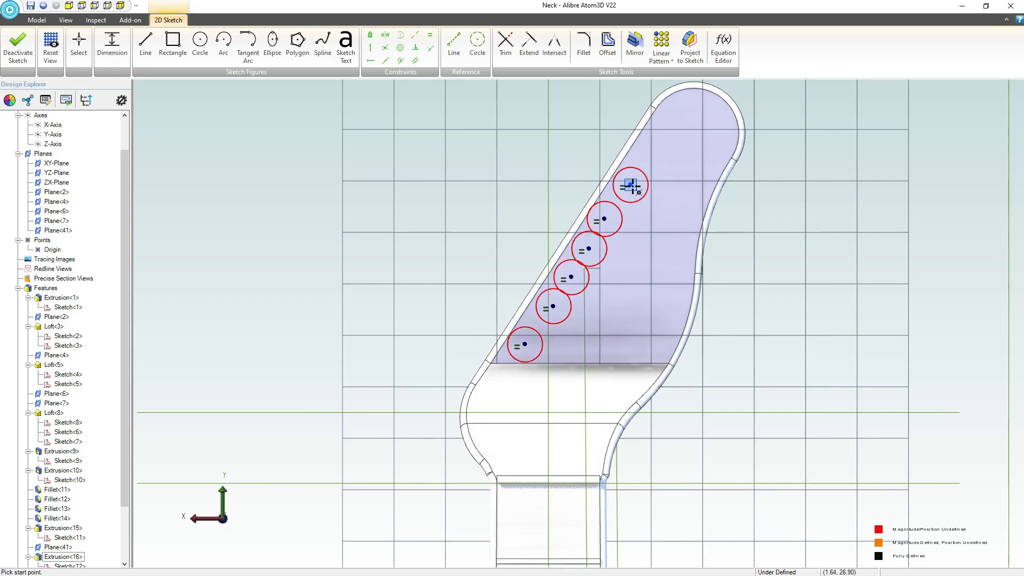
{"action": "left_click", "coordinate": [590, 249]}
{"action": "left_click", "coordinate": [553, 307]}
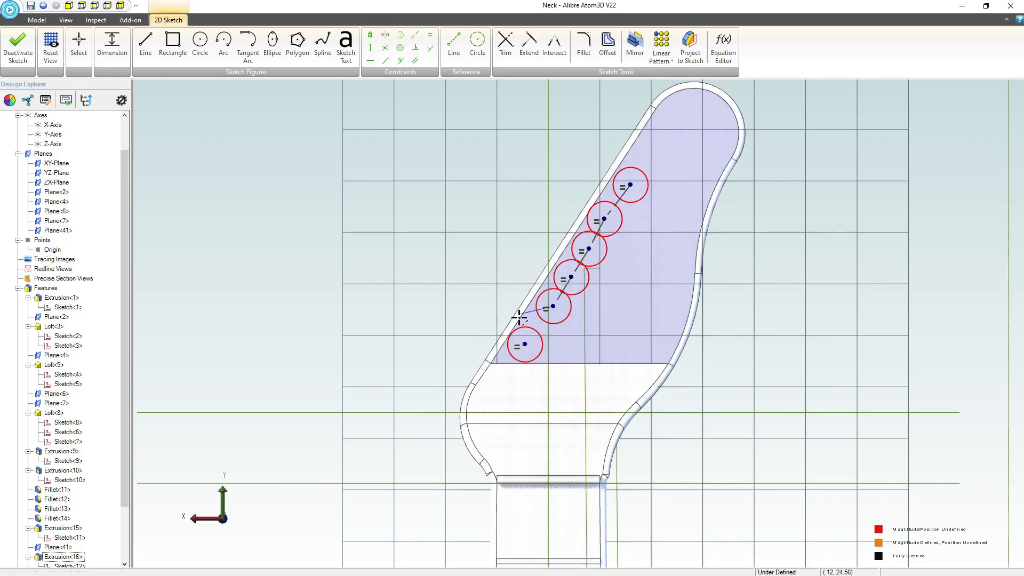
{"action": "left_click", "coordinate": [525, 344]}
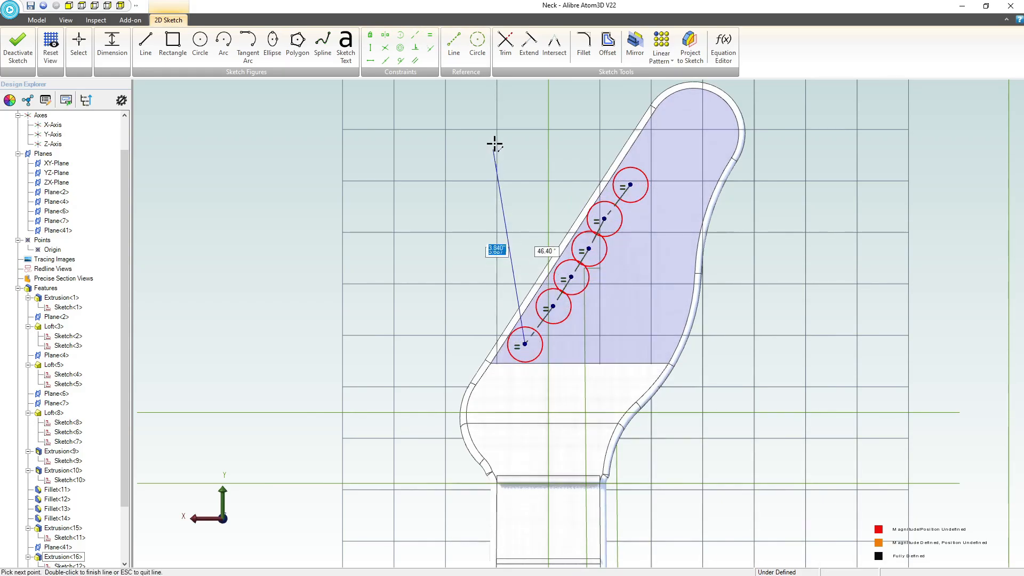
Apply equal-size constraints to the reference line segments between the circle centres so the circles are evenly spaced.
{"action": "left_click", "coordinate": [430, 35]}
{"action": "left_click", "coordinate": [617, 201]}
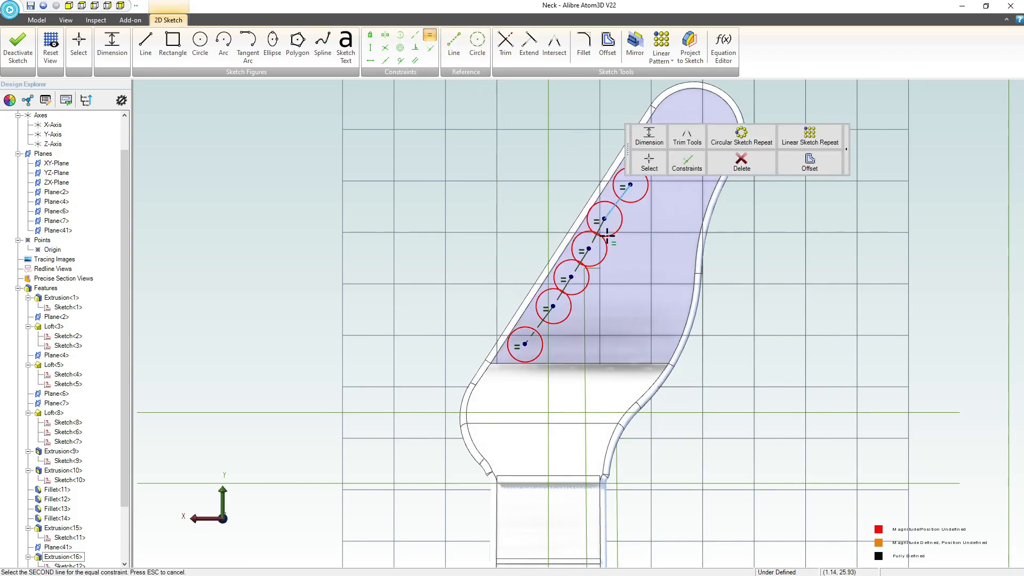
{"action": "key", "text": "Escape"}
{"action": "left_click", "coordinate": [577, 273]}
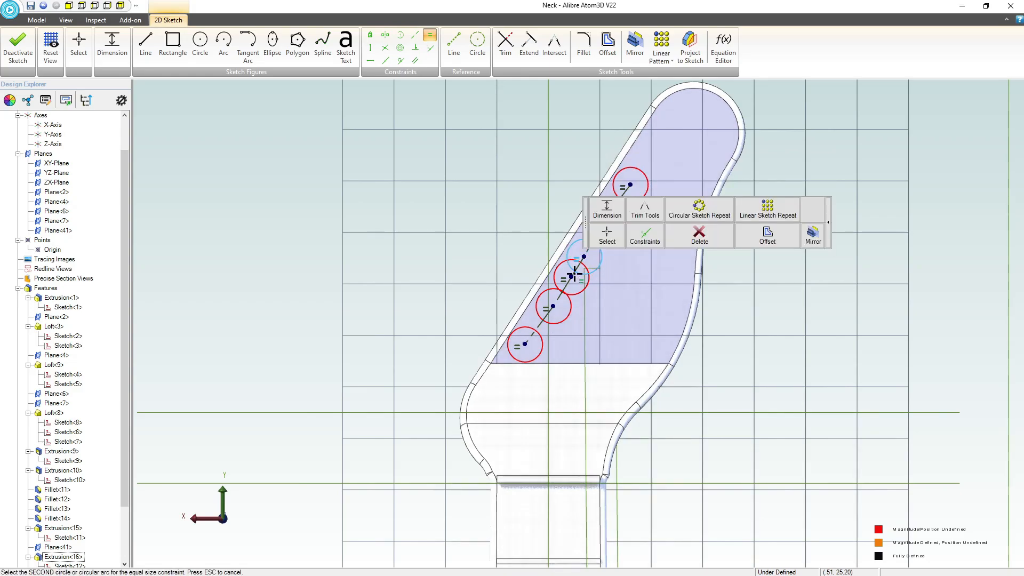
{"action": "scroll", "coordinate": [576, 273], "scroll_direction": "up", "scroll_amount": 6}
{"action": "left_click", "coordinate": [573, 262]}
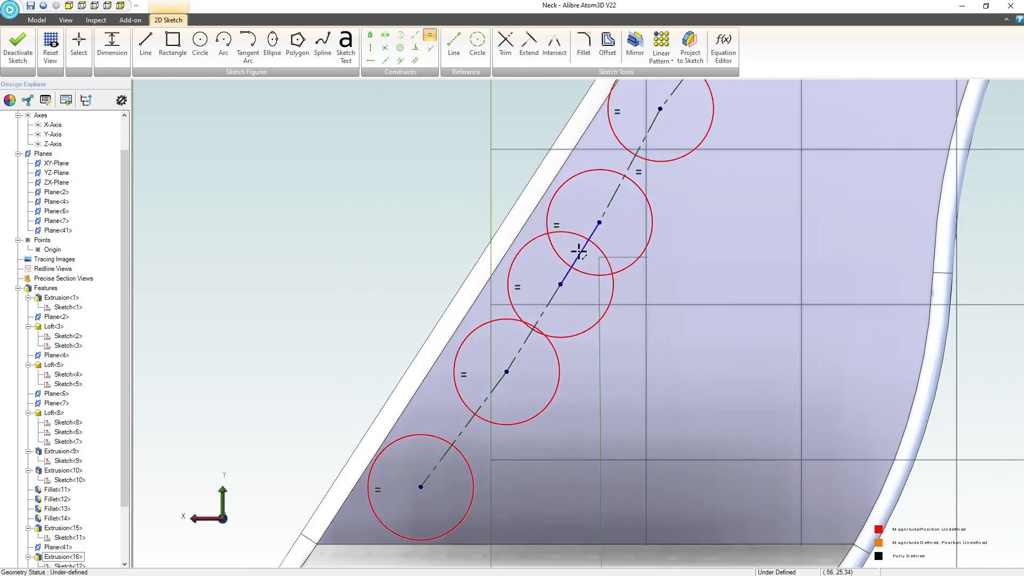
{"action": "scroll", "coordinate": [523, 319], "scroll_direction": "down", "scroll_amount": 1}
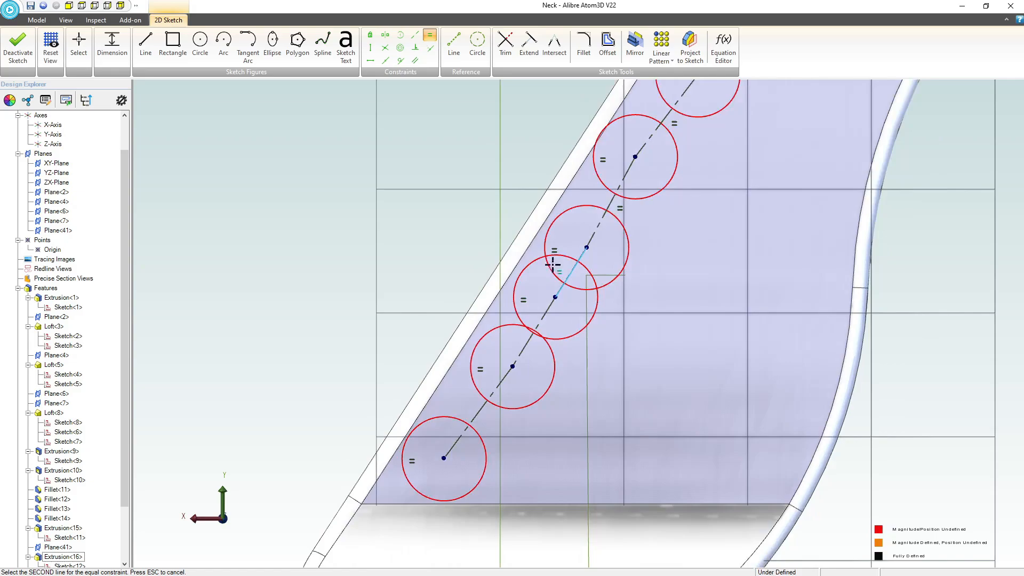
{"action": "left_click", "coordinate": [593, 233]}
{"action": "left_click", "coordinate": [548, 315]}
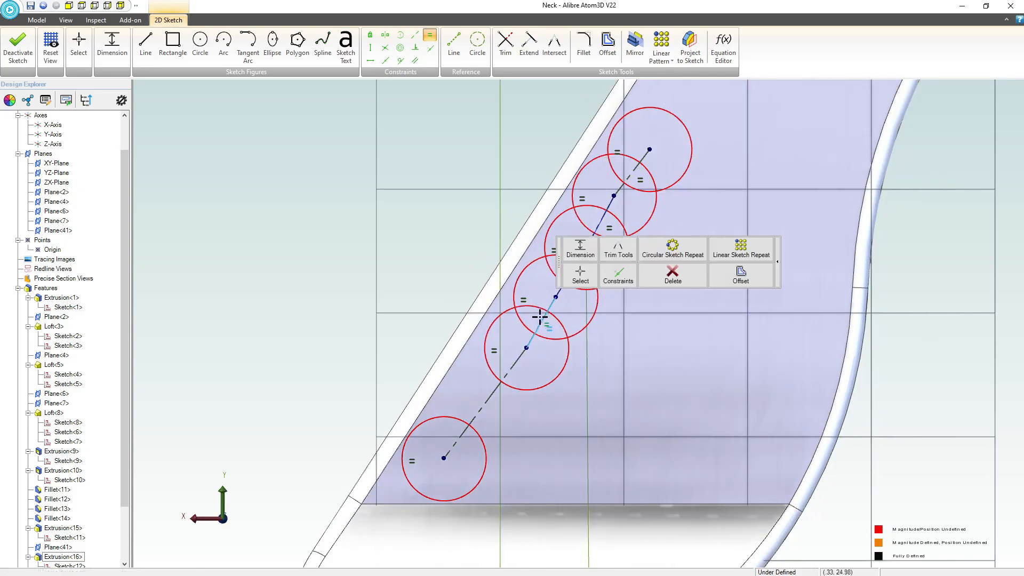
{"action": "left_click", "coordinate": [513, 375]}
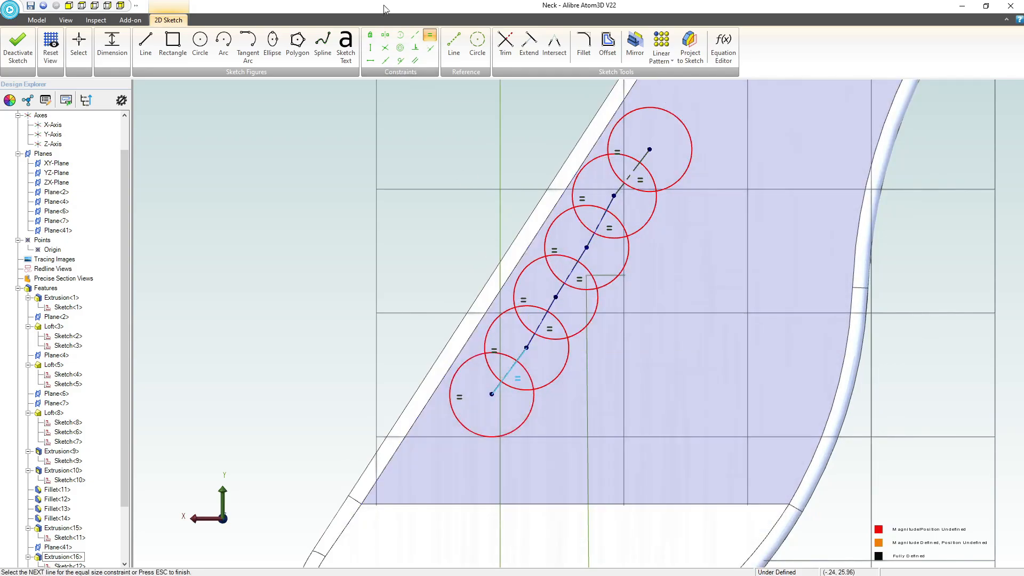
Make all reference line segments between the circle centres parallel so the six circles align in a straight row.
{"action": "left_click", "coordinate": [415, 61]}
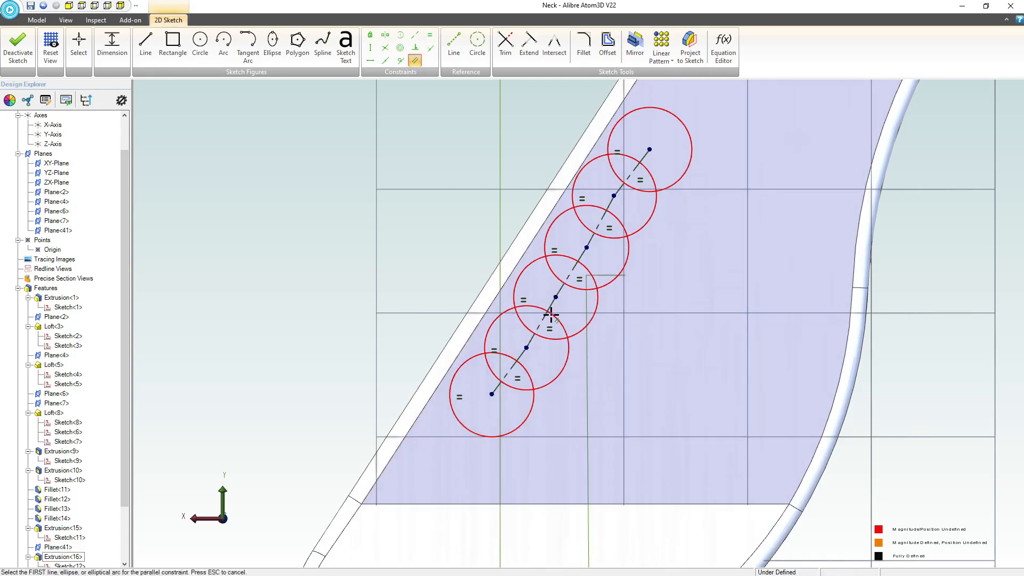
{"action": "left_click", "coordinate": [517, 361]}
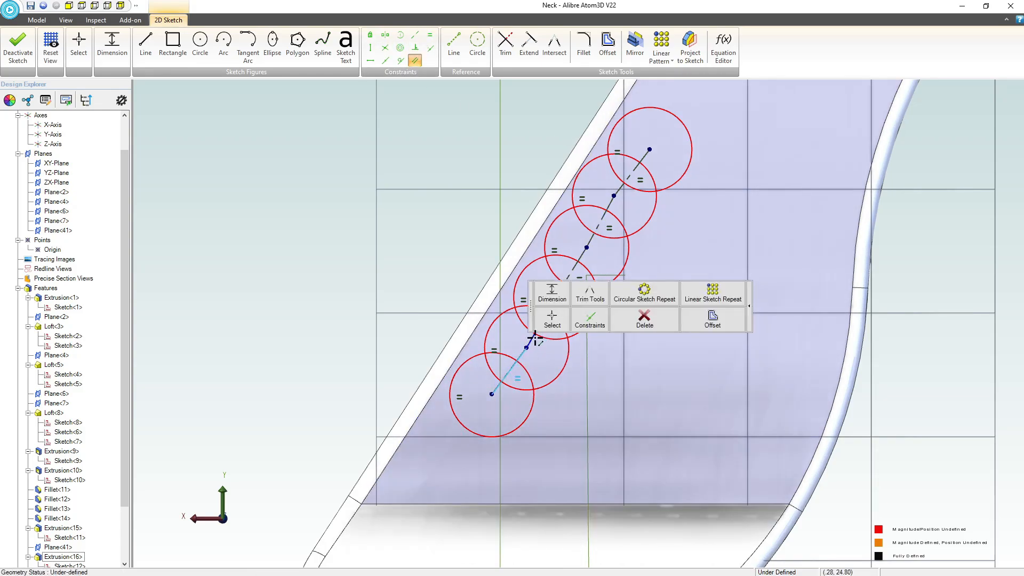
{"action": "left_click", "coordinate": [532, 340]}
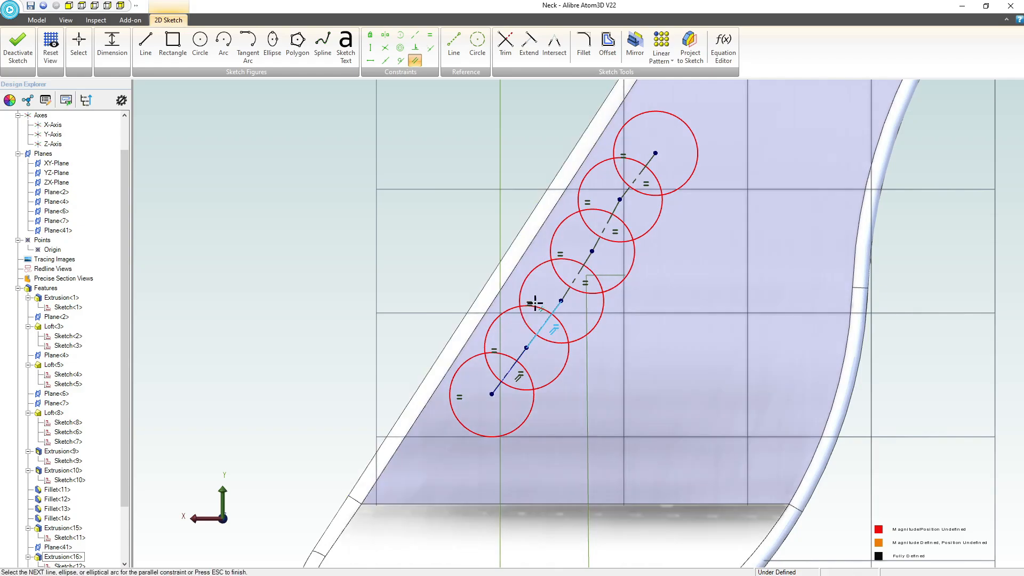
{"action": "left_click", "coordinate": [585, 272]}
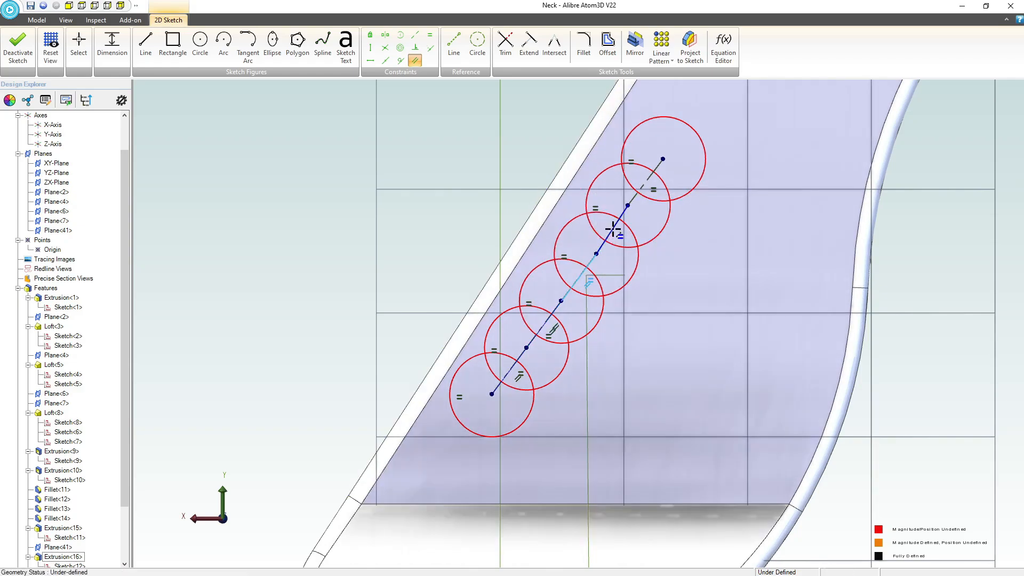
{"action": "left_click", "coordinate": [614, 231]}
{"action": "left_click", "coordinate": [652, 179]}
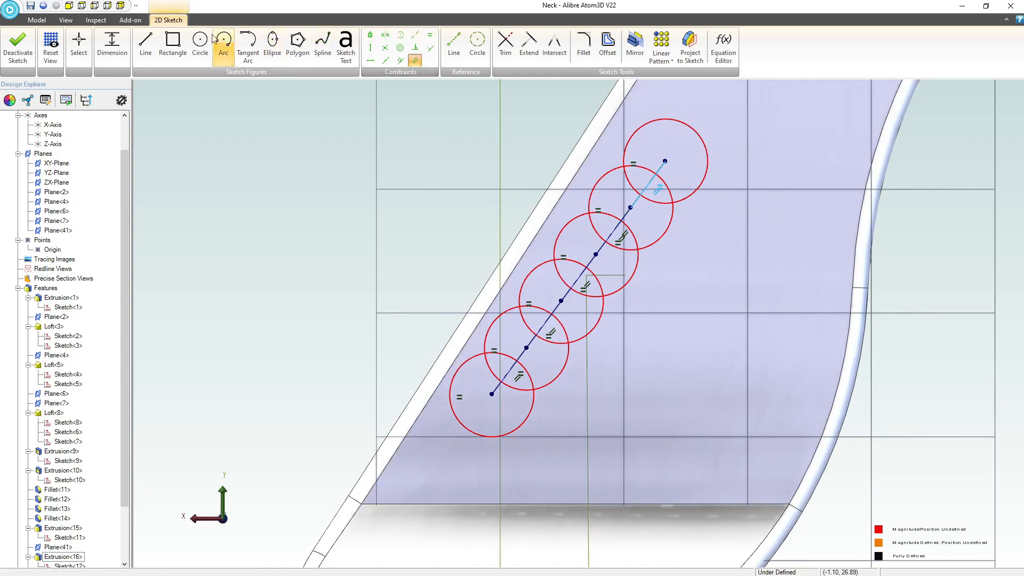
Dimension the diameter of the circle nearest the headstock tip as 0.375.
{"action": "left_click", "coordinate": [112, 36]}
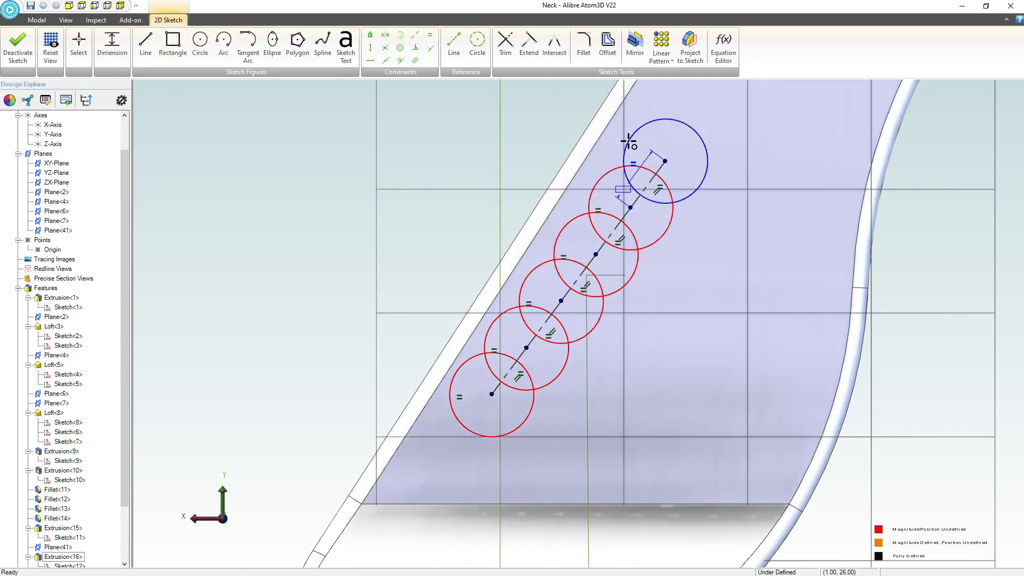
{"action": "left_click", "coordinate": [628, 140]}
{"action": "left_click", "coordinate": [112, 41]}
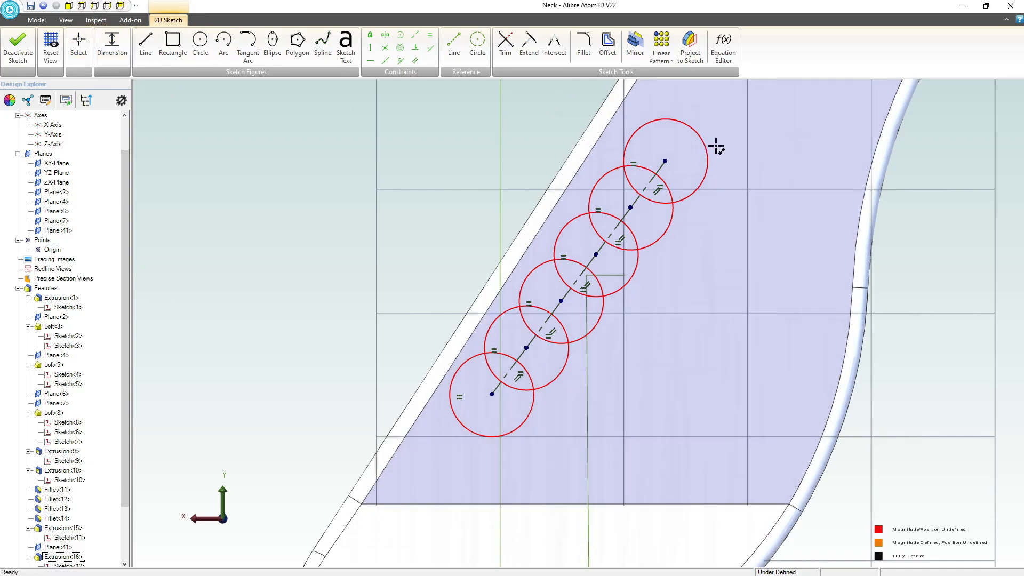
{"action": "left_click", "coordinate": [667, 120]}
{"action": "left_click", "coordinate": [524, 112]}
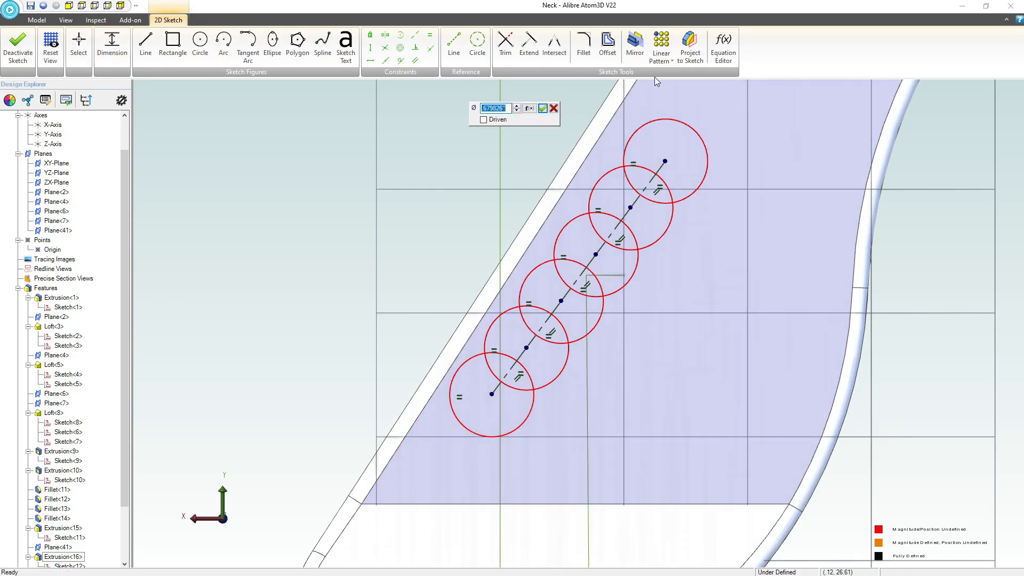
{"action": "type", "text": ".375"}
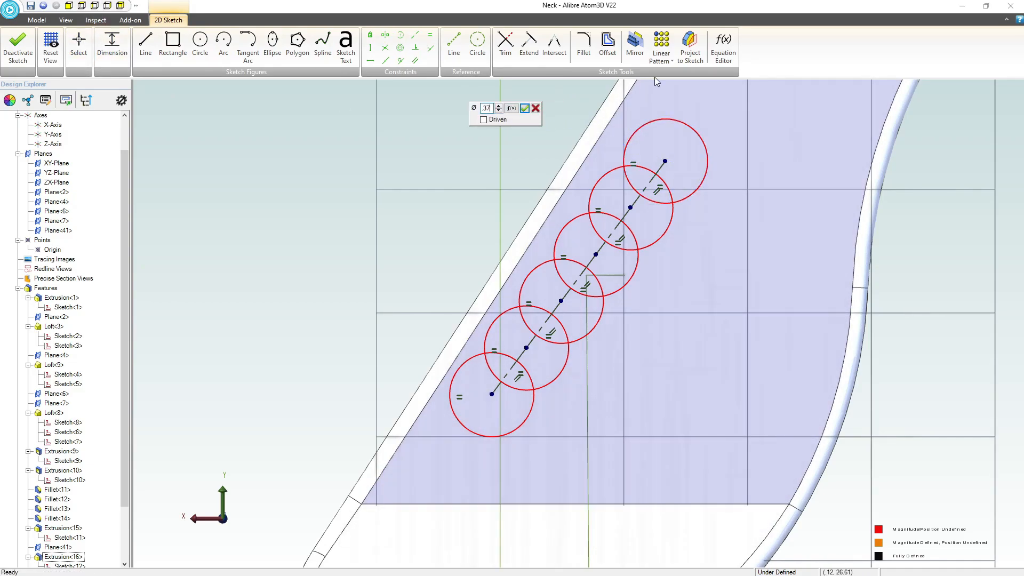
{"action": "key", "text": "Return"}
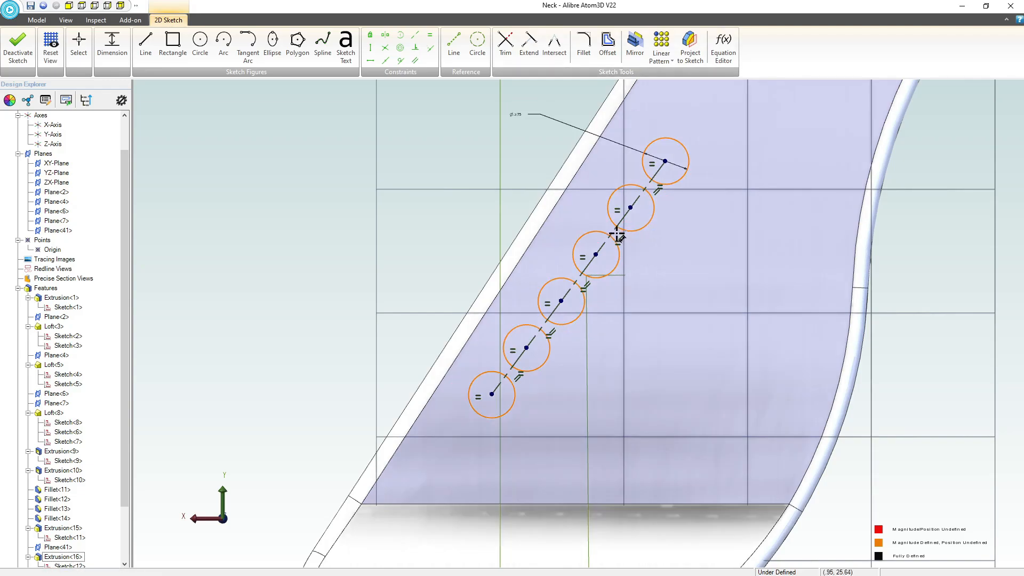
Dimension a reference line segment between two neighbouring circle centres with a length of 0.75.
{"action": "left_click", "coordinate": [614, 229]}
{"action": "left_click", "coordinate": [524, 172]}
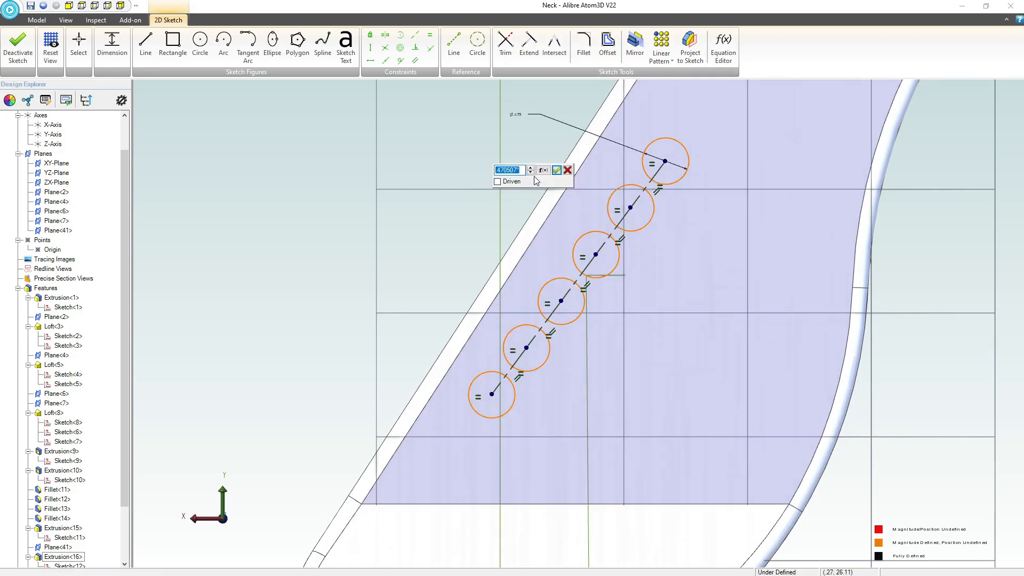
{"action": "type", "text": ".75"}
{"action": "key", "text": "Return"}
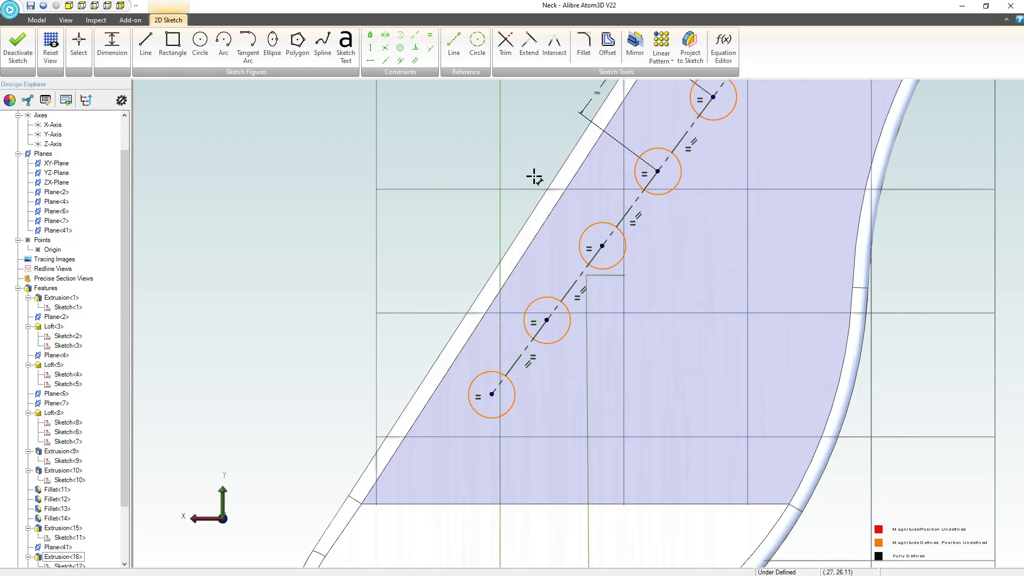
Change the centre-to-centre spacing of the headstock circles to 1.000.
{"action": "scroll", "coordinate": [469, 335], "scroll_direction": "down", "scroll_amount": 5}
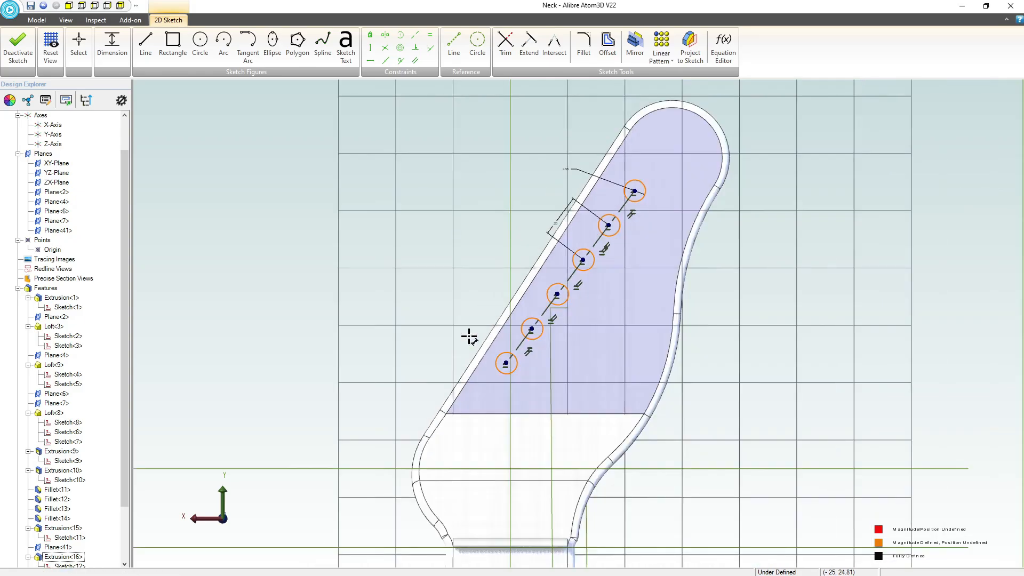
{"action": "left_click", "coordinate": [556, 228]}
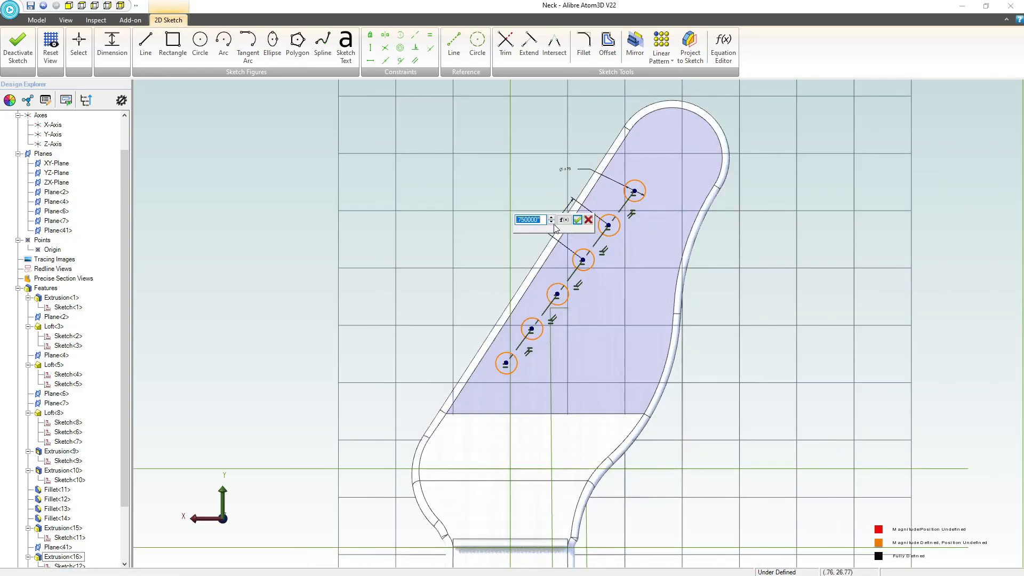
{"action": "key", "text": "Return"}
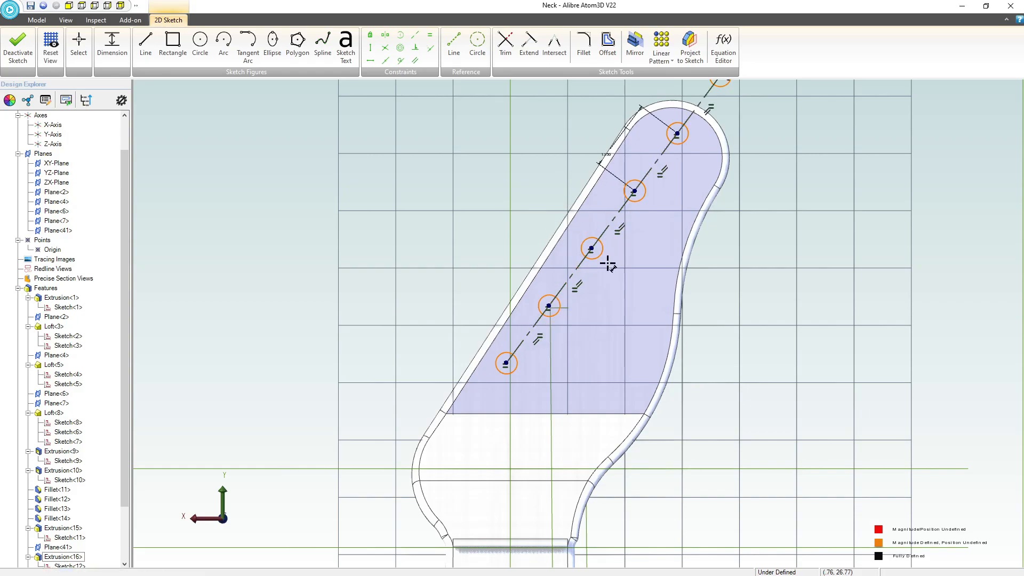
{"action": "scroll", "coordinate": [459, 382], "scroll_direction": "down", "scroll_amount": 3}
{"action": "scroll", "coordinate": [576, 224], "scroll_direction": "up", "scroll_amount": 2}
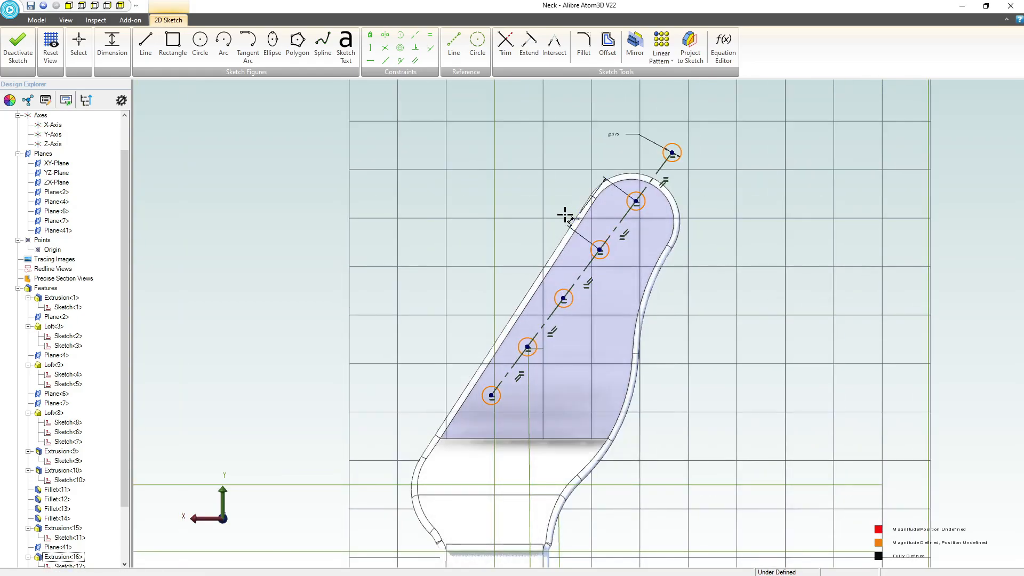
{"action": "left_click", "coordinate": [574, 220]}
{"action": "type", "text": "1.250000\""}
{"action": "key", "text": "Return"}
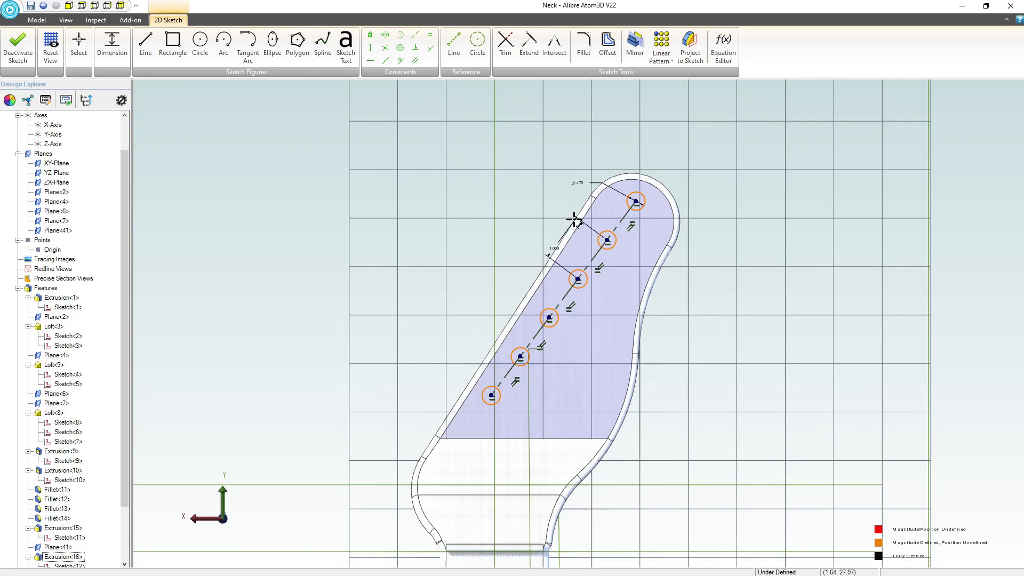
{"action": "key", "text": "Escape"}
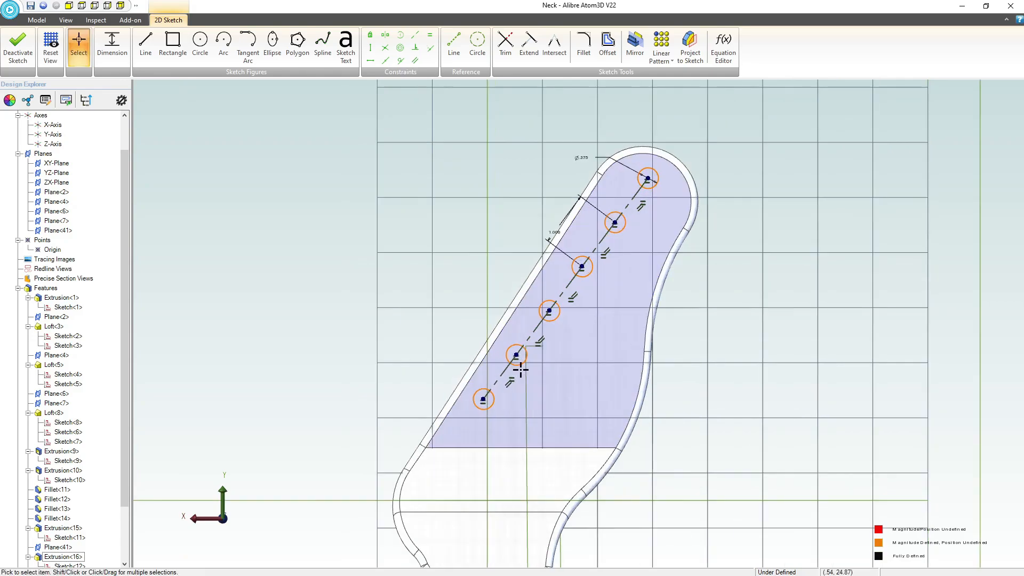
Shift the circle row down within the headstock outline and make its reference line parallel to the headstock's long straight edge.
{"action": "scroll", "coordinate": [550, 368], "scroll_direction": "up", "scroll_amount": 1}
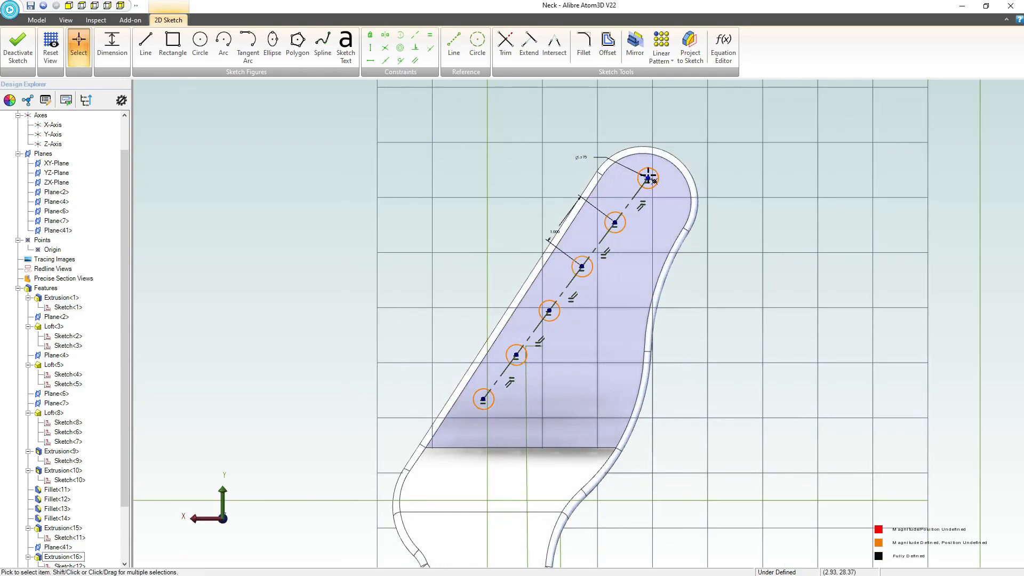
{"action": "left_click_drag", "start_coordinate": [648, 177], "coordinate": [635, 214]}
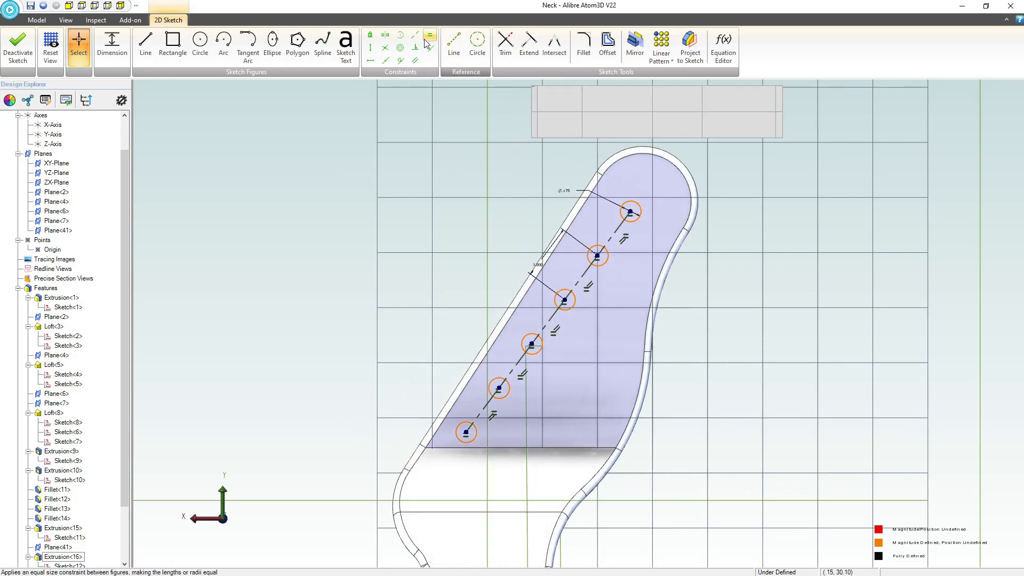
{"action": "left_click", "coordinate": [415, 61]}
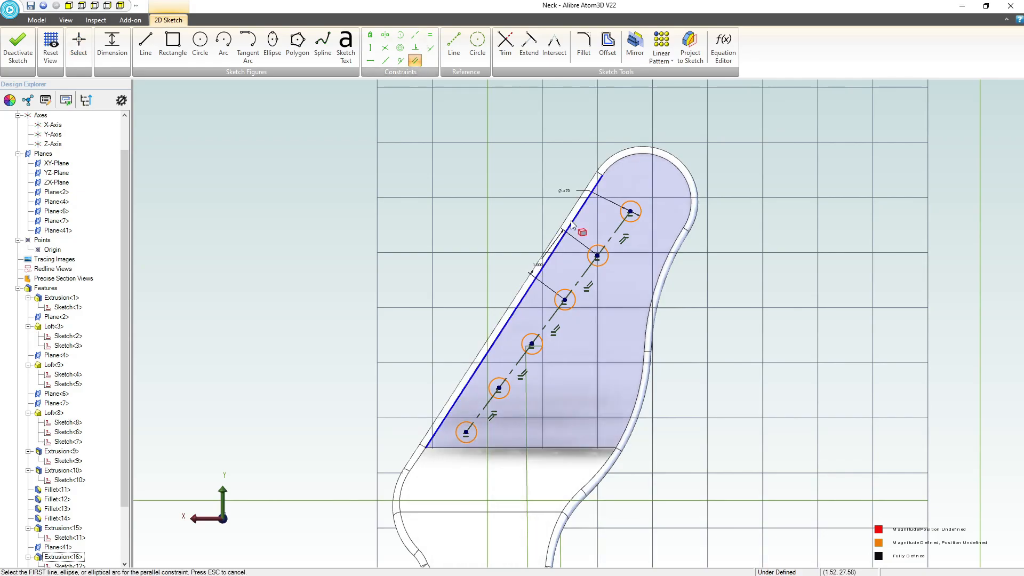
{"action": "left_click", "coordinate": [567, 217]}
{"action": "left_click", "coordinate": [609, 238]}
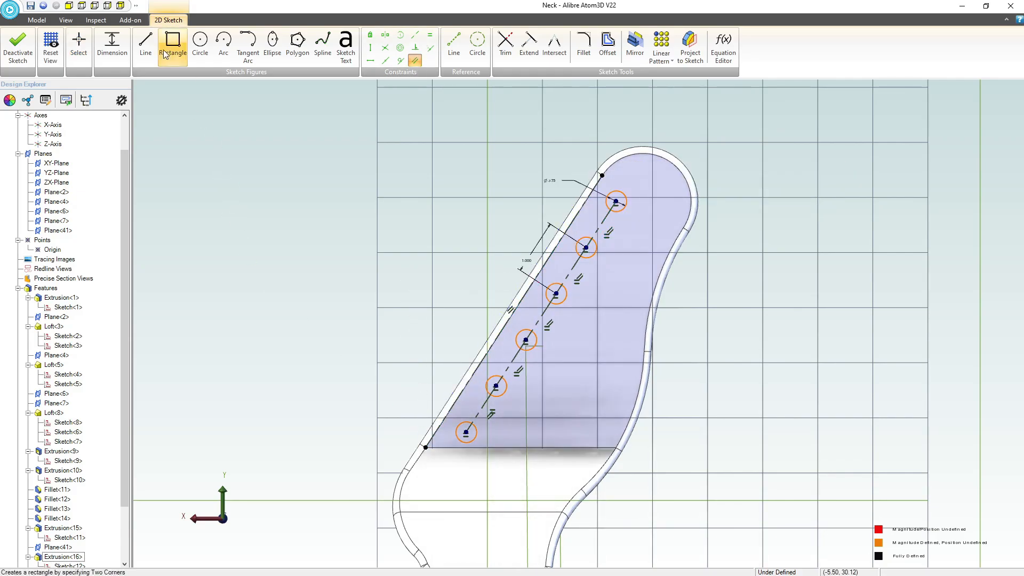
{"action": "key", "text": "Escape"}
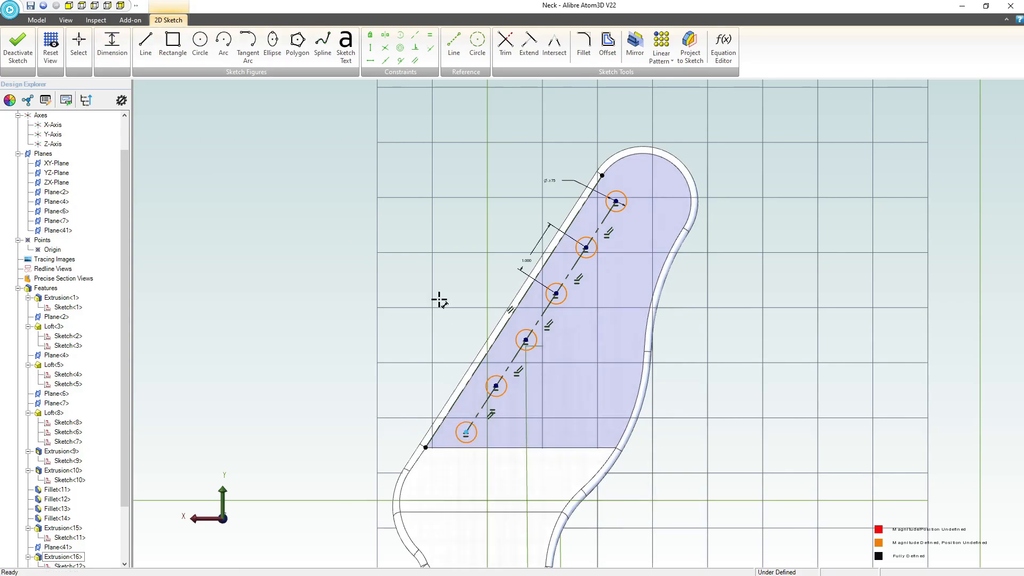
Locate the lowest circle's centre from the lower endpoint of the headstock's straight edge with a 0.700 horizontal and a vertical dimension.
{"action": "scroll", "coordinate": [441, 227], "scroll_direction": "down", "scroll_amount": 2}
{"action": "scroll", "coordinate": [445, 368], "scroll_direction": "up", "scroll_amount": 3}
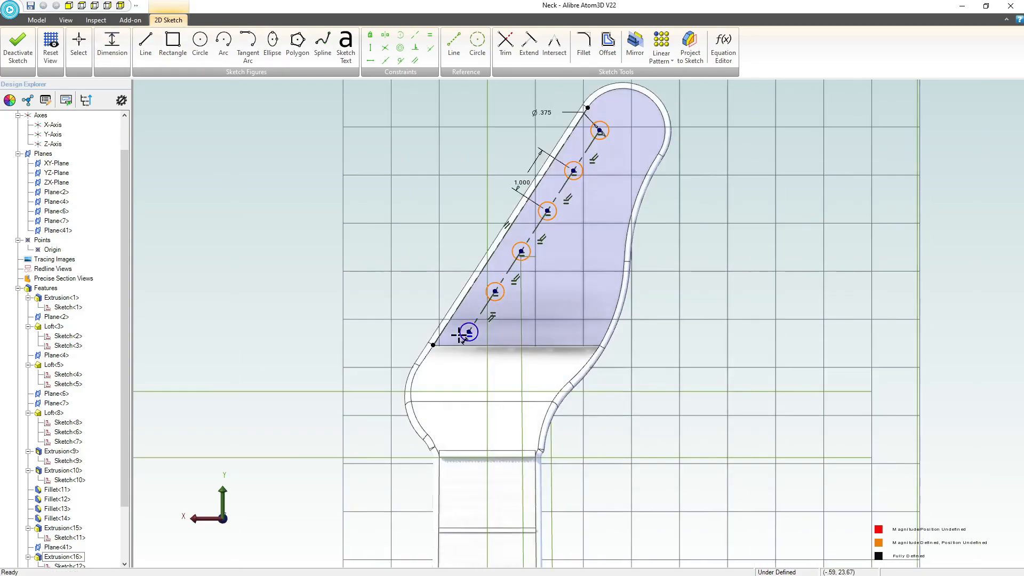
{"action": "left_click", "coordinate": [424, 305]}
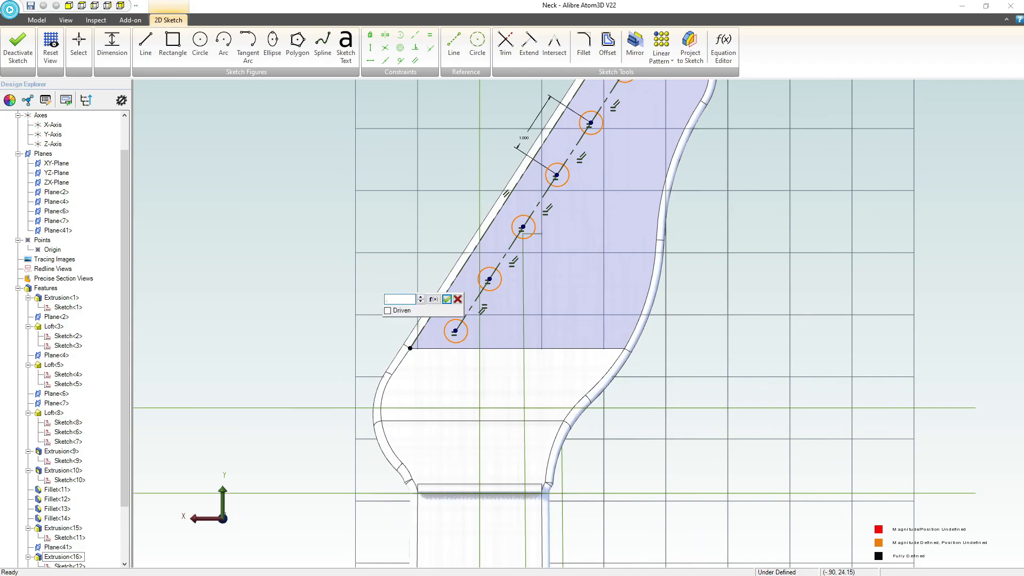
{"action": "key", "text": "Return"}
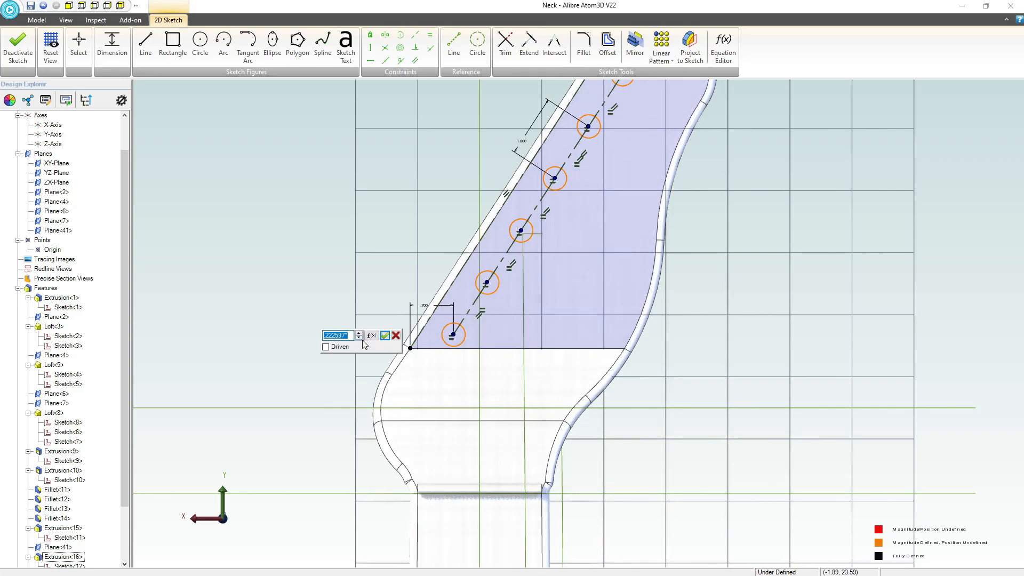
{"action": "key", "text": "Return"}
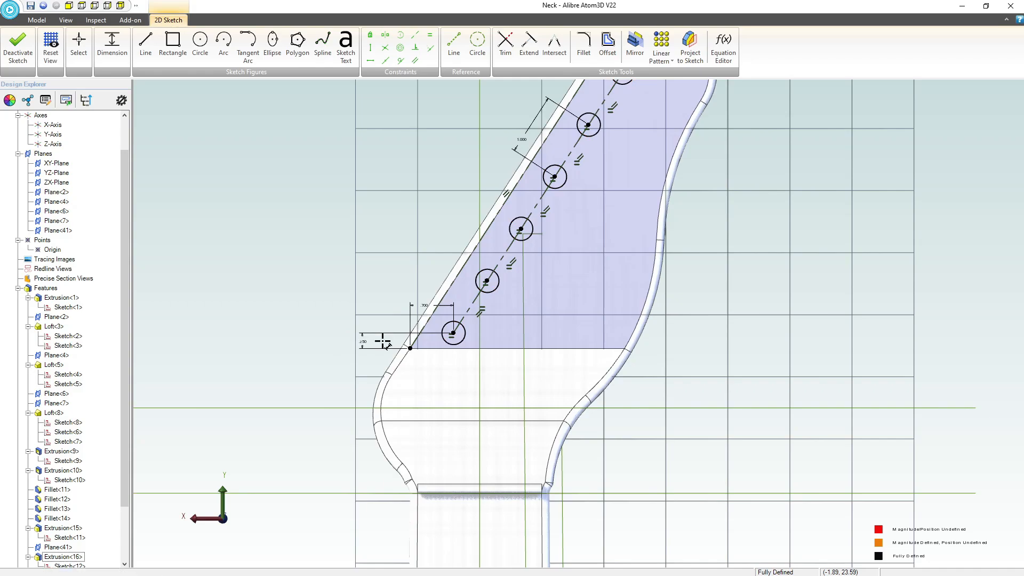
{"action": "scroll", "coordinate": [382, 341], "scroll_direction": "down", "scroll_amount": 3}
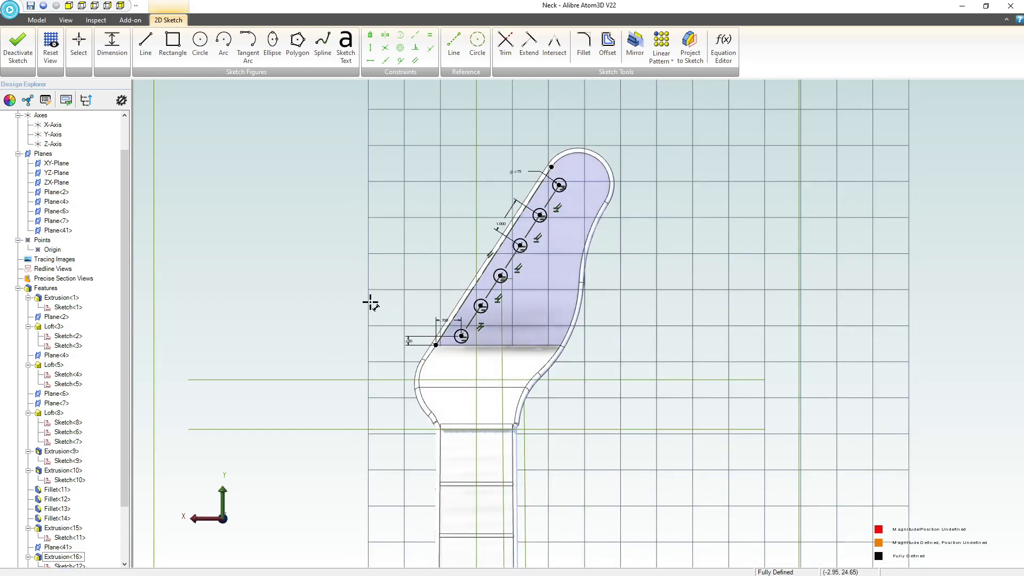
Finish the sketch, extrude-cut the six circles into the headstock as tuner holes, and save the neck part.
{"action": "left_click", "coordinate": [18, 45]}
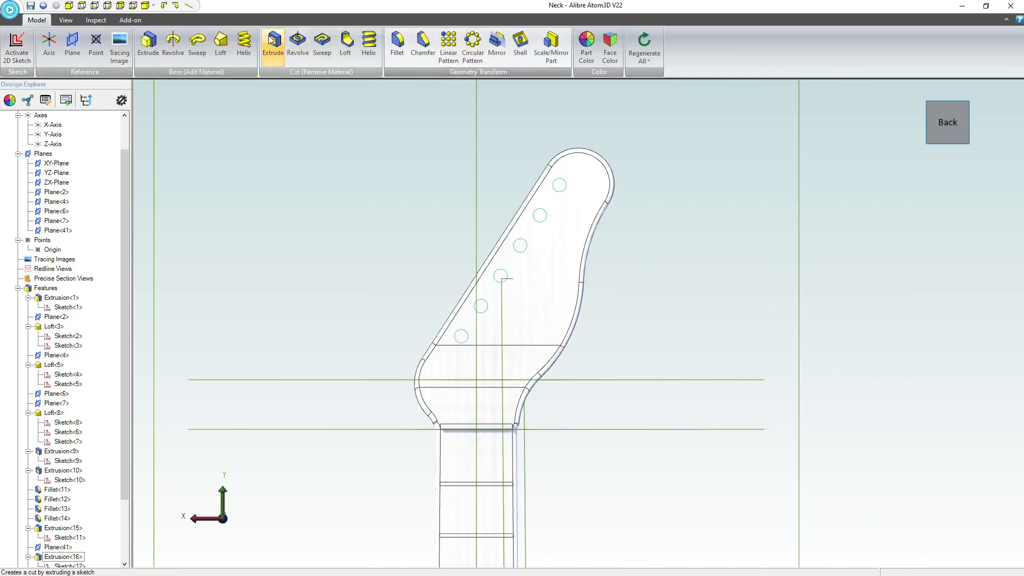
{"action": "left_click", "coordinate": [275, 46]}
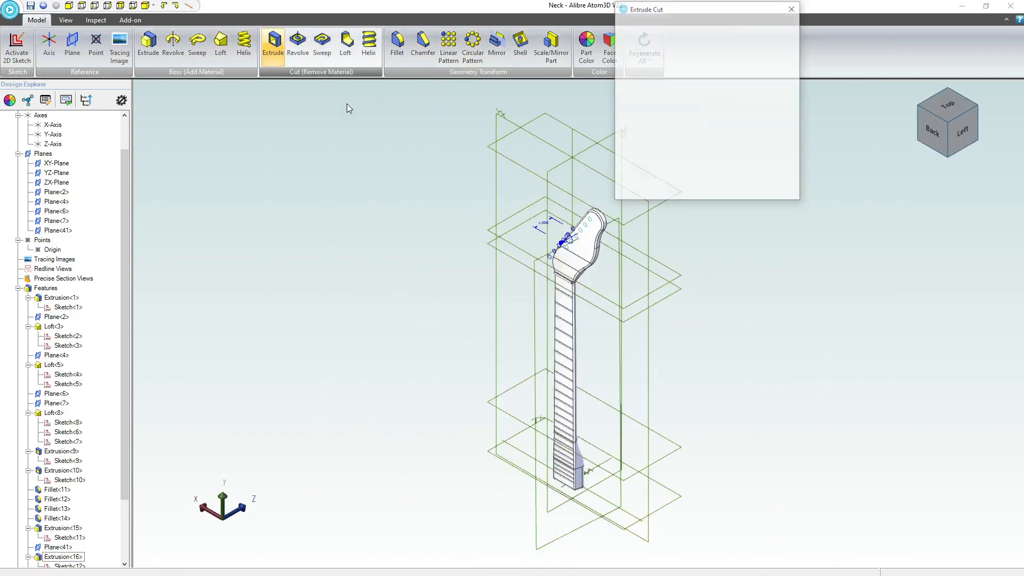
{"action": "left_click", "coordinate": [749, 34]}
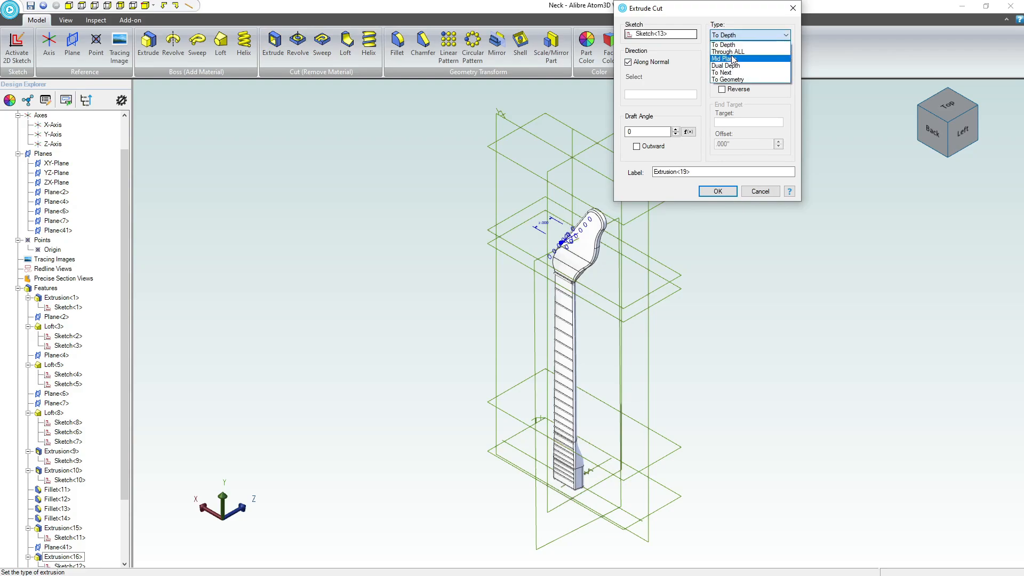
{"action": "left_click", "coordinate": [736, 68]}
{"action": "left_click", "coordinate": [715, 193]}
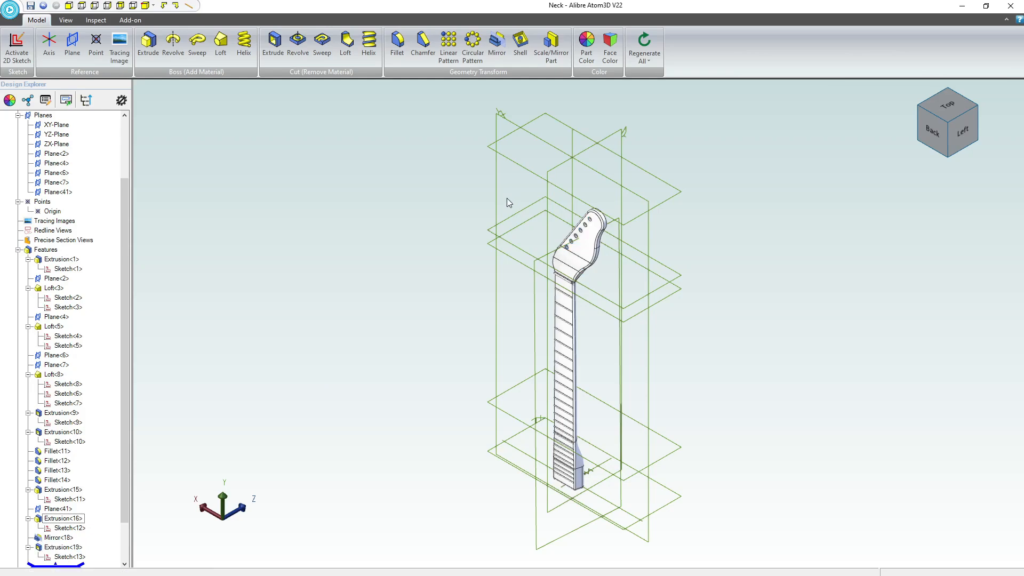
{"action": "left_click", "coordinate": [31, 6]}
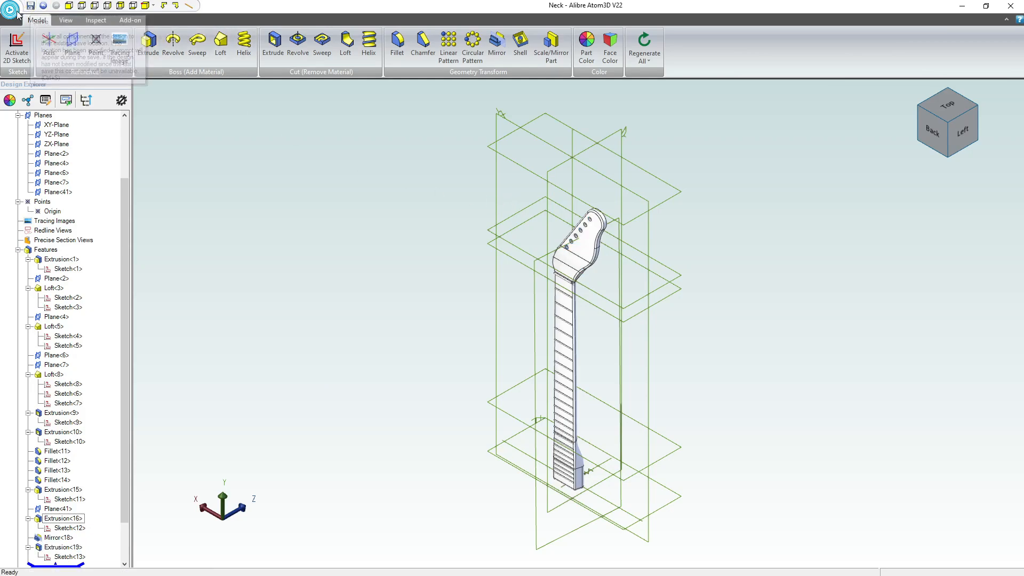
Switch to the guitar assembly and examine how the neck fits the body pocket from the front, and the screw holes on the back.
{"action": "key", "text": "alt+Tab"}
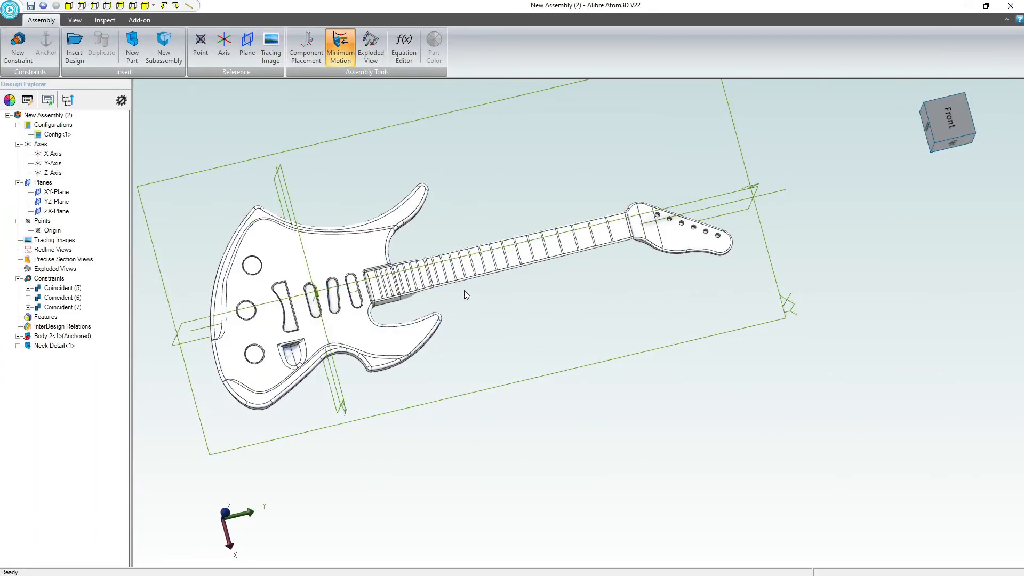
{"action": "scroll", "coordinate": [466, 295], "scroll_direction": "up", "scroll_amount": 2}
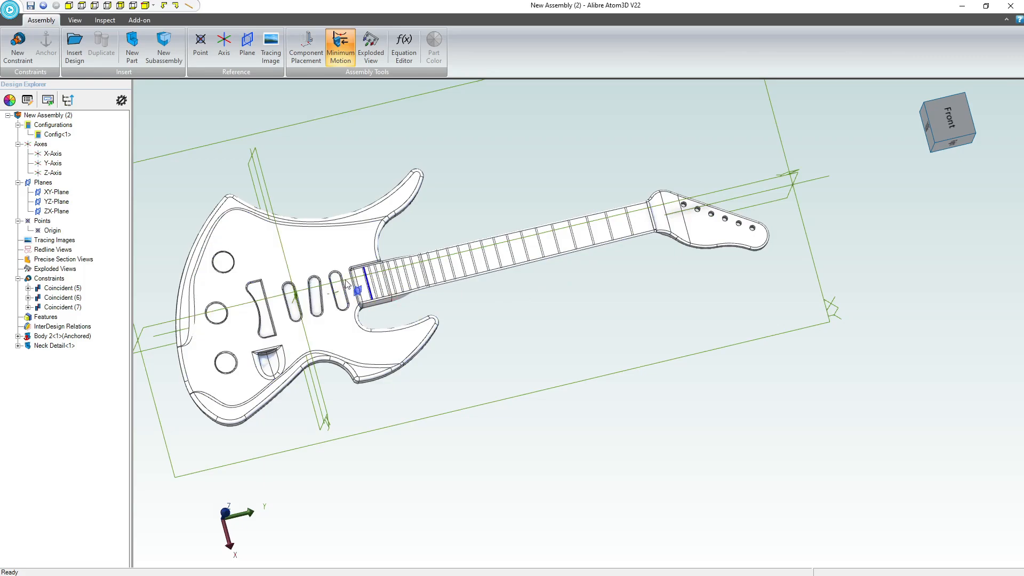
{"action": "scroll", "coordinate": [345, 284], "scroll_direction": "up", "scroll_amount": 2}
{"action": "scroll", "coordinate": [344, 284], "scroll_direction": "up", "scroll_amount": 2}
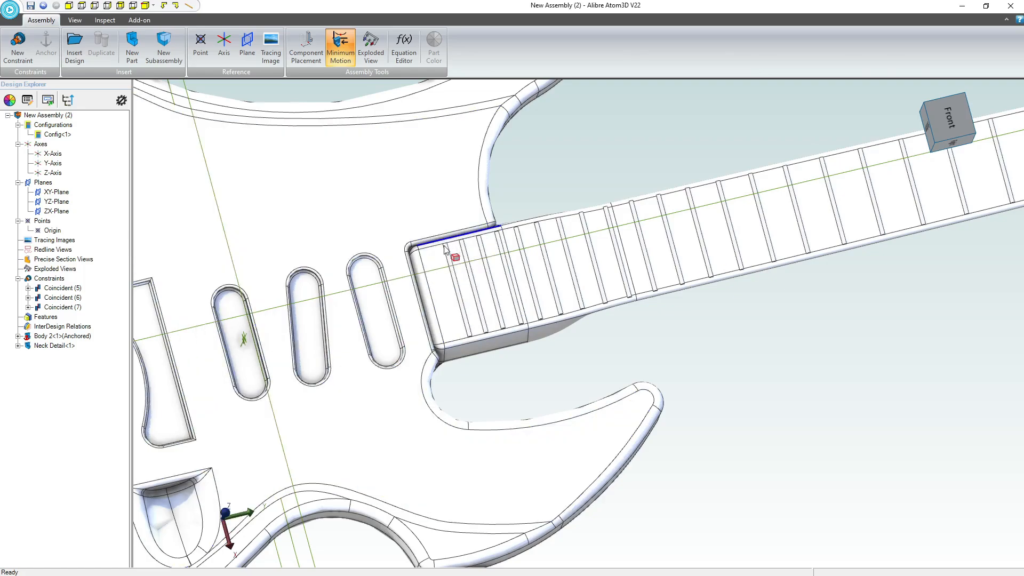
{"action": "scroll", "coordinate": [427, 260], "scroll_direction": "down", "scroll_amount": 5}
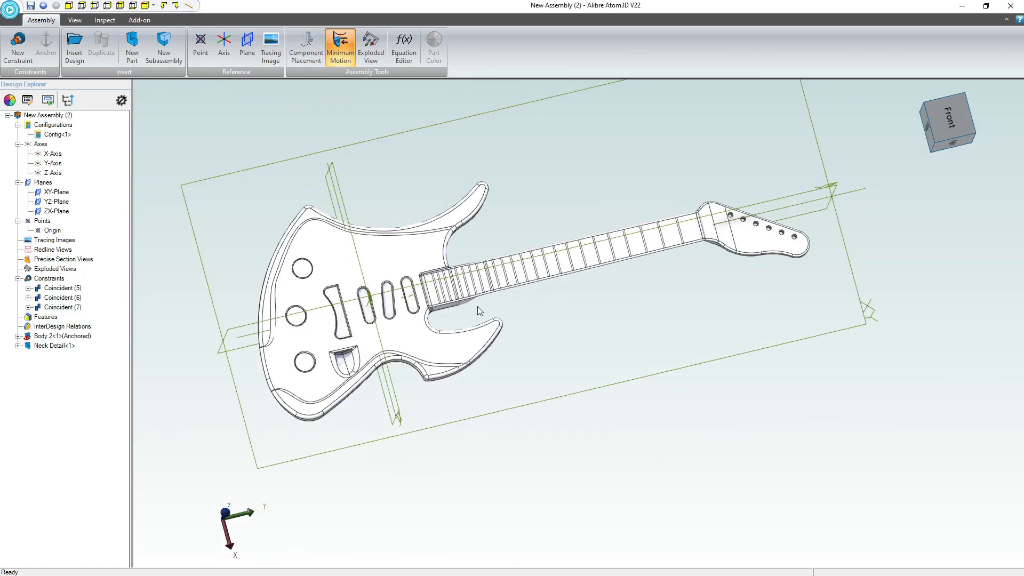
{"action": "scroll", "coordinate": [459, 291], "scroll_direction": "up", "scroll_amount": 3}
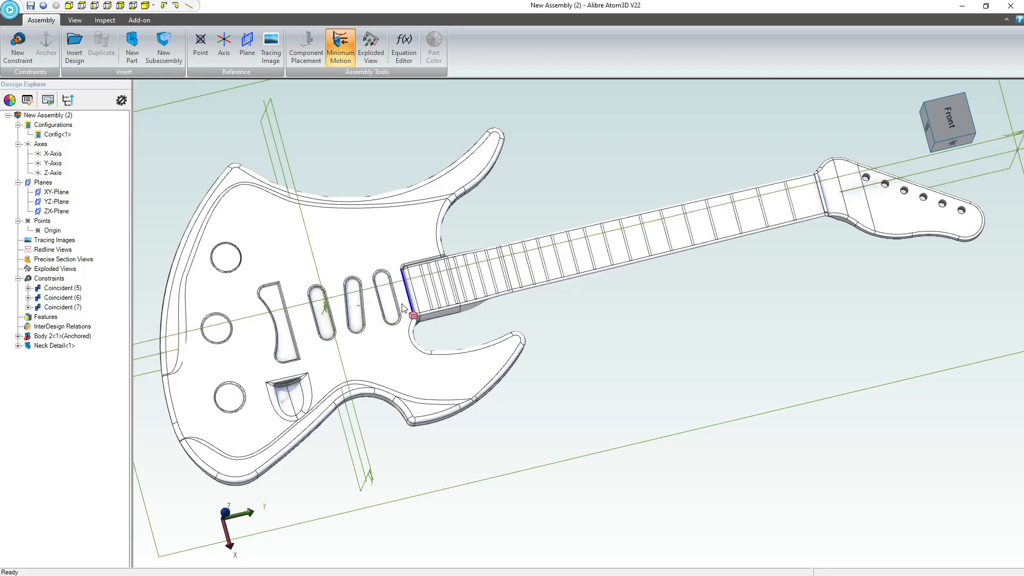
{"action": "scroll", "coordinate": [603, 341], "scroll_direction": "down", "scroll_amount": 2}
{"action": "middle_click_drag", "start_coordinate": [604, 338], "coordinate": [585, 263]}
{"action": "scroll", "coordinate": [461, 269], "scroll_direction": "up", "scroll_amount": 6}
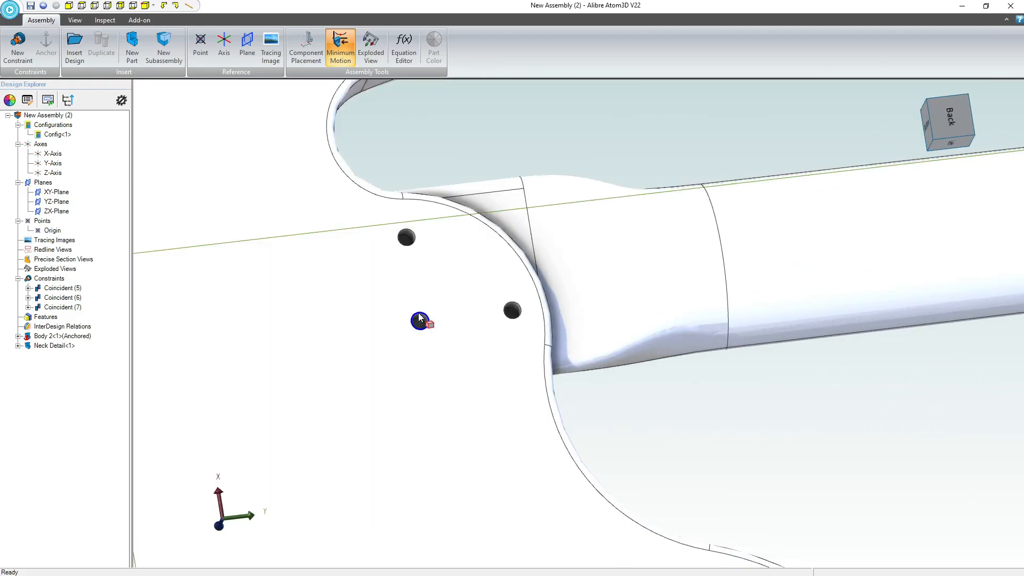
{"action": "scroll", "coordinate": [413, 247], "scroll_direction": "down", "scroll_amount": 3}
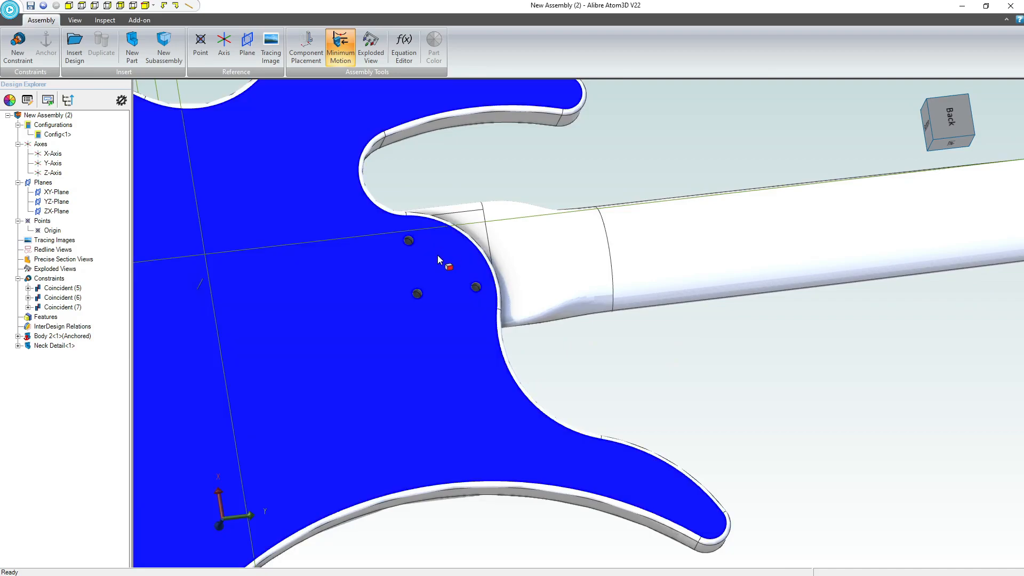
Edit the neck part in place within the assembly and start a 2D sketch on the heel's flat back face.
{"action": "scroll", "coordinate": [438, 256], "scroll_direction": "down", "scroll_amount": 3}
{"action": "middle_click_drag", "start_coordinate": [442, 271], "coordinate": [437, 293]}
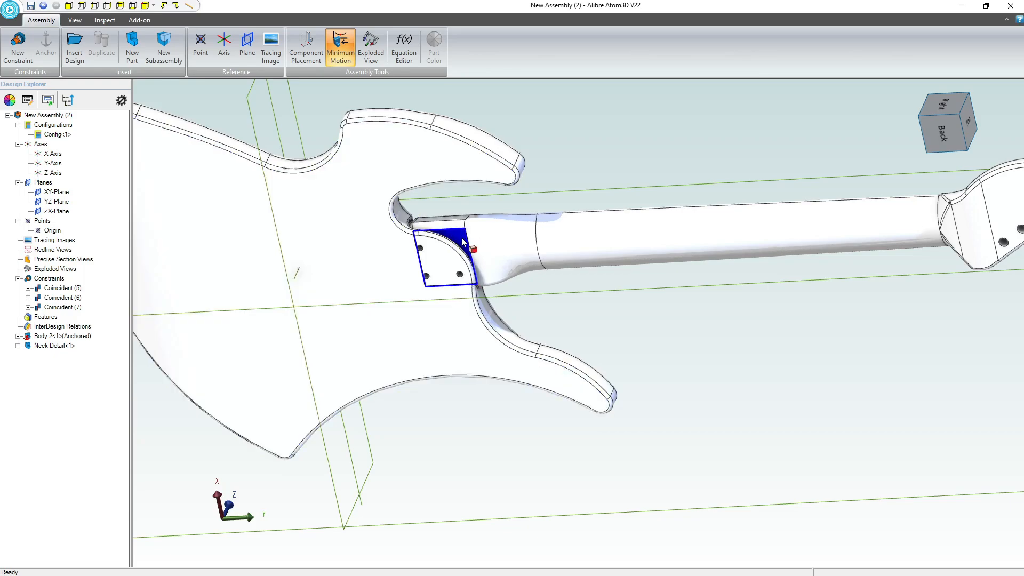
{"action": "left_click", "coordinate": [462, 237]}
{"action": "right_click", "coordinate": [461, 237]}
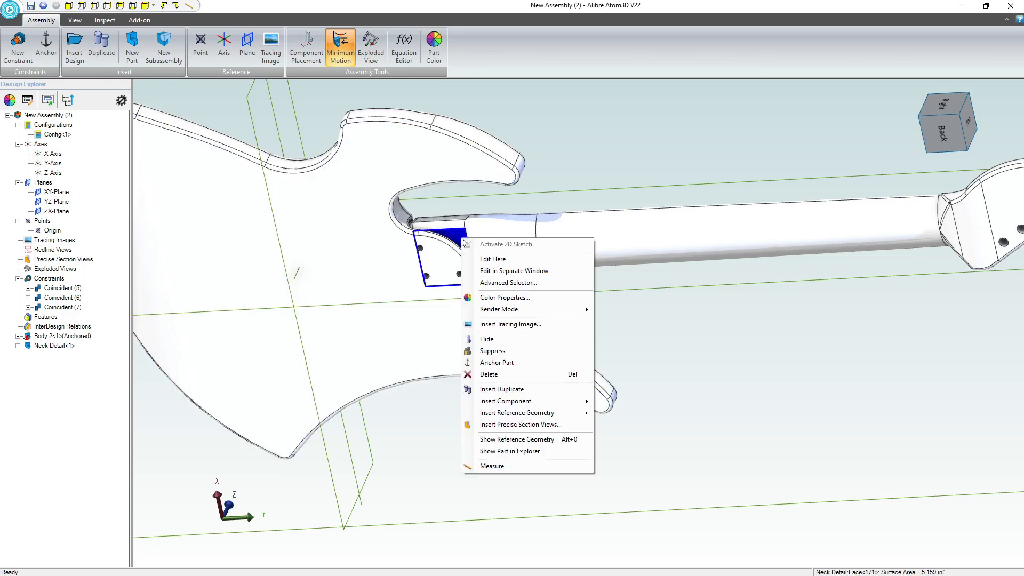
{"action": "left_click", "coordinate": [504, 261]}
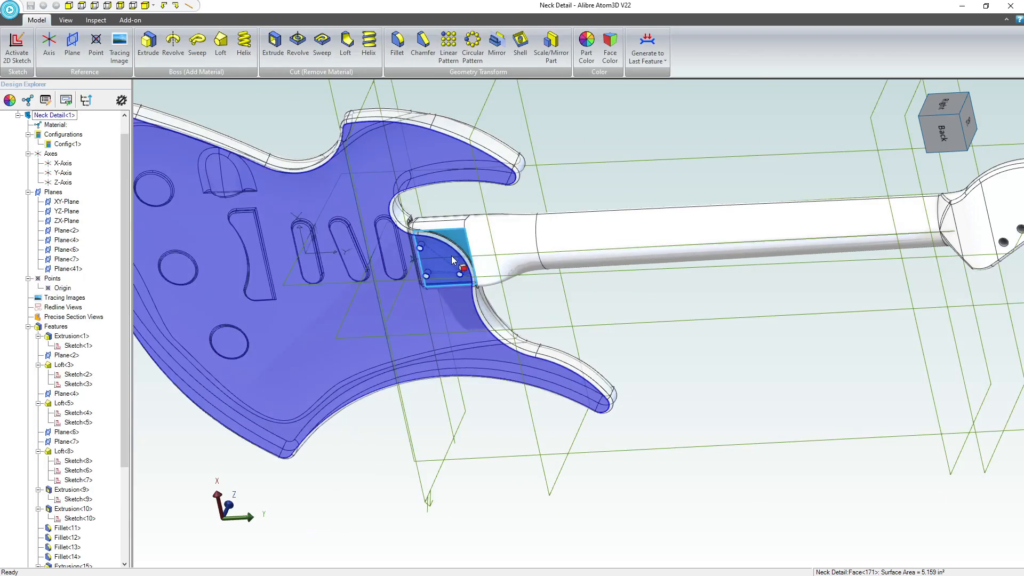
{"action": "left_click", "coordinate": [451, 120]}
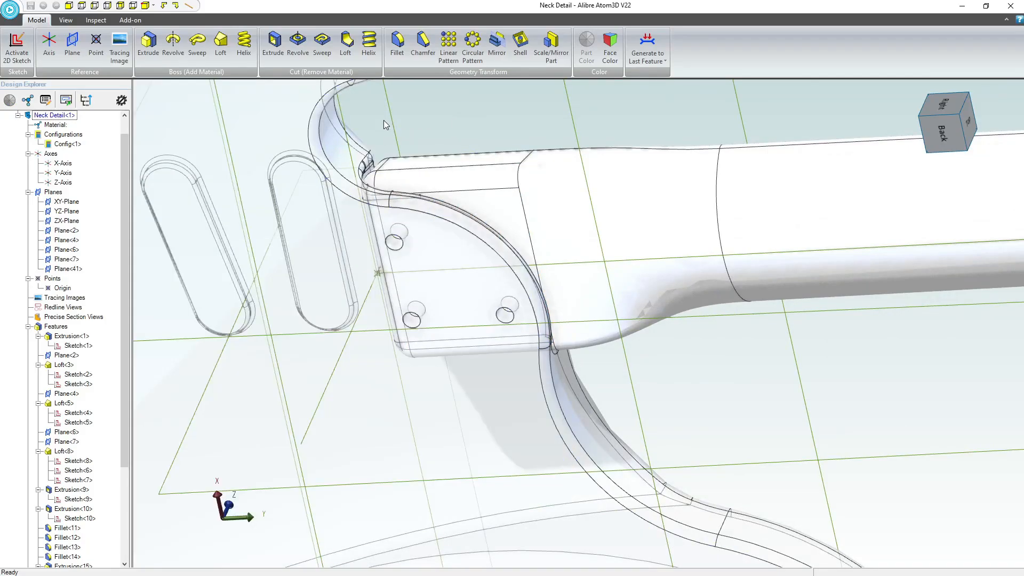
{"action": "left_click", "coordinate": [510, 205]}
{"action": "left_click", "coordinate": [17, 46]}
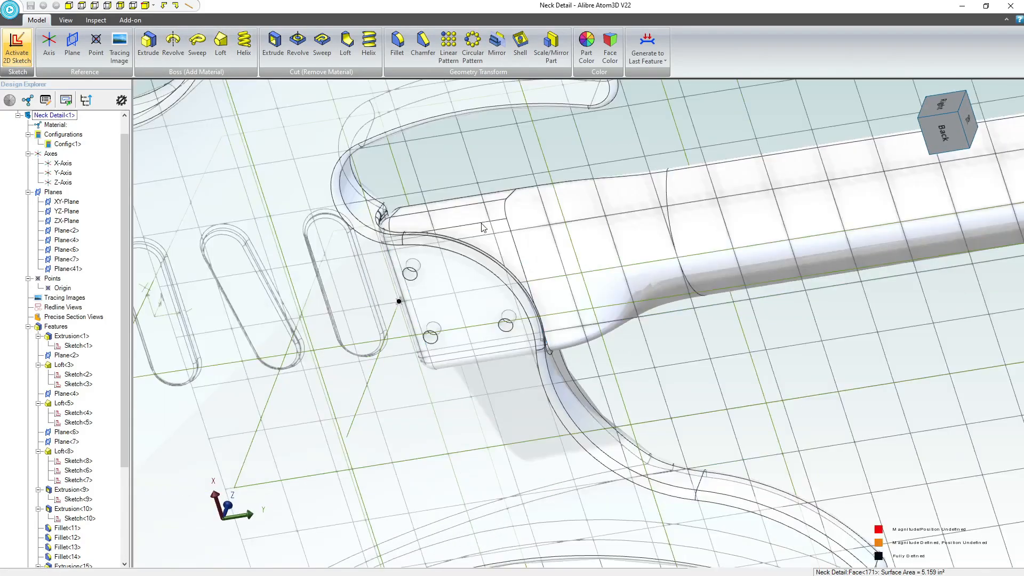
{"action": "scroll", "coordinate": [578, 409], "scroll_direction": "up", "scroll_amount": 10}
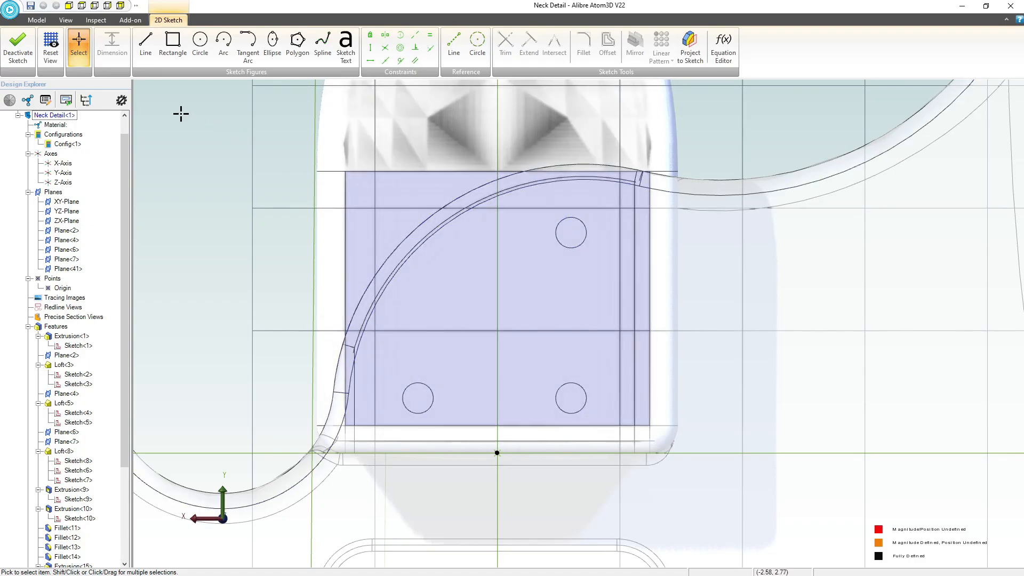
Project the body's three screw-hole edges into the sketch as sketch figures, maintaining association to the source entities.
{"action": "left_click", "coordinate": [691, 51]}
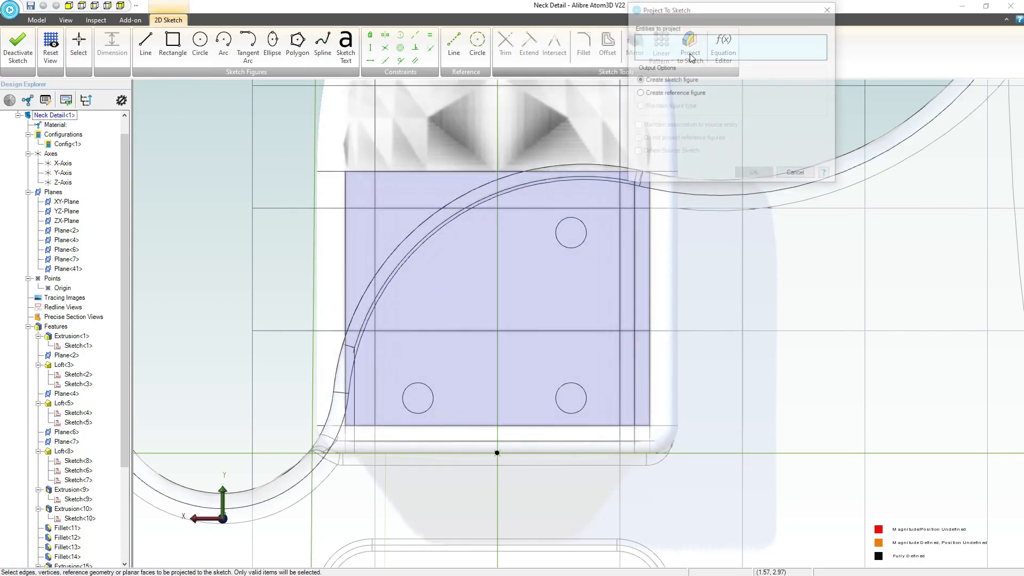
{"action": "left_click", "coordinate": [638, 93]}
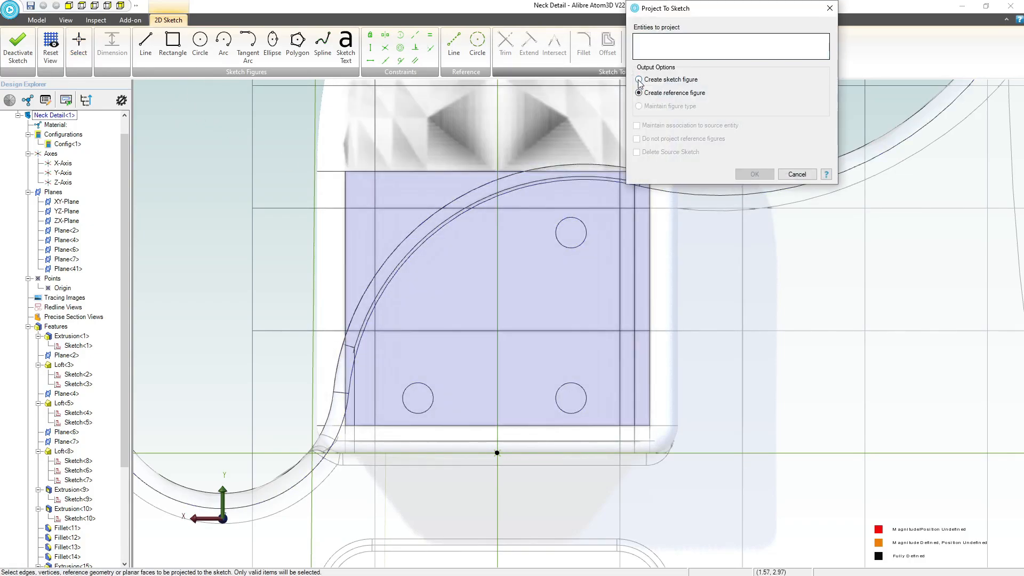
{"action": "left_click", "coordinate": [639, 80]}
{"action": "left_click", "coordinate": [586, 231]}
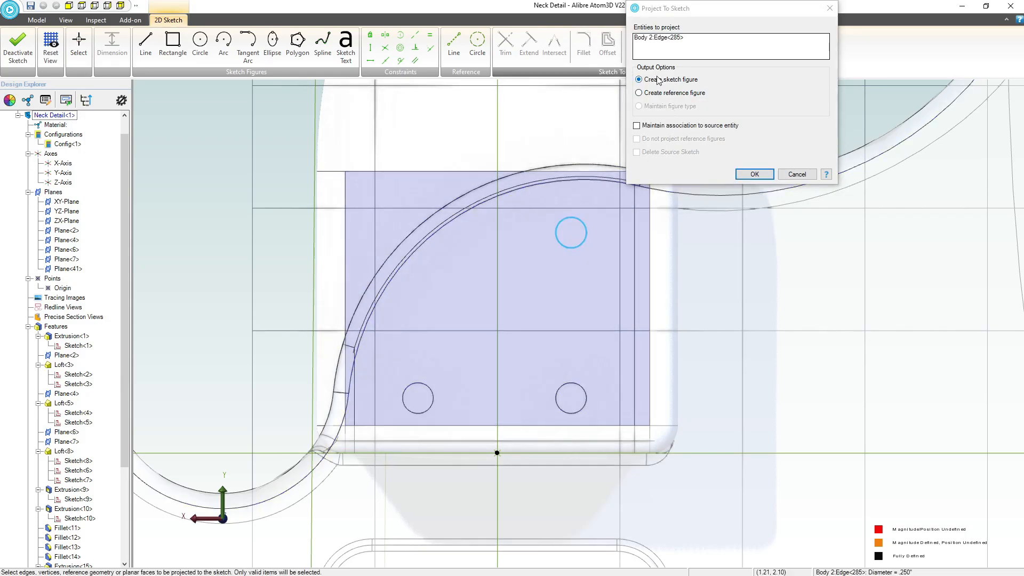
{"action": "left_click", "coordinate": [637, 125]}
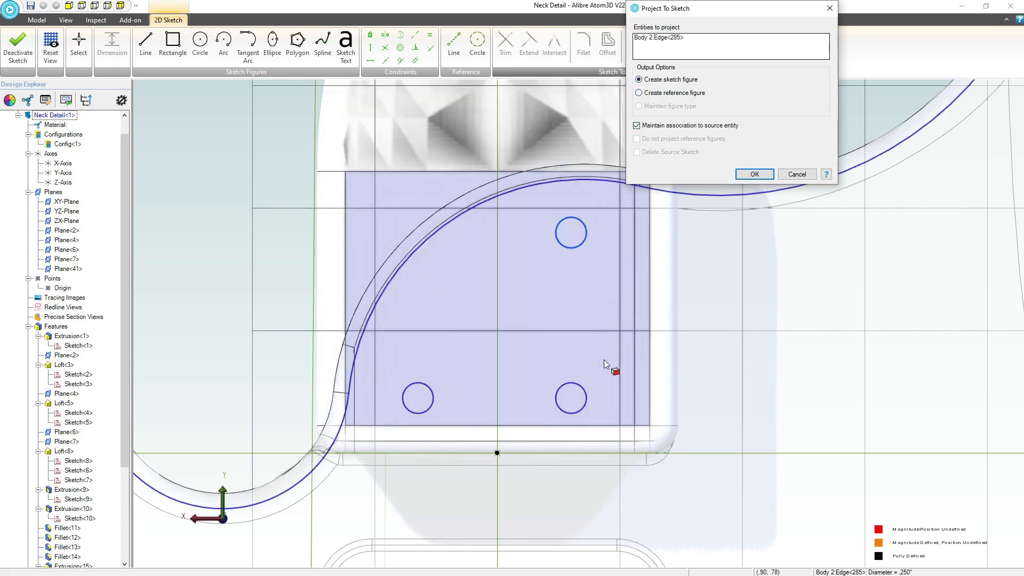
{"action": "left_click", "coordinate": [587, 396]}
{"action": "left_click", "coordinate": [421, 390]}
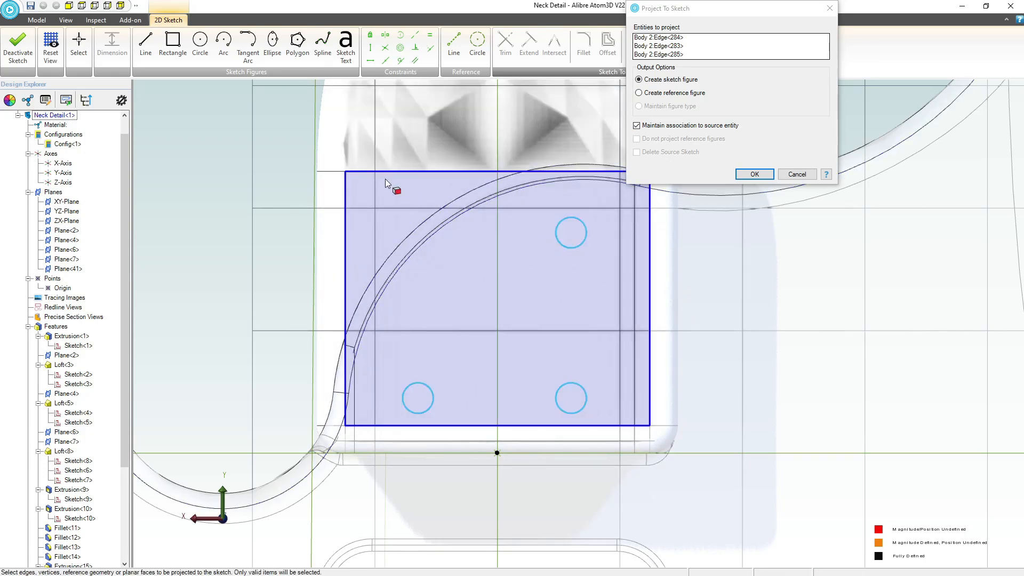
{"action": "left_click", "coordinate": [754, 174]}
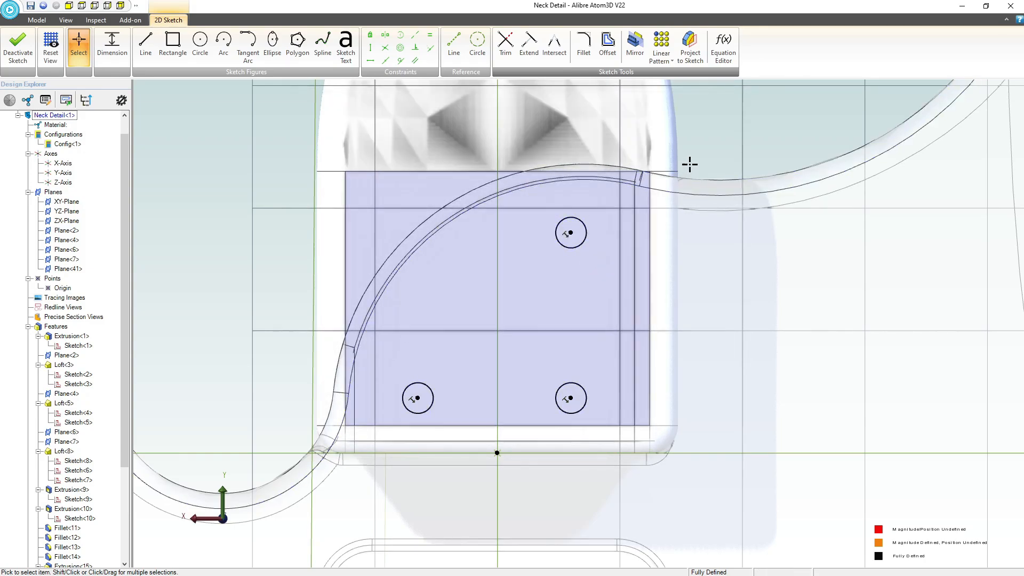
Convert the three projected screw-hole circles to reference figures.
{"action": "left_click_drag", "start_coordinate": [697, 155], "coordinate": [540, 460]}
{"action": "left_click_drag", "start_coordinate": [366, 461], "coordinate": [367, 462]}
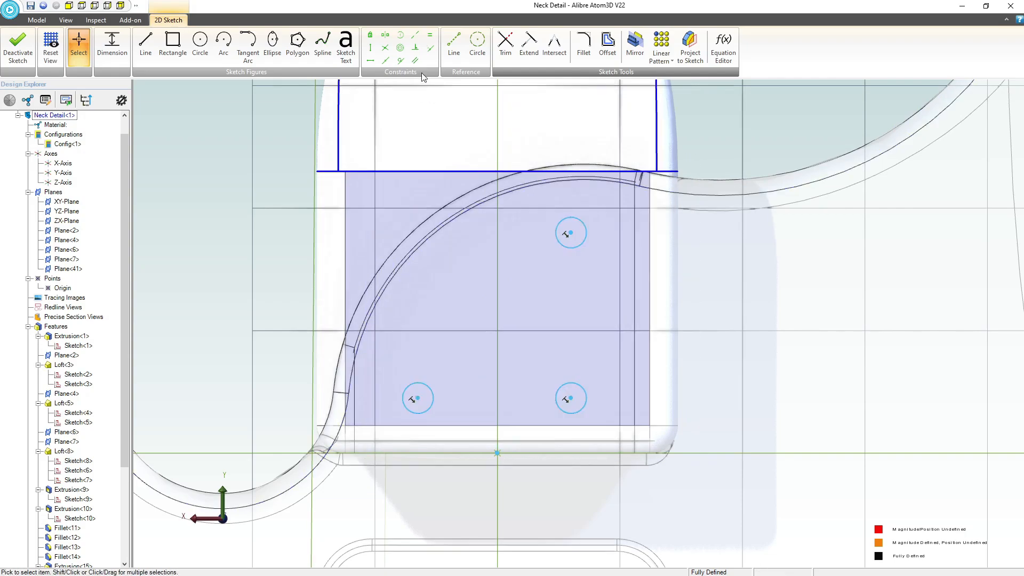
{"action": "right_click", "coordinate": [574, 216]}
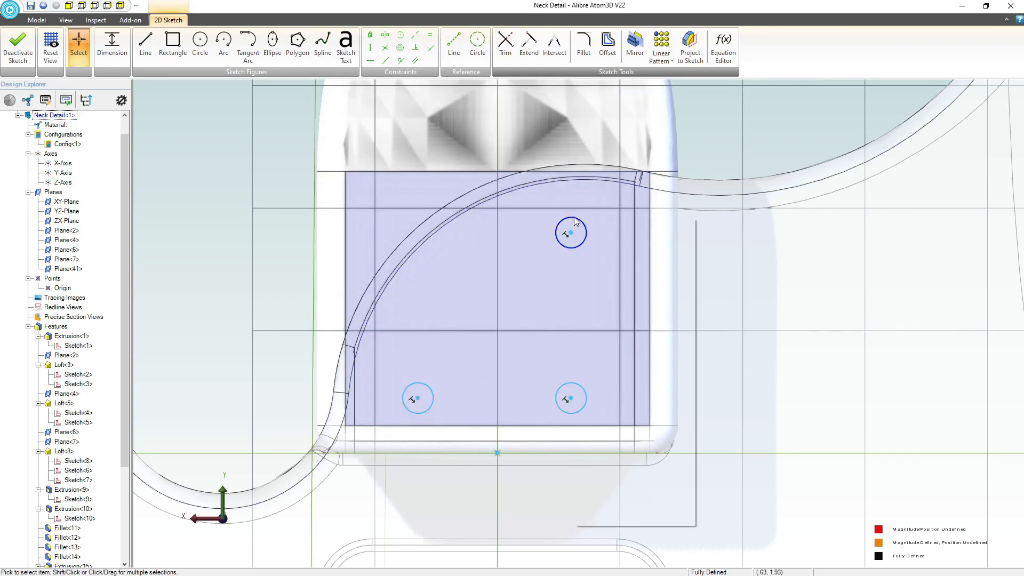
{"action": "left_click", "coordinate": [614, 478]}
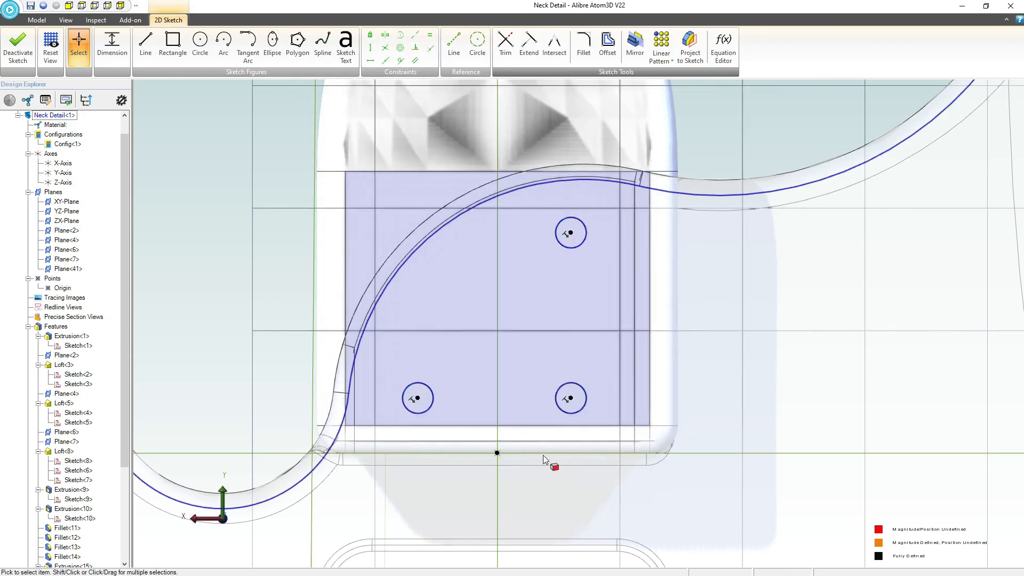
{"action": "right_click", "coordinate": [539, 327]}
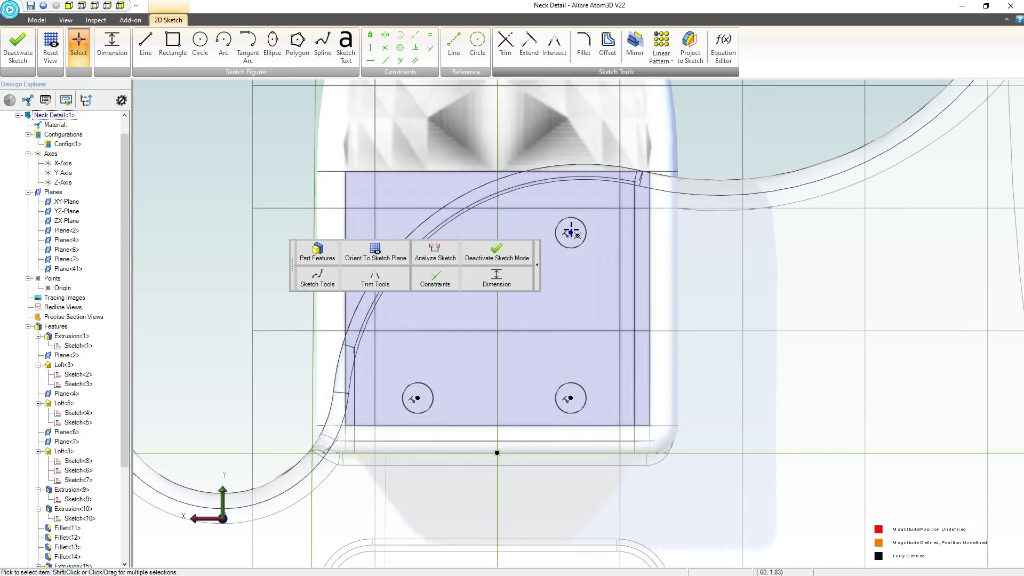
Draw a circle about 0.7 inches in diameter centred on each of the three projected screw-hole centres.
{"action": "left_click", "coordinate": [571, 233]}
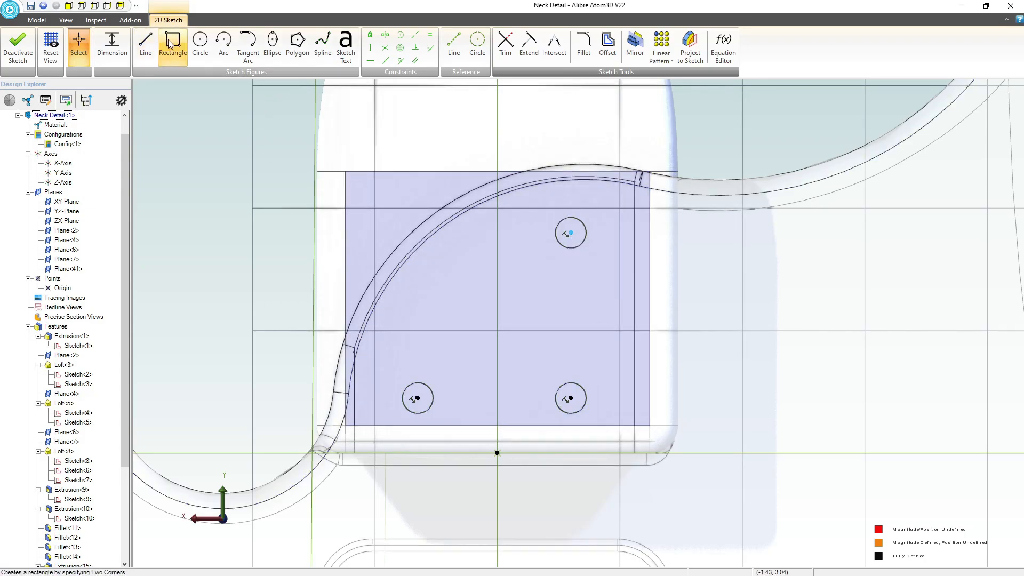
{"action": "left_click", "coordinate": [200, 46]}
{"action": "left_click", "coordinate": [571, 232]}
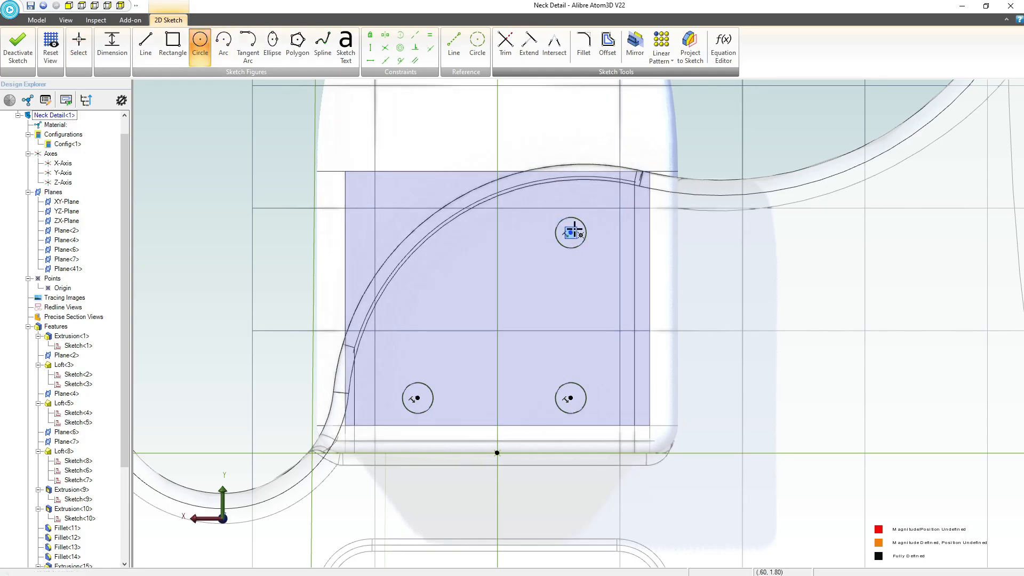
{"action": "left_click", "coordinate": [614, 218]}
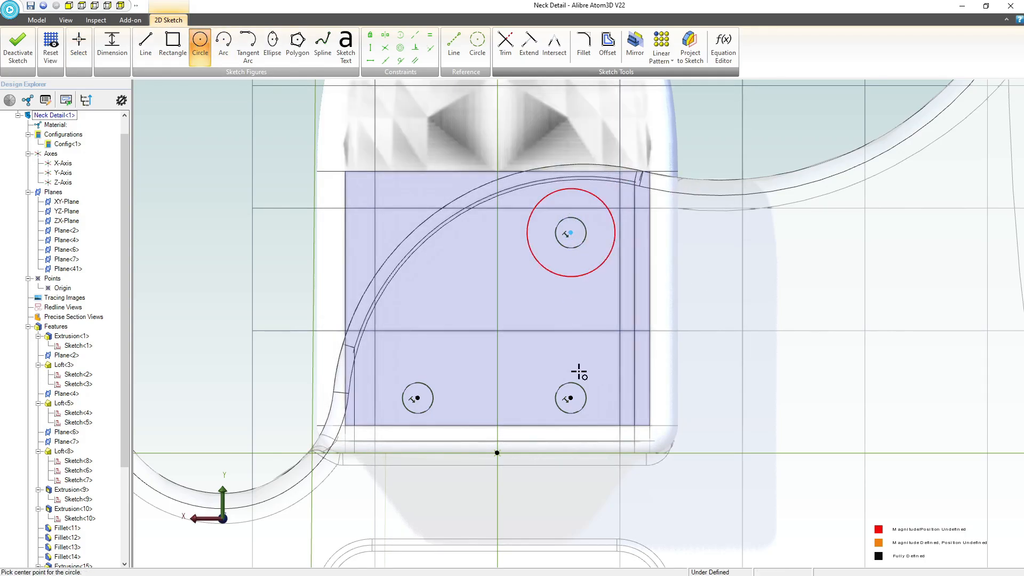
{"action": "left_click", "coordinate": [570, 398]}
{"action": "left_click", "coordinate": [602, 369]}
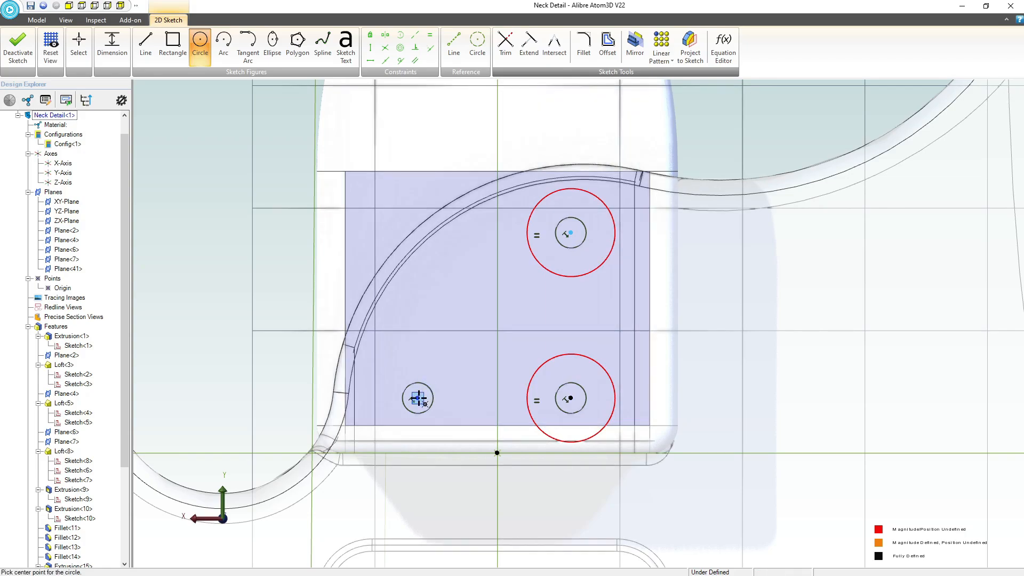
{"action": "left_click", "coordinate": [418, 398]}
{"action": "left_click", "coordinate": [453, 380]}
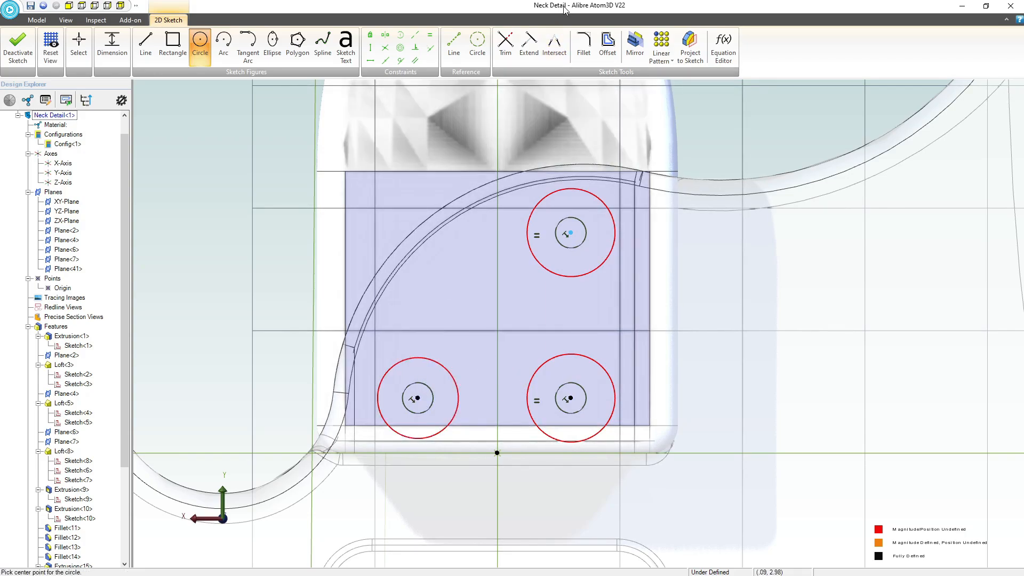
Apply equal size constraints so that the three new circles share the same diameter.
{"action": "left_click", "coordinate": [430, 34]}
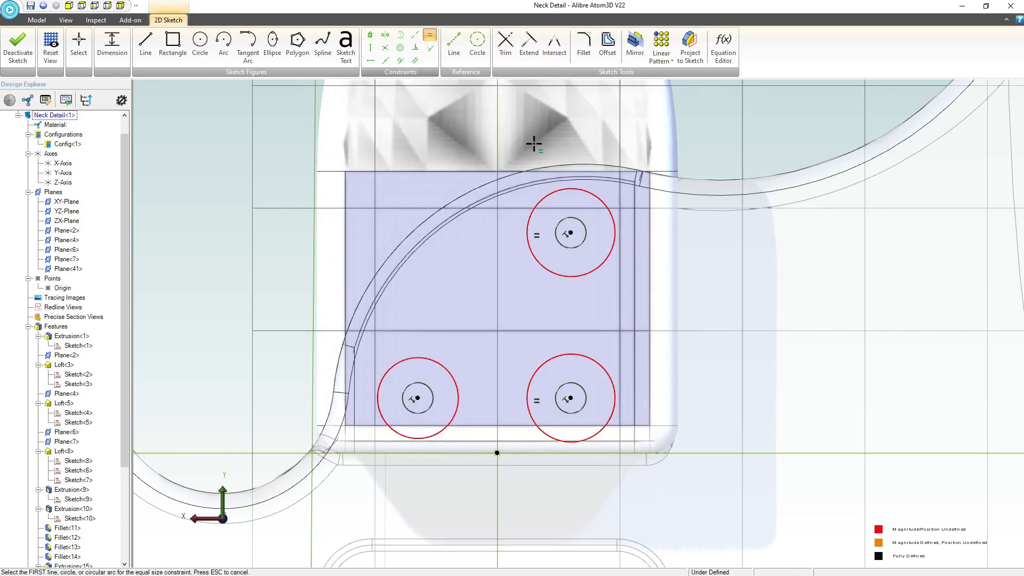
{"action": "left_click", "coordinate": [581, 193]}
{"action": "left_click", "coordinate": [588, 356]}
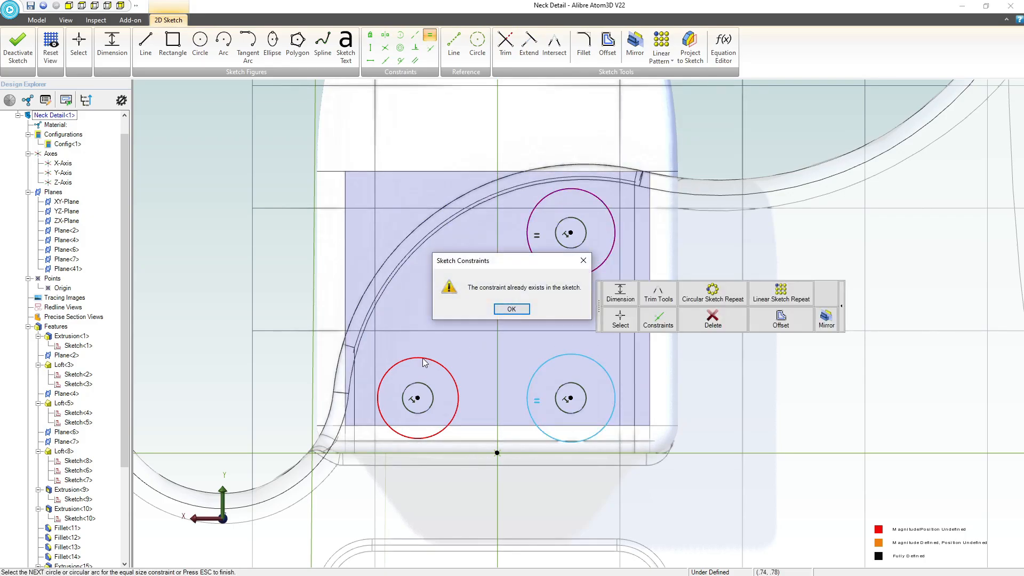
{"action": "left_click", "coordinate": [511, 310]}
{"action": "left_click", "coordinate": [434, 359]}
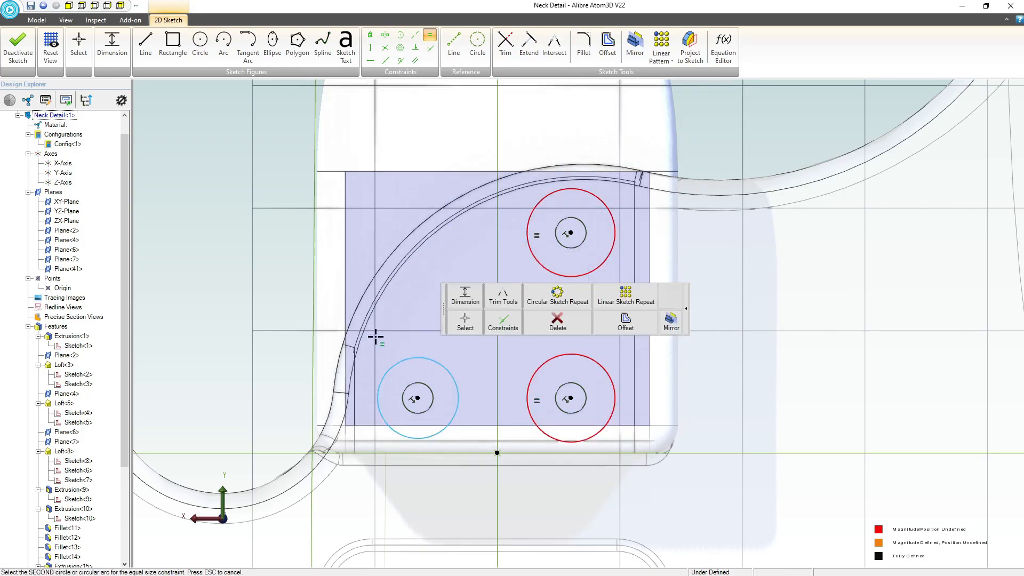
{"action": "left_click", "coordinate": [541, 368]}
Dimension the diameter of the three equal circles, trying 0.25 and 0.200 before setting it to 0.175.
{"action": "left_click", "coordinate": [112, 47]}
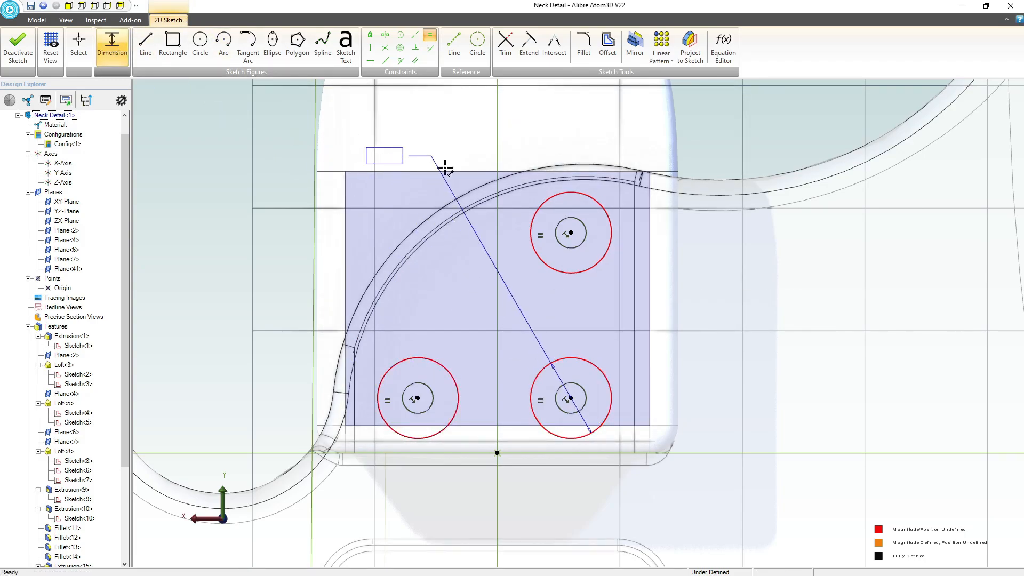
{"action": "left_click", "coordinate": [502, 298]}
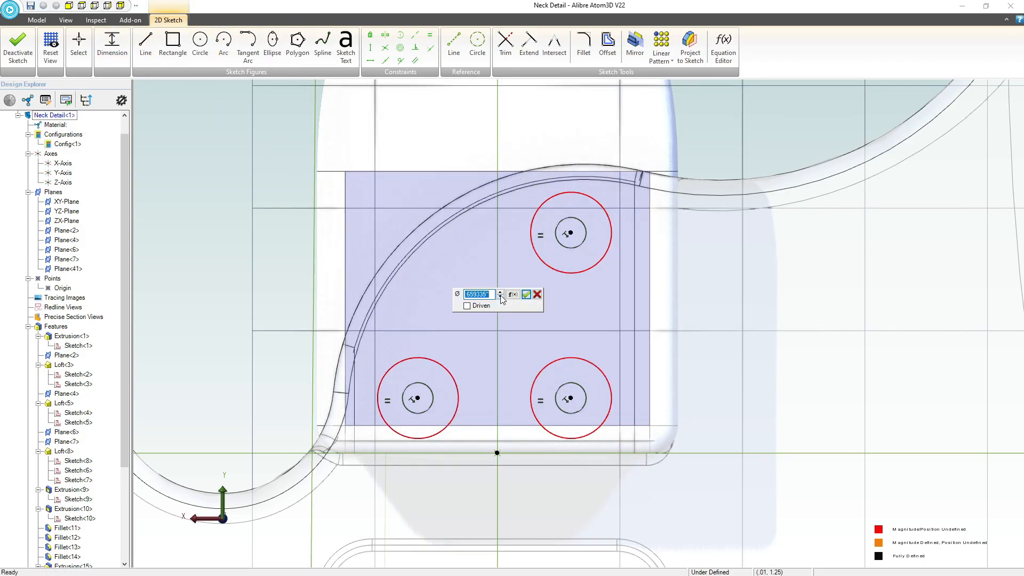
{"action": "type", "text": ".25"}
{"action": "key", "text": "Return"}
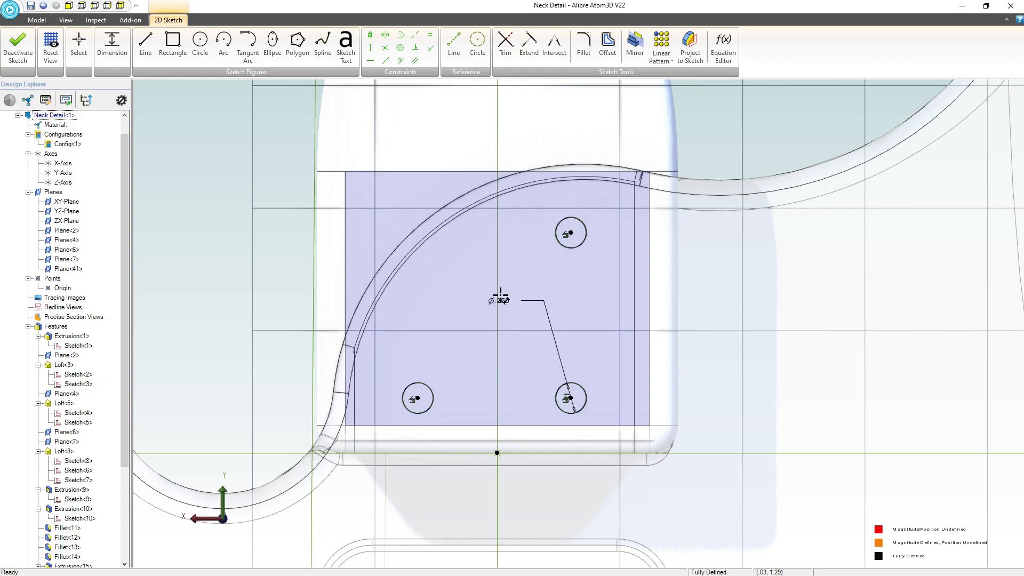
{"action": "double_click", "coordinate": [501, 302]}
{"action": "type", "text": ".2"}
{"action": "key", "text": "Return"}
{"action": "scroll", "coordinate": [499, 304], "scroll_direction": "up", "scroll_amount": 2}
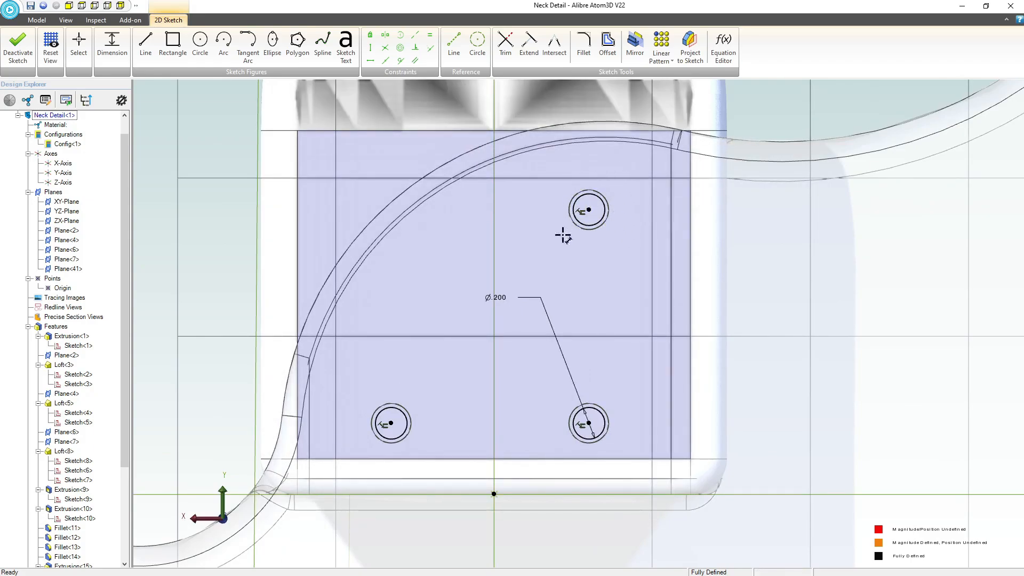
{"action": "double_click", "coordinate": [502, 301]}
{"action": "type", "text": ".175"}
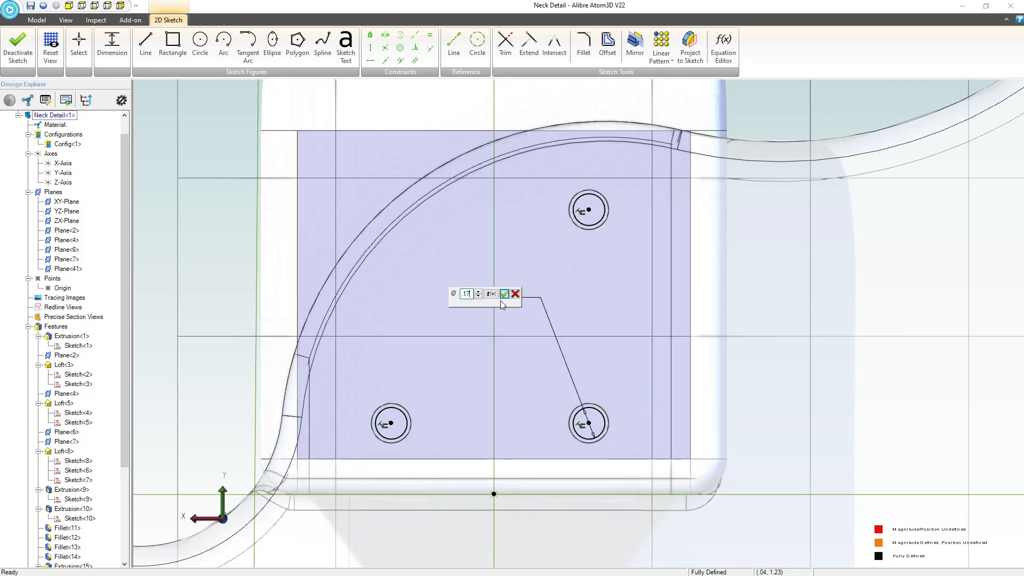
{"action": "key", "text": "Return"}
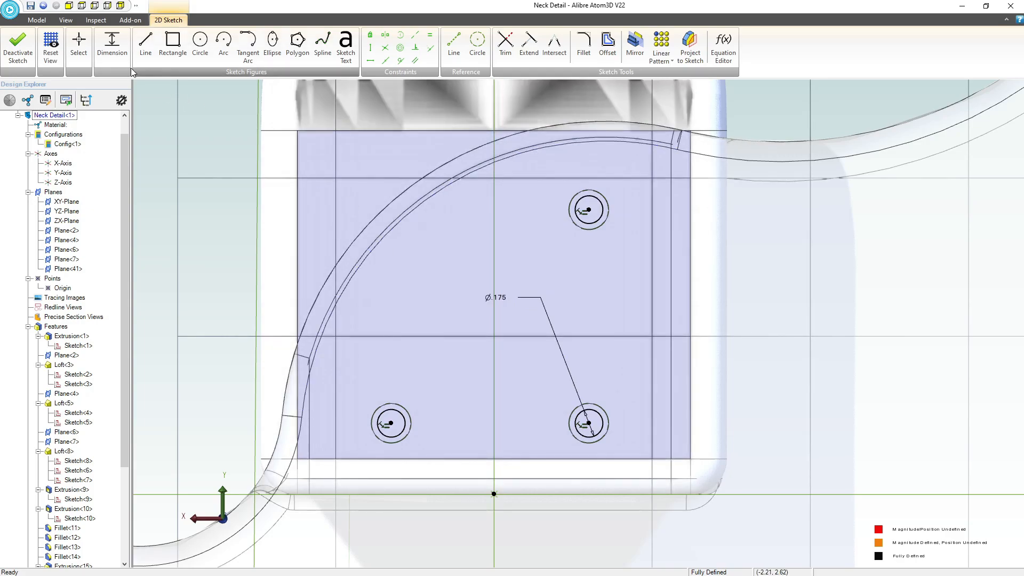
Close the screw-hole sketch and extrude-cut its three circles 0.6 inches deep into the neck heel.
{"action": "left_click", "coordinate": [18, 46]}
{"action": "right_click_drag", "start_coordinate": [623, 288], "coordinate": [658, 308]}
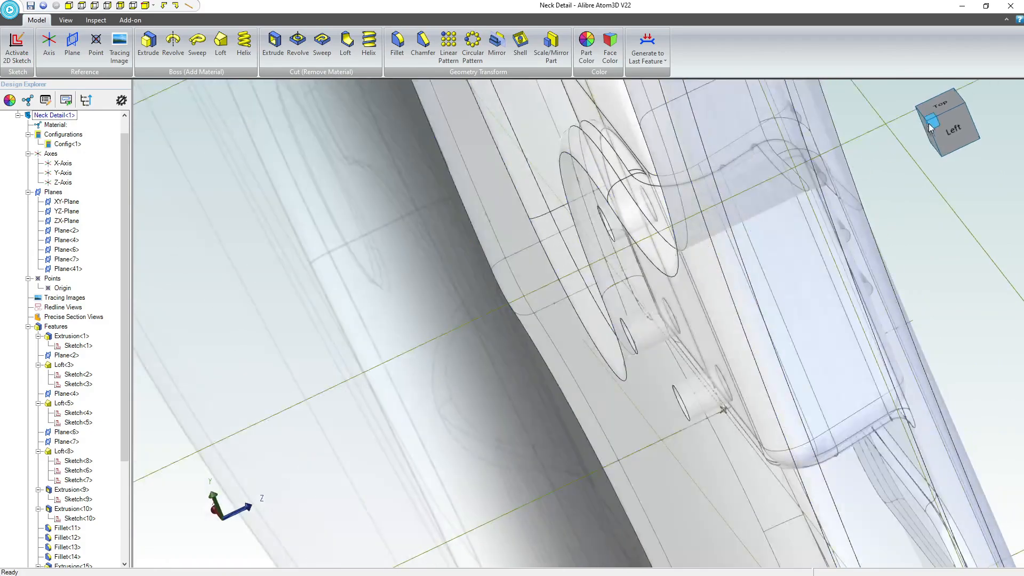
{"action": "left_click", "coordinate": [952, 130]}
{"action": "scroll", "coordinate": [585, 462], "scroll_direction": "up", "scroll_amount": 2}
{"action": "scroll", "coordinate": [585, 464], "scroll_direction": "up", "scroll_amount": 2}
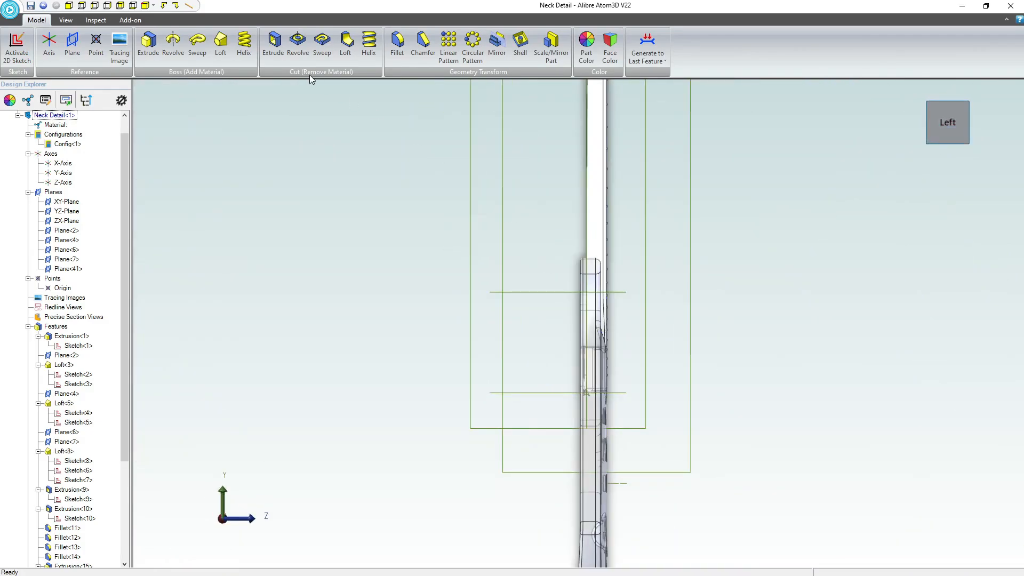
{"action": "left_click", "coordinate": [273, 43]}
{"action": "scroll", "coordinate": [592, 327], "scroll_direction": "up", "scroll_amount": 3}
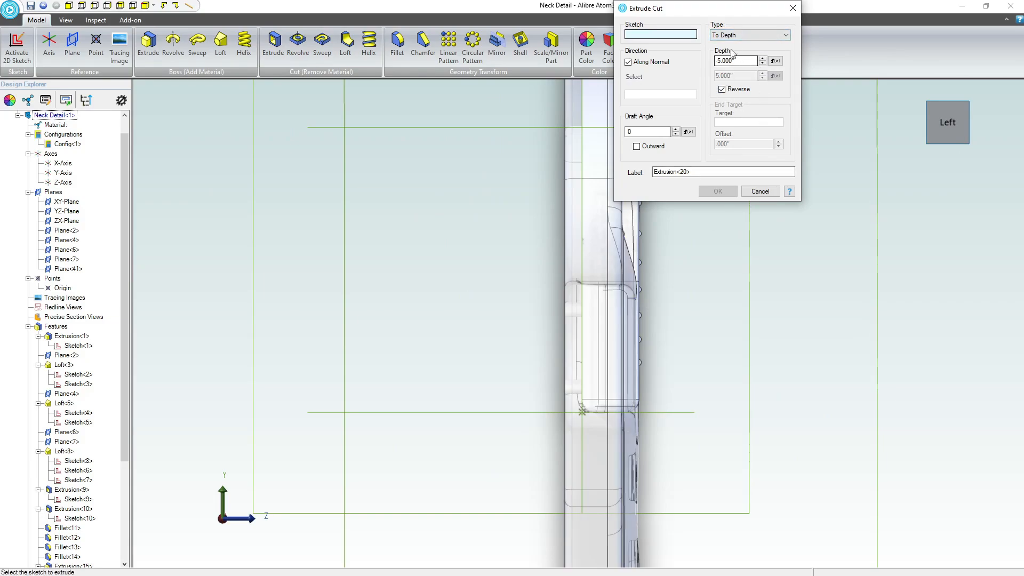
{"action": "scroll", "coordinate": [29, 355], "scroll_direction": "down", "scroll_amount": 5}
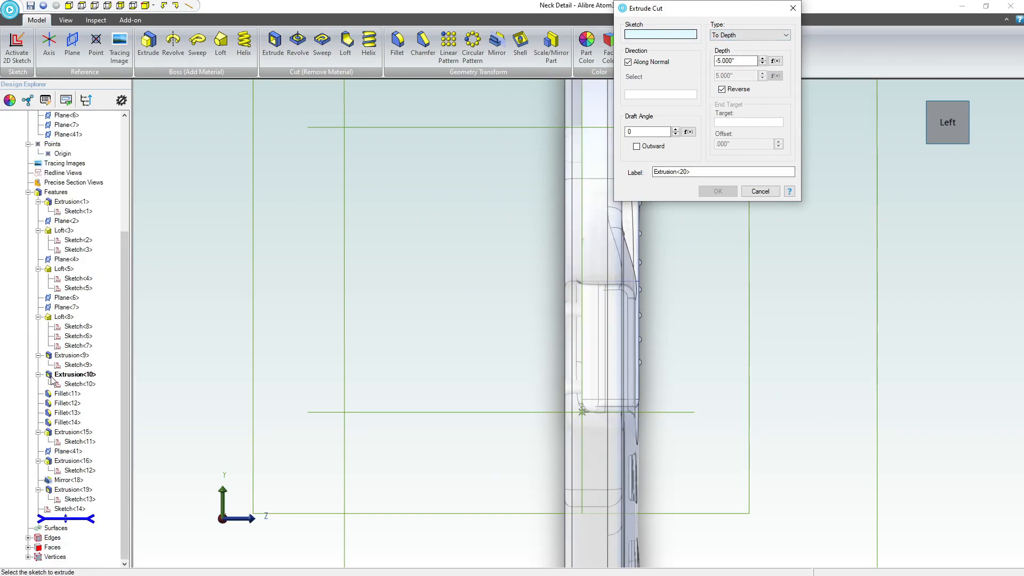
{"action": "left_click", "coordinate": [71, 509]}
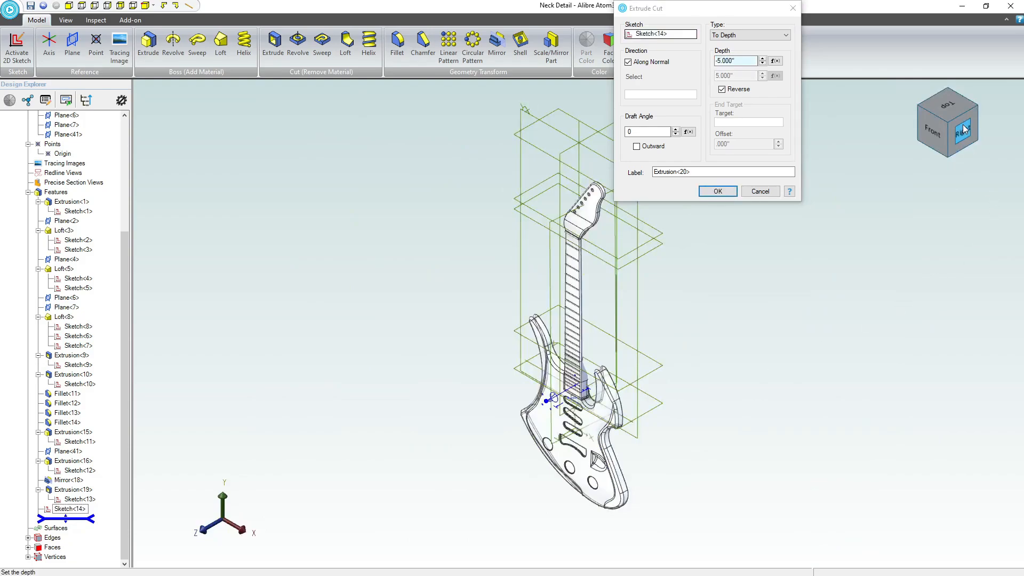
{"action": "scroll", "coordinate": [590, 332], "scroll_direction": "up", "scroll_amount": 2}
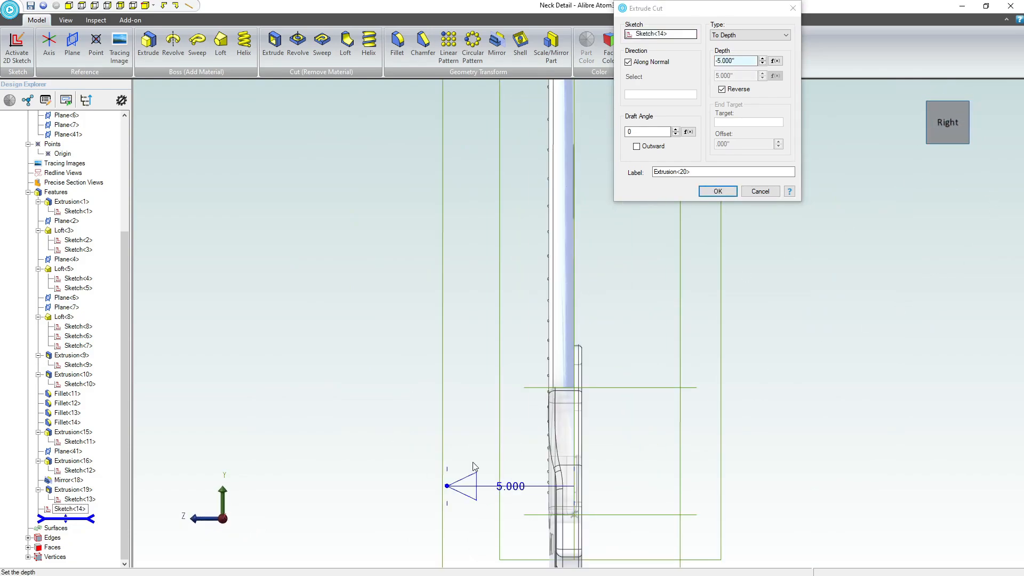
{"action": "left_click_drag", "start_coordinate": [447, 487], "coordinate": [567, 500]}
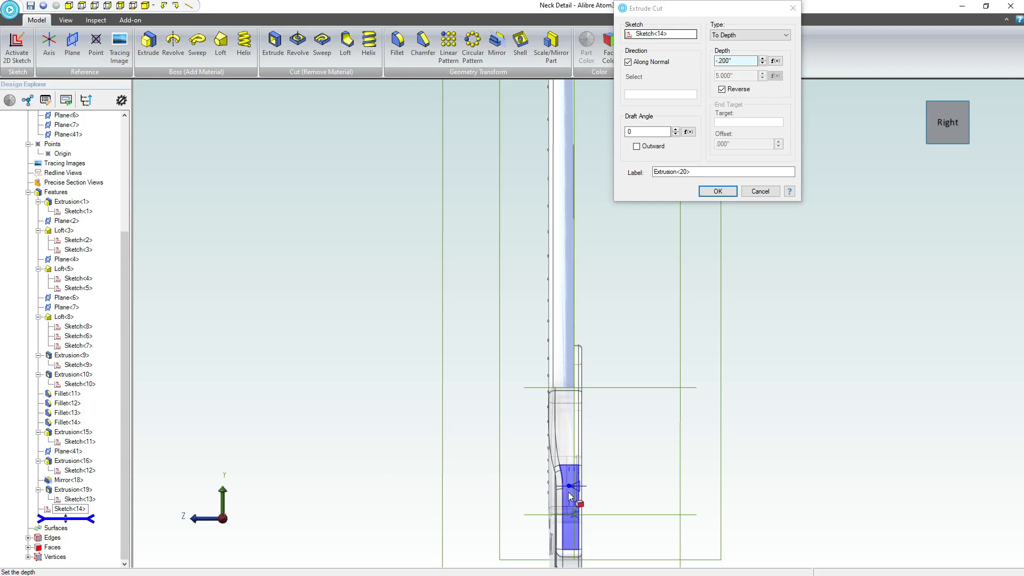
{"action": "scroll", "coordinate": [570, 493], "scroll_direction": "up", "scroll_amount": 5}
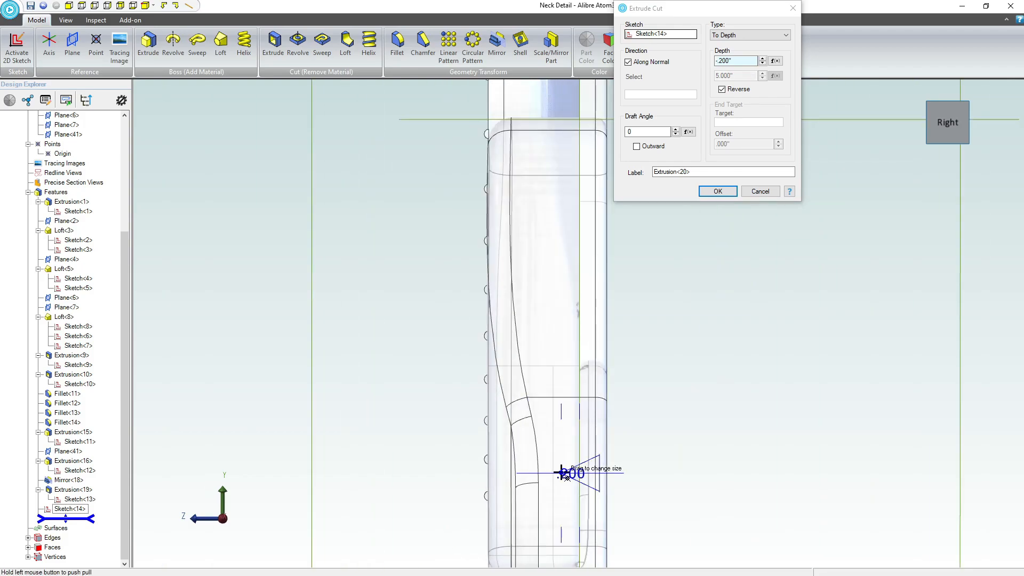
{"action": "left_click_drag", "start_coordinate": [564, 474], "coordinate": [552, 474]}
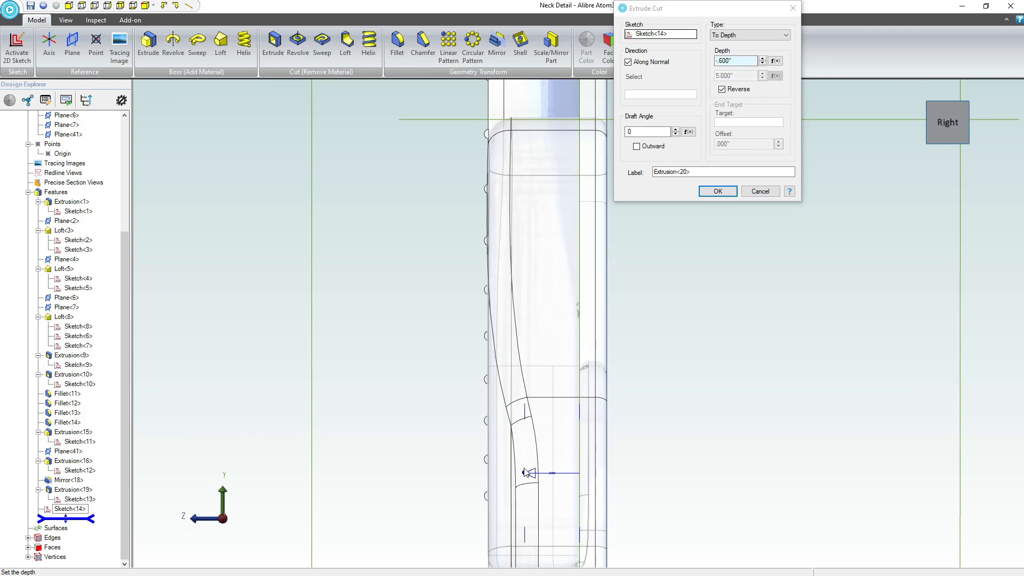
{"action": "left_click", "coordinate": [718, 192]}
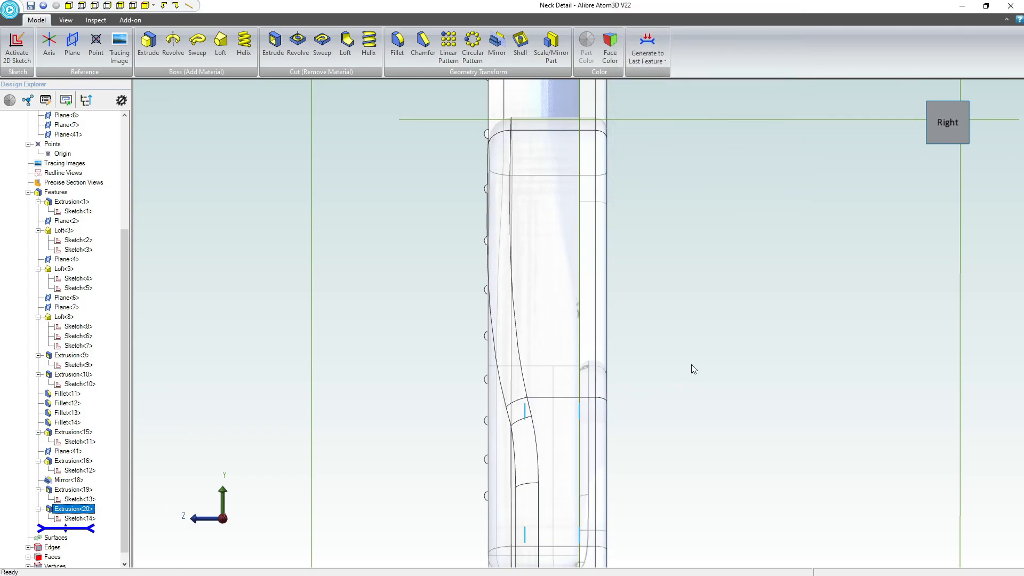
Leave the neck part opened from the guitar assembly and close the assembly with its changes saved.
{"action": "mouse_move", "coordinate": [687, 366]}
{"action": "middle_mouse_down"}
{"action": "mouse_move", "coordinate": [669, 357]}
{"action": "mouse_move", "coordinate": [644, 367]}
{"action": "mouse_move", "coordinate": [730, 347]}
{"action": "mouse_move", "coordinate": [677, 352]}
{"action": "mouse_move", "coordinate": [679, 380]}
{"action": "mouse_move", "coordinate": [640, 368]}
{"action": "mouse_move", "coordinate": [677, 373]}
{"action": "middle_mouse_up"}
{"action": "scroll", "coordinate": [673, 367], "scroll_direction": "down", "scroll_amount": 5}
{"action": "left_click", "coordinate": [673, 367]}
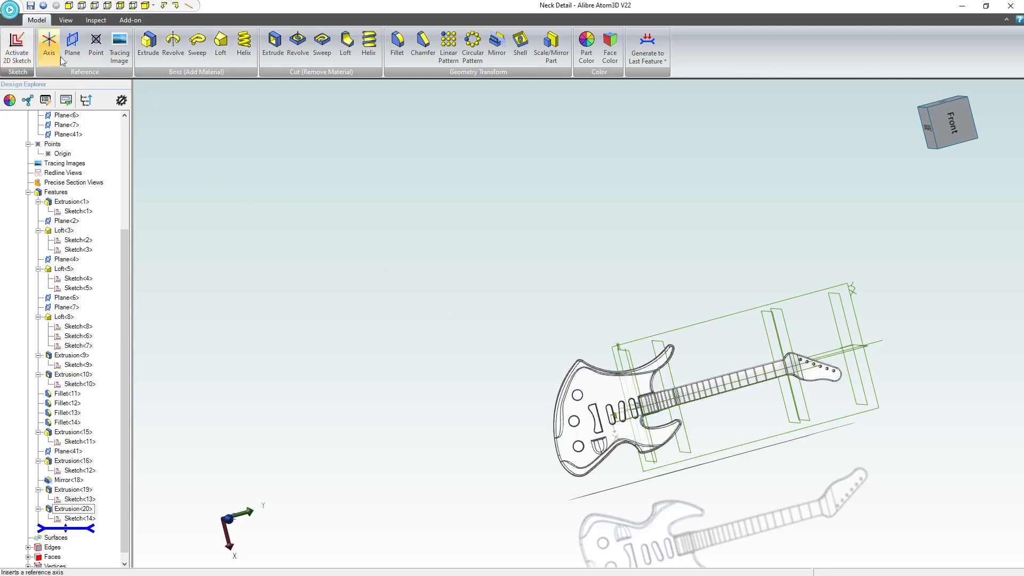
{"action": "left_click", "coordinate": [1010, 6]}
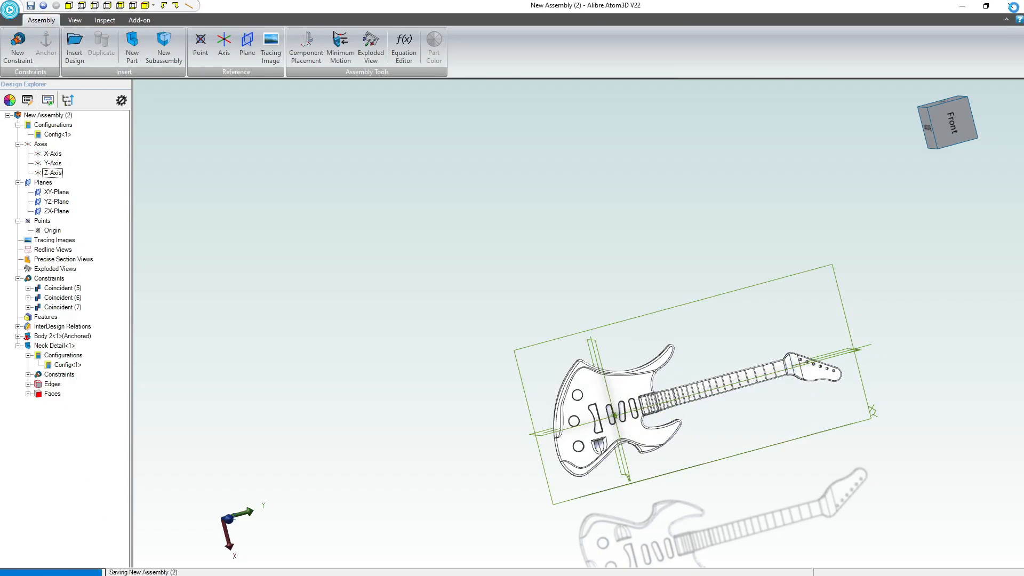
Start a sketch on the fret-side face of the neck's headstock and add the sketch text JOKO in the Segoe Script font.
{"action": "scroll", "coordinate": [571, 464], "scroll_direction": "down", "scroll_amount": 3}
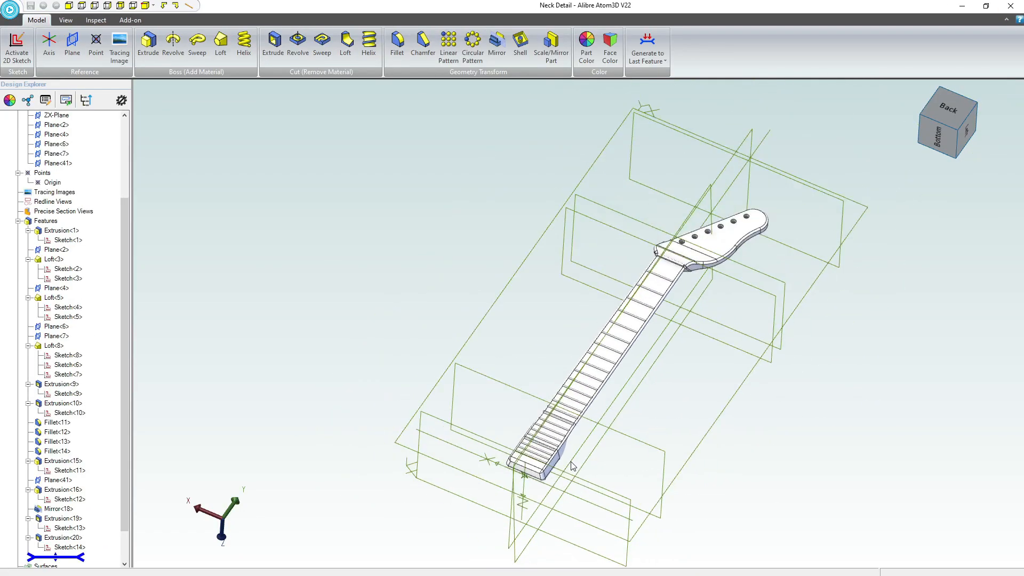
{"action": "scroll", "coordinate": [588, 461], "scroll_direction": "up", "scroll_amount": 4}
{"action": "middle_click_drag", "start_coordinate": [564, 459], "coordinate": [527, 383]}
{"action": "scroll", "coordinate": [494, 444], "scroll_direction": "up", "scroll_amount": 5}
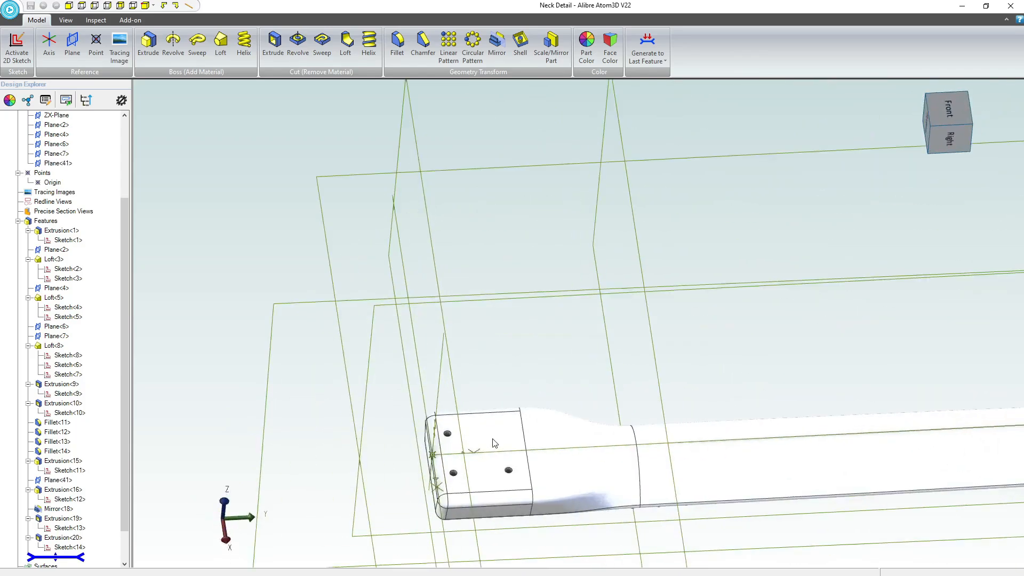
{"action": "scroll", "coordinate": [450, 454], "scroll_direction": "down", "scroll_amount": 8}
{"action": "middle_click_drag", "start_coordinate": [627, 398], "coordinate": [874, 391]}
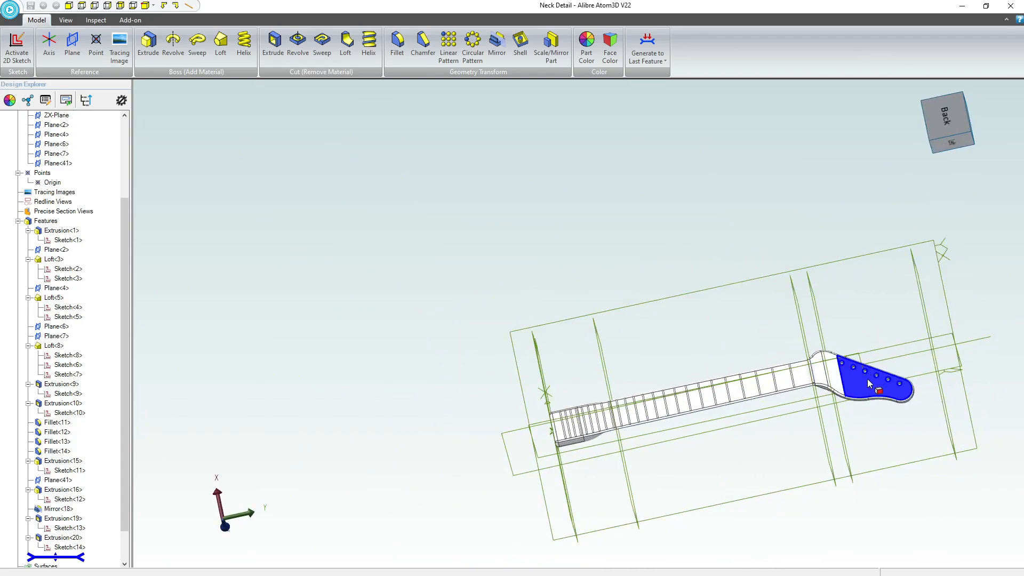
{"action": "scroll", "coordinate": [867, 378], "scroll_direction": "up", "scroll_amount": 3}
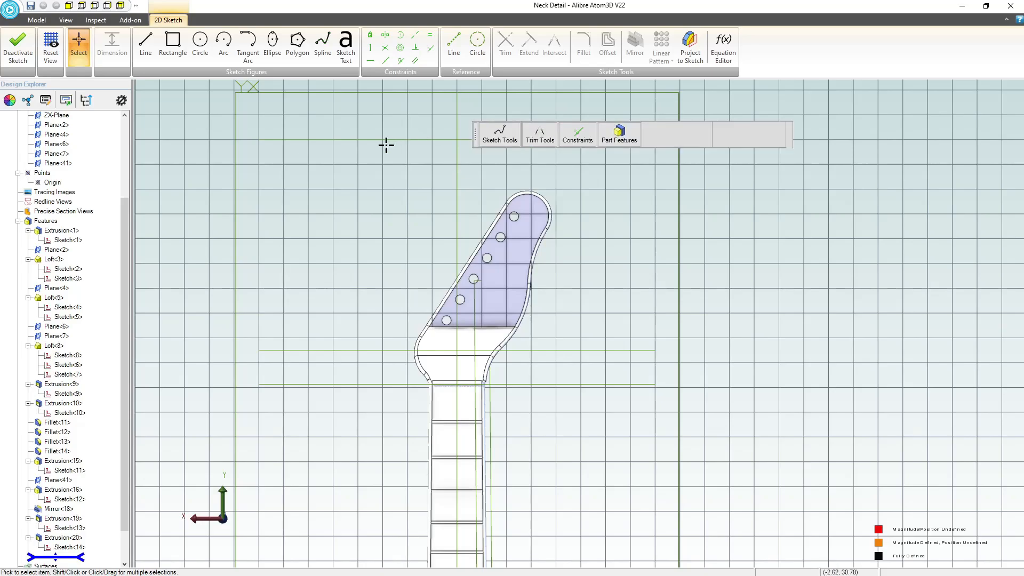
{"action": "left_click", "coordinate": [346, 45]}
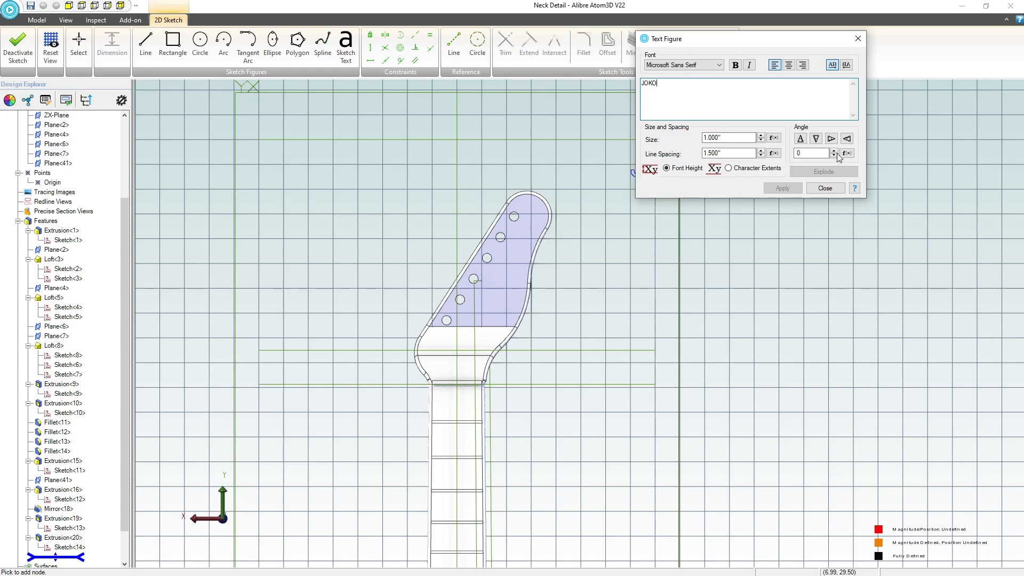
{"action": "left_click", "coordinate": [728, 137]}
{"action": "left_click", "coordinate": [719, 65]}
{"action": "left_click_drag", "start_coordinate": [720, 213], "coordinate": [720, 256]}
{"action": "left_click", "coordinate": [667, 74]}
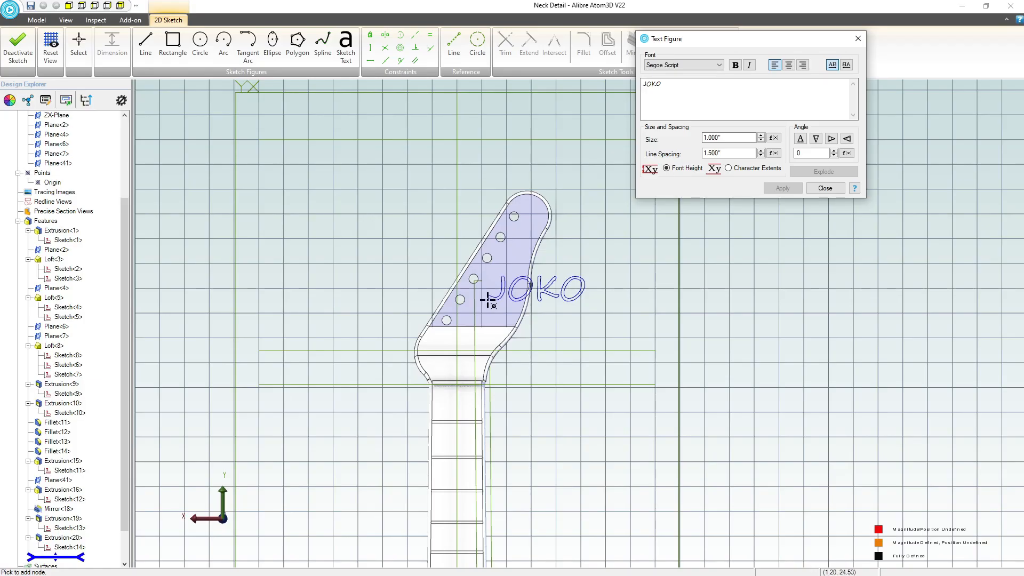
Set the angle of the JOKO text to 65 degrees so it follows the slanted headstock.
{"action": "scroll", "coordinate": [473, 350], "scroll_direction": "up", "scroll_amount": 1}
{"action": "scroll", "coordinate": [459, 336], "scroll_direction": "down", "scroll_amount": 1}
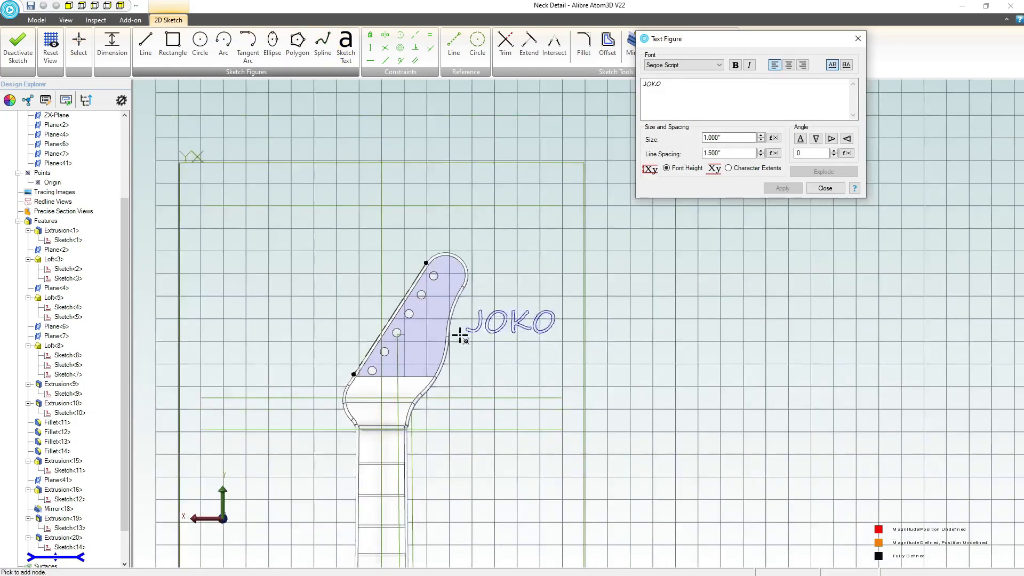
{"action": "scroll", "coordinate": [489, 290], "scroll_direction": "up", "scroll_amount": 4}
{"action": "scroll", "coordinate": [407, 279], "scroll_direction": "down", "scroll_amount": 3}
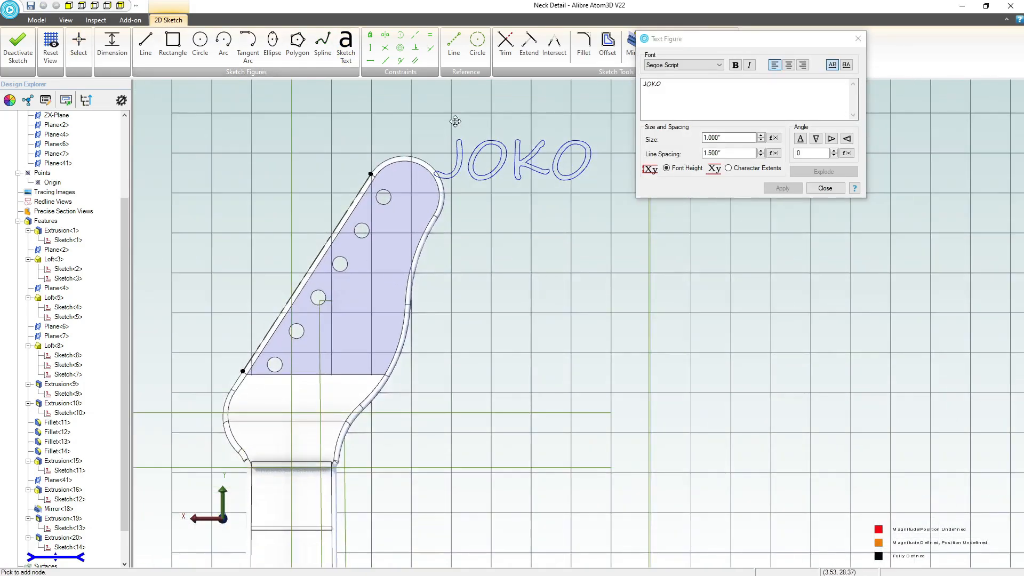
{"action": "scroll", "coordinate": [455, 119], "scroll_direction": "up", "scroll_amount": 1}
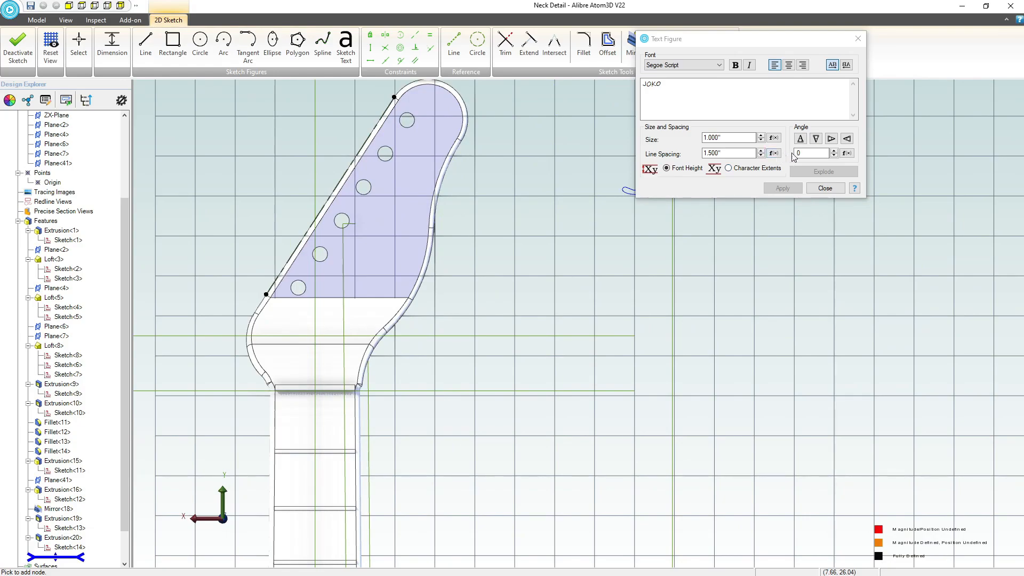
{"action": "left_click", "coordinate": [834, 151]}
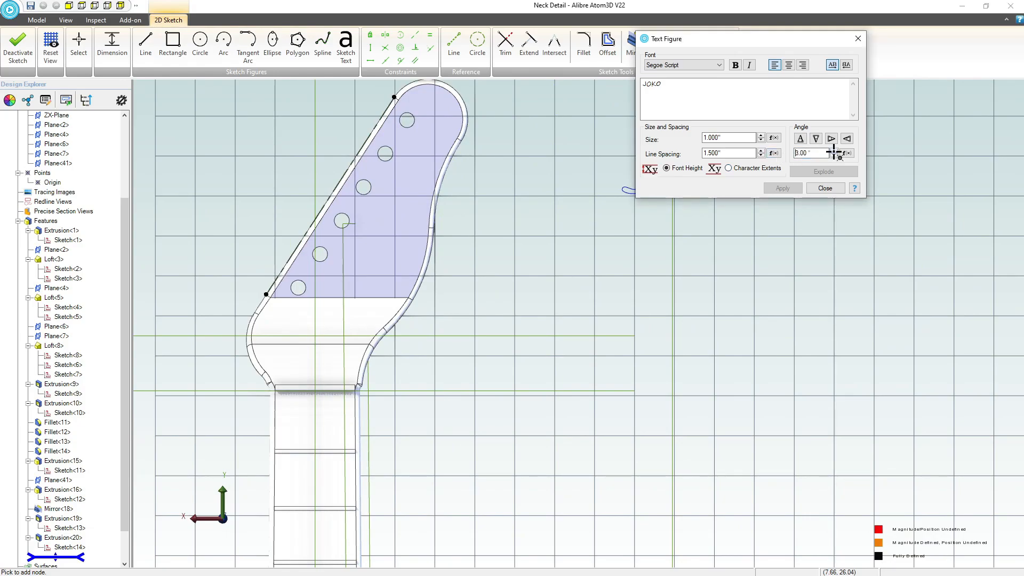
{"action": "left_click", "coordinate": [834, 151]}
{"action": "left_click", "coordinate": [834, 151]}
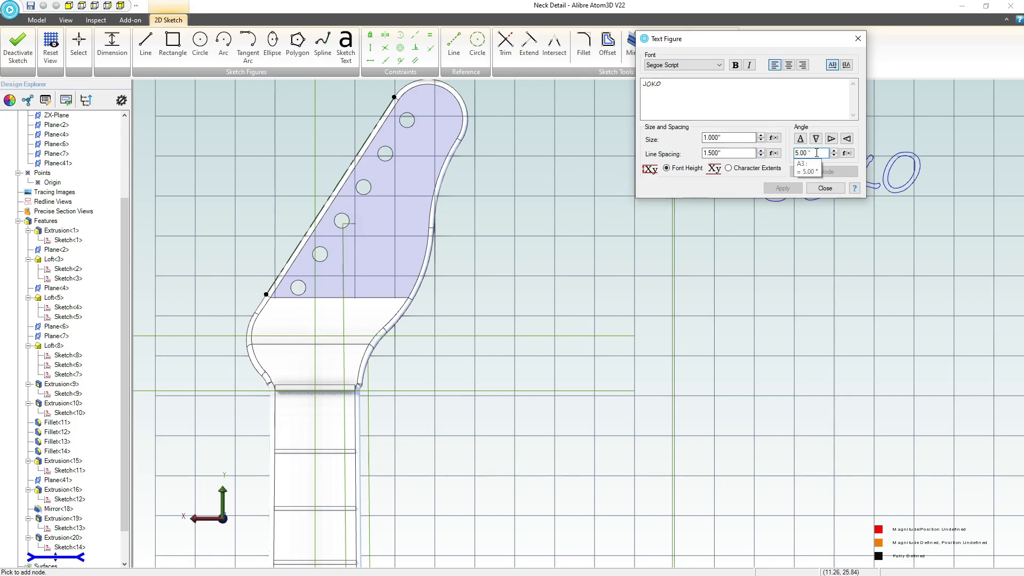
{"action": "left_click_drag", "start_coordinate": [816, 152], "coordinate": [725, 153]}
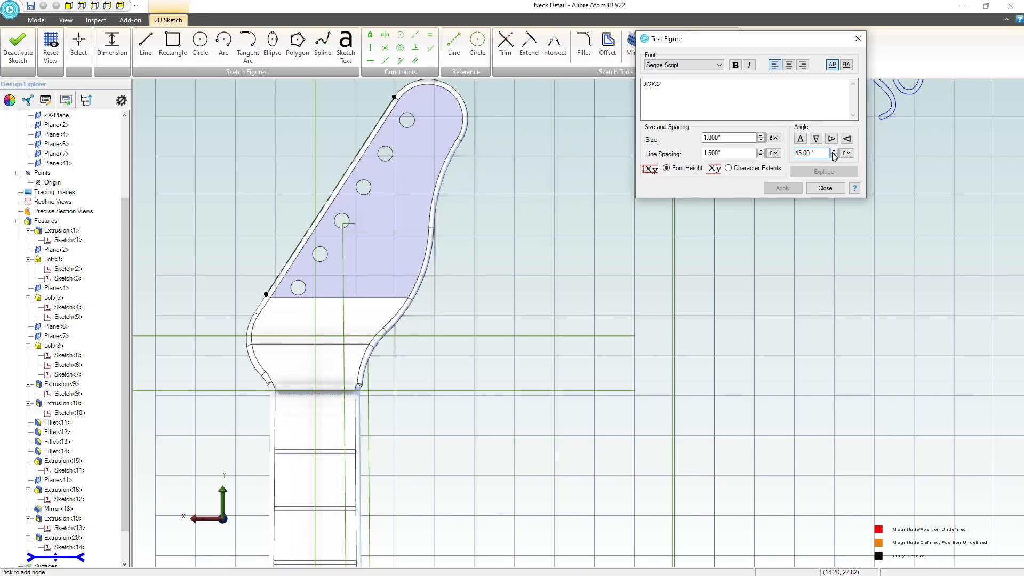
{"action": "left_click", "coordinate": [833, 152]}
{"action": "left_click", "coordinate": [833, 152]}
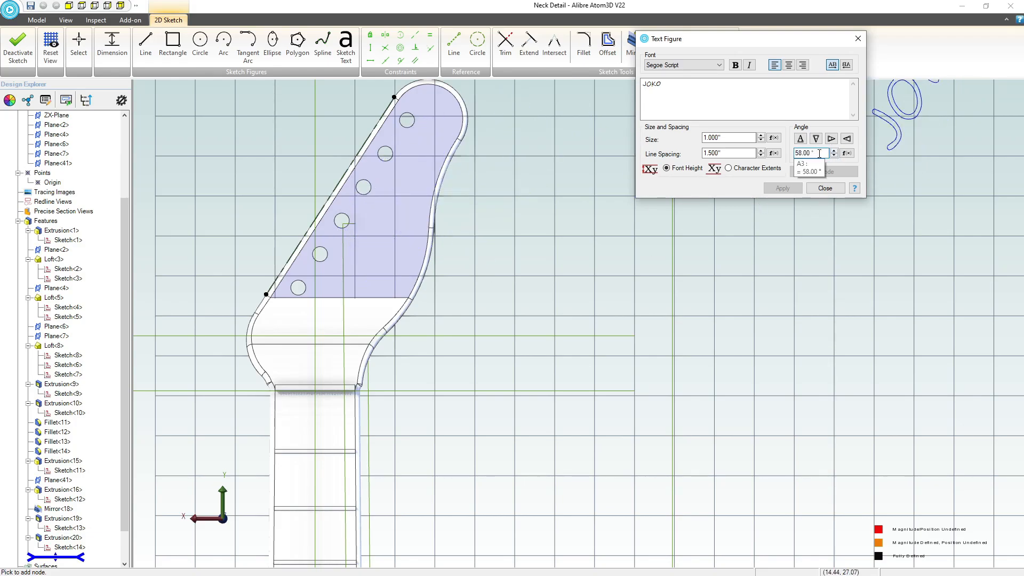
{"action": "left_click", "coordinate": [834, 155]}
{"action": "left_click", "coordinate": [833, 155]}
{"action": "left_click", "coordinate": [834, 152]}
{"action": "left_click", "coordinate": [833, 152]}
{"action": "left_click", "coordinate": [833, 152]}
{"action": "left_click", "coordinate": [834, 152]}
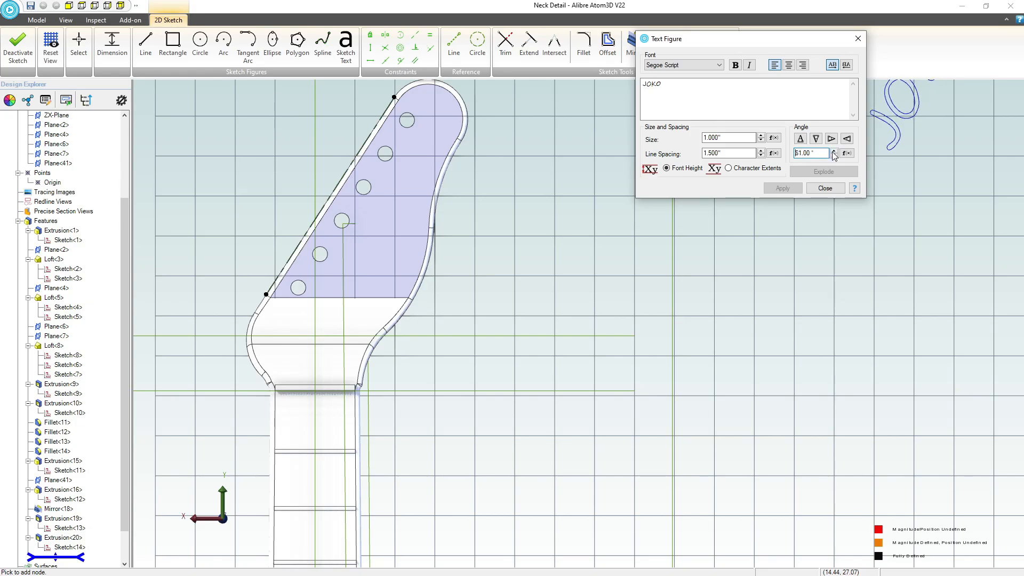
{"action": "left_click", "coordinate": [833, 152]}
{"action": "left_click", "coordinate": [833, 152]}
{"action": "left_click", "coordinate": [833, 152]}
{"action": "left_click", "coordinate": [834, 152]}
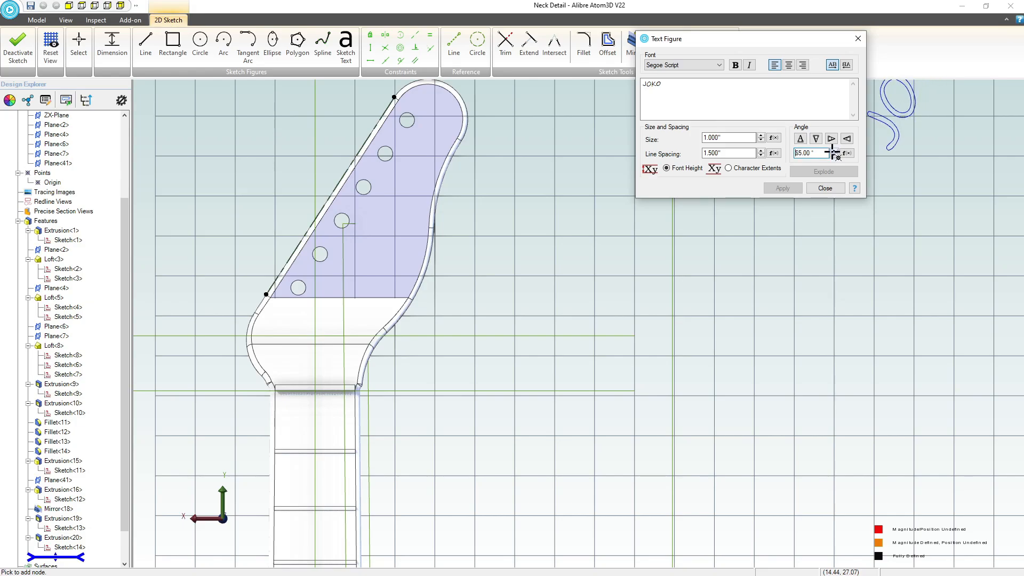
Place the angled JOKO text on the headstock beside the tuner holes and nudge it slightly toward them.
{"action": "left_click", "coordinate": [380, 299]}
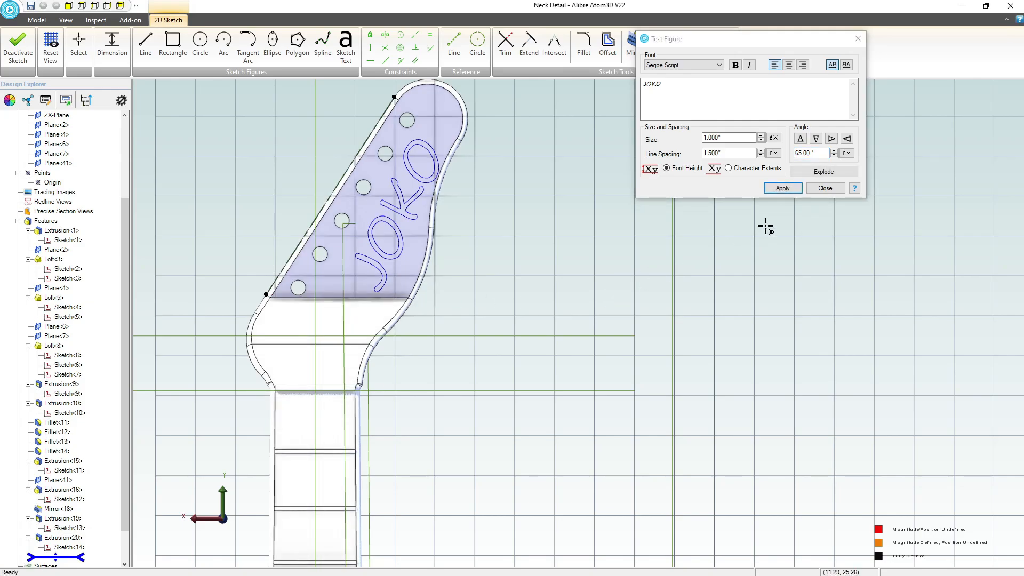
{"action": "left_click", "coordinate": [783, 189]}
{"action": "left_click", "coordinate": [819, 187]}
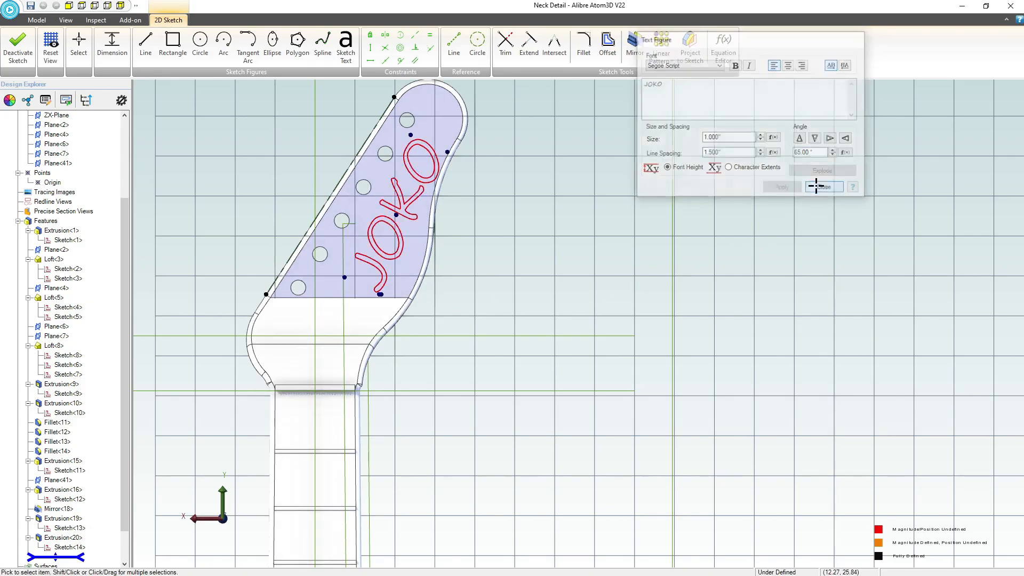
{"action": "scroll", "coordinate": [384, 241], "scroll_direction": "up", "scroll_amount": 2}
{"action": "scroll", "coordinate": [384, 242], "scroll_direction": "up", "scroll_amount": 1}
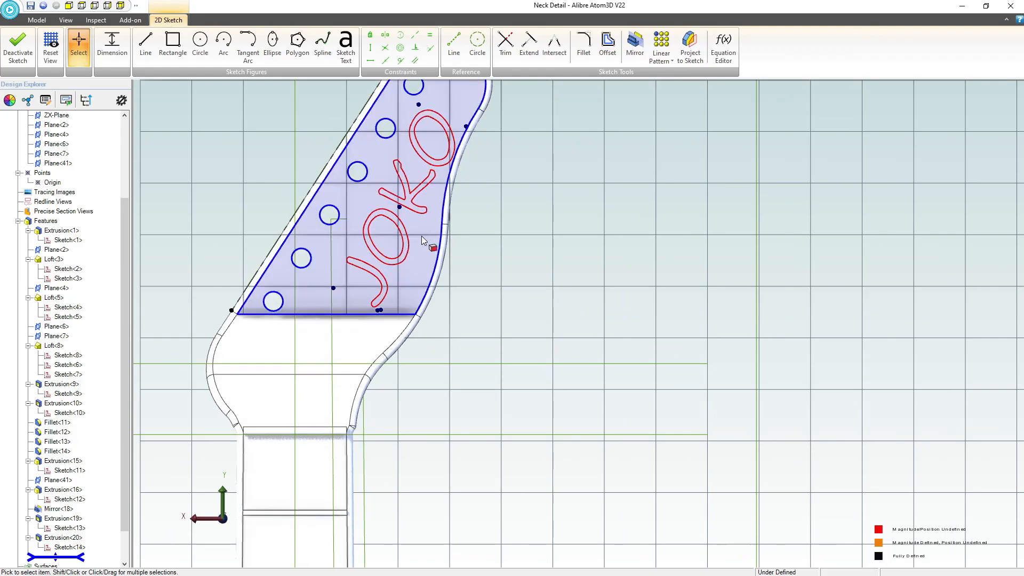
{"action": "left_click_drag", "start_coordinate": [332, 285], "coordinate": [331, 286]}
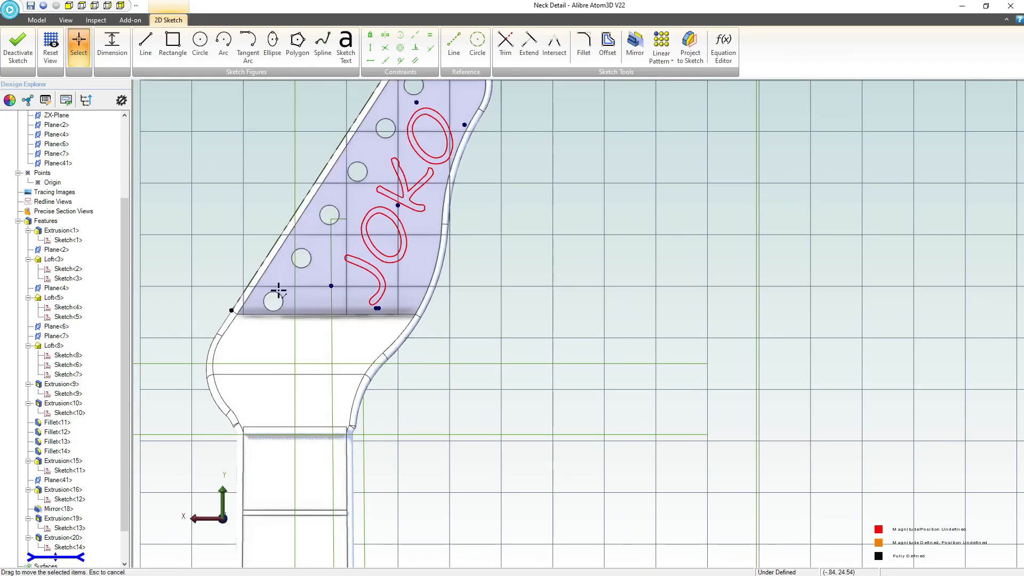
Close the text sketch and extrude-cut the JOKO lettering 0.001 inches deep into the headstock face.
{"action": "mouse_move", "coordinate": [296, 297]}
{"action": "middle_mouse_down"}
{"action": "mouse_move", "coordinate": [317, 299]}
{"action": "mouse_move", "coordinate": [219, 220]}
{"action": "middle_mouse_up"}
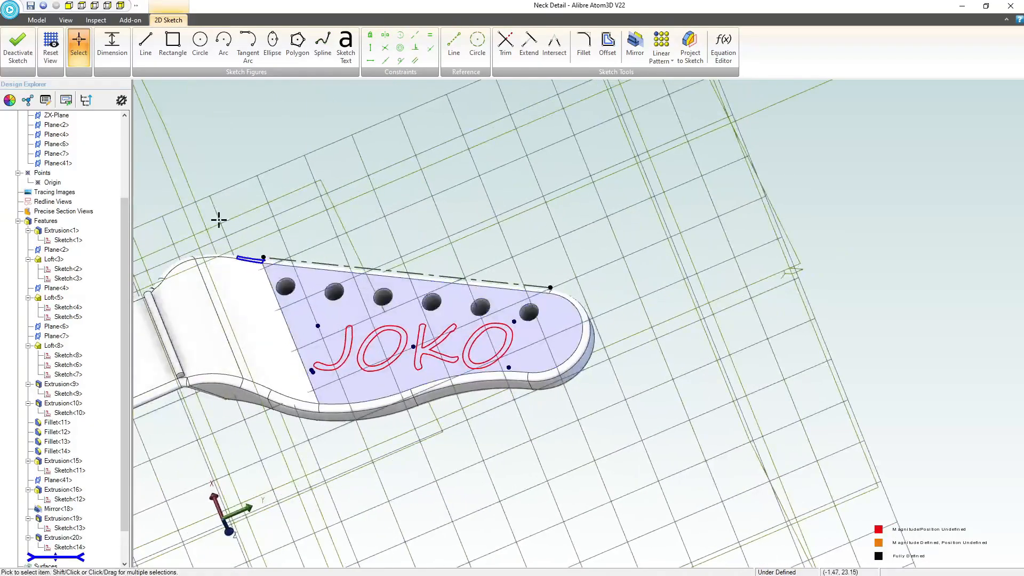
{"action": "left_click", "coordinate": [18, 46]}
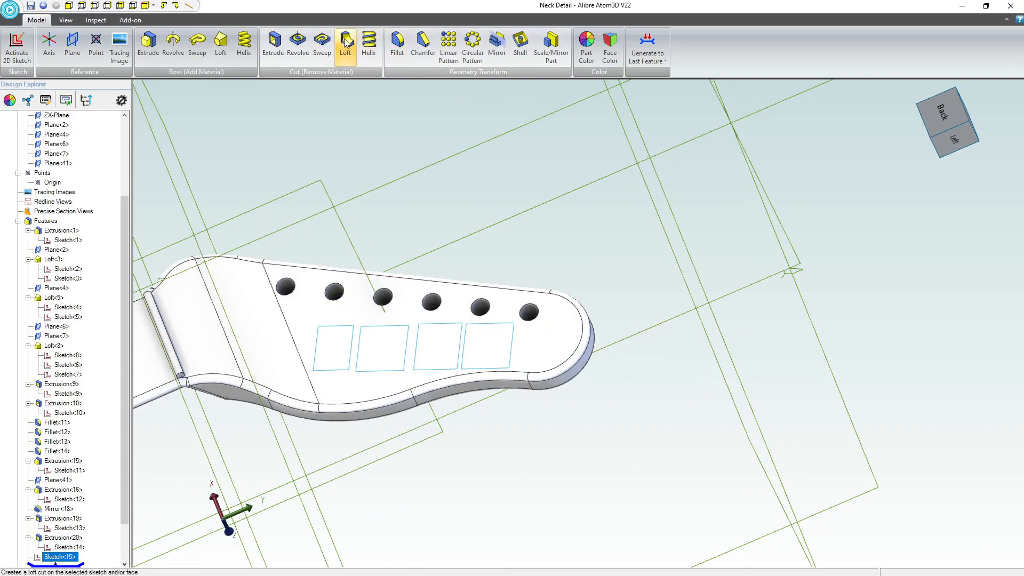
{"action": "left_click", "coordinate": [286, 42]}
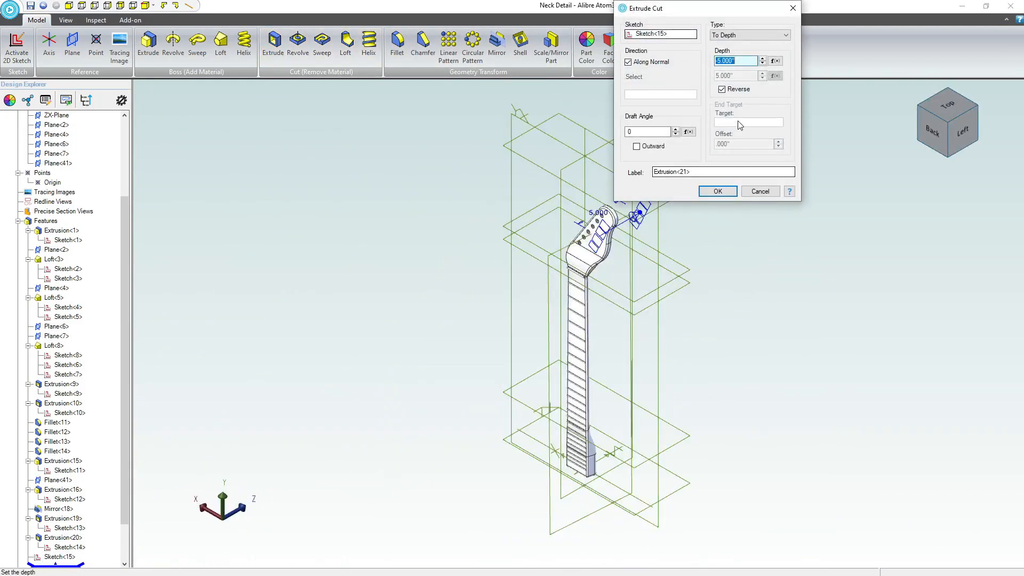
{"action": "type", "text": ".001"}
{"action": "key", "text": "Return"}
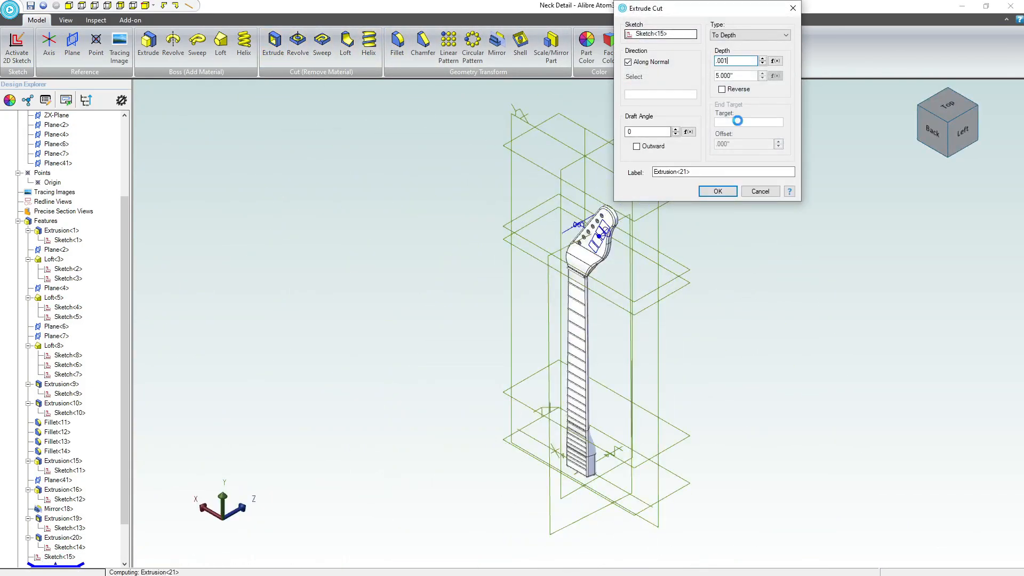
Edit the JOKO lettering's extrude cut on the headstock and reverse its cutting direction.
{"action": "right_click", "coordinate": [62, 565]}
{"action": "left_click", "coordinate": [80, 502]}
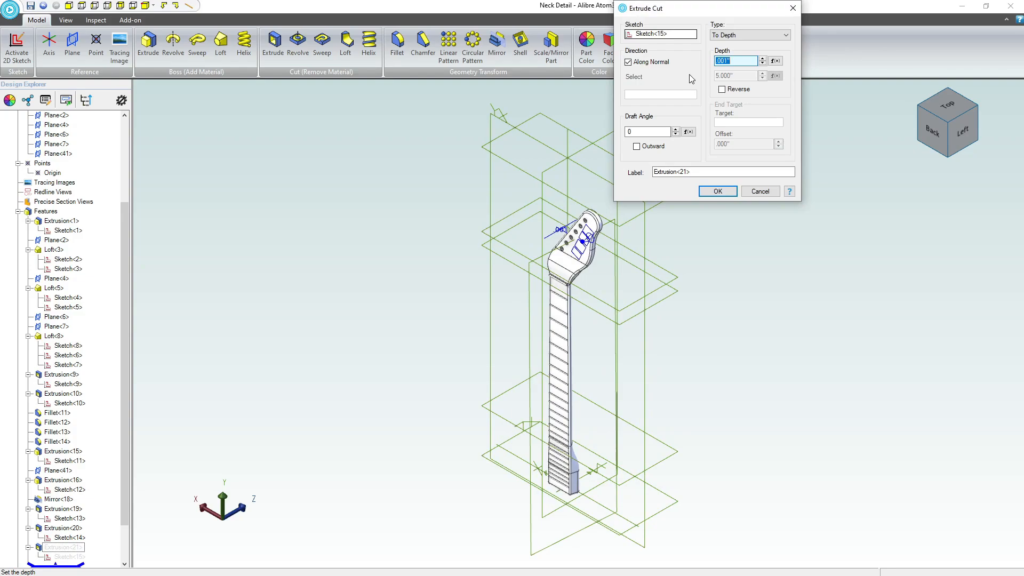
{"action": "left_click", "coordinate": [723, 89]}
{"action": "left_click", "coordinate": [718, 192]}
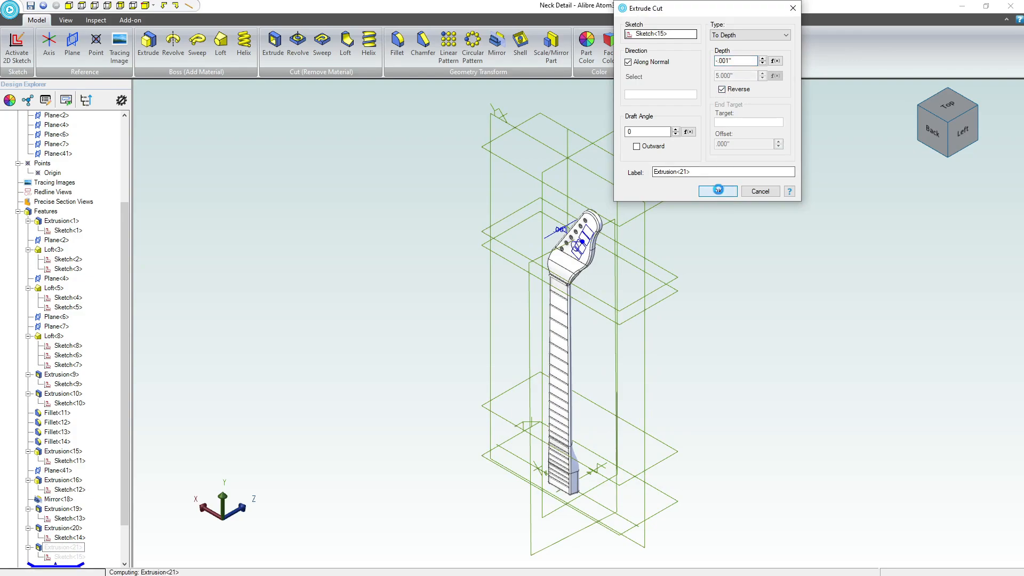
Check the engraved JOKO lettering on the headstock and close the neck part to return to the guitar assembly.
{"action": "scroll", "coordinate": [587, 252], "scroll_direction": "up", "scroll_amount": 6}
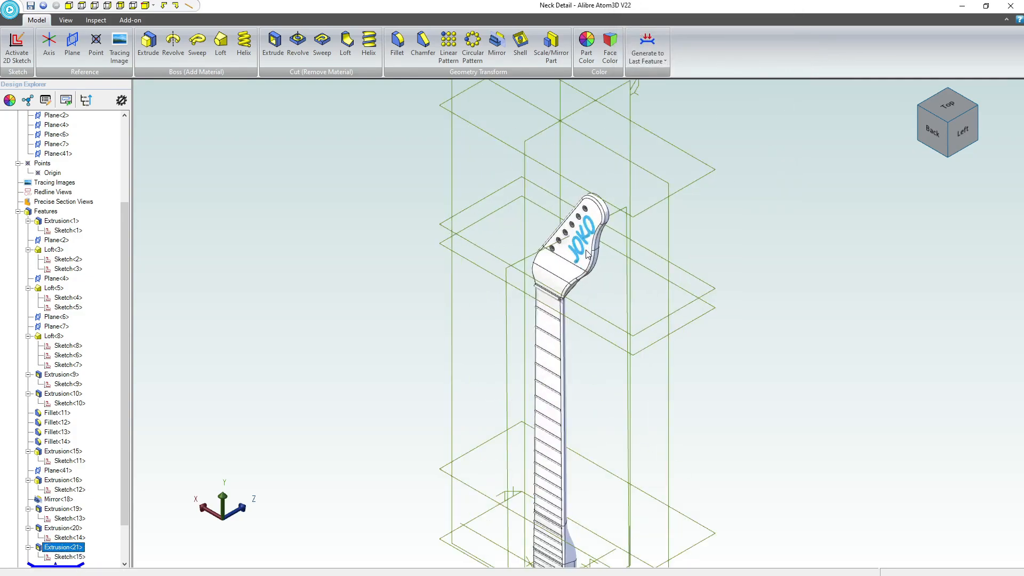
{"action": "middle_click_drag", "start_coordinate": [491, 263], "coordinate": [560, 219]}
{"action": "scroll", "coordinate": [560, 218], "scroll_direction": "down", "scroll_amount": 7}
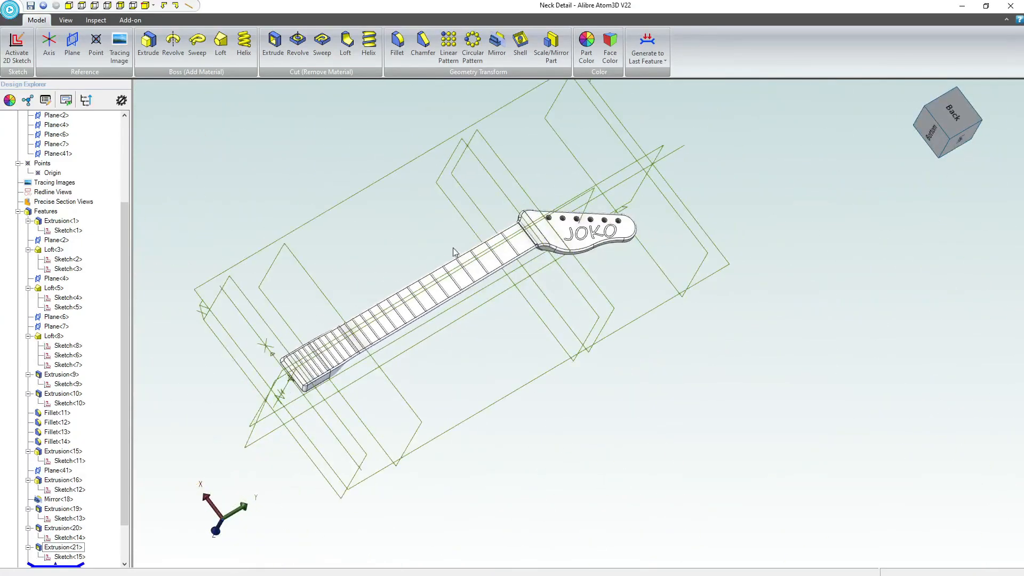
{"action": "scroll", "coordinate": [402, 249], "scroll_direction": "up", "scroll_amount": 2}
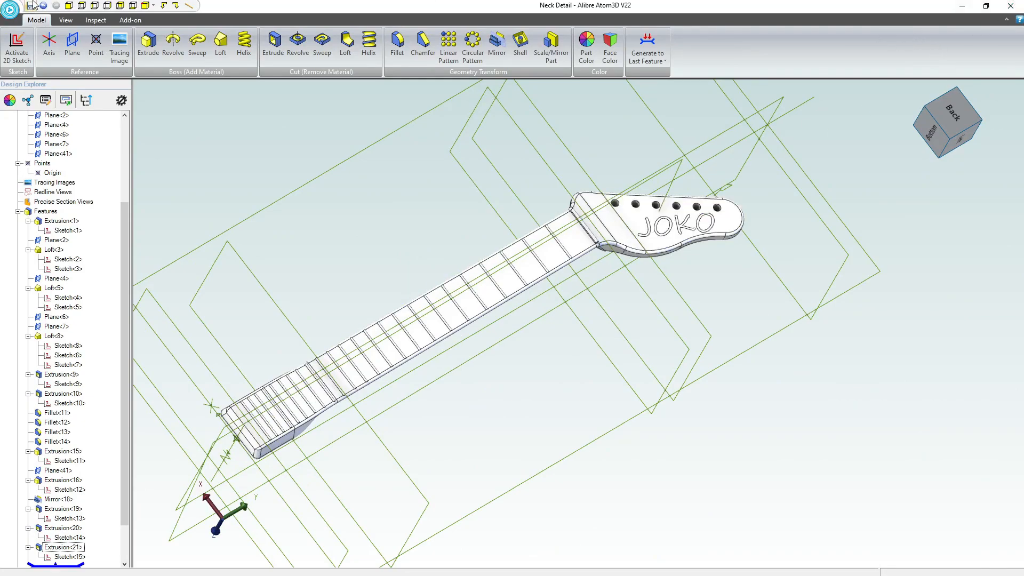
{"action": "left_click", "coordinate": [1012, 8]}
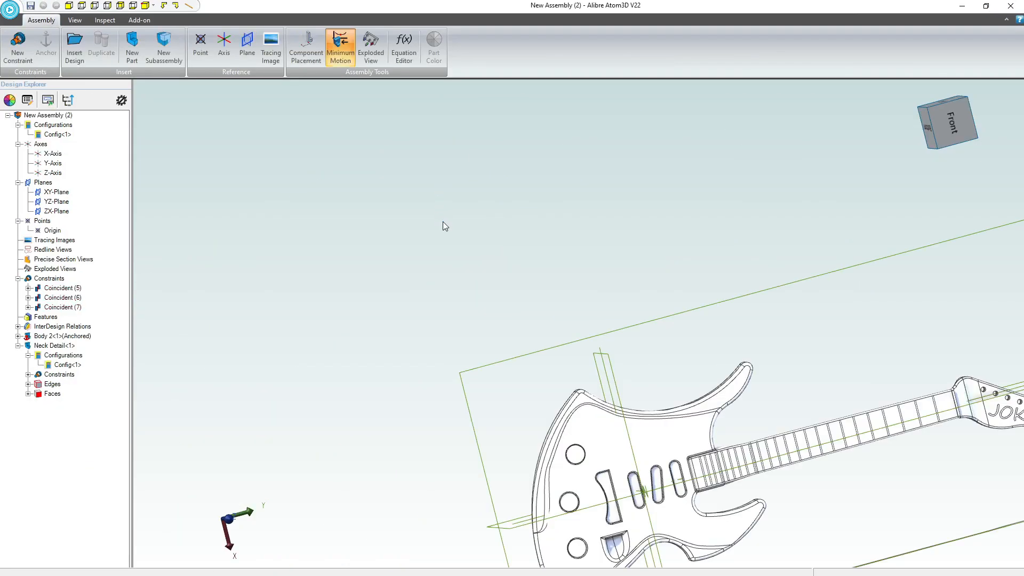
Examine the assembled guitar, including the neck's position on the body and the JOKO lettering on the headstock.
{"action": "middle_click_drag", "start_coordinate": [666, 312], "coordinate": [461, 163]}
{"action": "scroll", "coordinate": [567, 313], "scroll_direction": "down", "scroll_amount": 3}
{"action": "scroll", "coordinate": [595, 263], "scroll_direction": "up", "scroll_amount": 5}
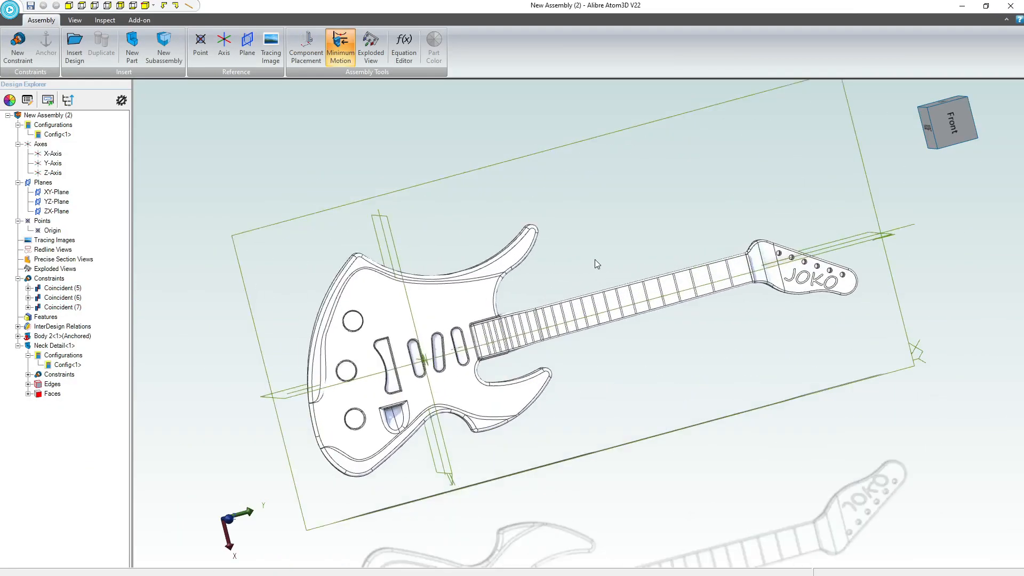
{"action": "scroll", "coordinate": [886, 229], "scroll_direction": "up", "scroll_amount": 5}
{"action": "scroll", "coordinate": [702, 351], "scroll_direction": "down", "scroll_amount": 5}
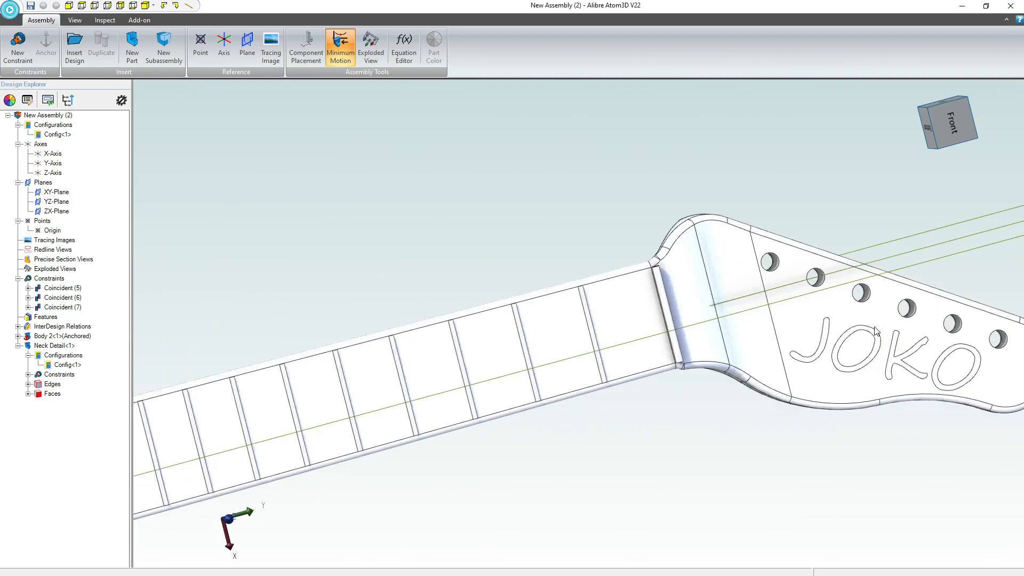
{"action": "middle_click_drag", "start_coordinate": [699, 379], "coordinate": [687, 345]}
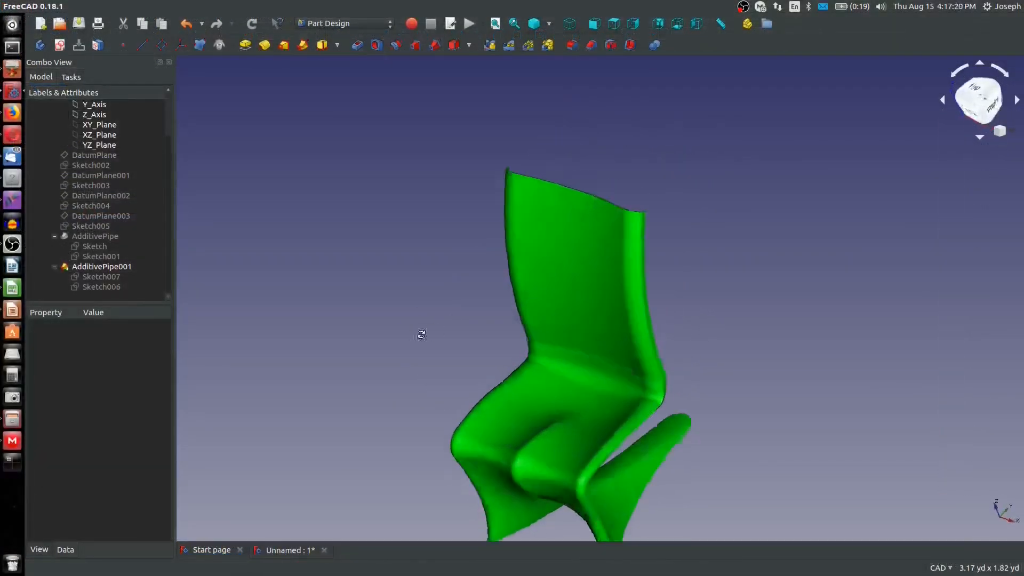
{"action": "middle_click_drag", "start_coordinate": [421, 334], "coordinate": [600, 255]}
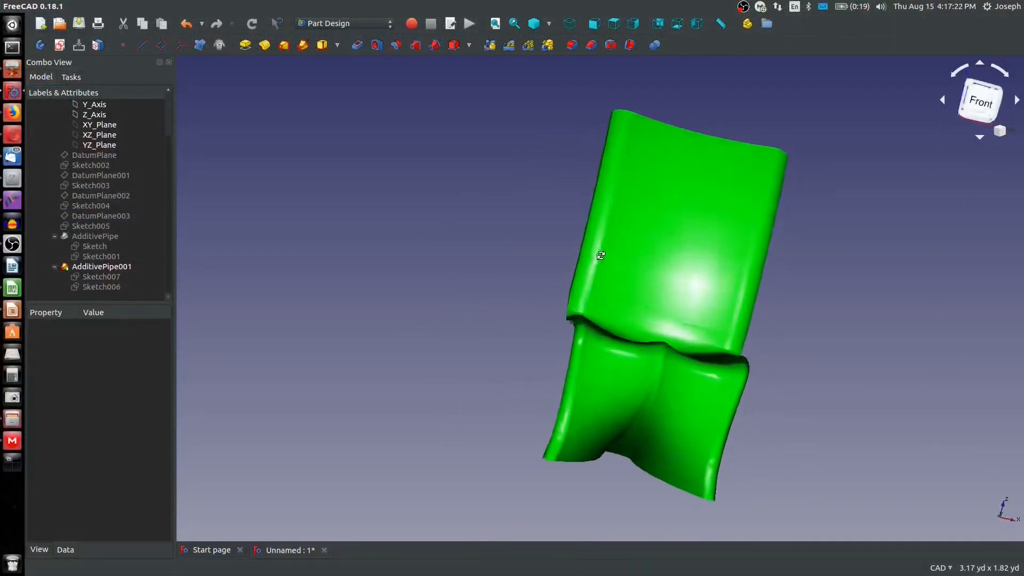